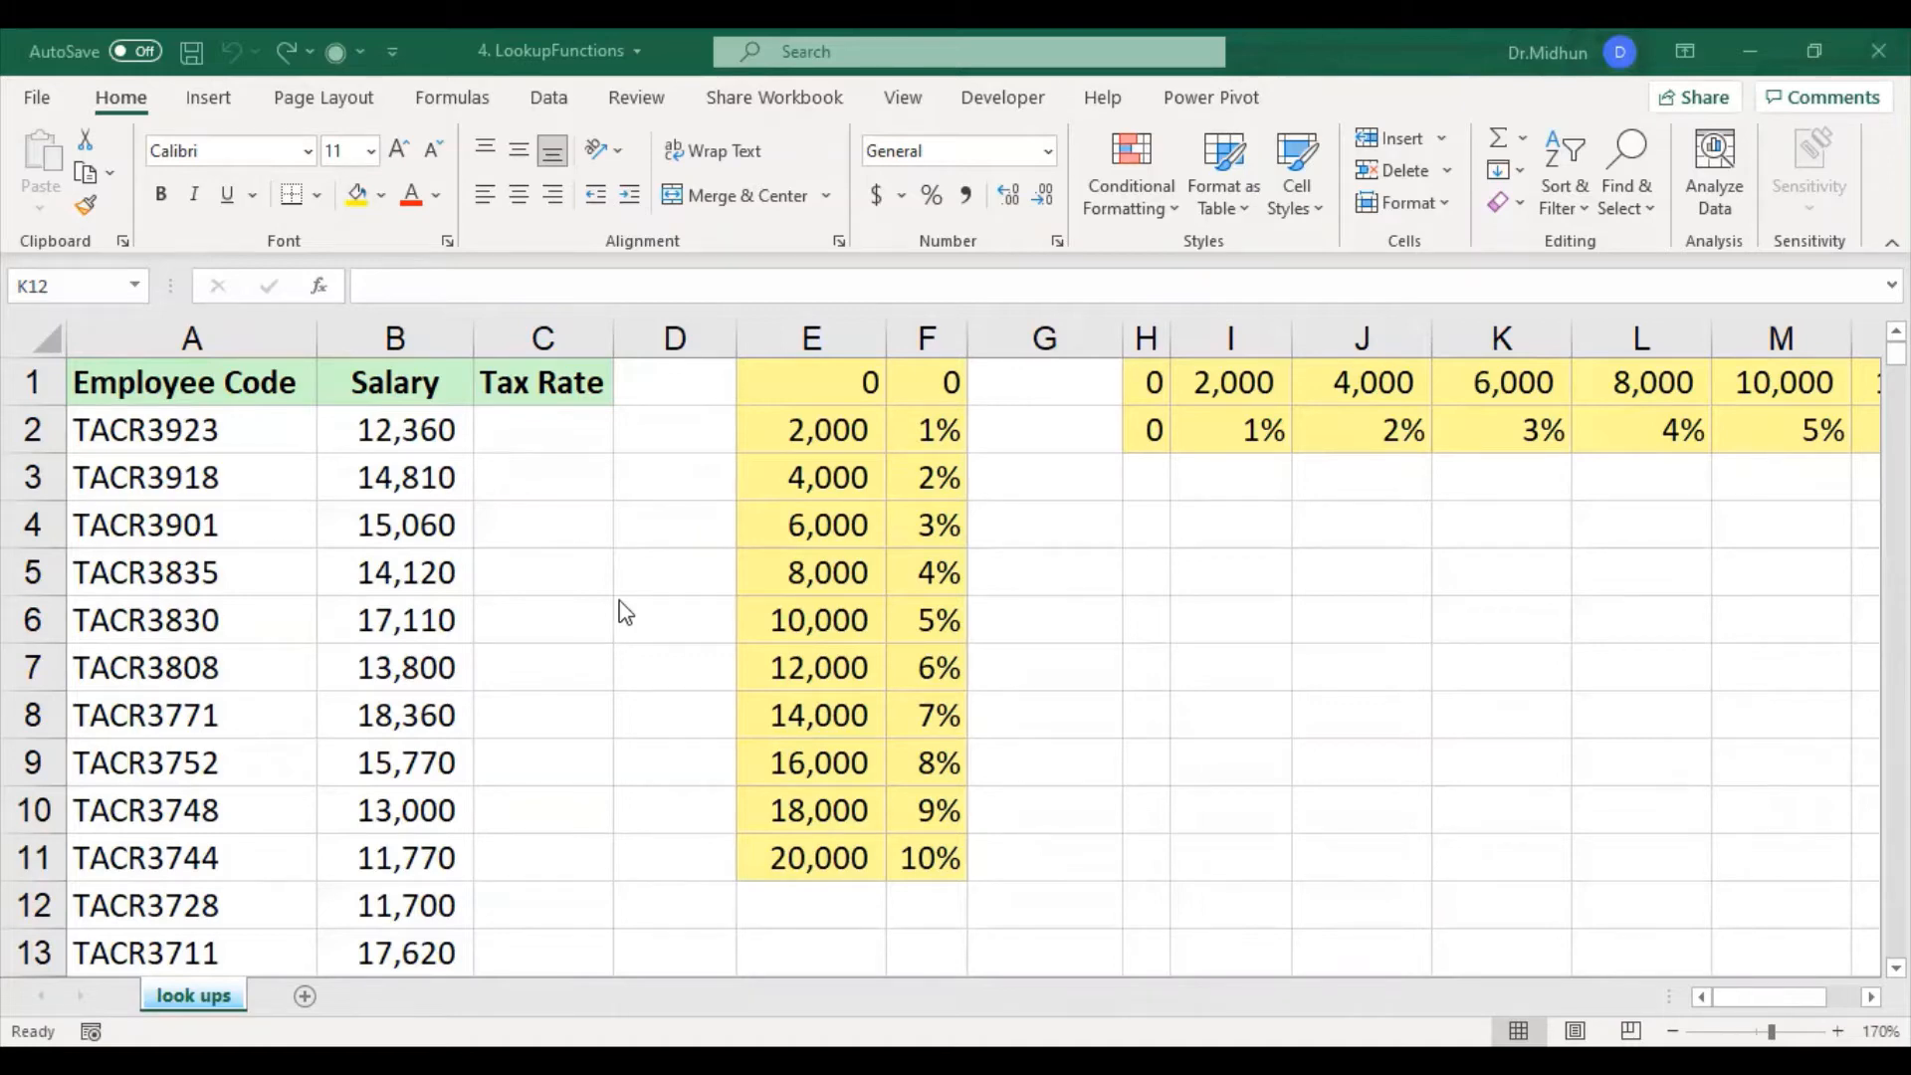
Step: Review the sheet's layout: the employee data, the vertical rate table in columns E:F and the horizontal one in columns H:R
{"action": "left_click", "coordinate": [182, 334]}
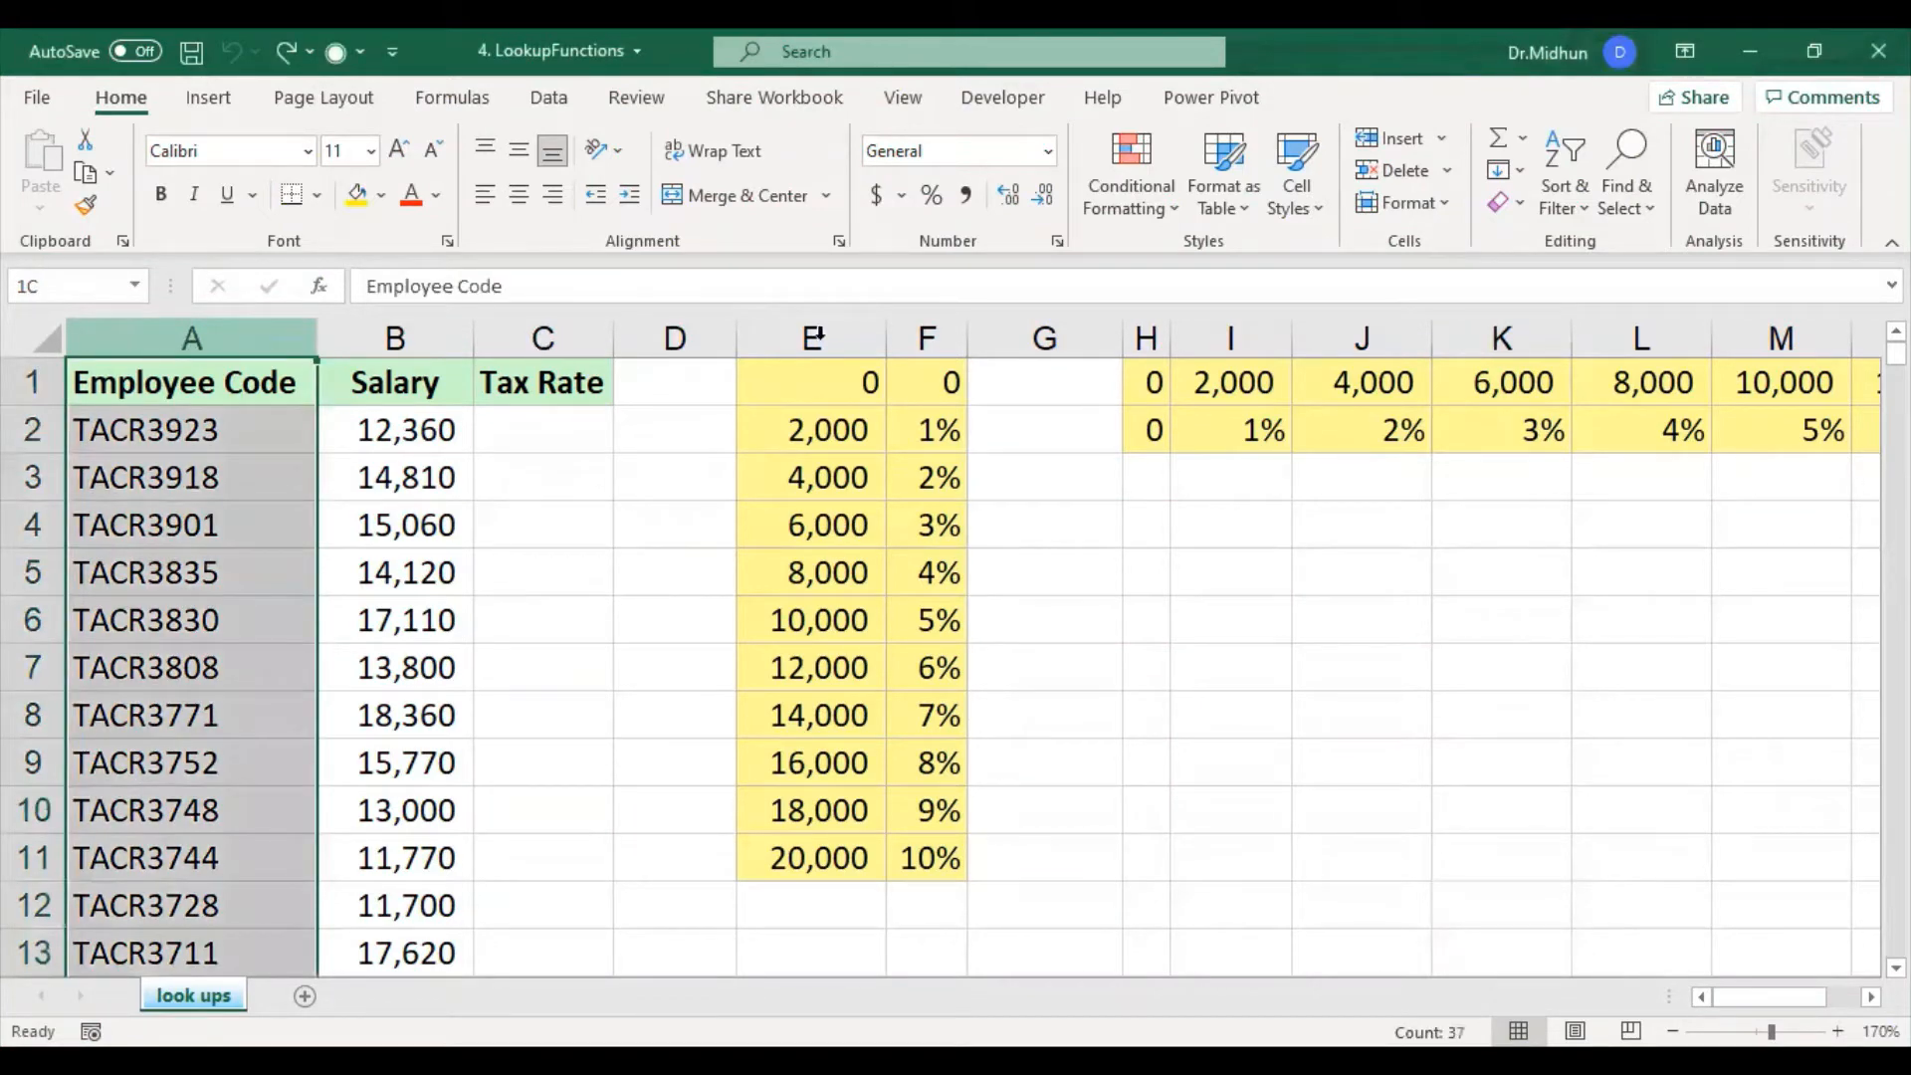
{"action": "left_click", "coordinate": [814, 328]}
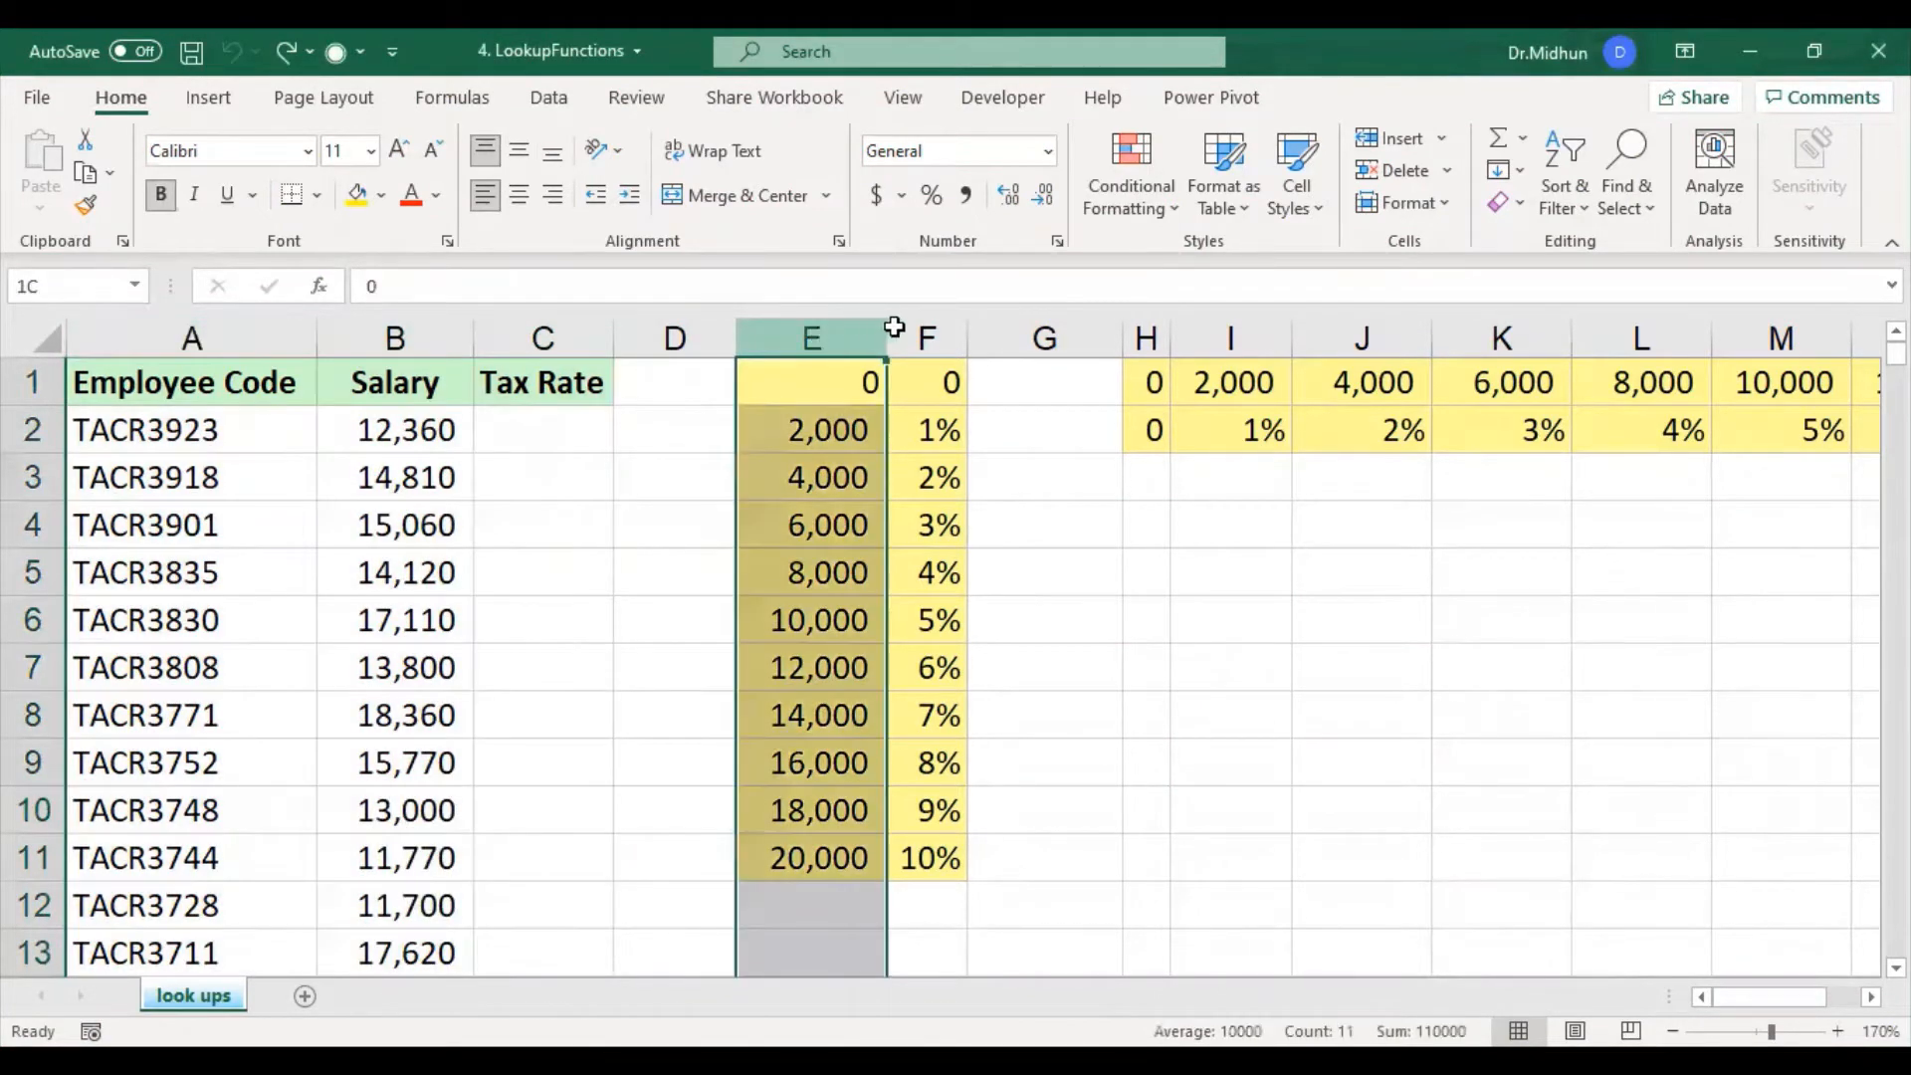
{"action": "left_click", "coordinate": [1153, 338]}
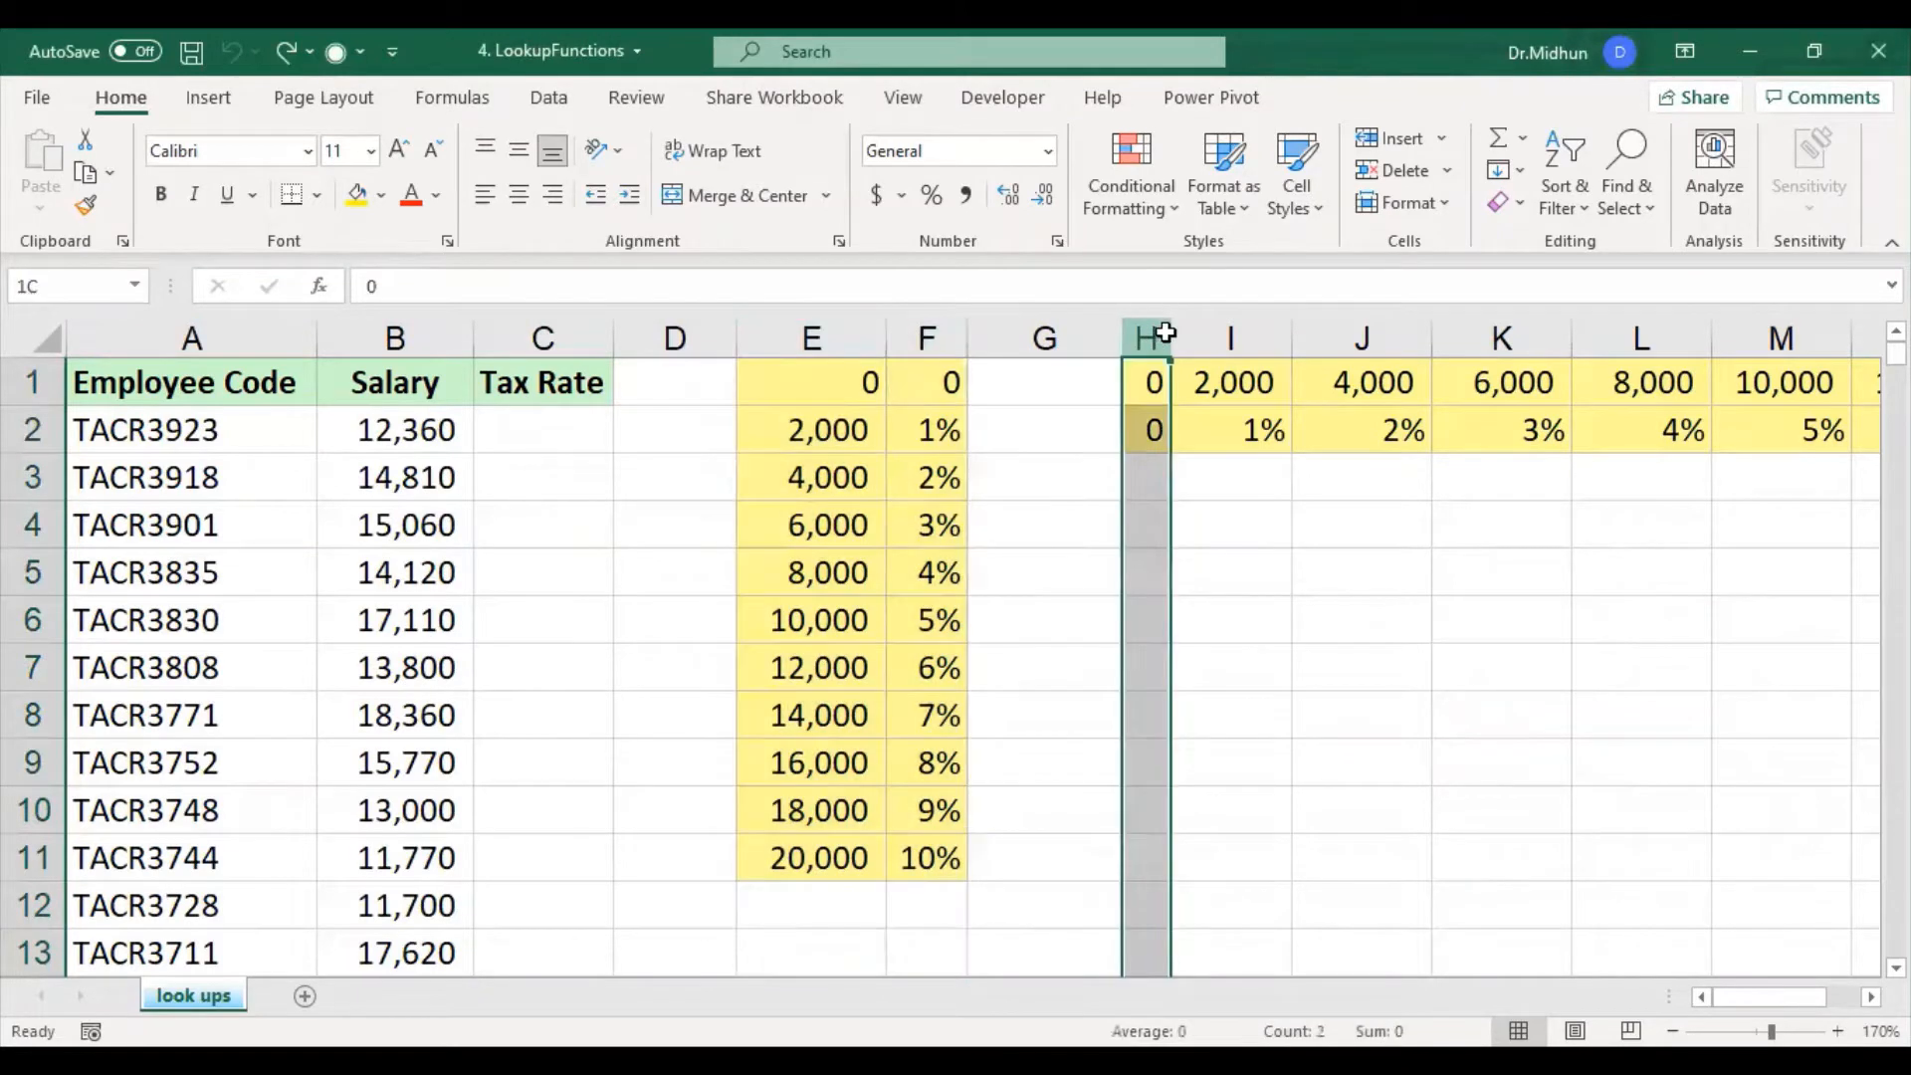
{"action": "left_click_drag", "start_coordinate": [1519, 329], "coordinate": [1859, 343]}
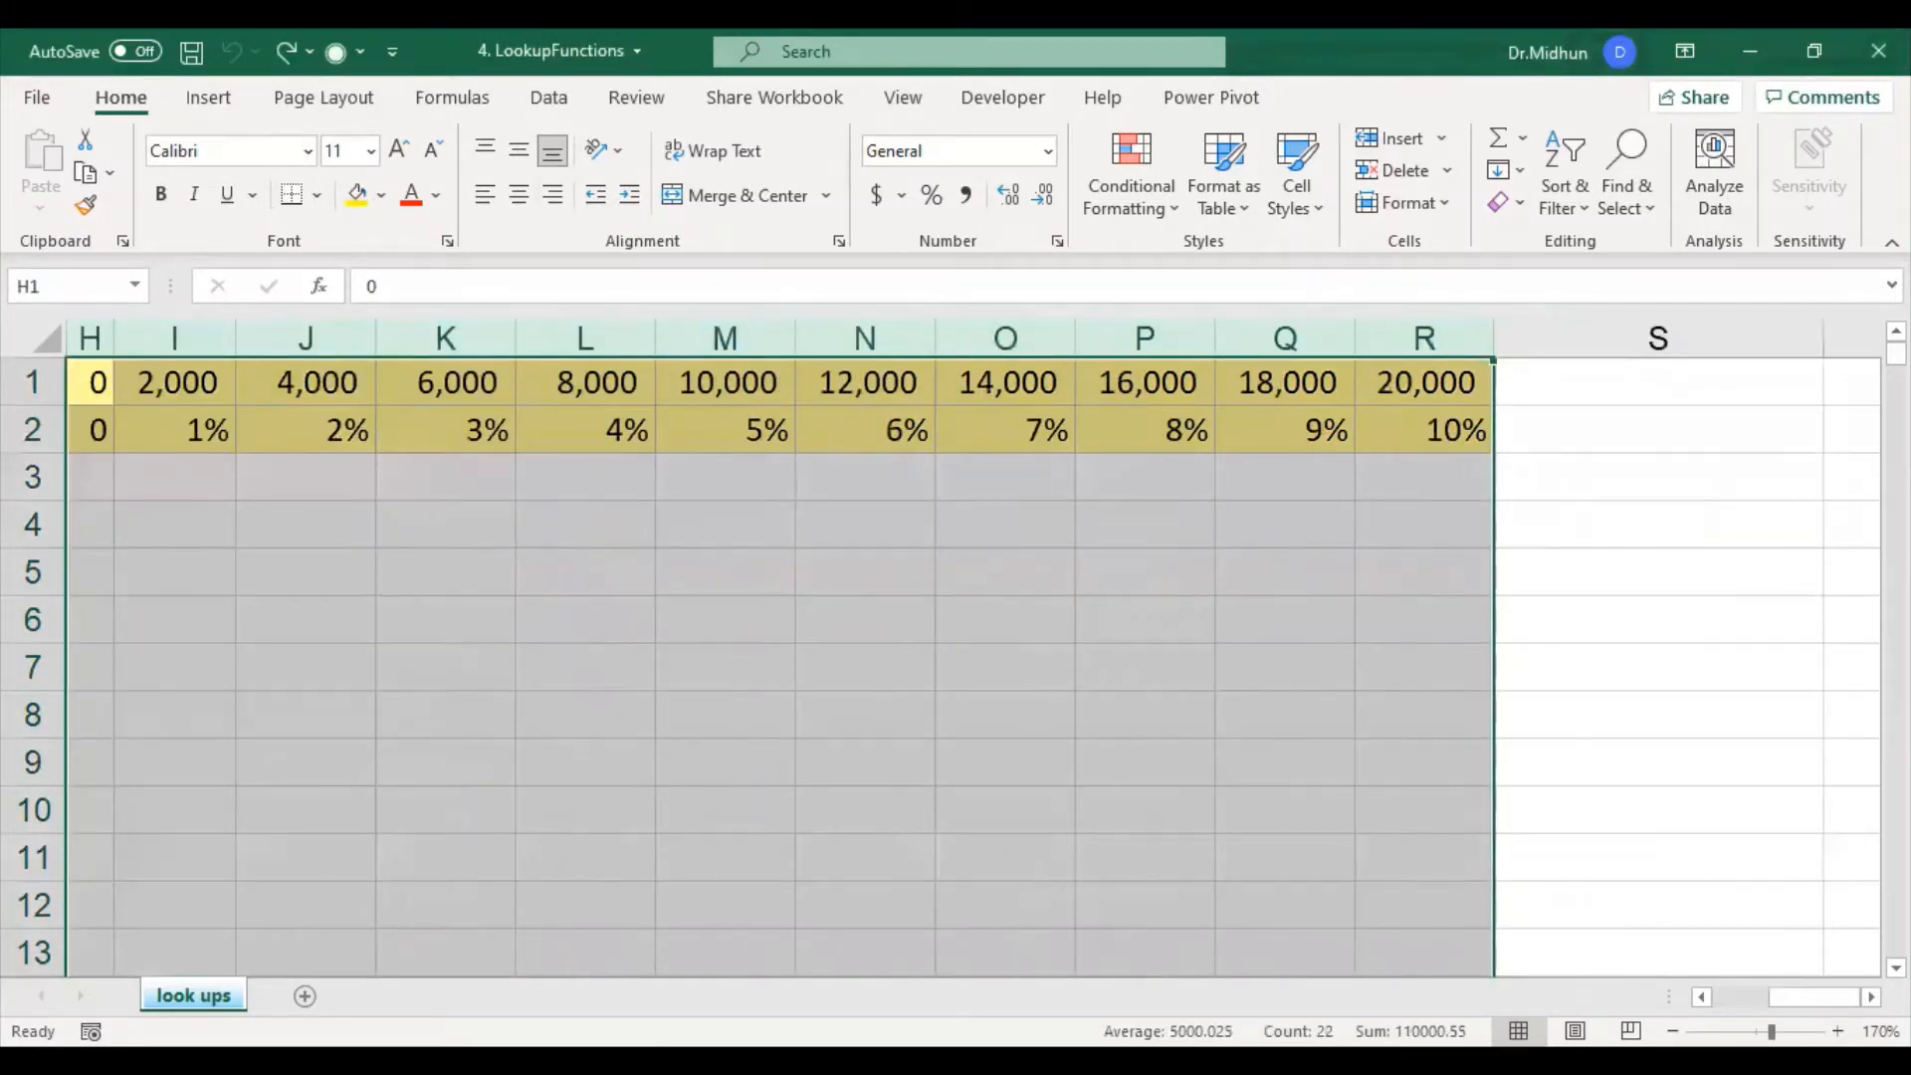
{"action": "scroll", "coordinate": [973, 656], "scroll_direction": "left", "scroll_amount": 4}
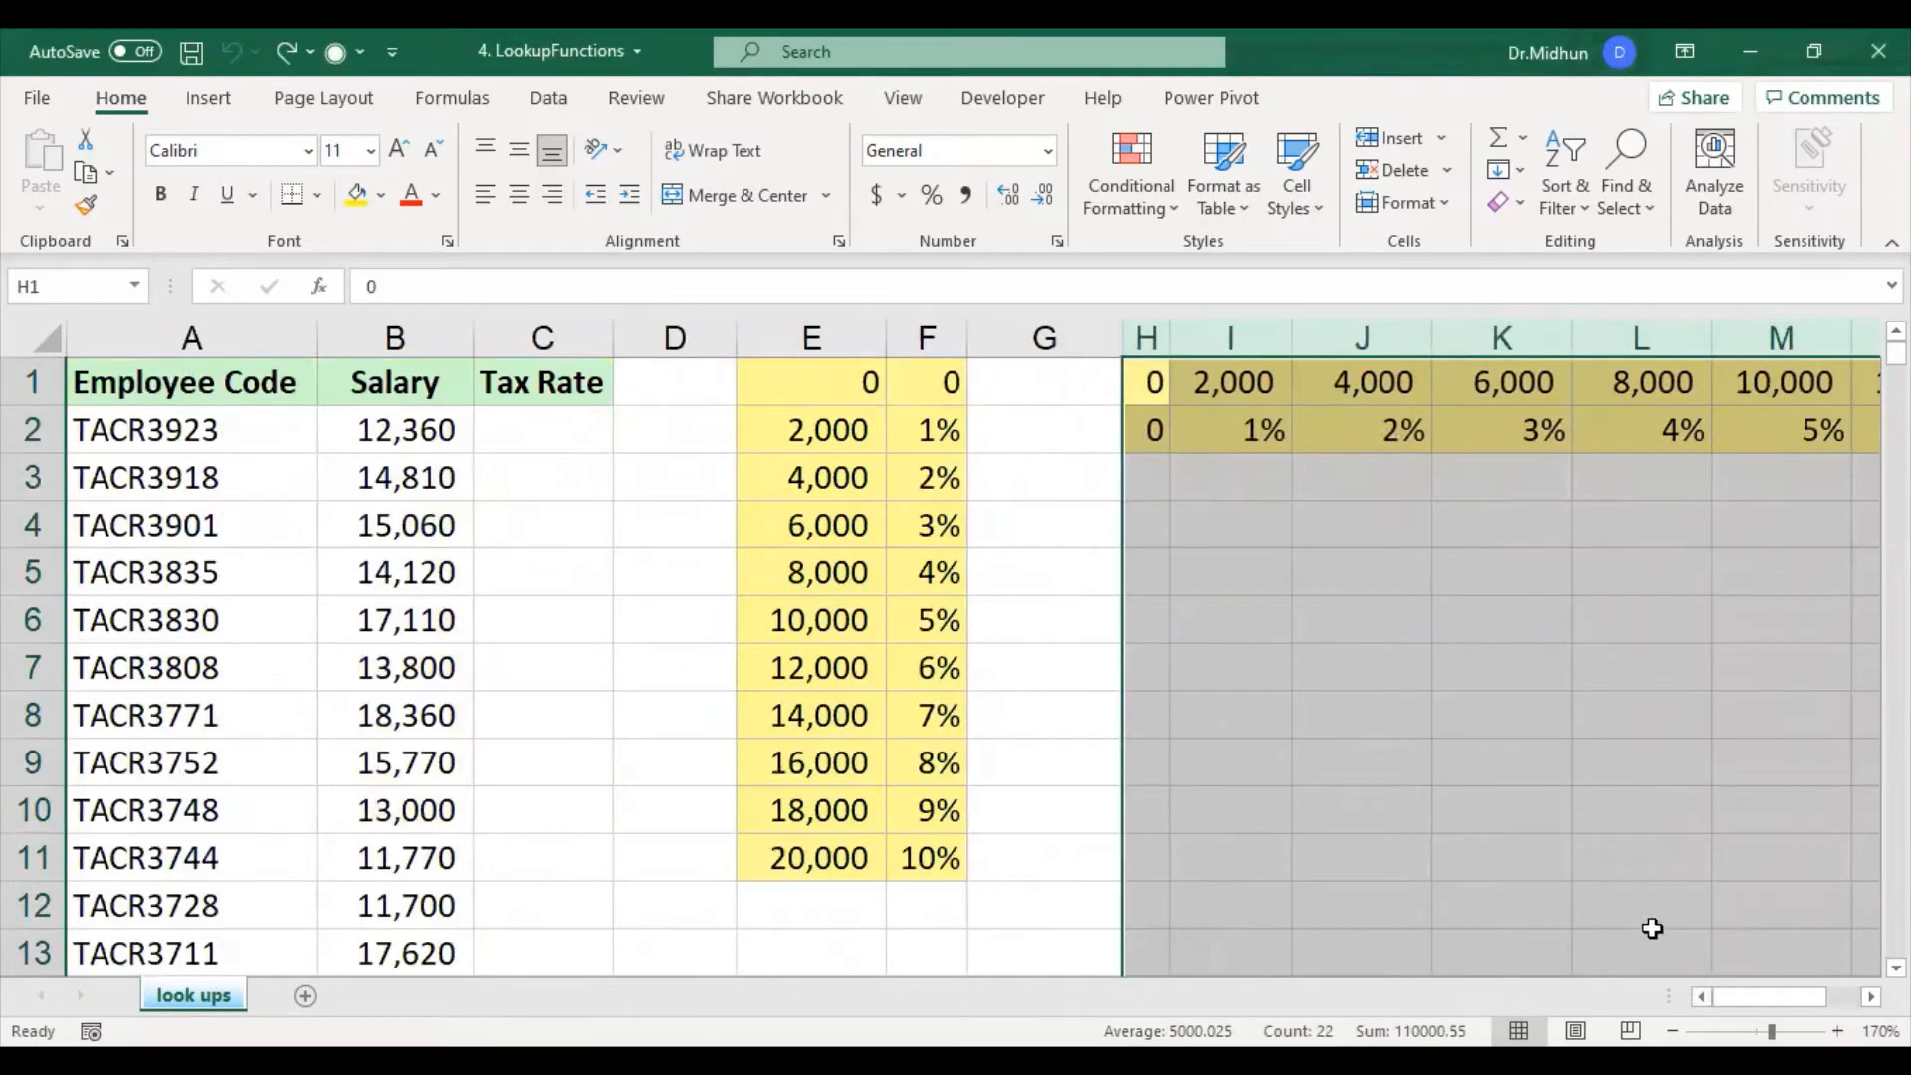
Step: Examine the Employee Code and Salary entries and the Tax Rate cells in columns A to C
{"action": "left_click", "coordinate": [204, 333]}
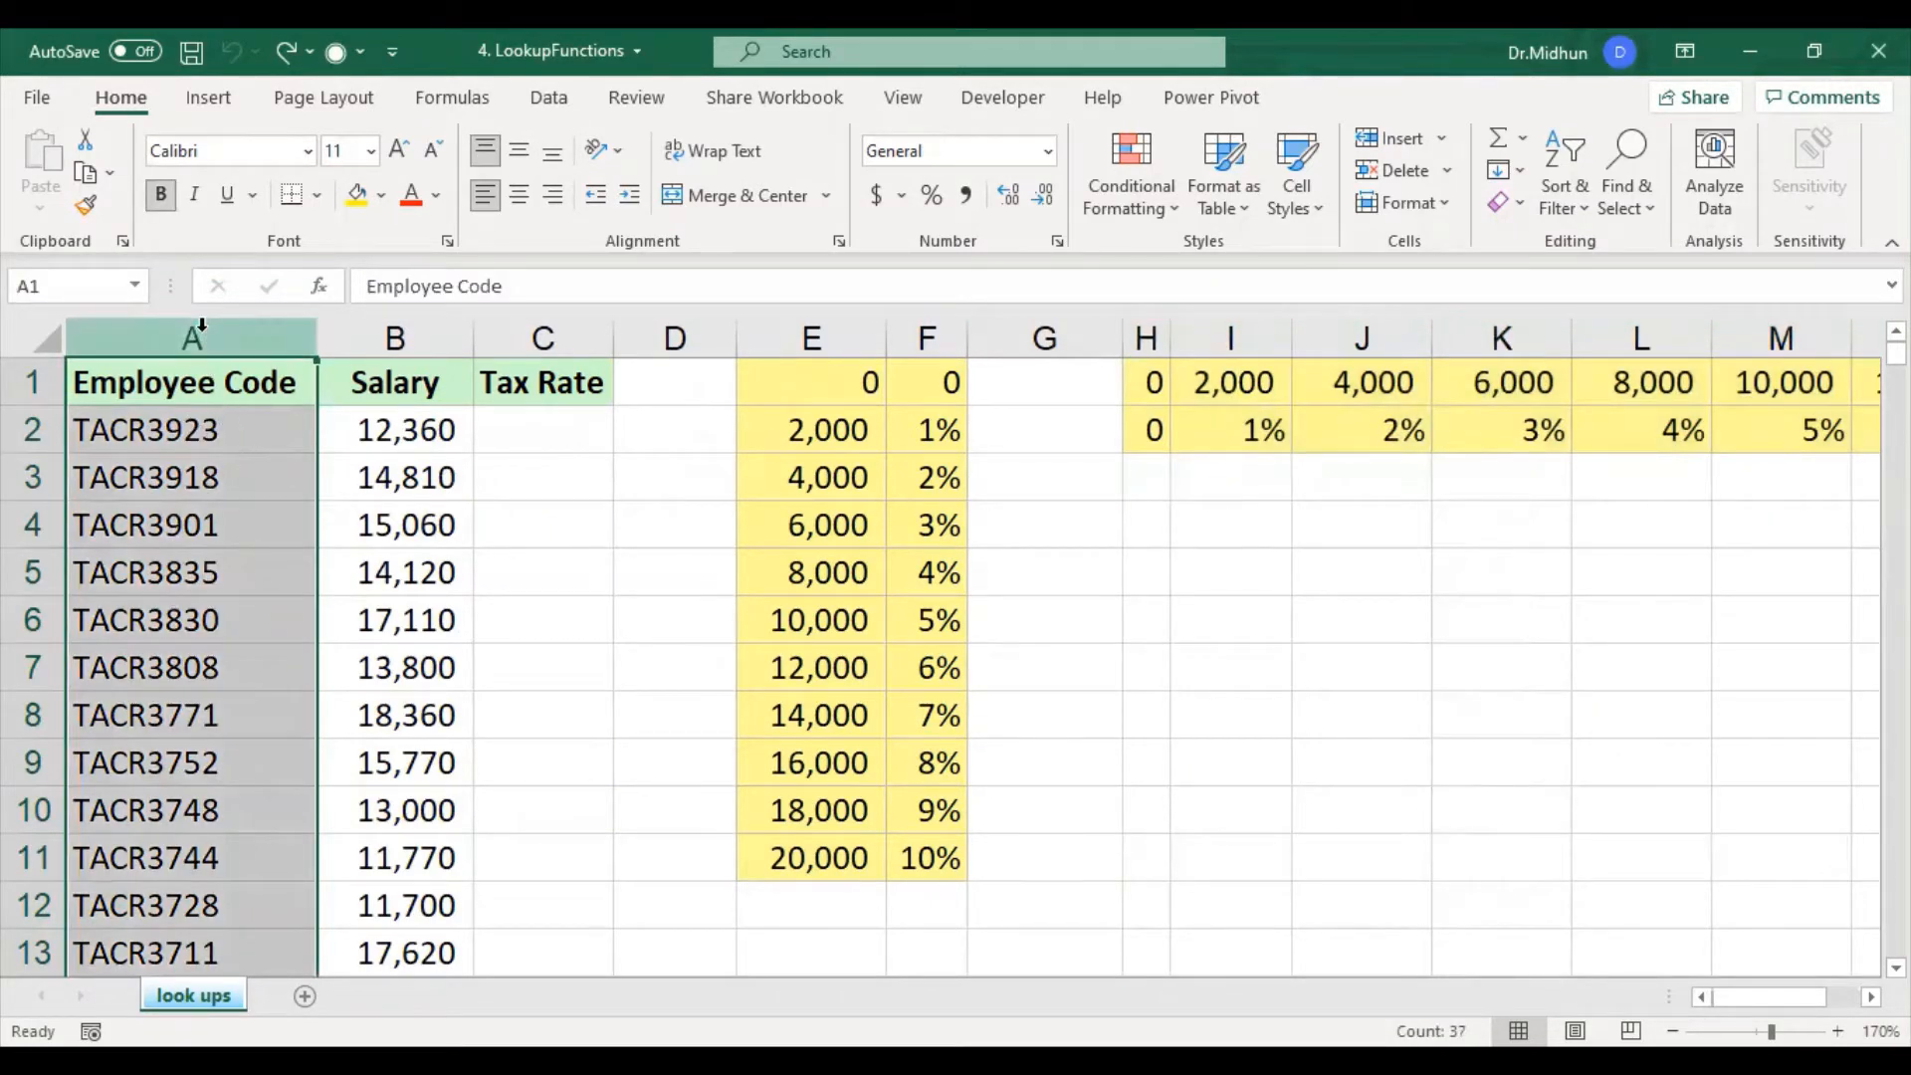
{"action": "left_click", "coordinate": [200, 381]}
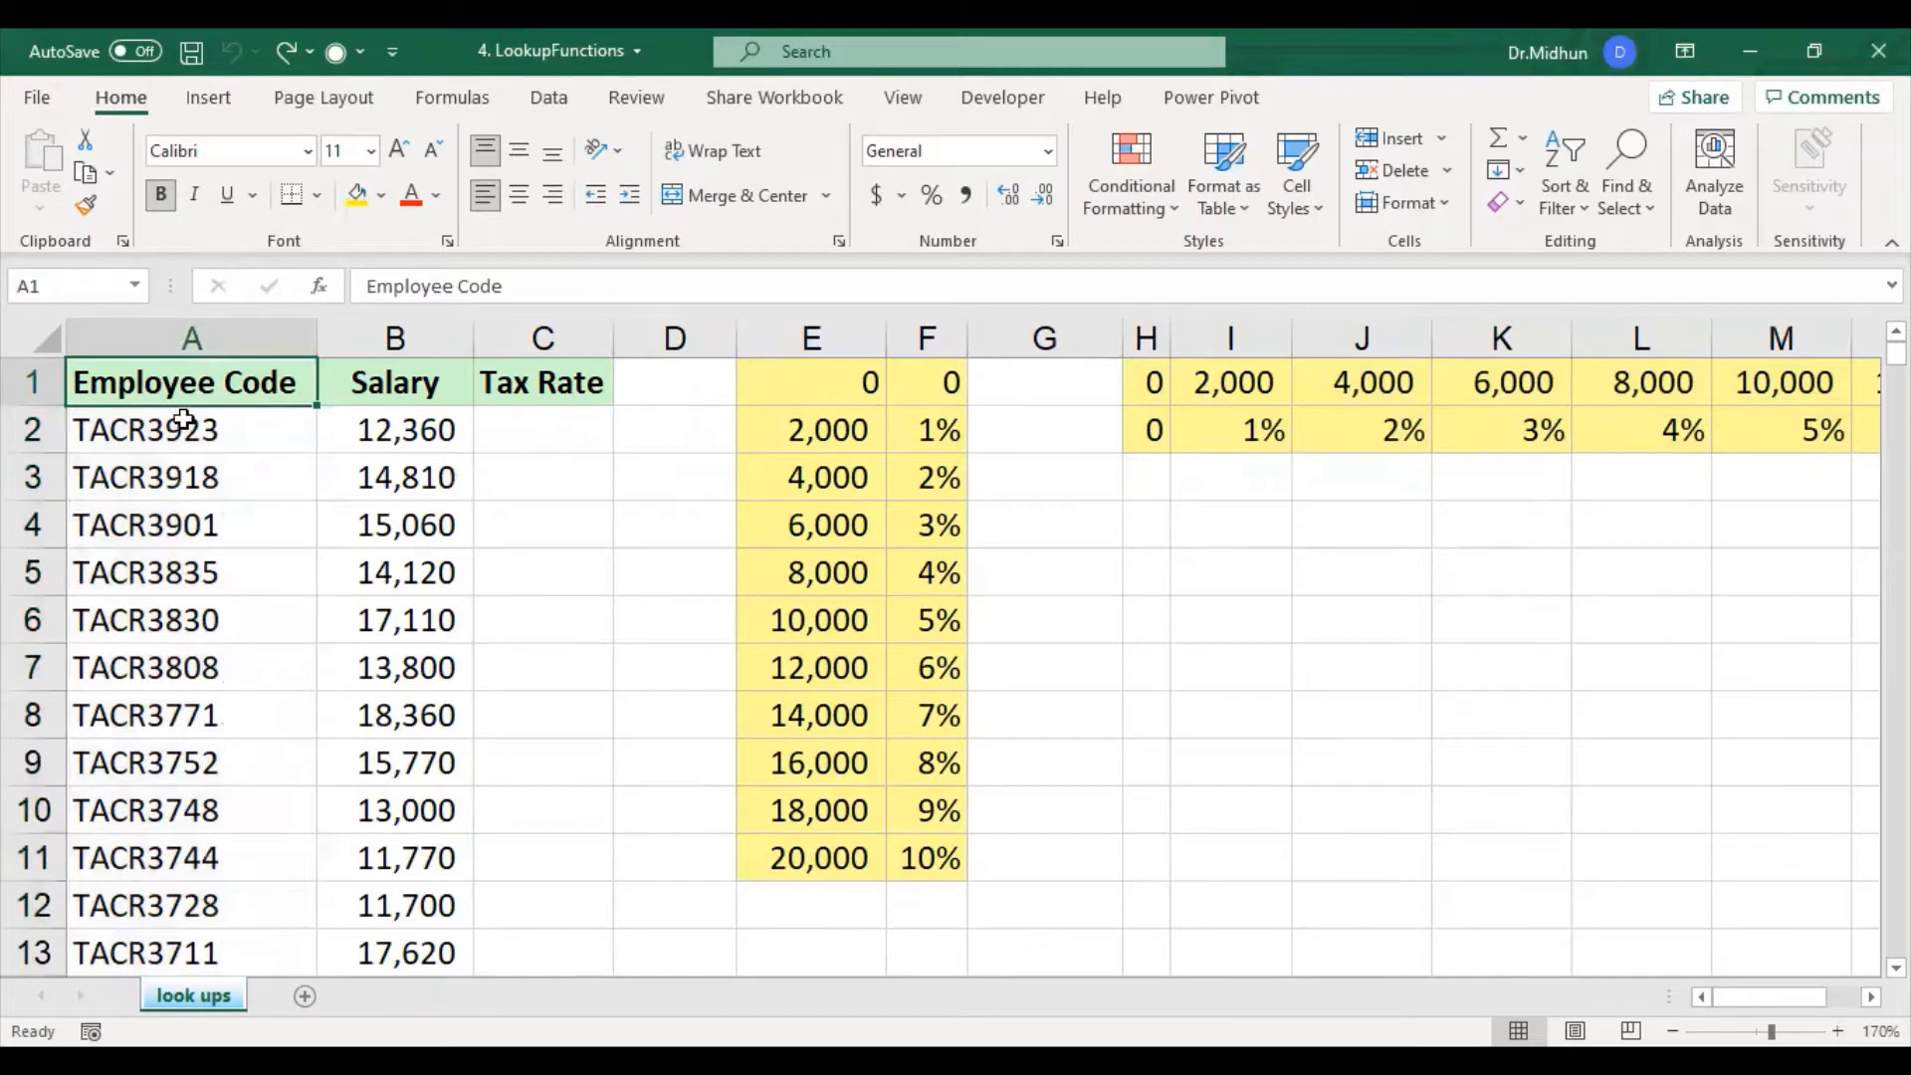
{"action": "left_click", "coordinate": [184, 419]}
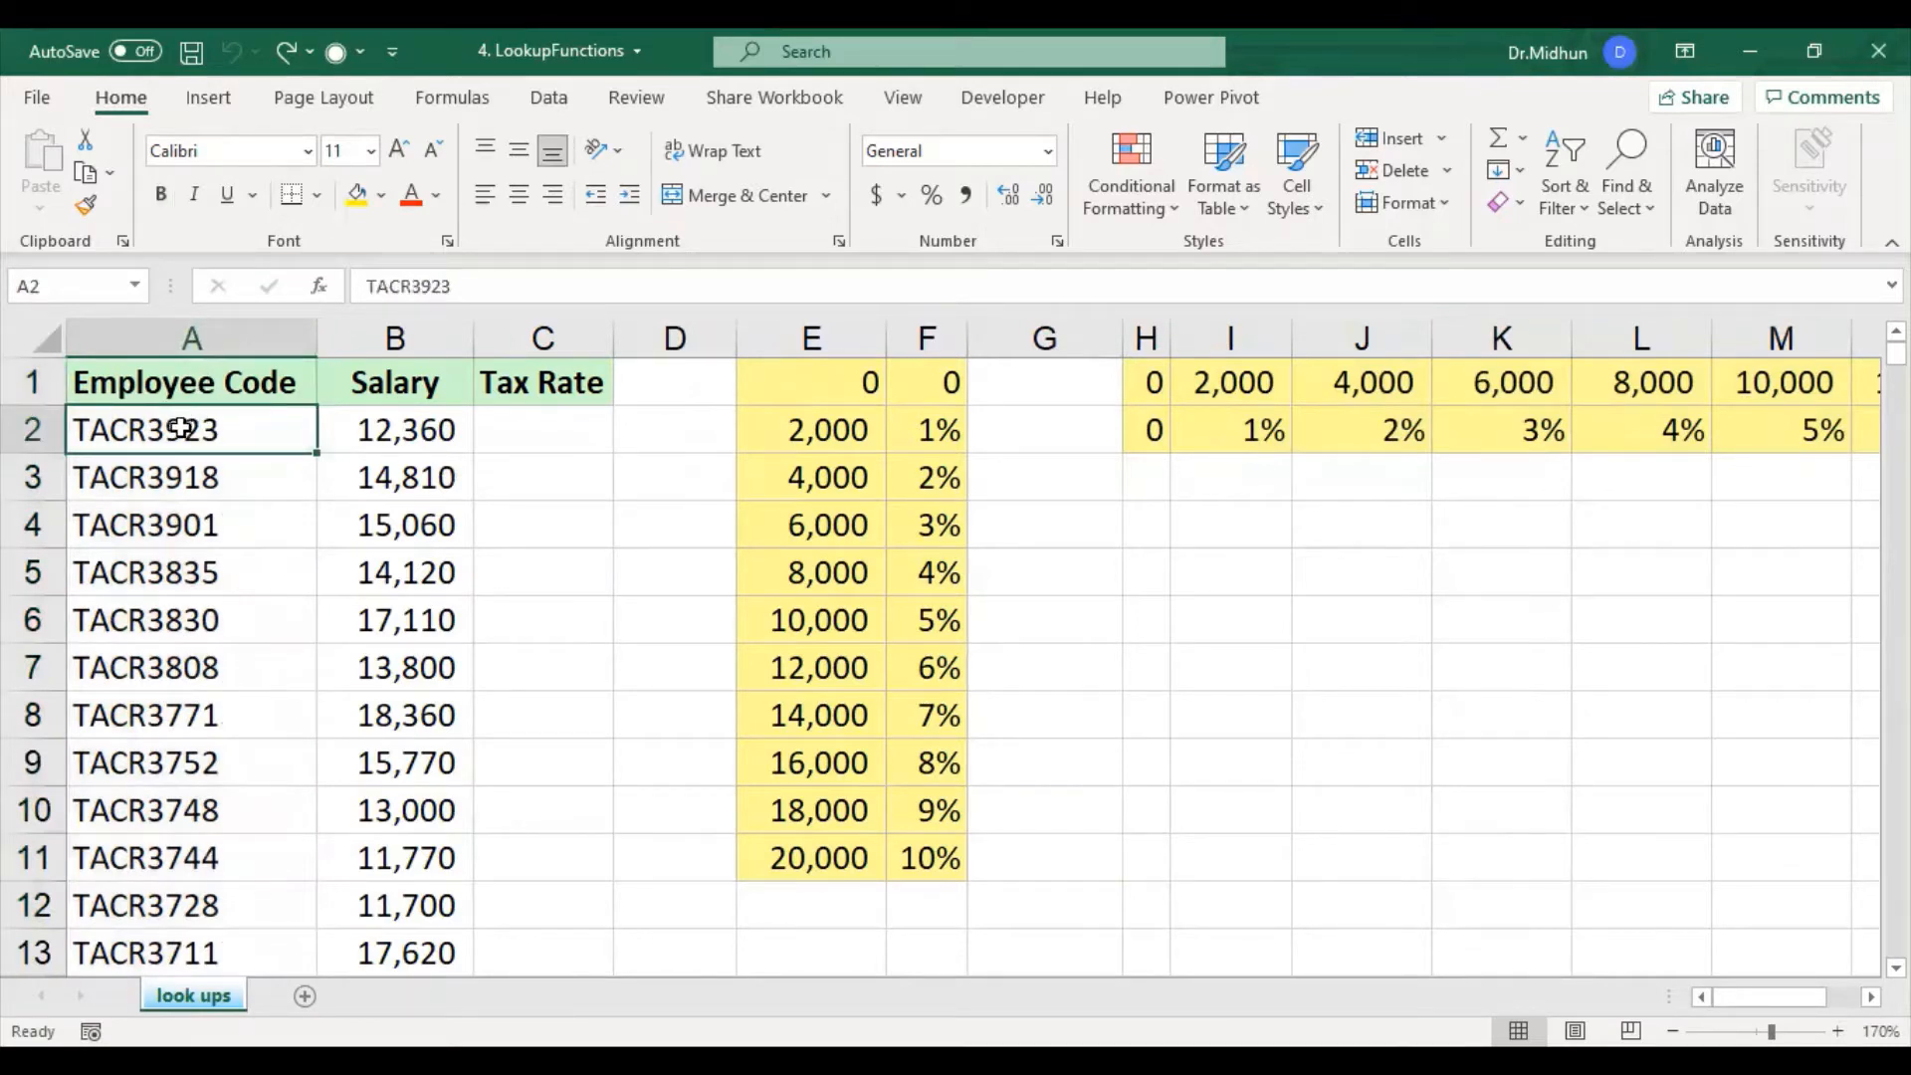
{"action": "left_click_drag", "start_coordinate": [180, 428], "coordinate": [206, 903]}
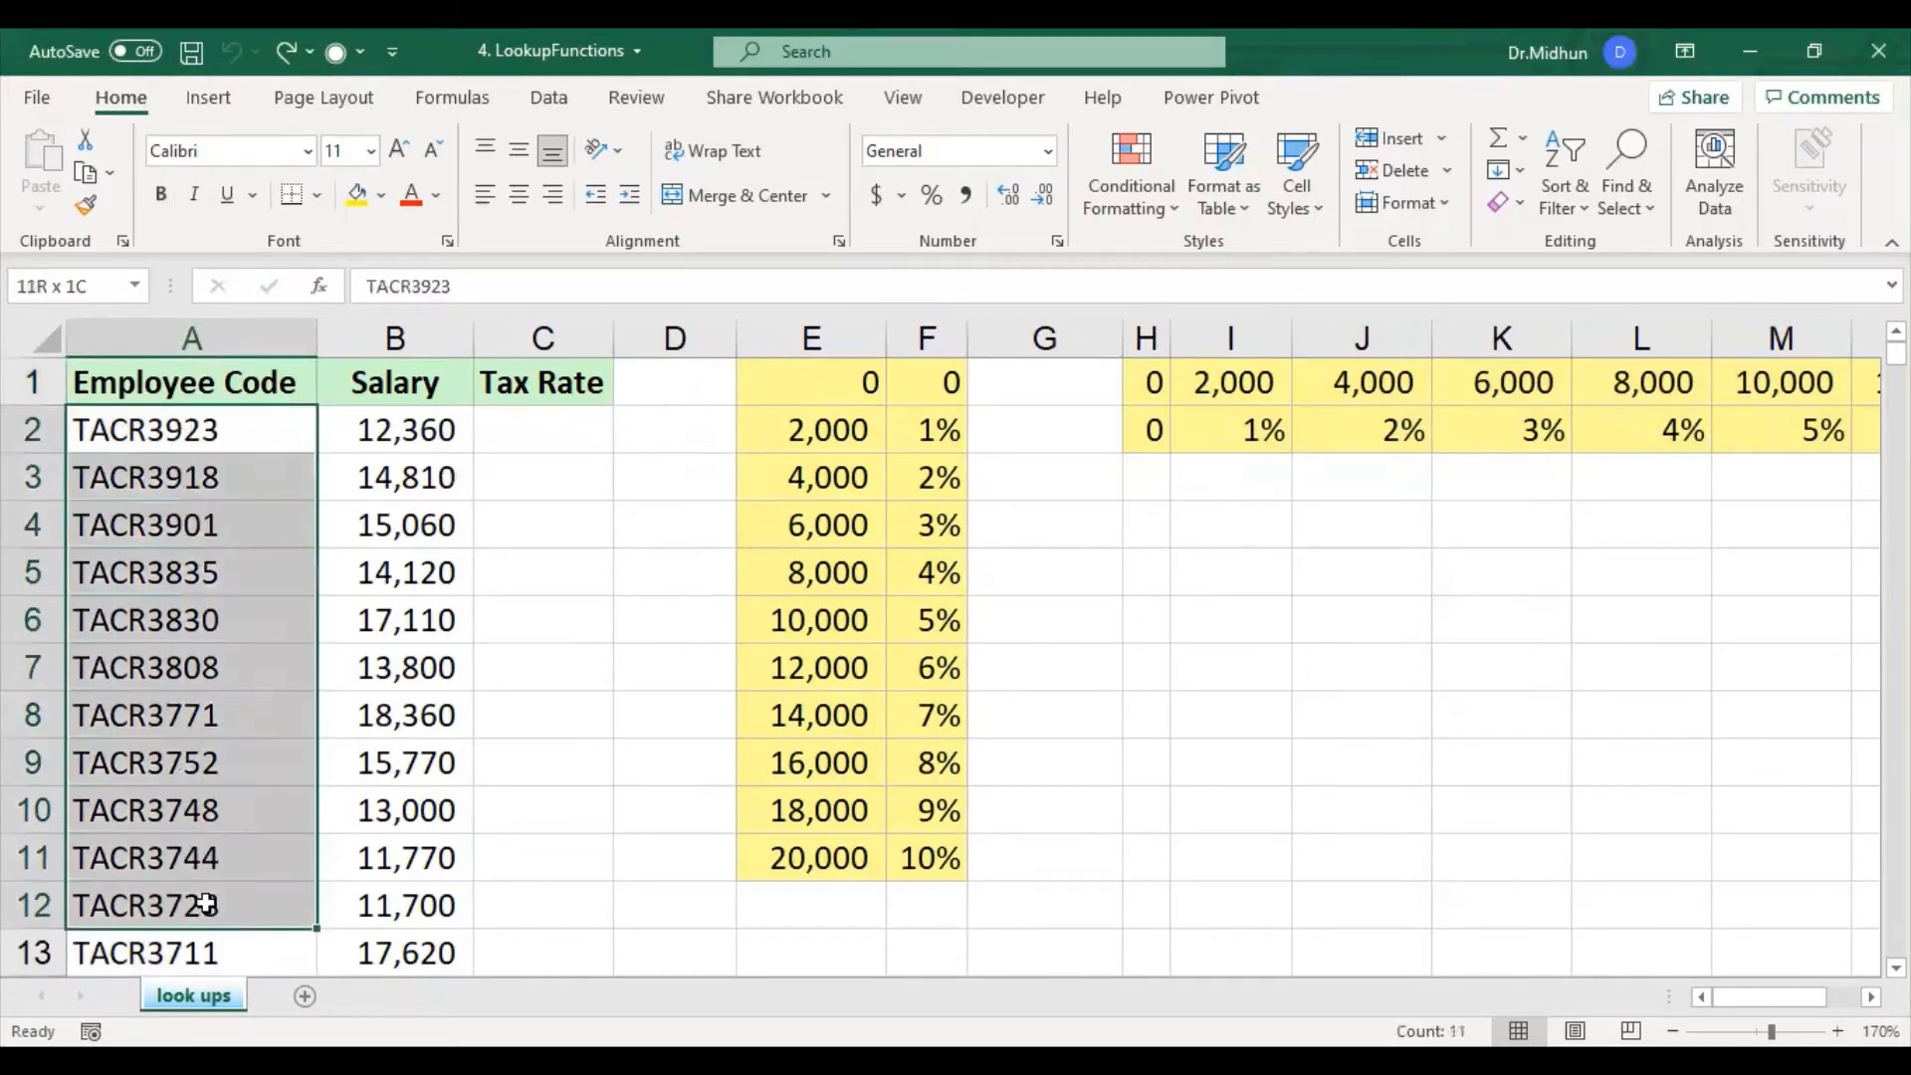
{"action": "left_click", "coordinate": [393, 383]}
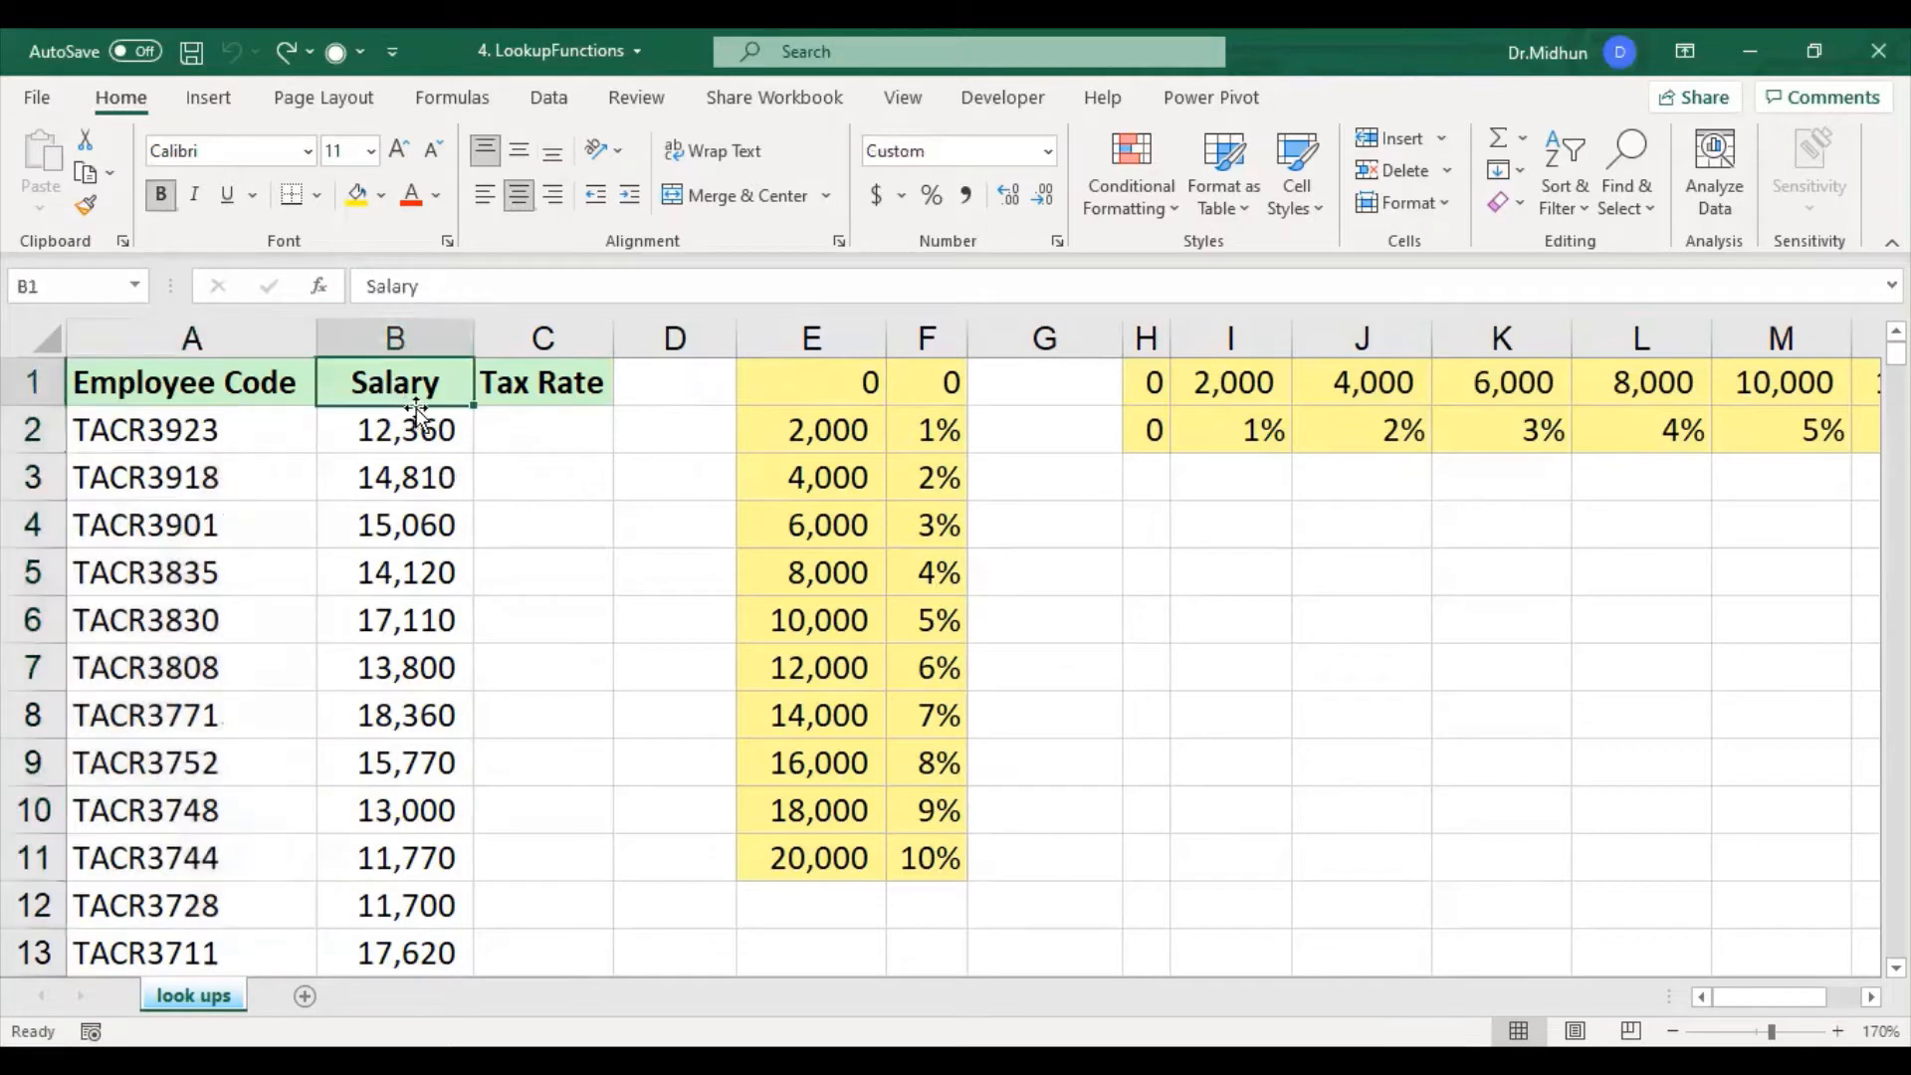
{"action": "left_click_drag", "start_coordinate": [425, 438], "coordinate": [224, 898]}
{"action": "left_click", "coordinate": [505, 390]}
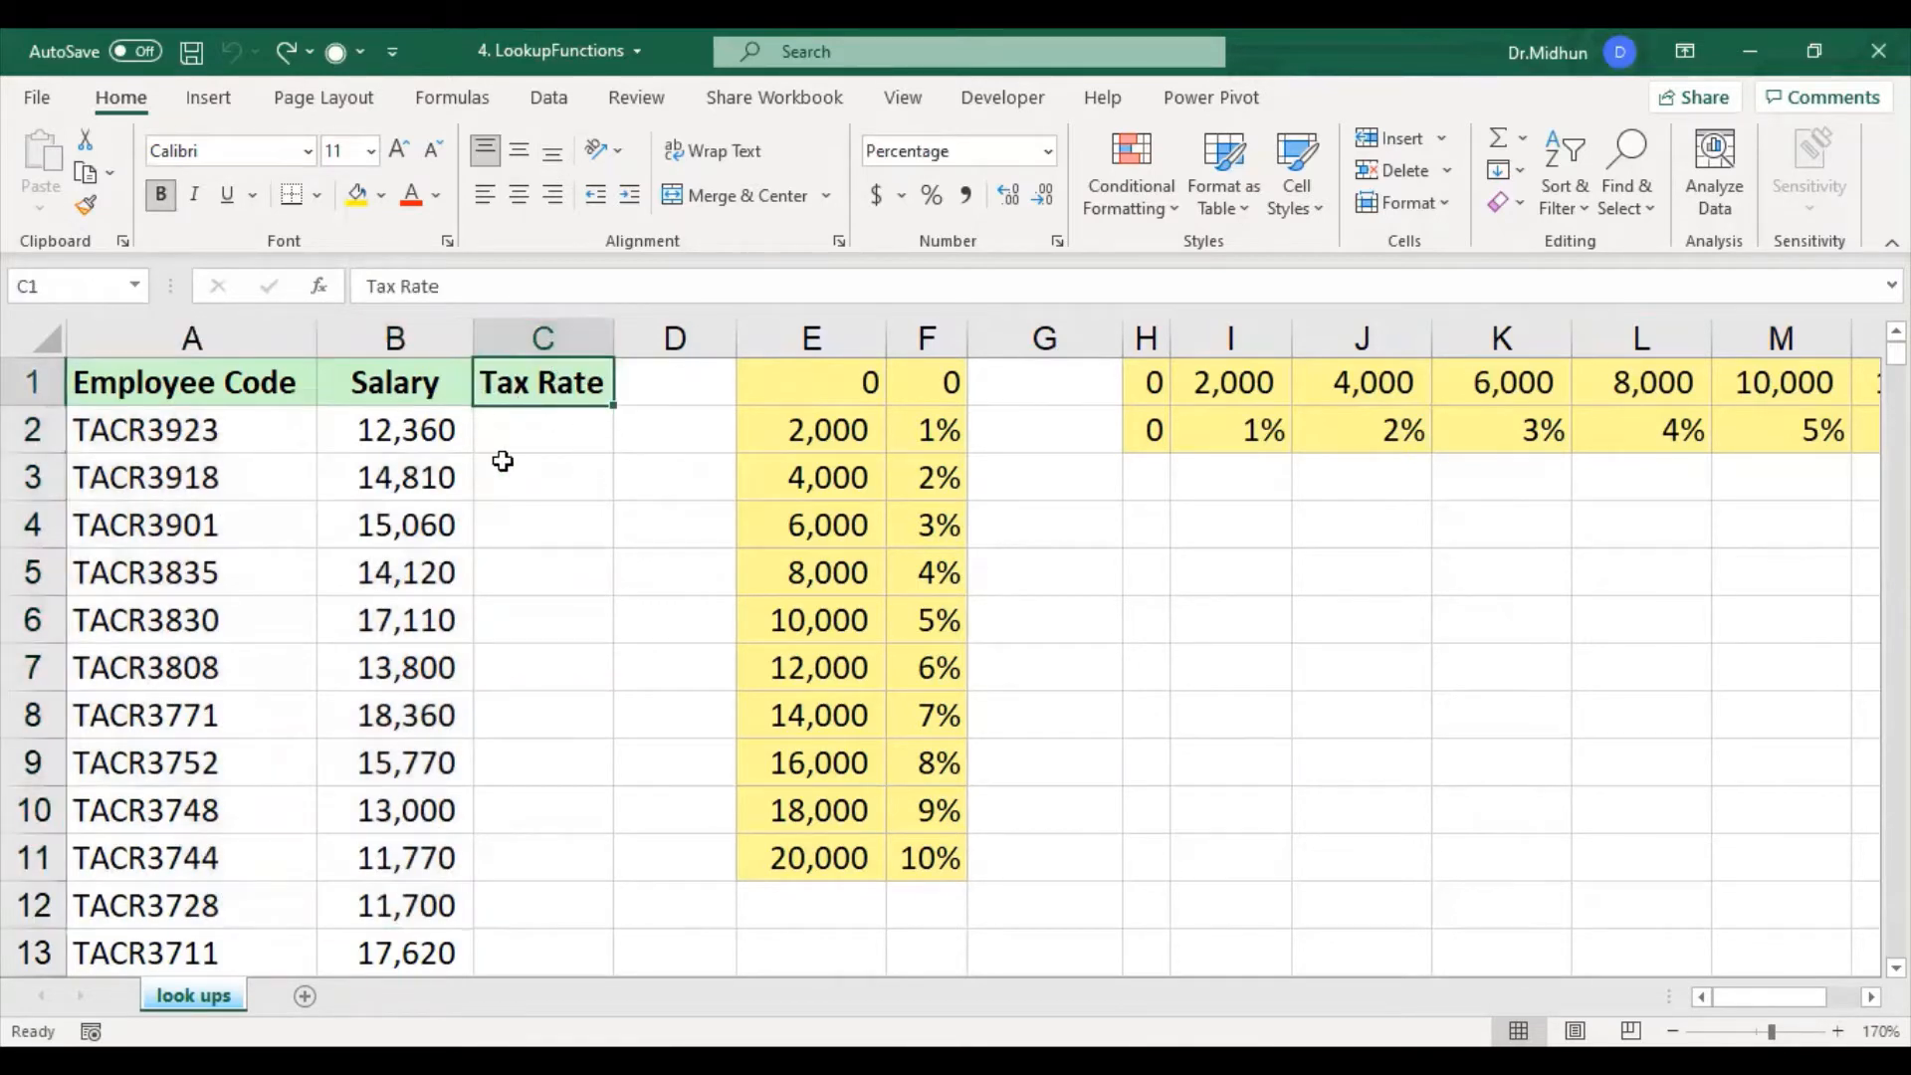
{"action": "left_click_drag", "start_coordinate": [463, 383], "coordinate": [527, 473]}
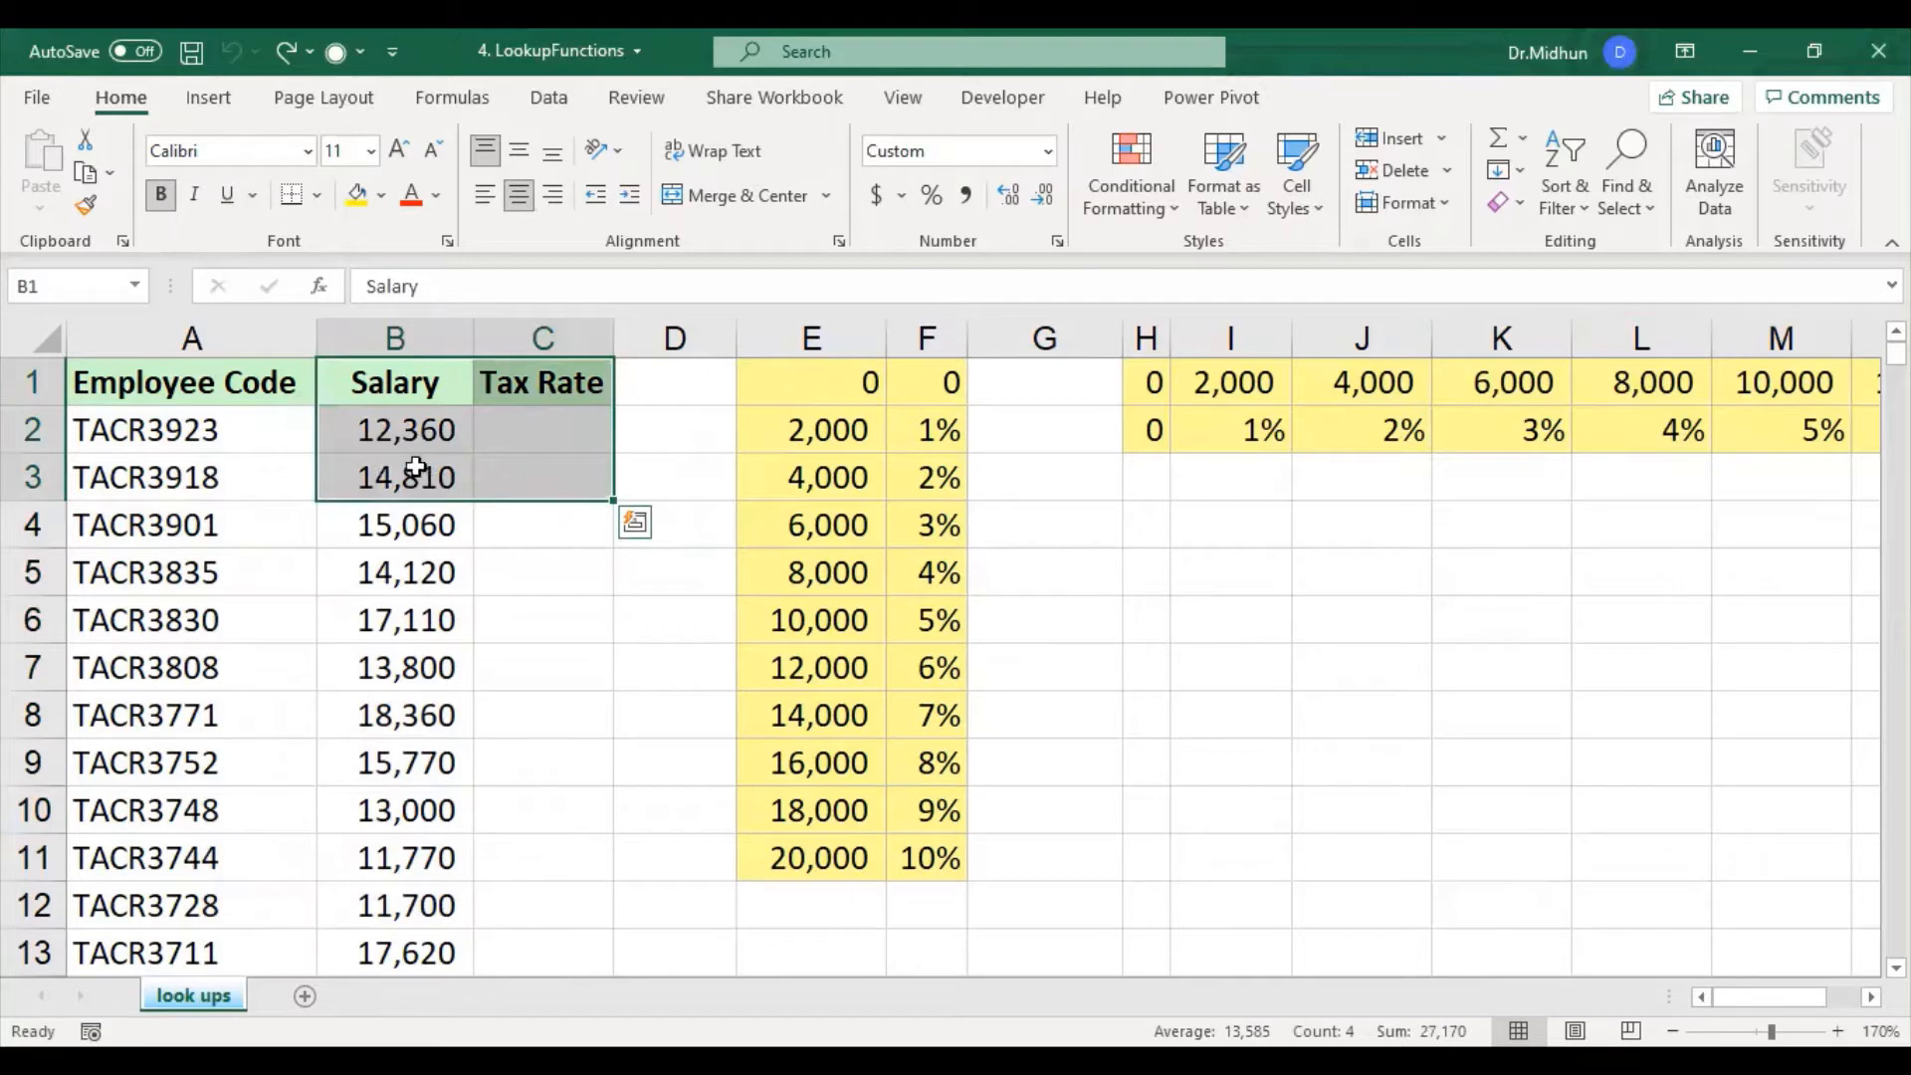
{"action": "left_click", "coordinate": [522, 581]}
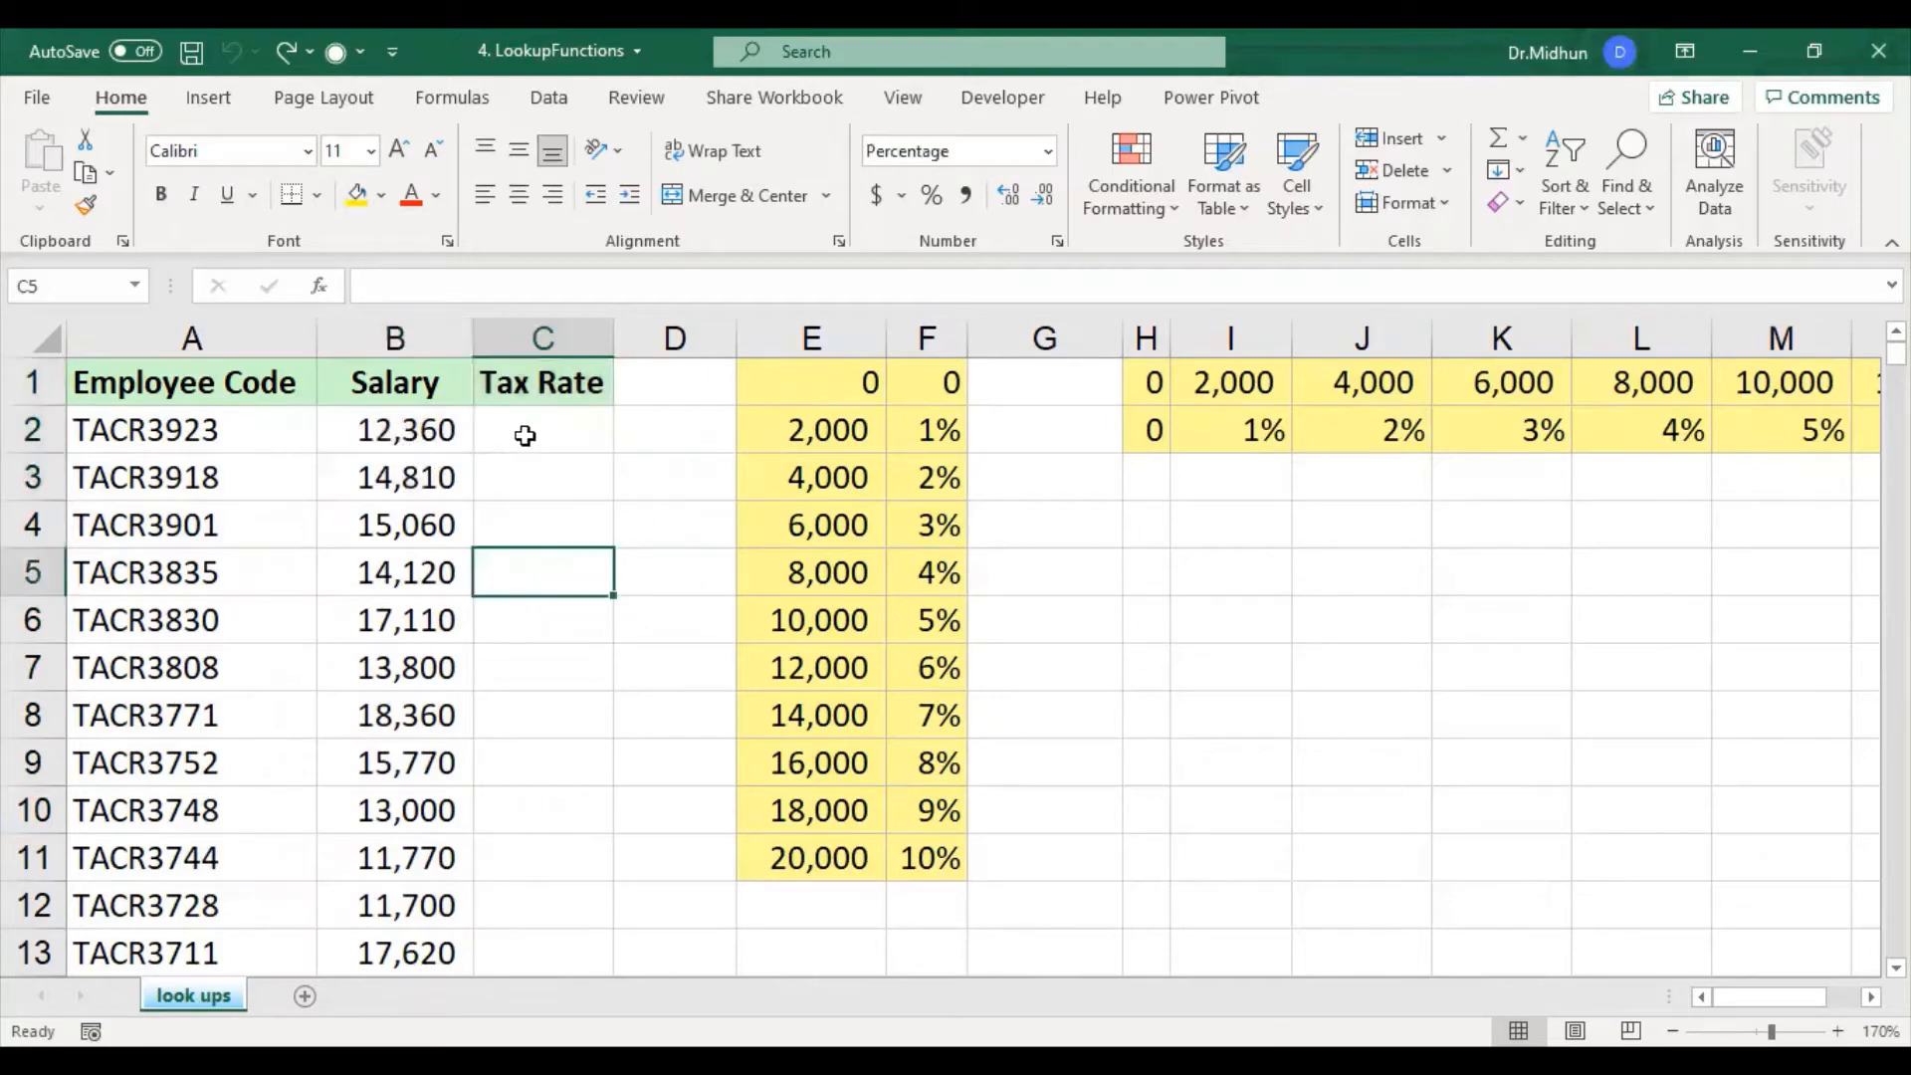
{"action": "left_click_drag", "start_coordinate": [520, 435], "coordinate": [527, 889]}
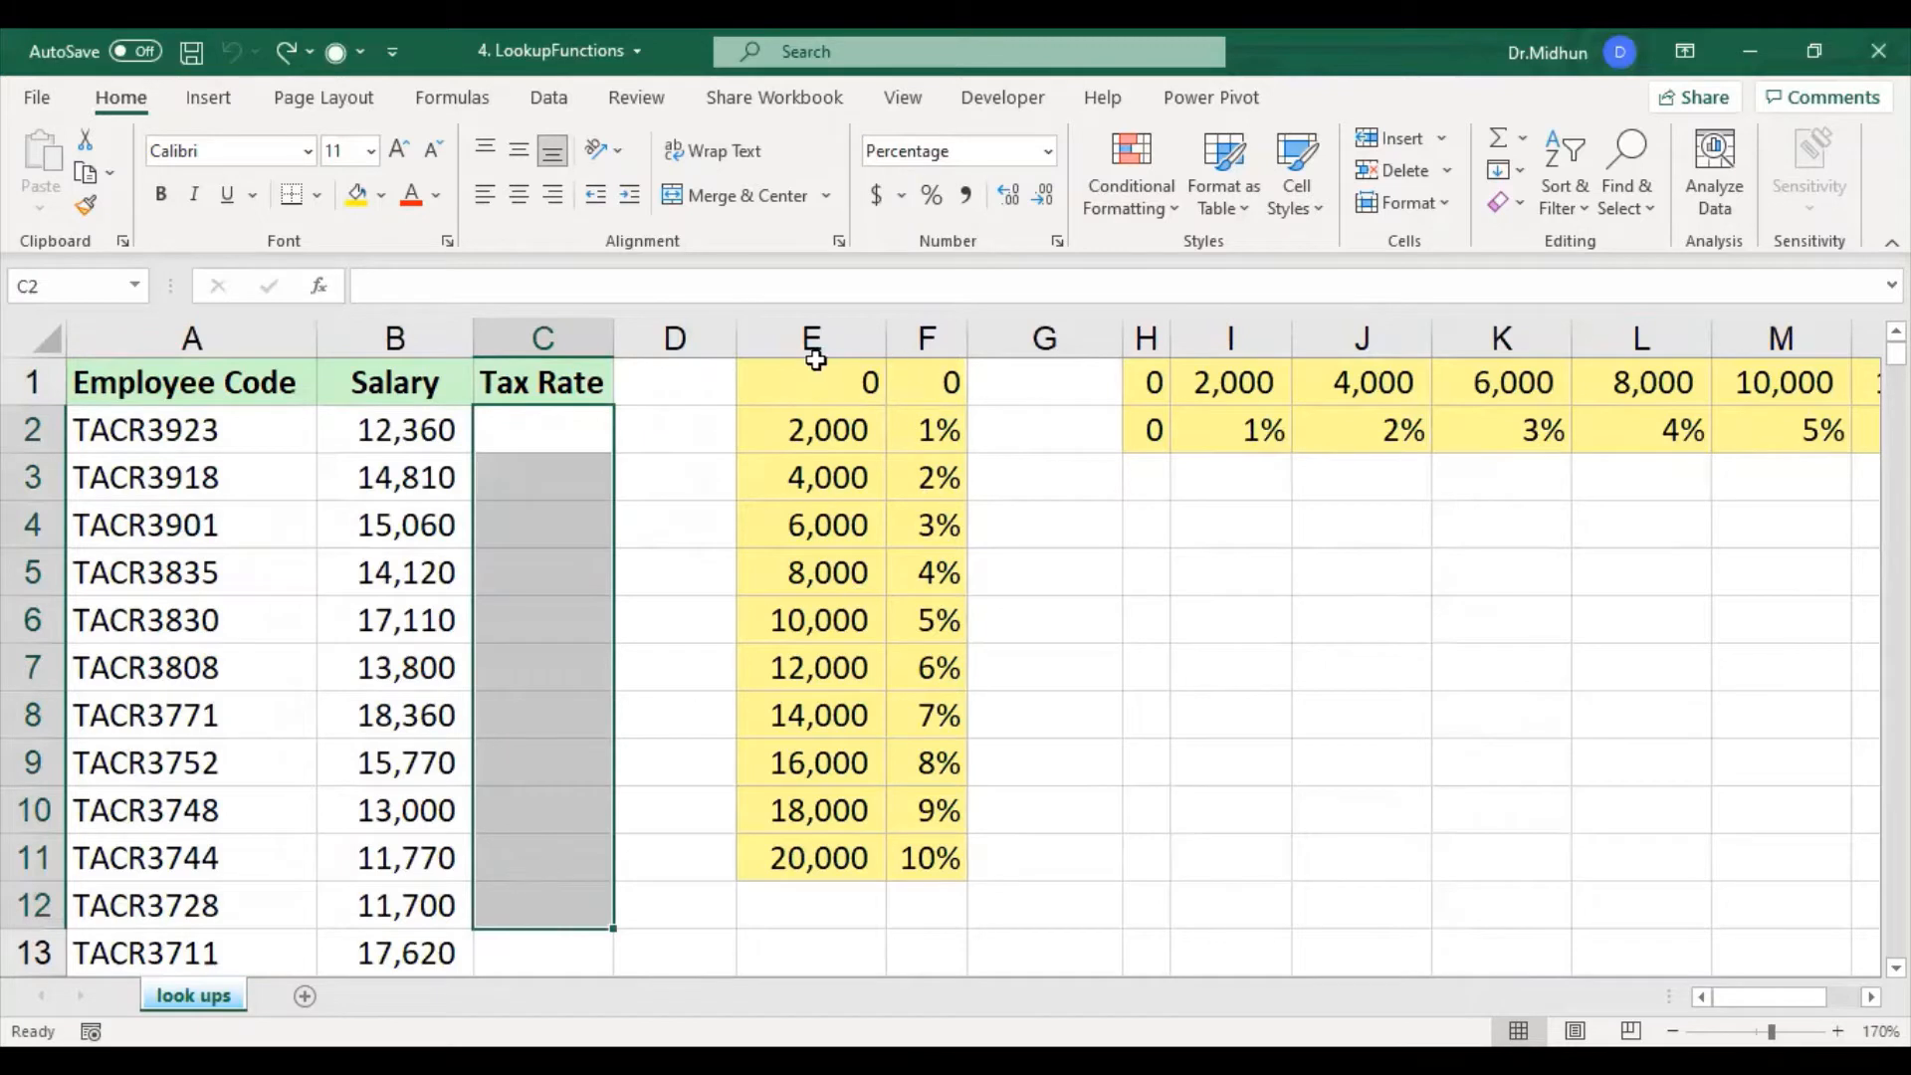
Step: Examine rate tables E1:F11 and H1:R2, and compare the salary in B2 with the vertical table's brackets and rates
{"action": "left_click_drag", "start_coordinate": [815, 378], "coordinate": [922, 853]}
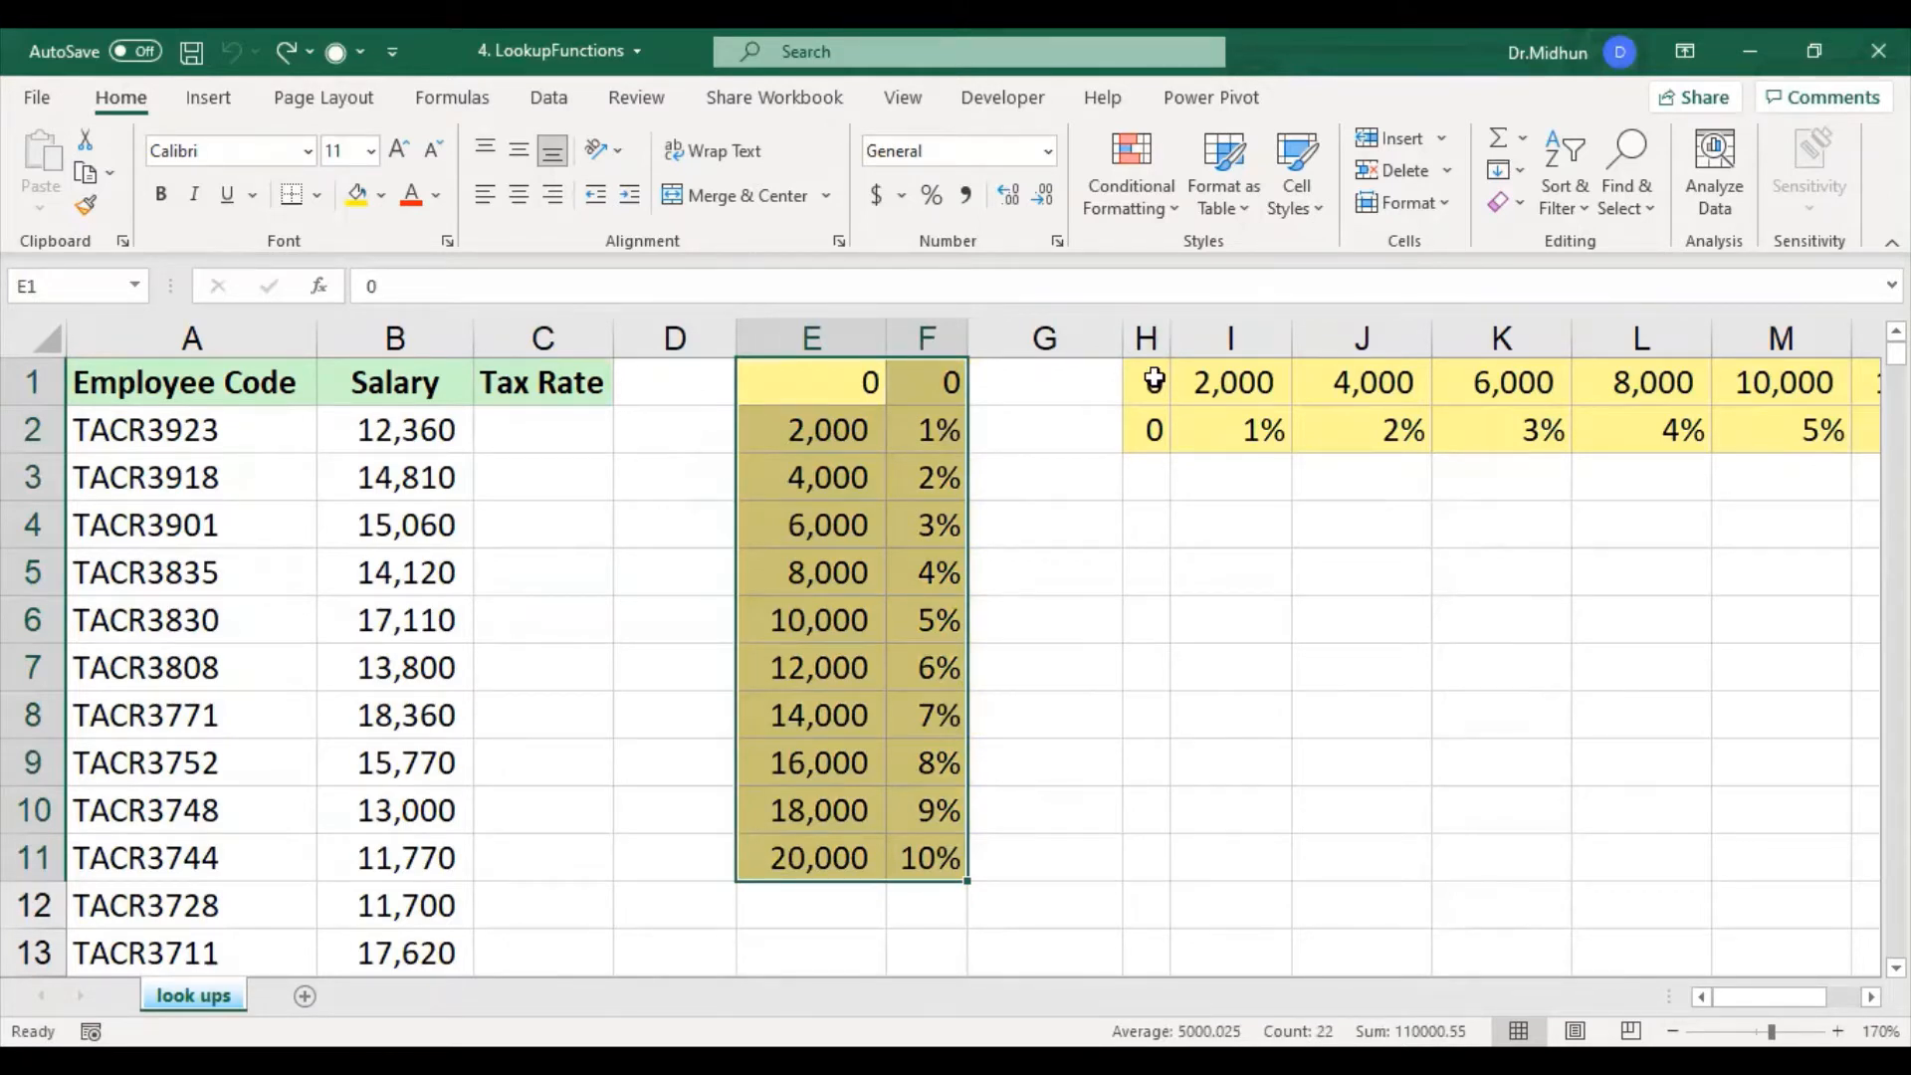
{"action": "left_click_drag", "start_coordinate": [1151, 373], "coordinate": [1424, 414]}
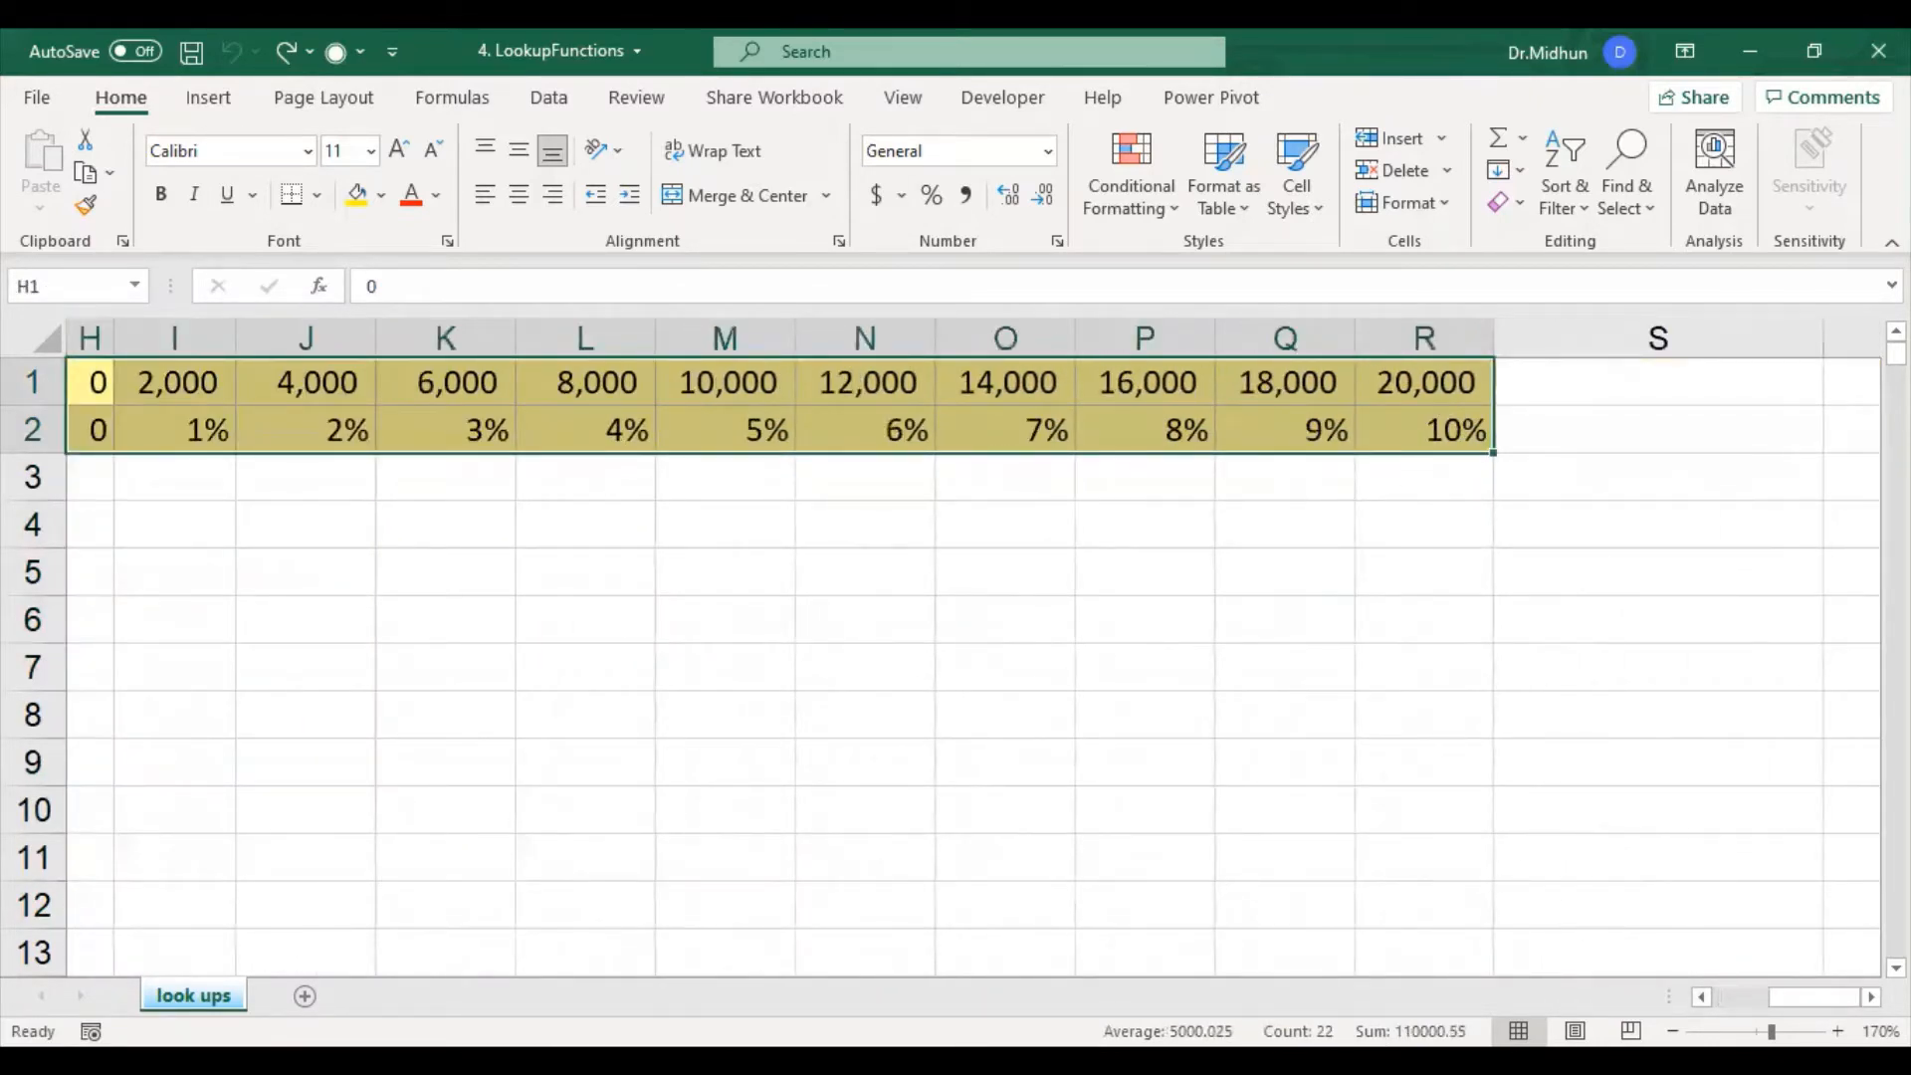
{"action": "scroll", "coordinate": [1669, 948], "scroll_direction": "left", "scroll_amount": 2}
{"action": "scroll", "coordinate": [1696, 1000], "scroll_direction": "left", "scroll_amount": 6}
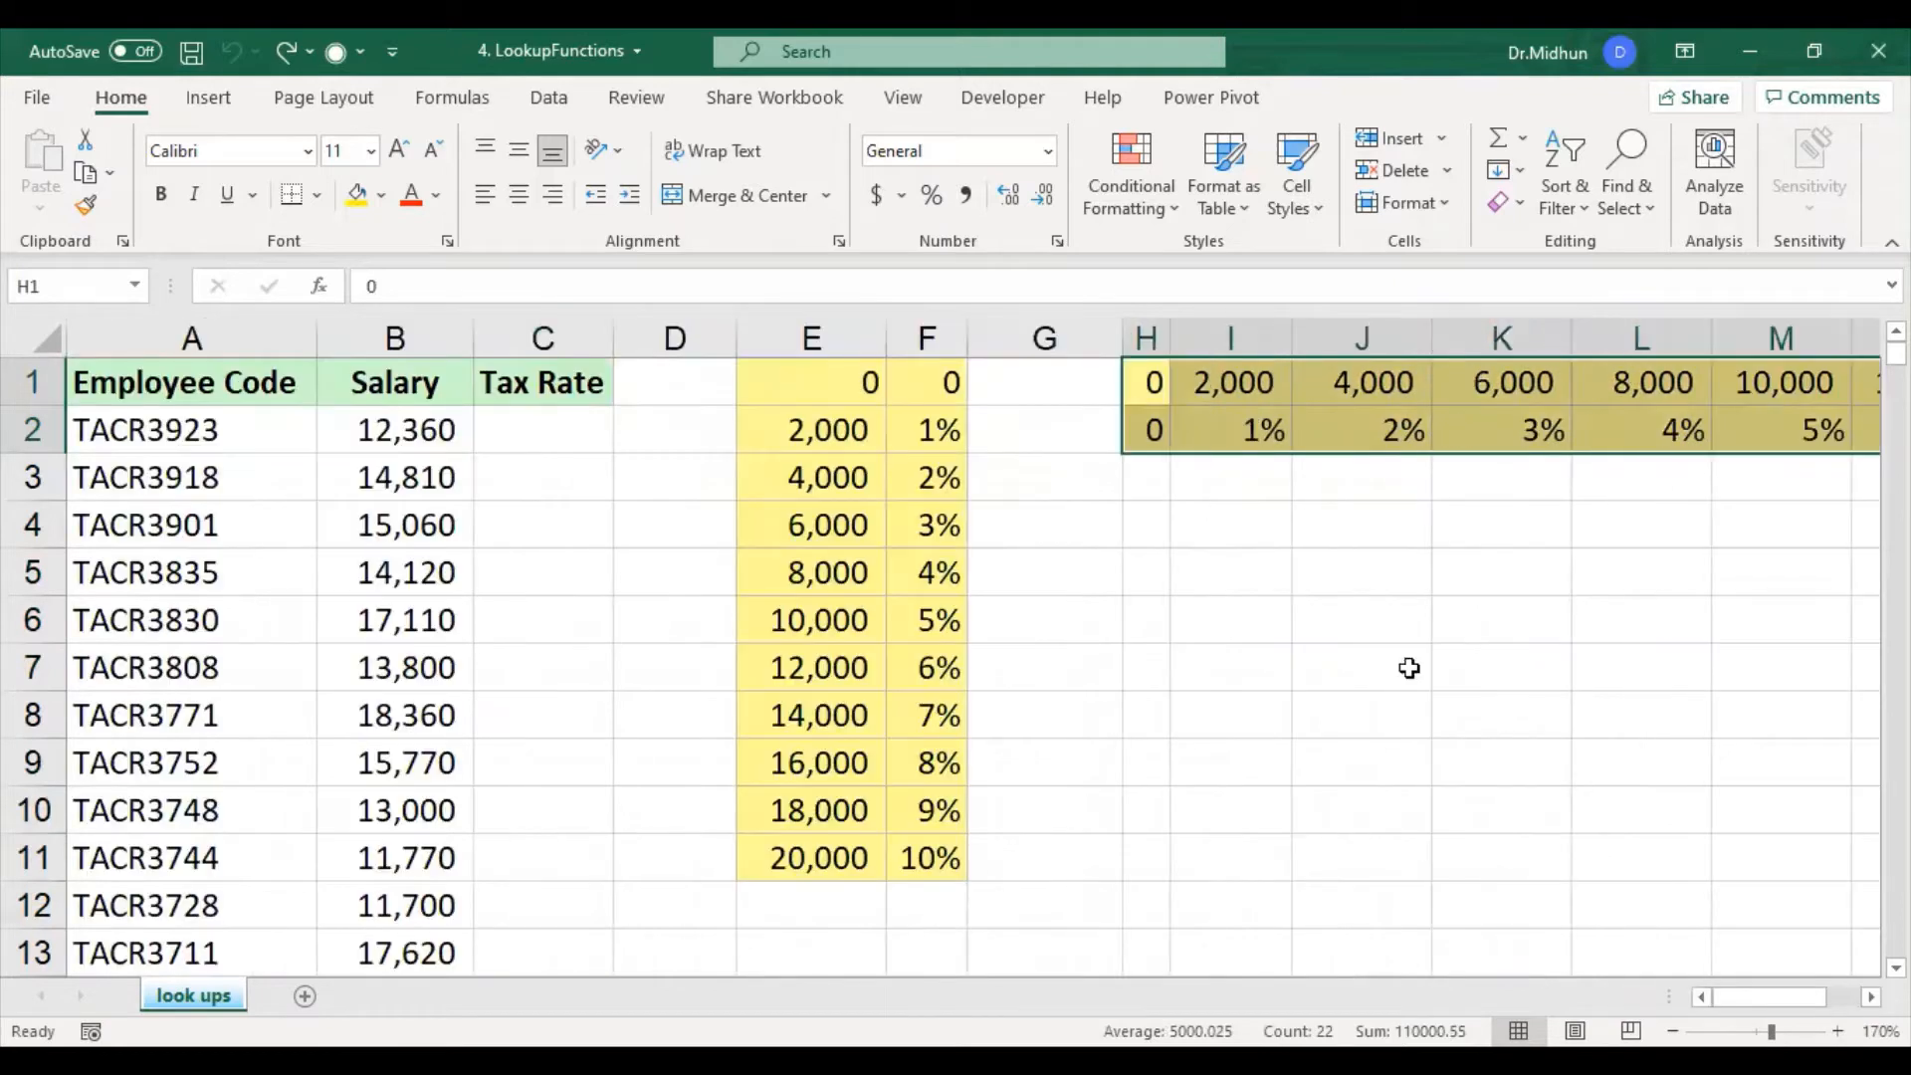
{"action": "left_click", "coordinate": [520, 441]}
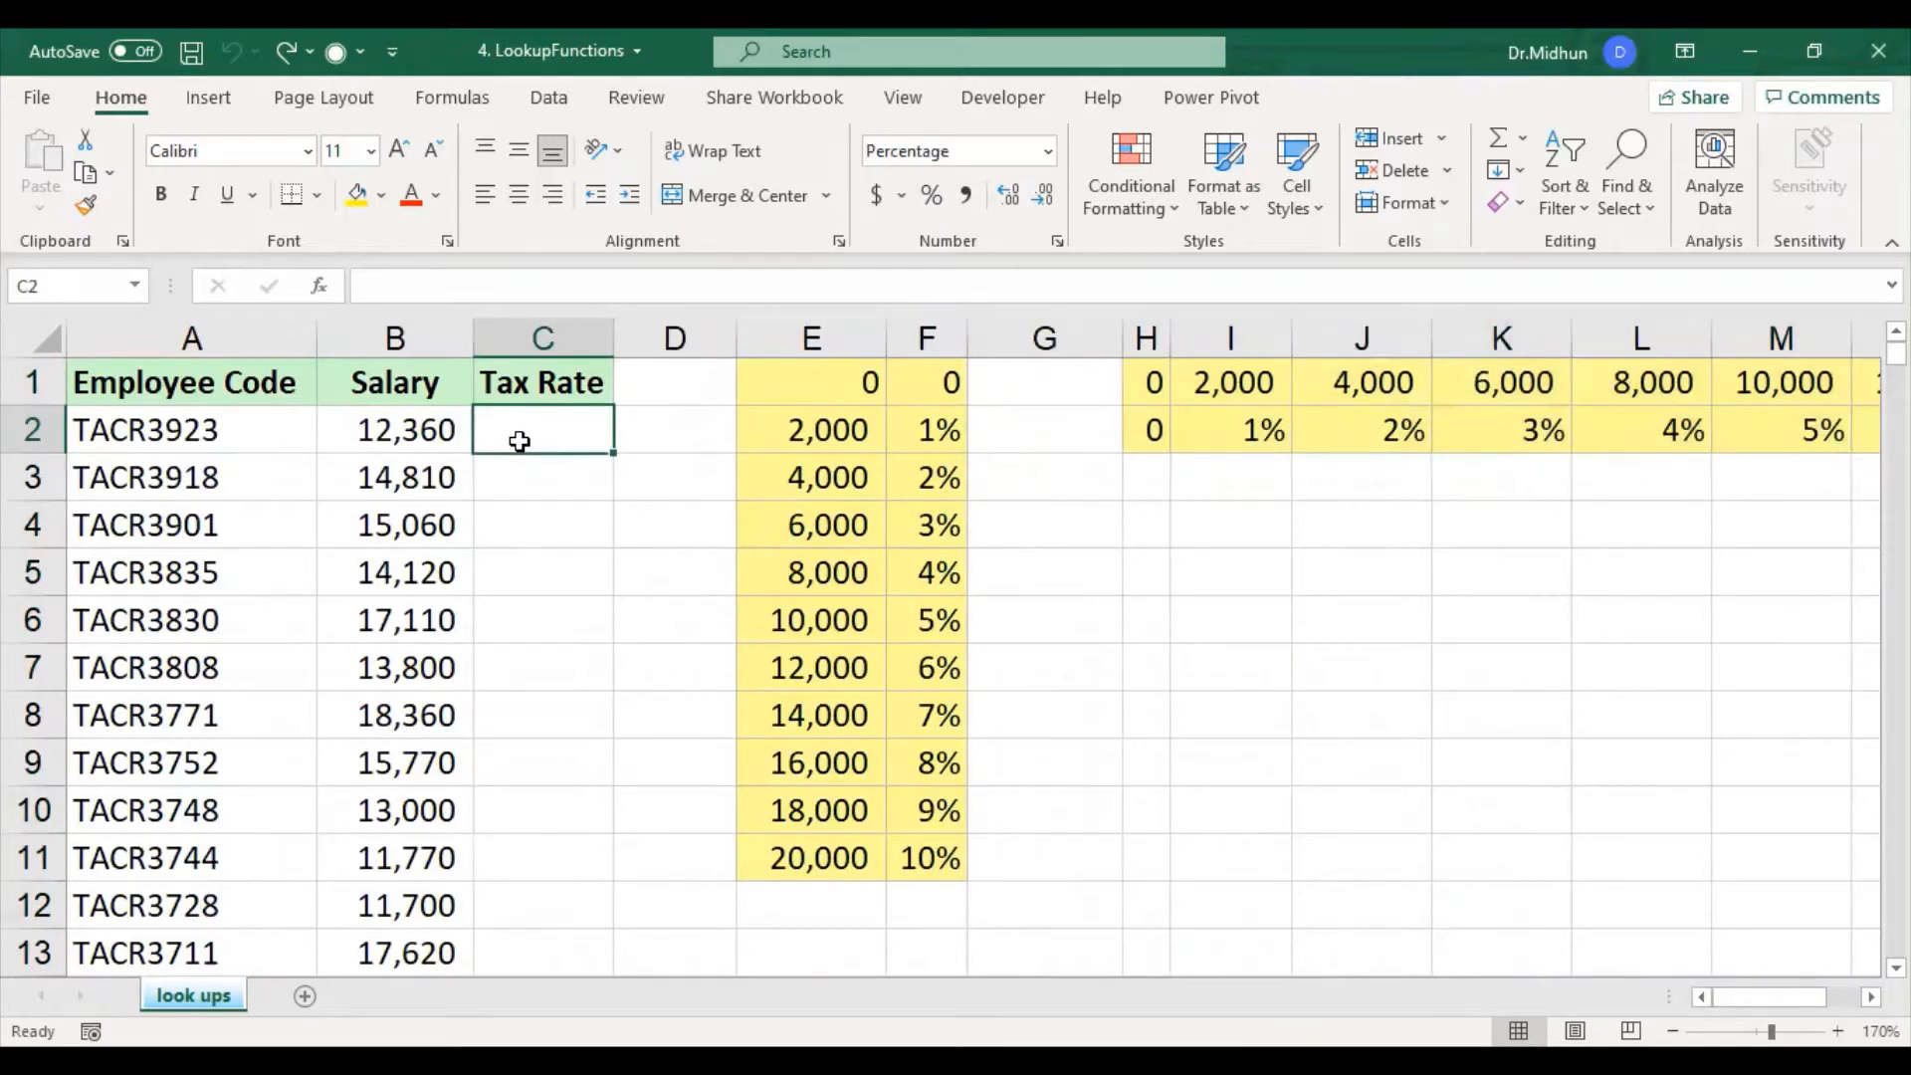
{"action": "left_click", "coordinate": [391, 451]}
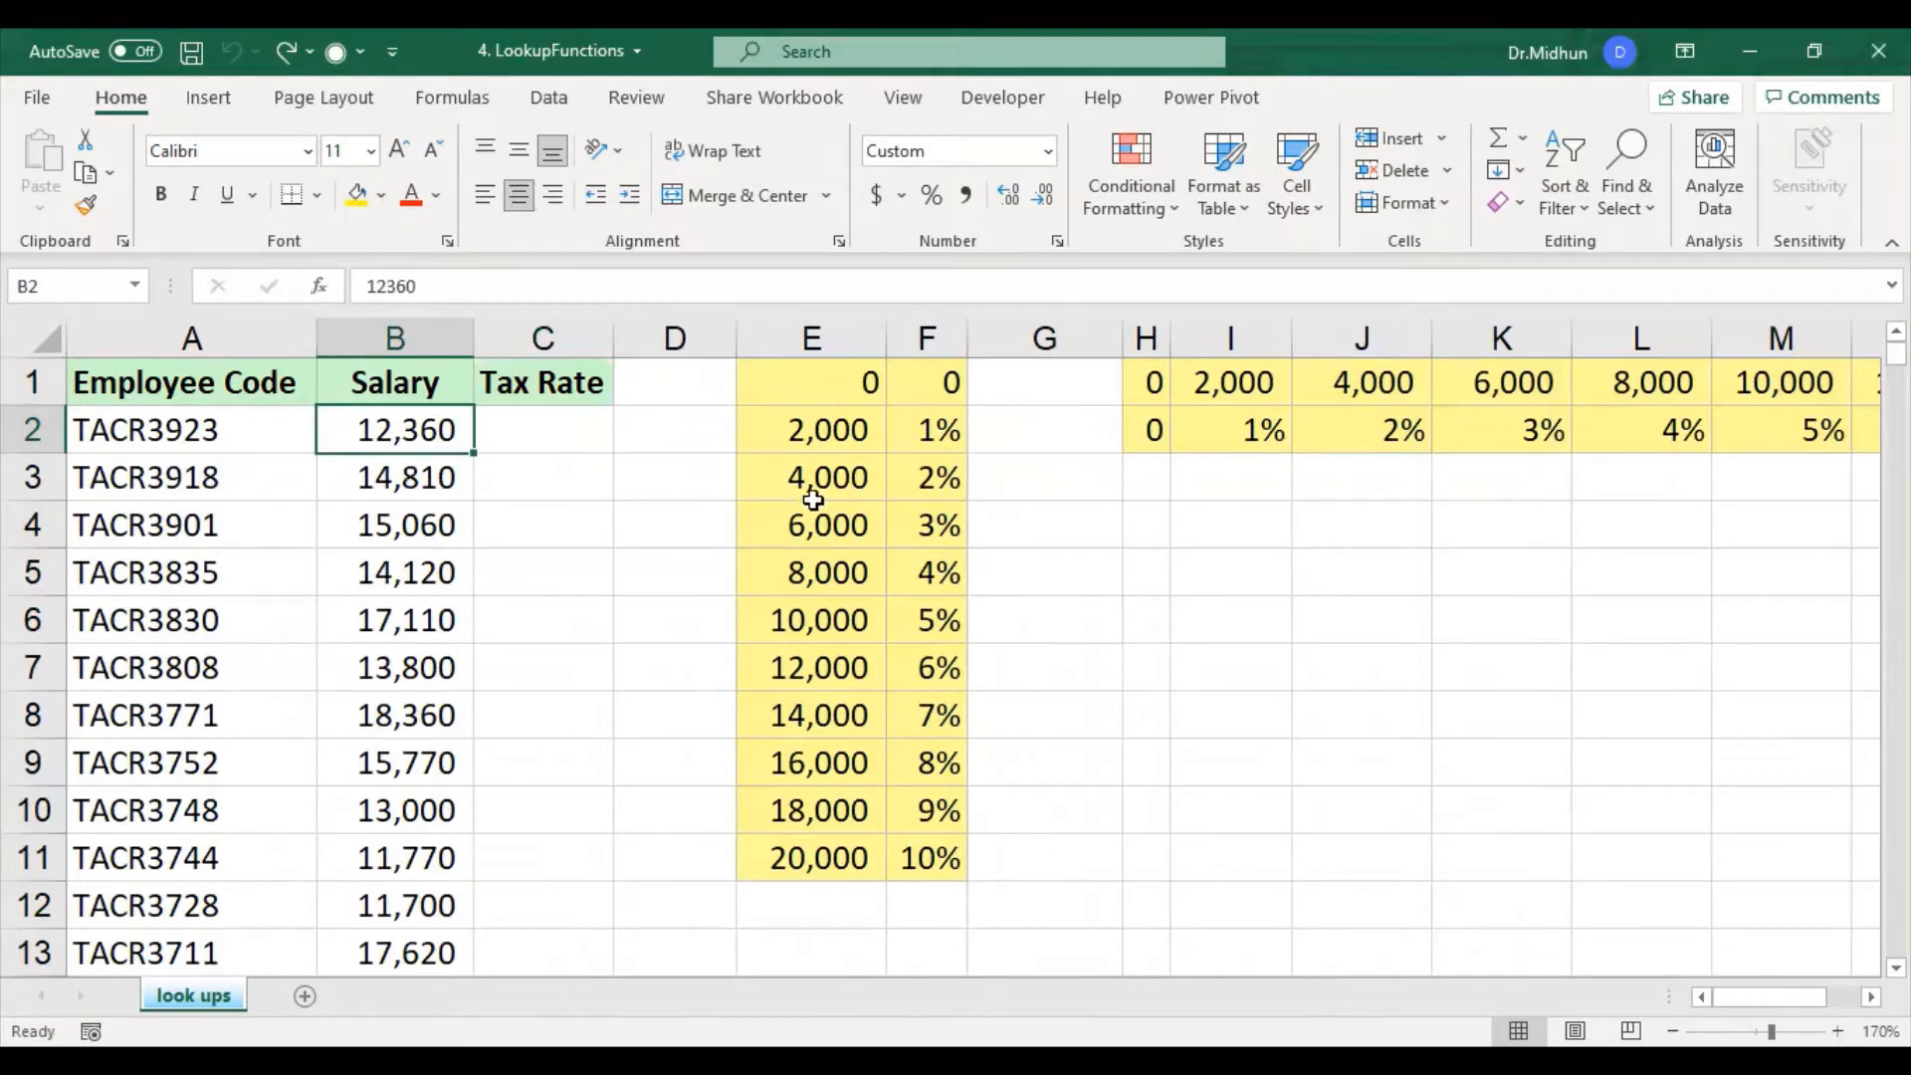
{"action": "left_click_drag", "start_coordinate": [832, 427], "coordinate": [844, 850]}
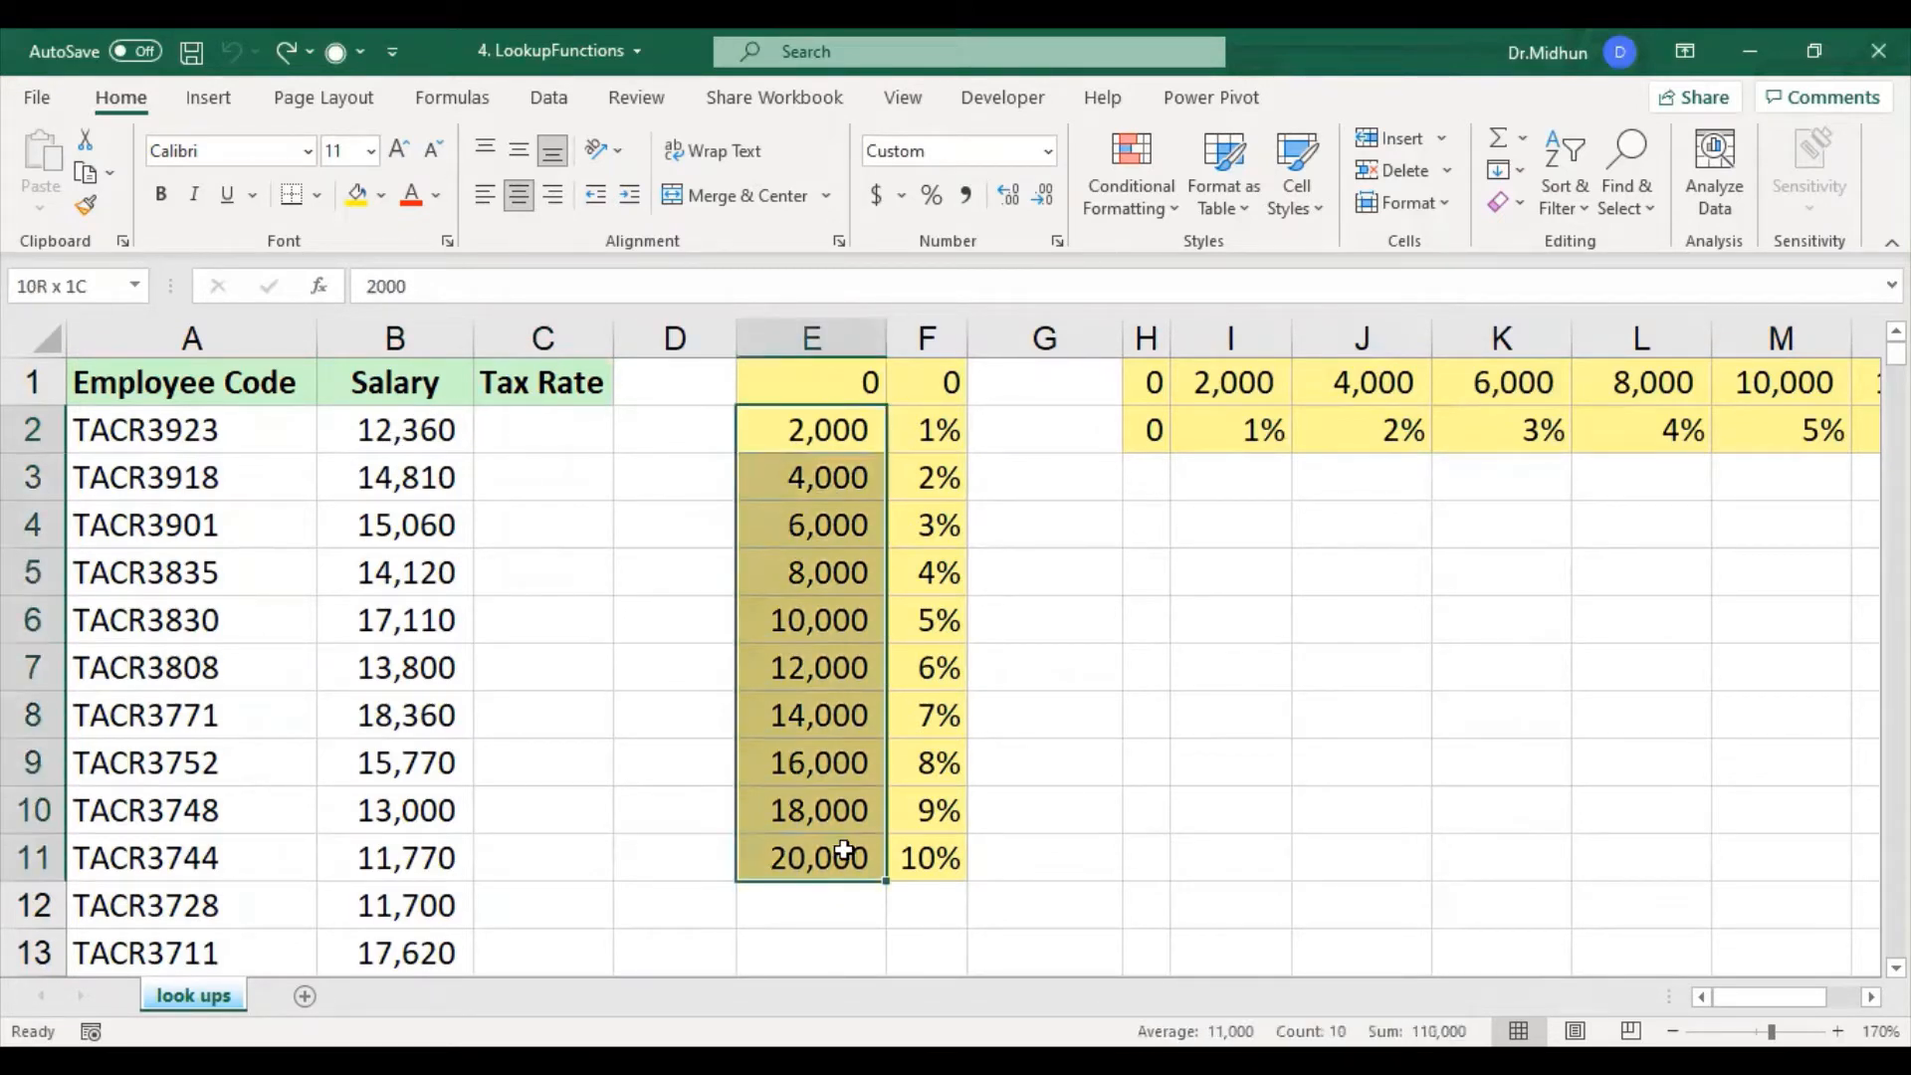
{"action": "left_click", "coordinate": [929, 337]}
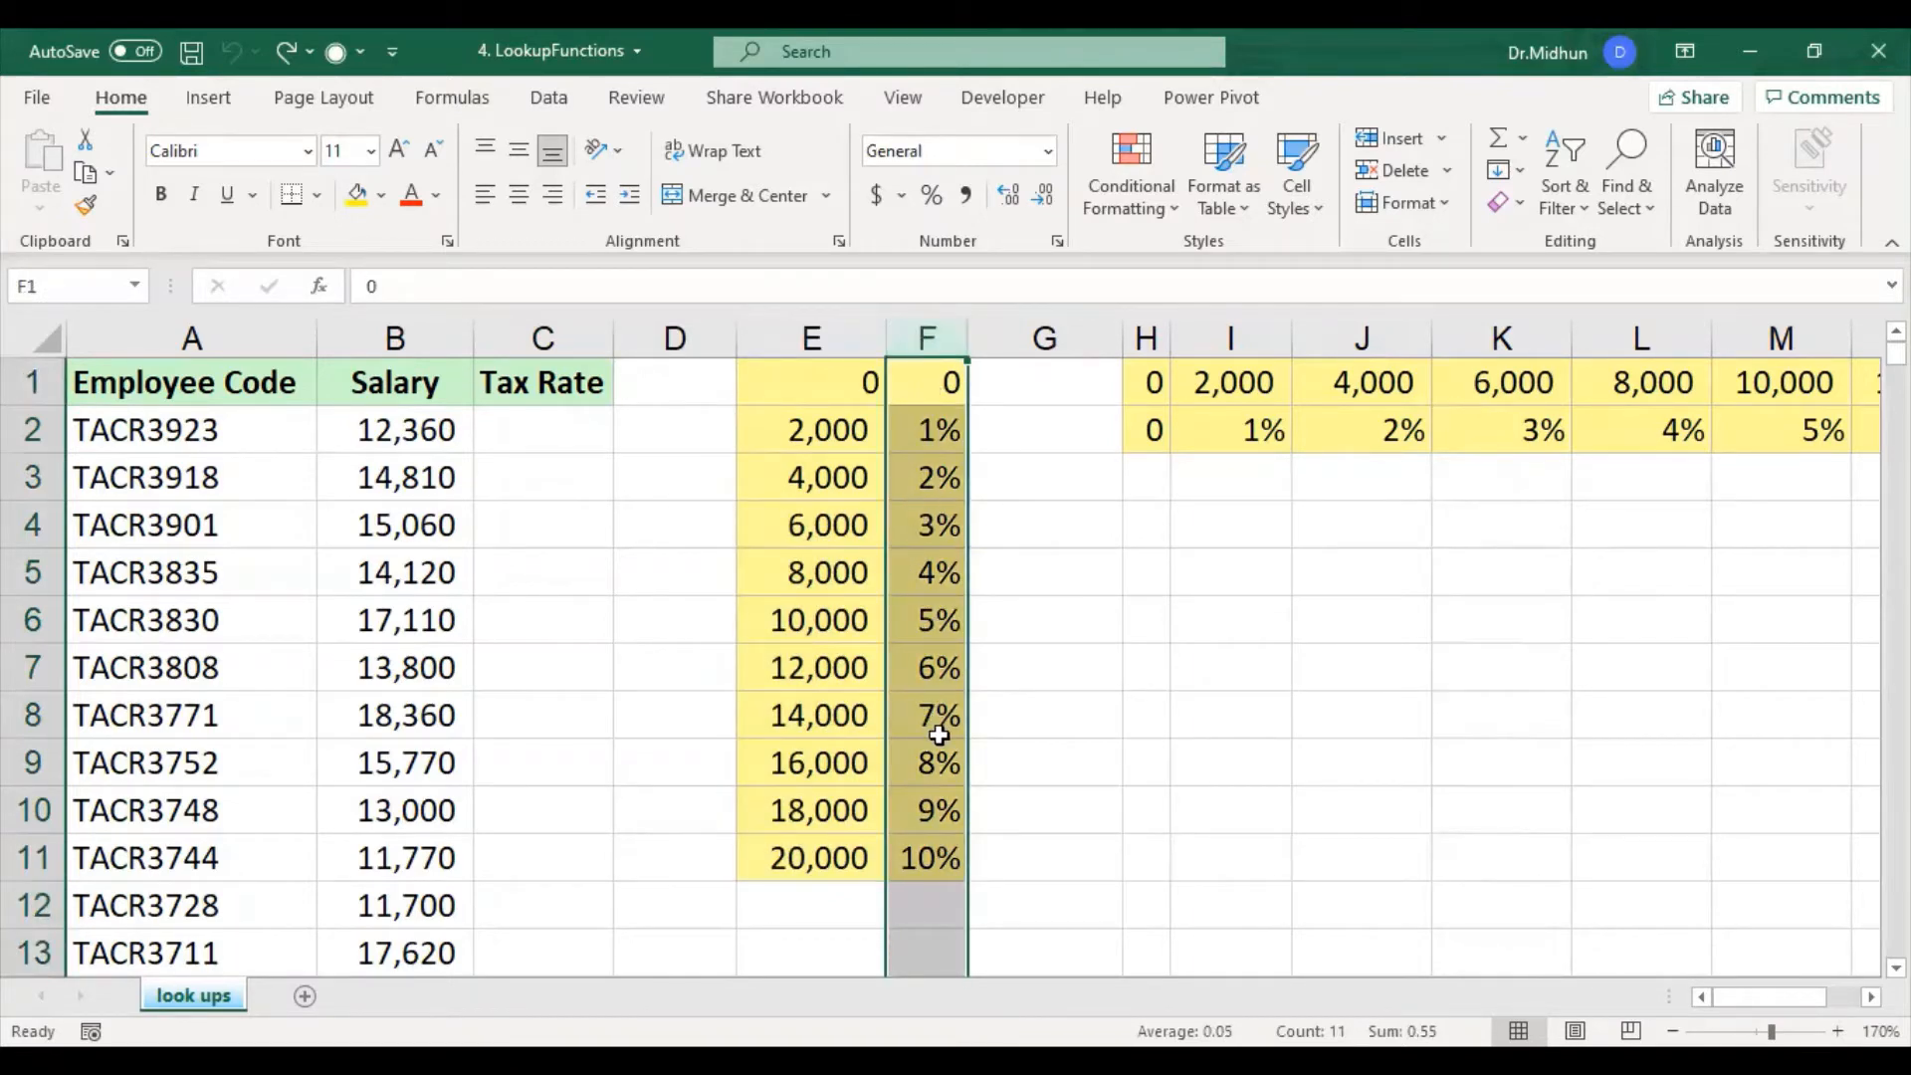
{"action": "left_click", "coordinate": [551, 437]}
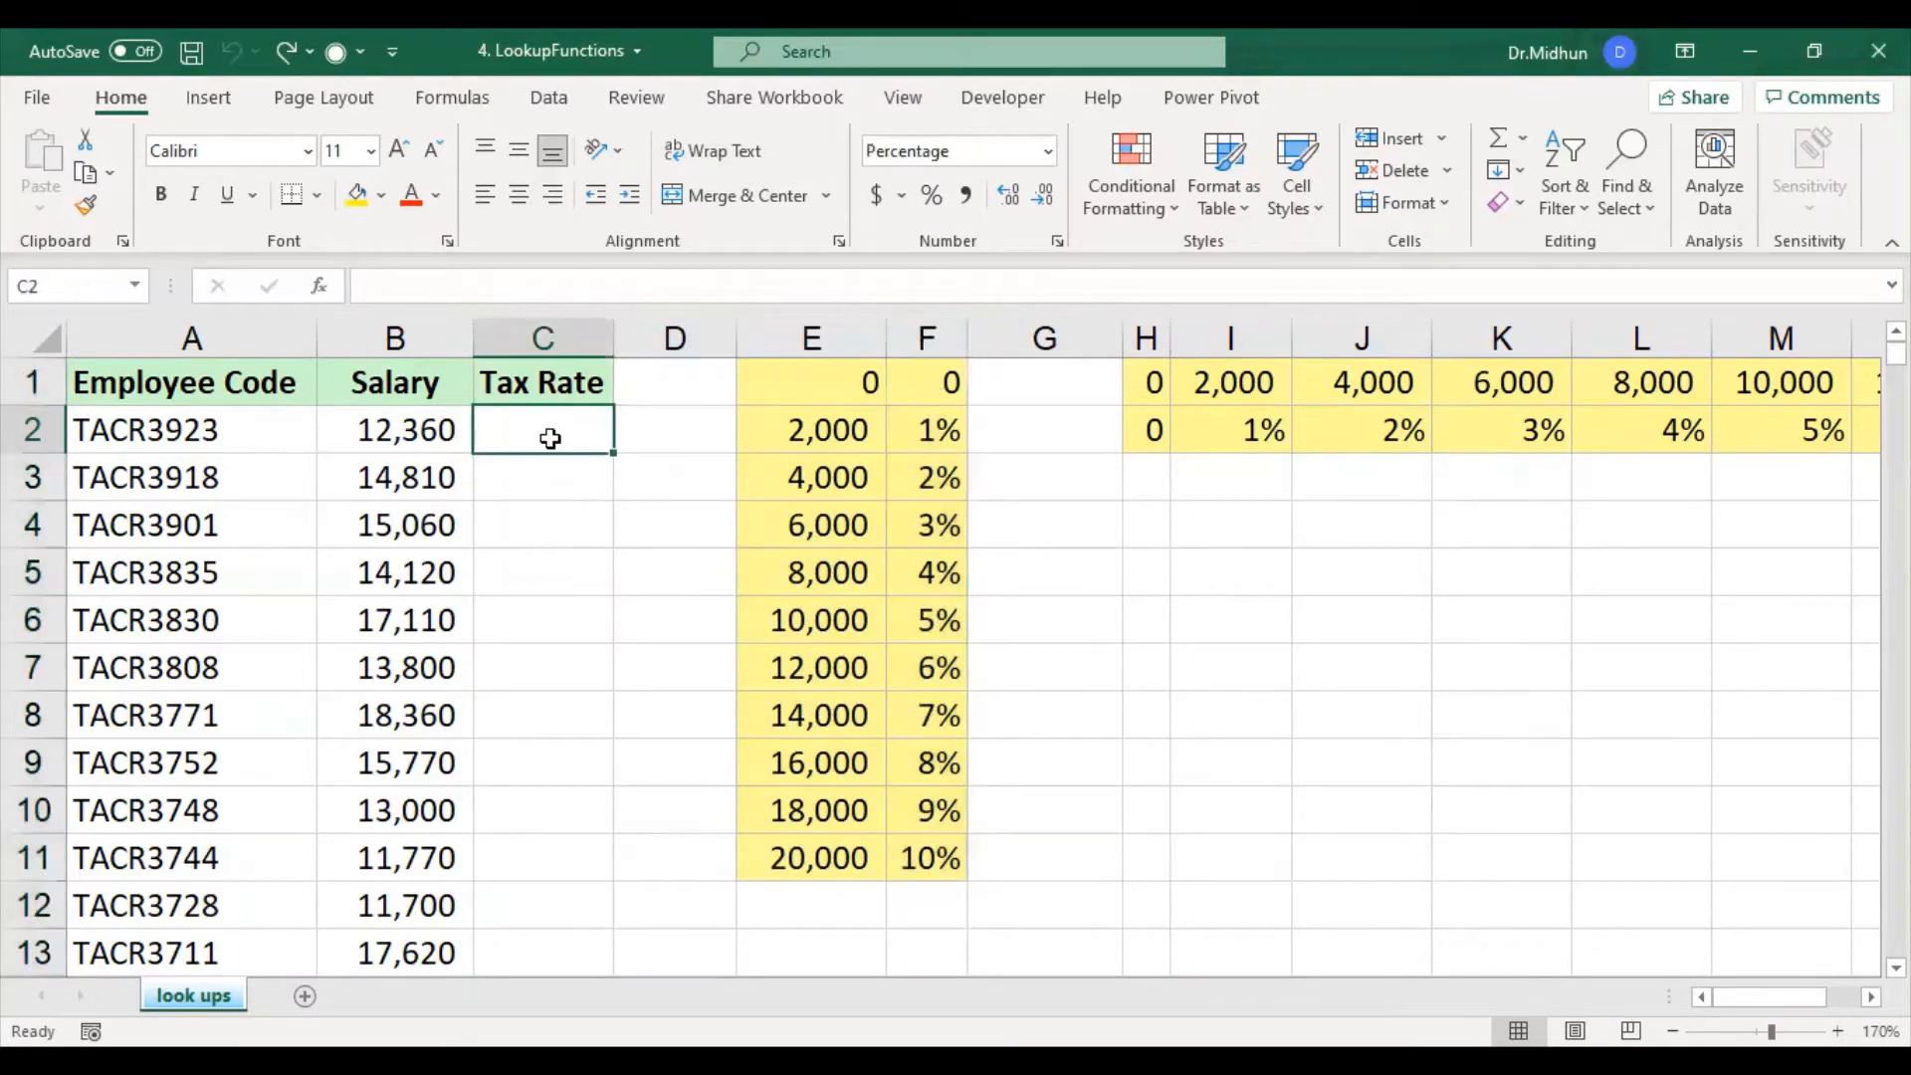
Step: Compare the salary in B2 with the brackets and rates of the horizontal table H1:R2
{"action": "left_click", "coordinate": [414, 446]}
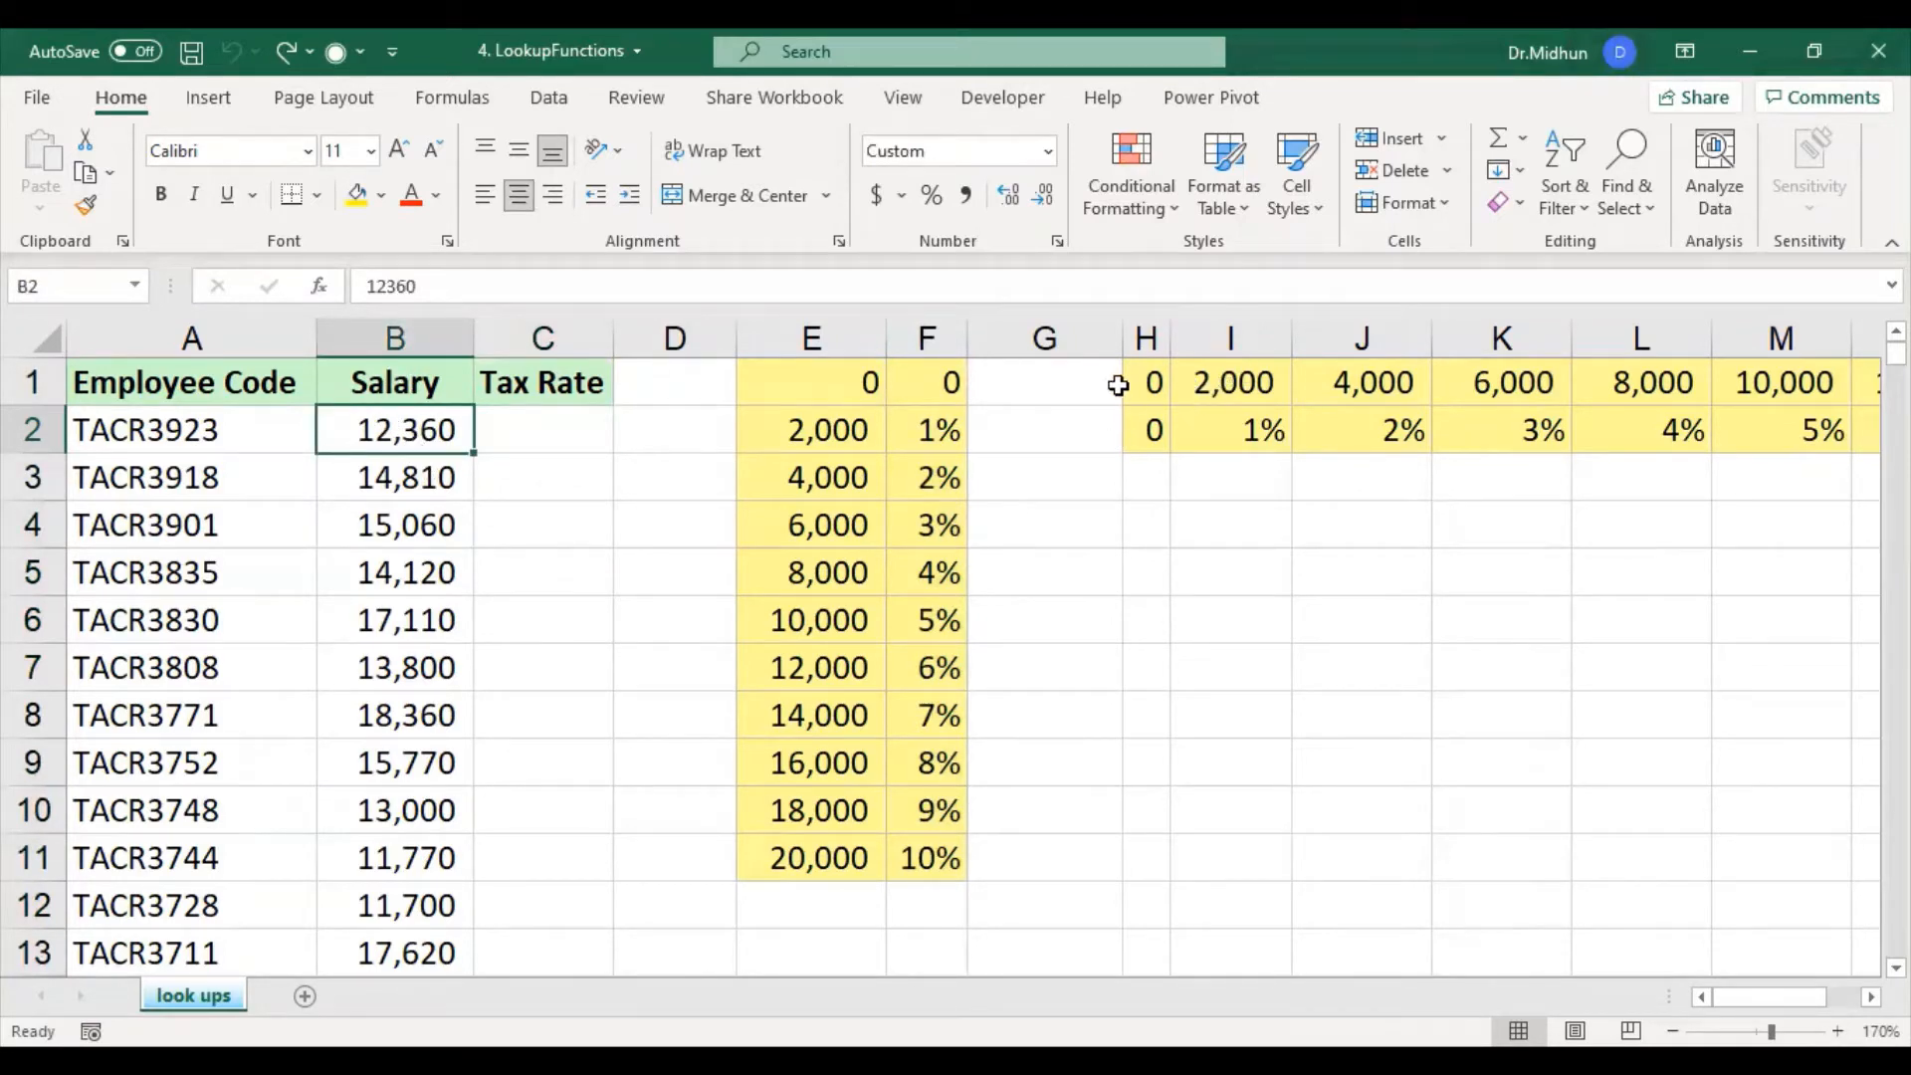
{"action": "left_click_drag", "start_coordinate": [1135, 381], "coordinate": [1463, 384]}
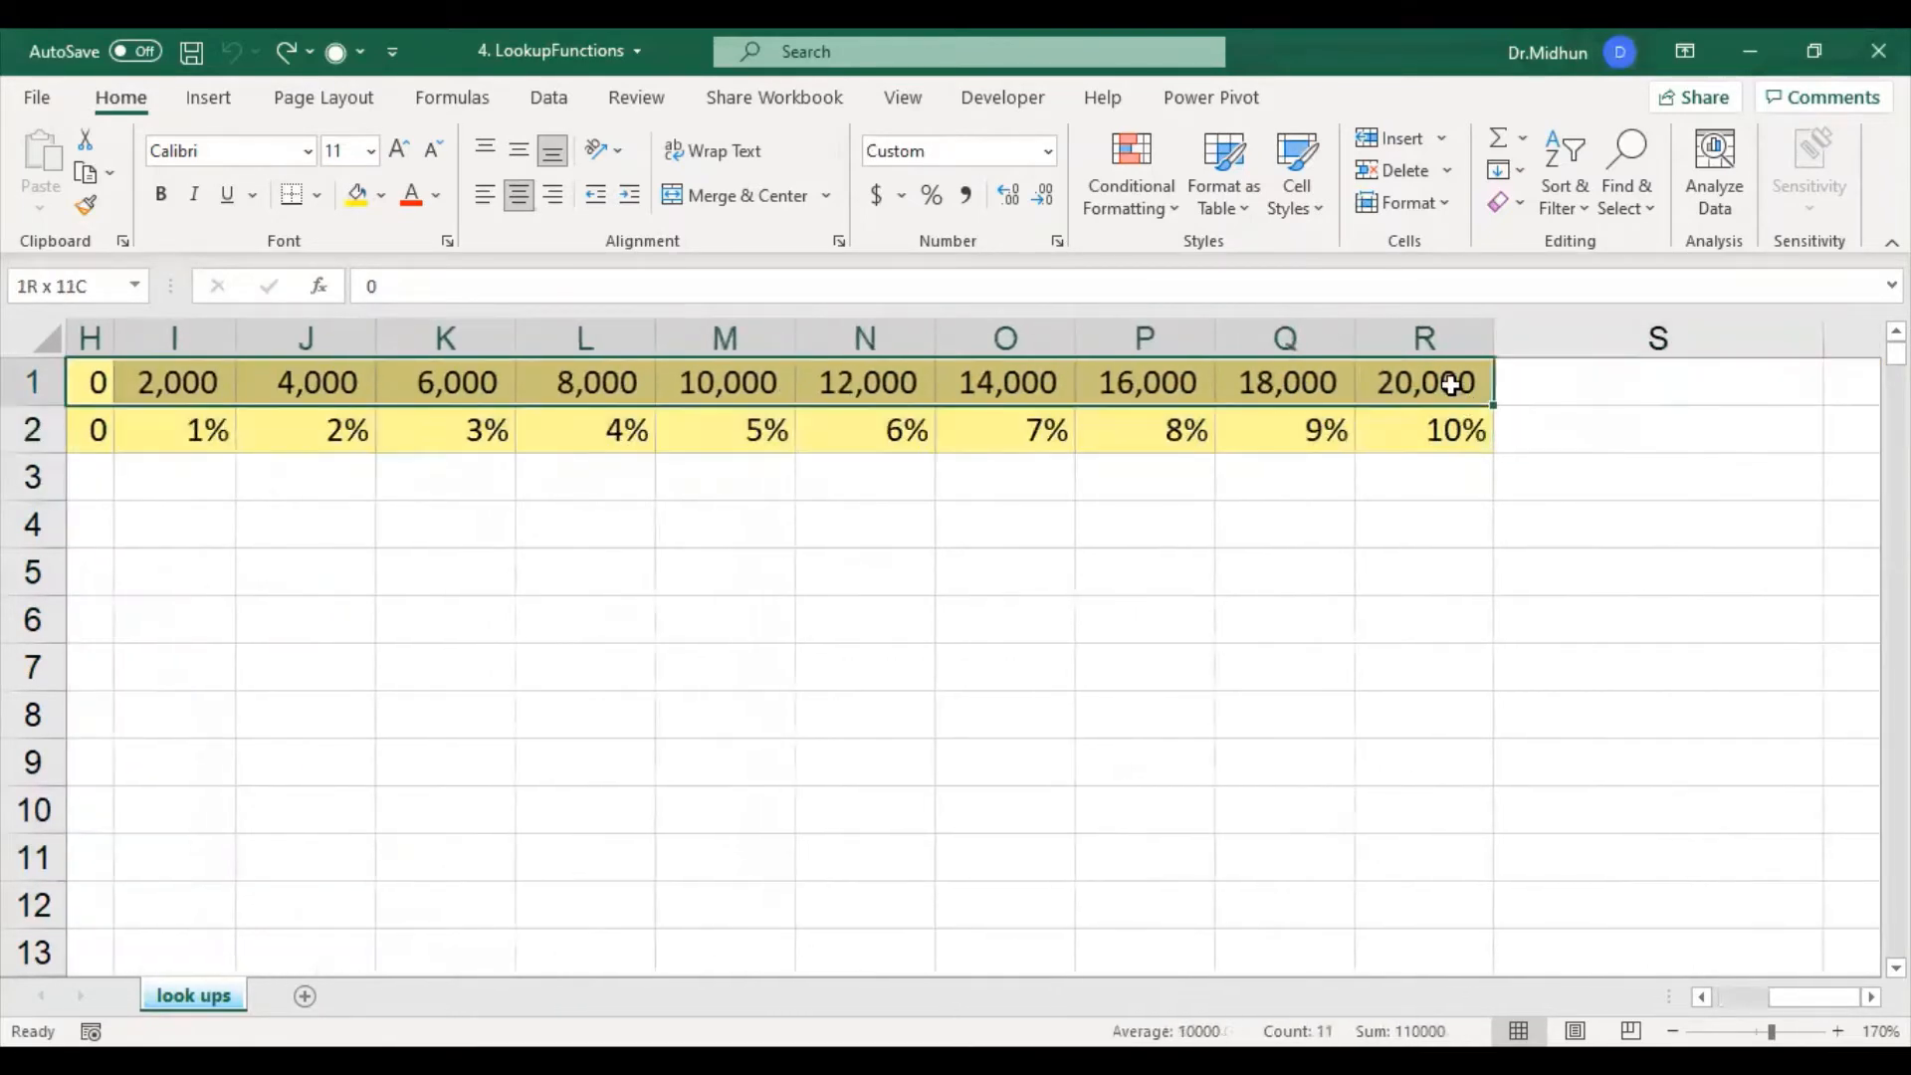
{"action": "left_click", "coordinate": [756, 423]}
{"action": "left_click", "coordinate": [460, 430]}
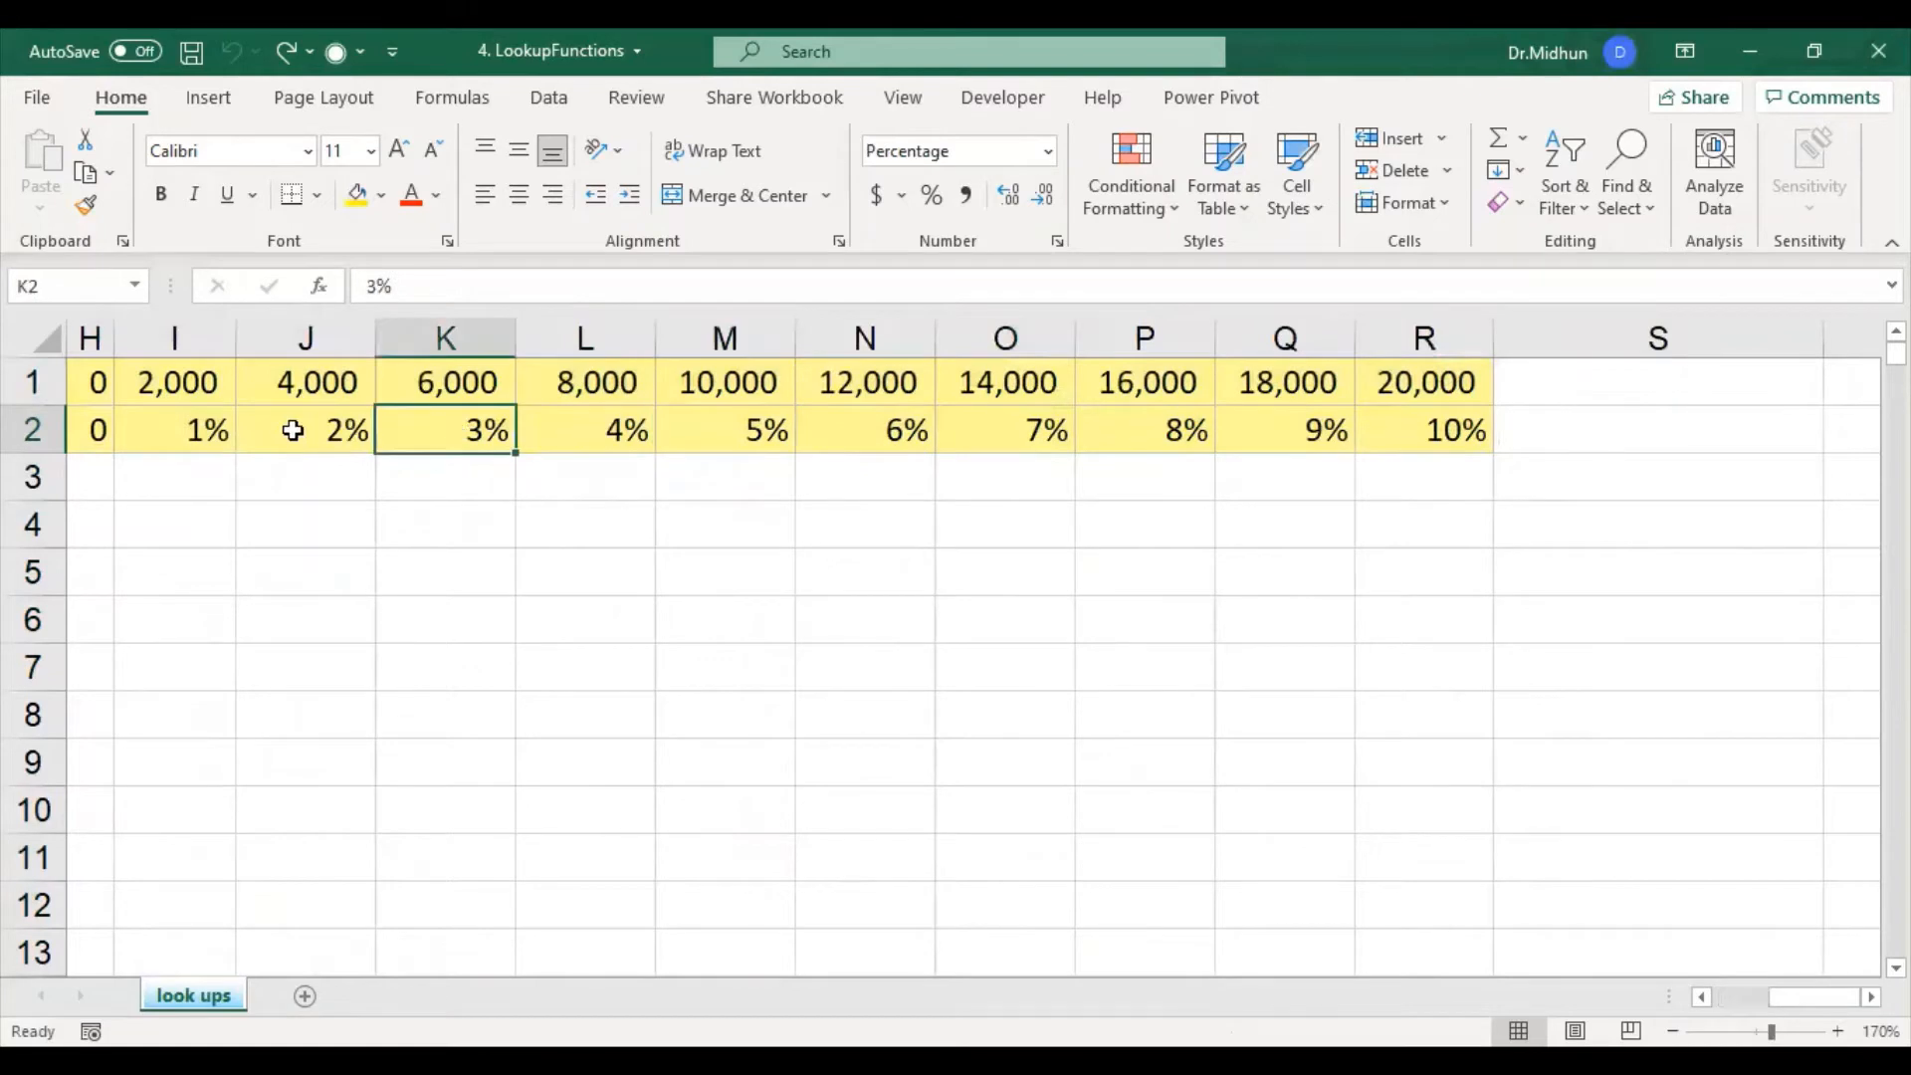
{"action": "left_click", "coordinate": [296, 430]}
{"action": "left_click", "coordinate": [204, 430]}
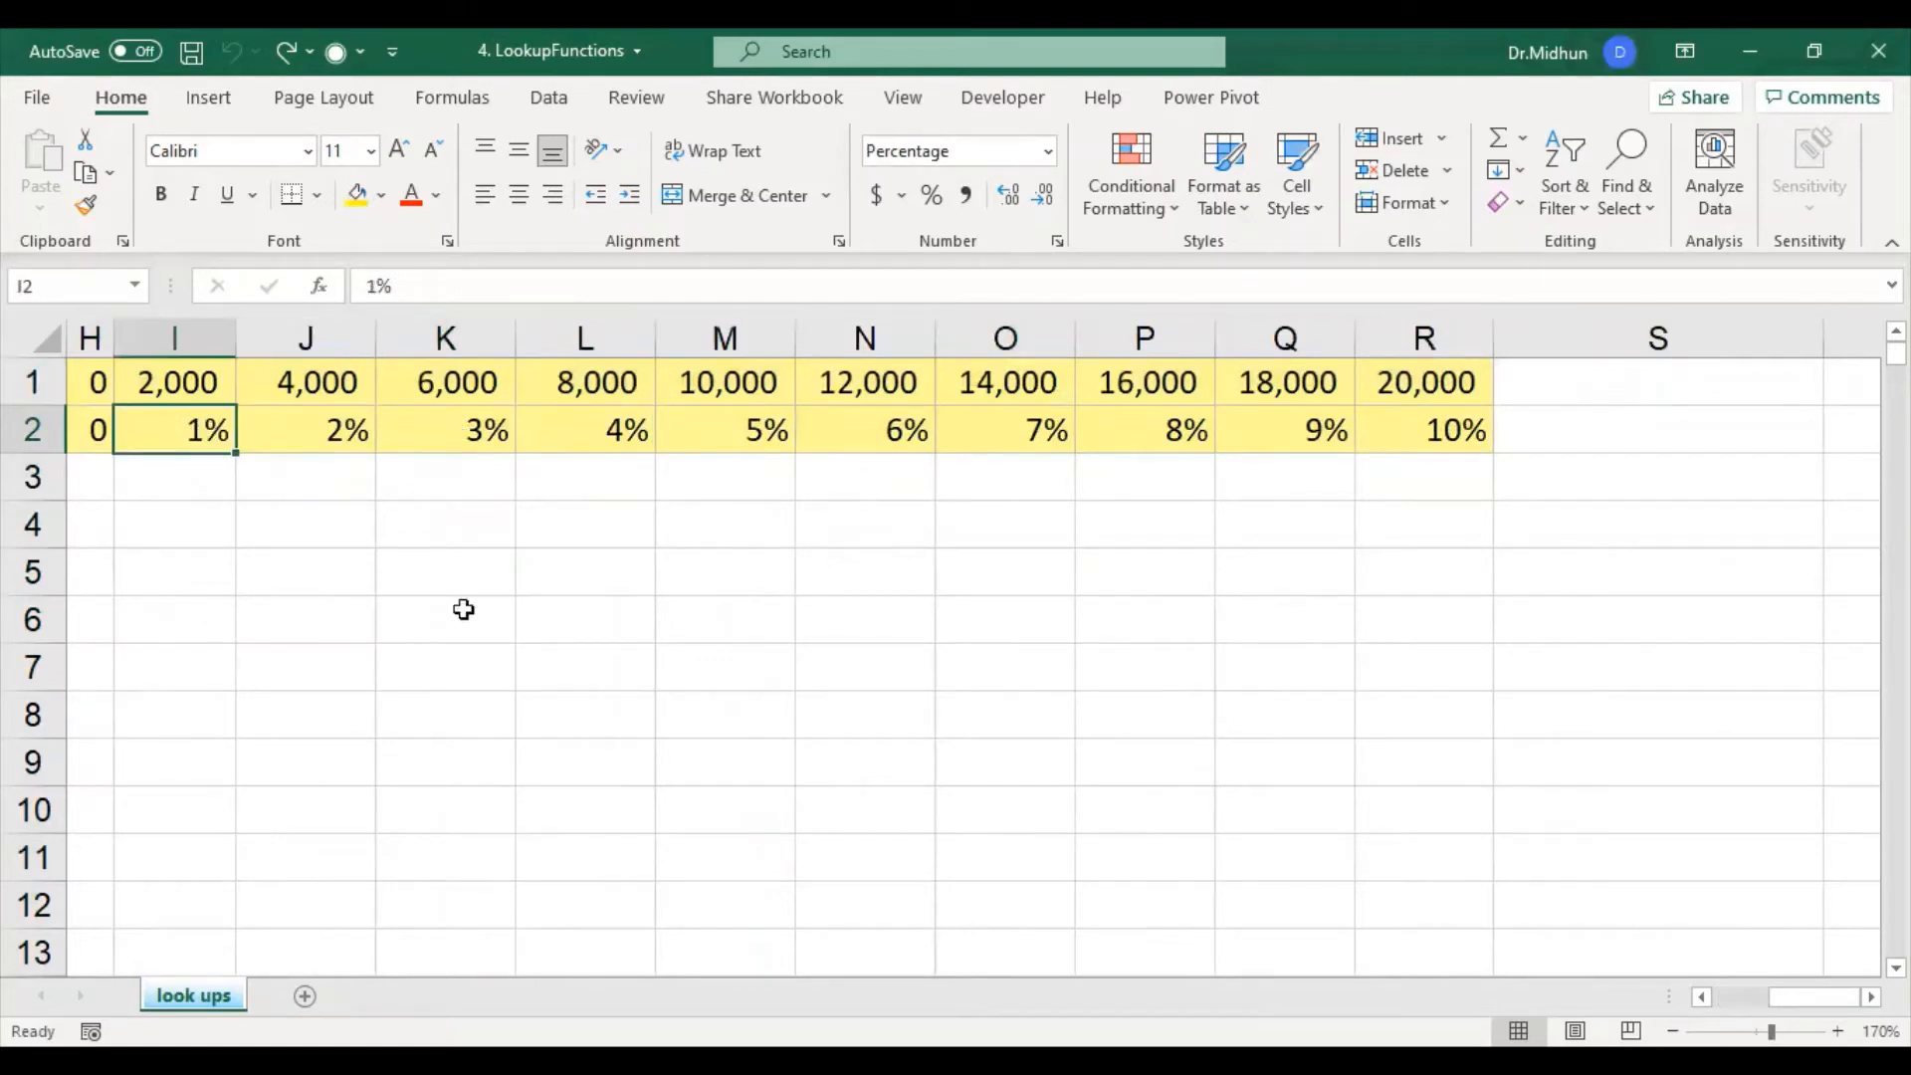
{"action": "left_click", "coordinate": [1701, 995]}
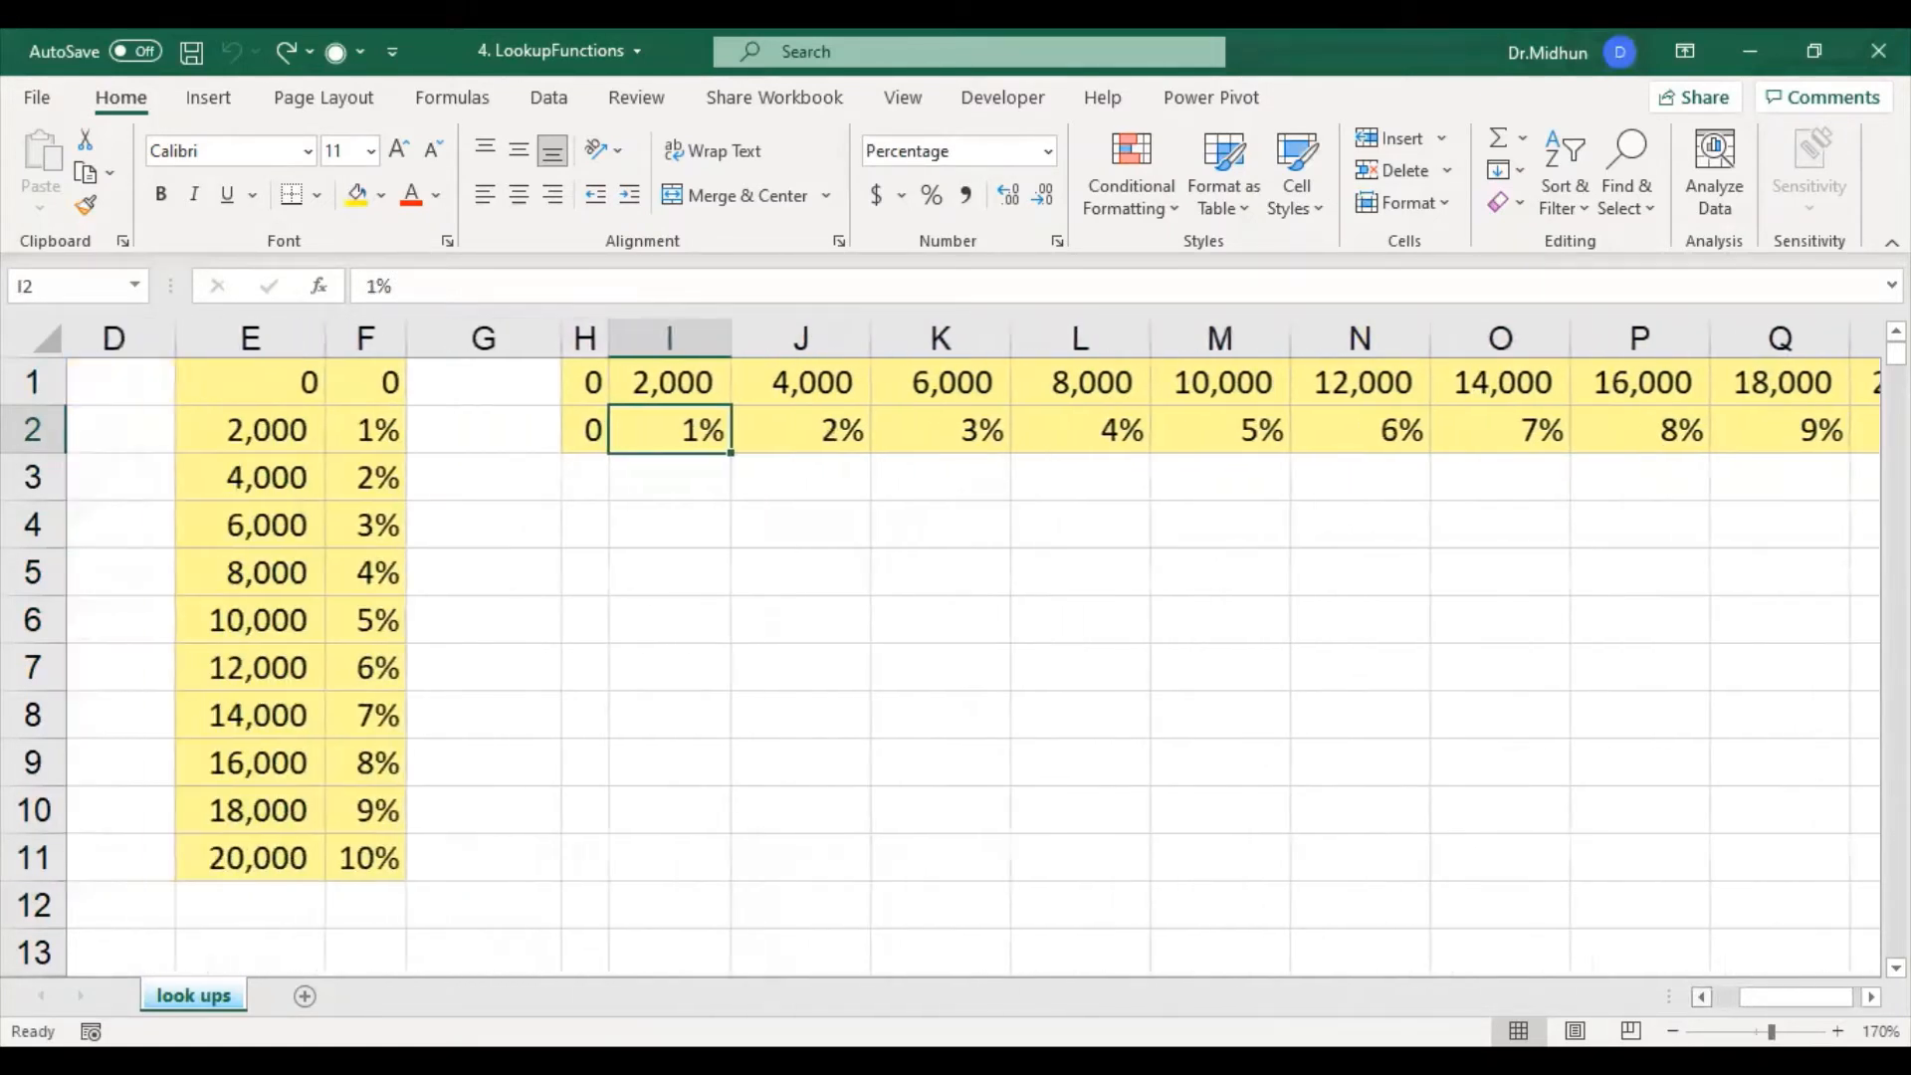
{"action": "left_click", "coordinate": [1701, 995]}
{"action": "left_click", "coordinate": [1701, 995]}
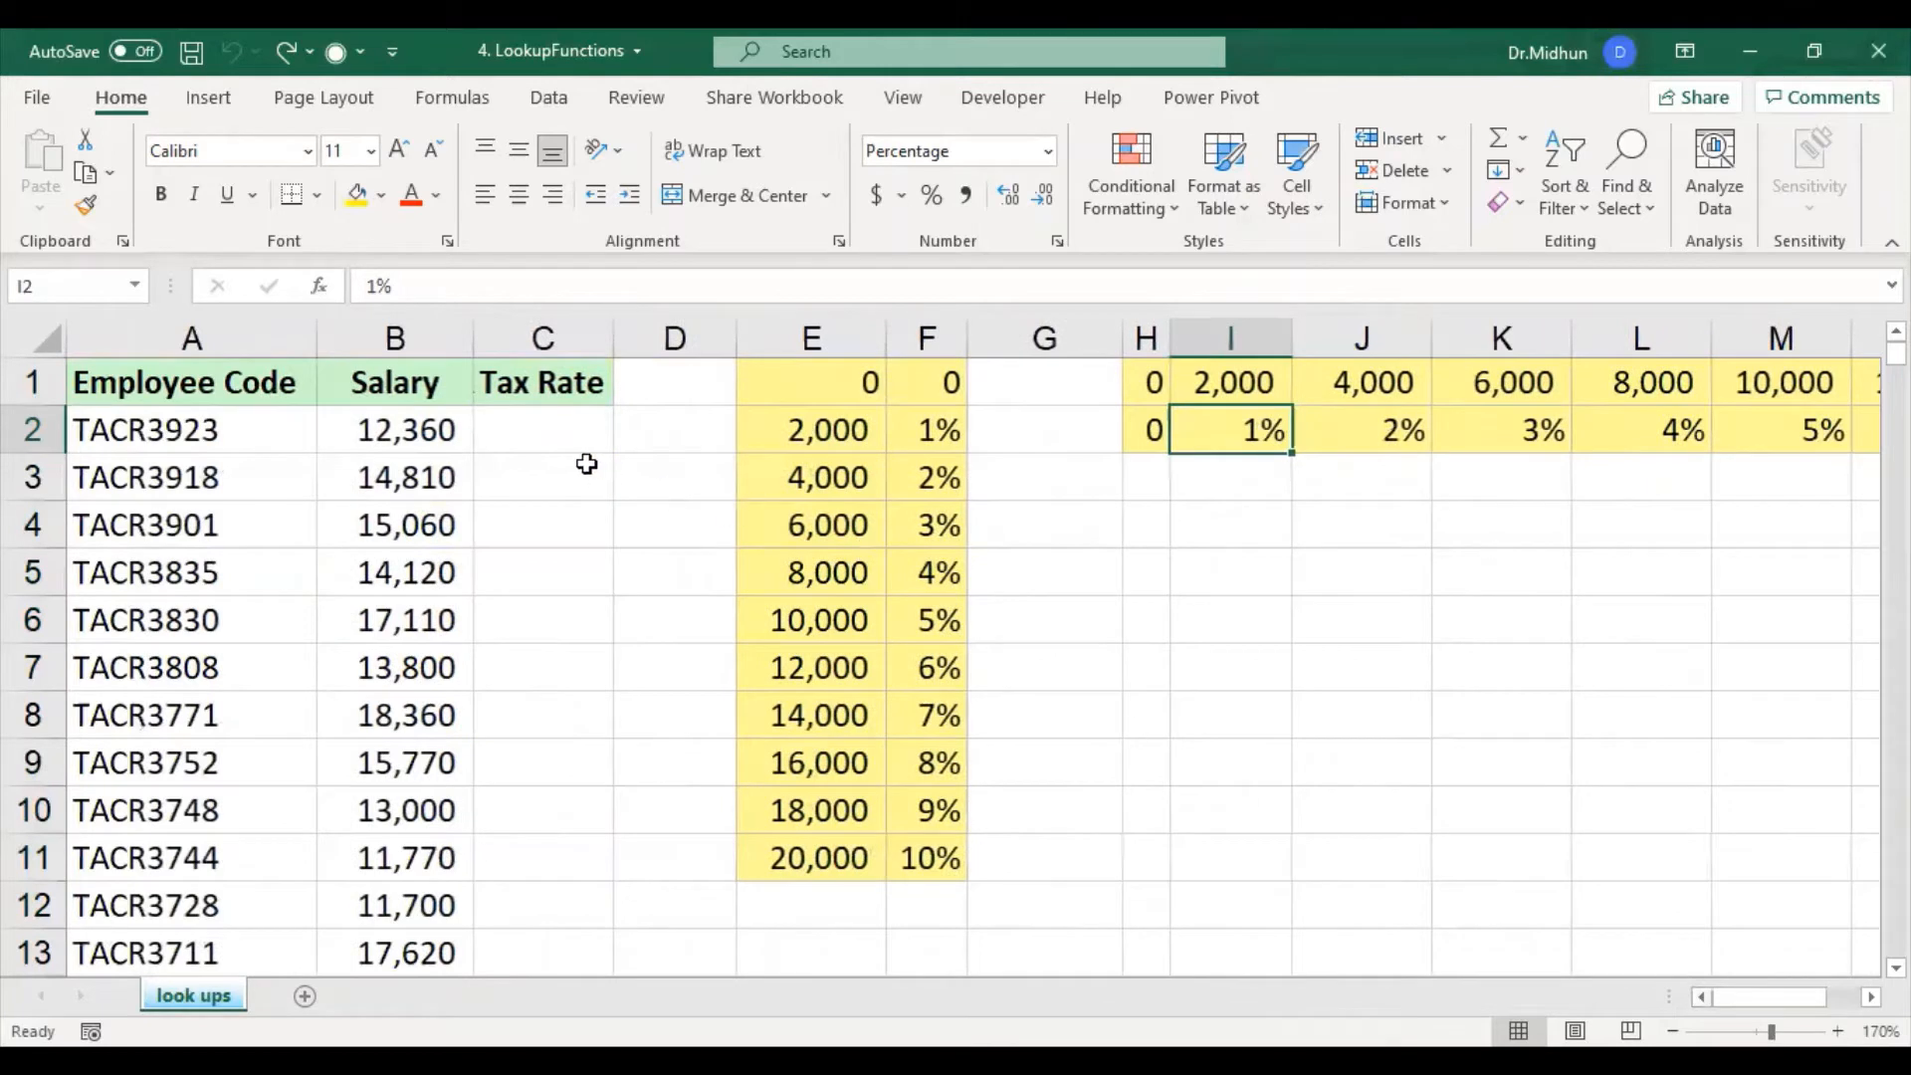
Step: Start a VLOOKUP formula in Tax Rate cell C2 with the salary in B2 as the lookup value
{"action": "left_click", "coordinate": [569, 432]}
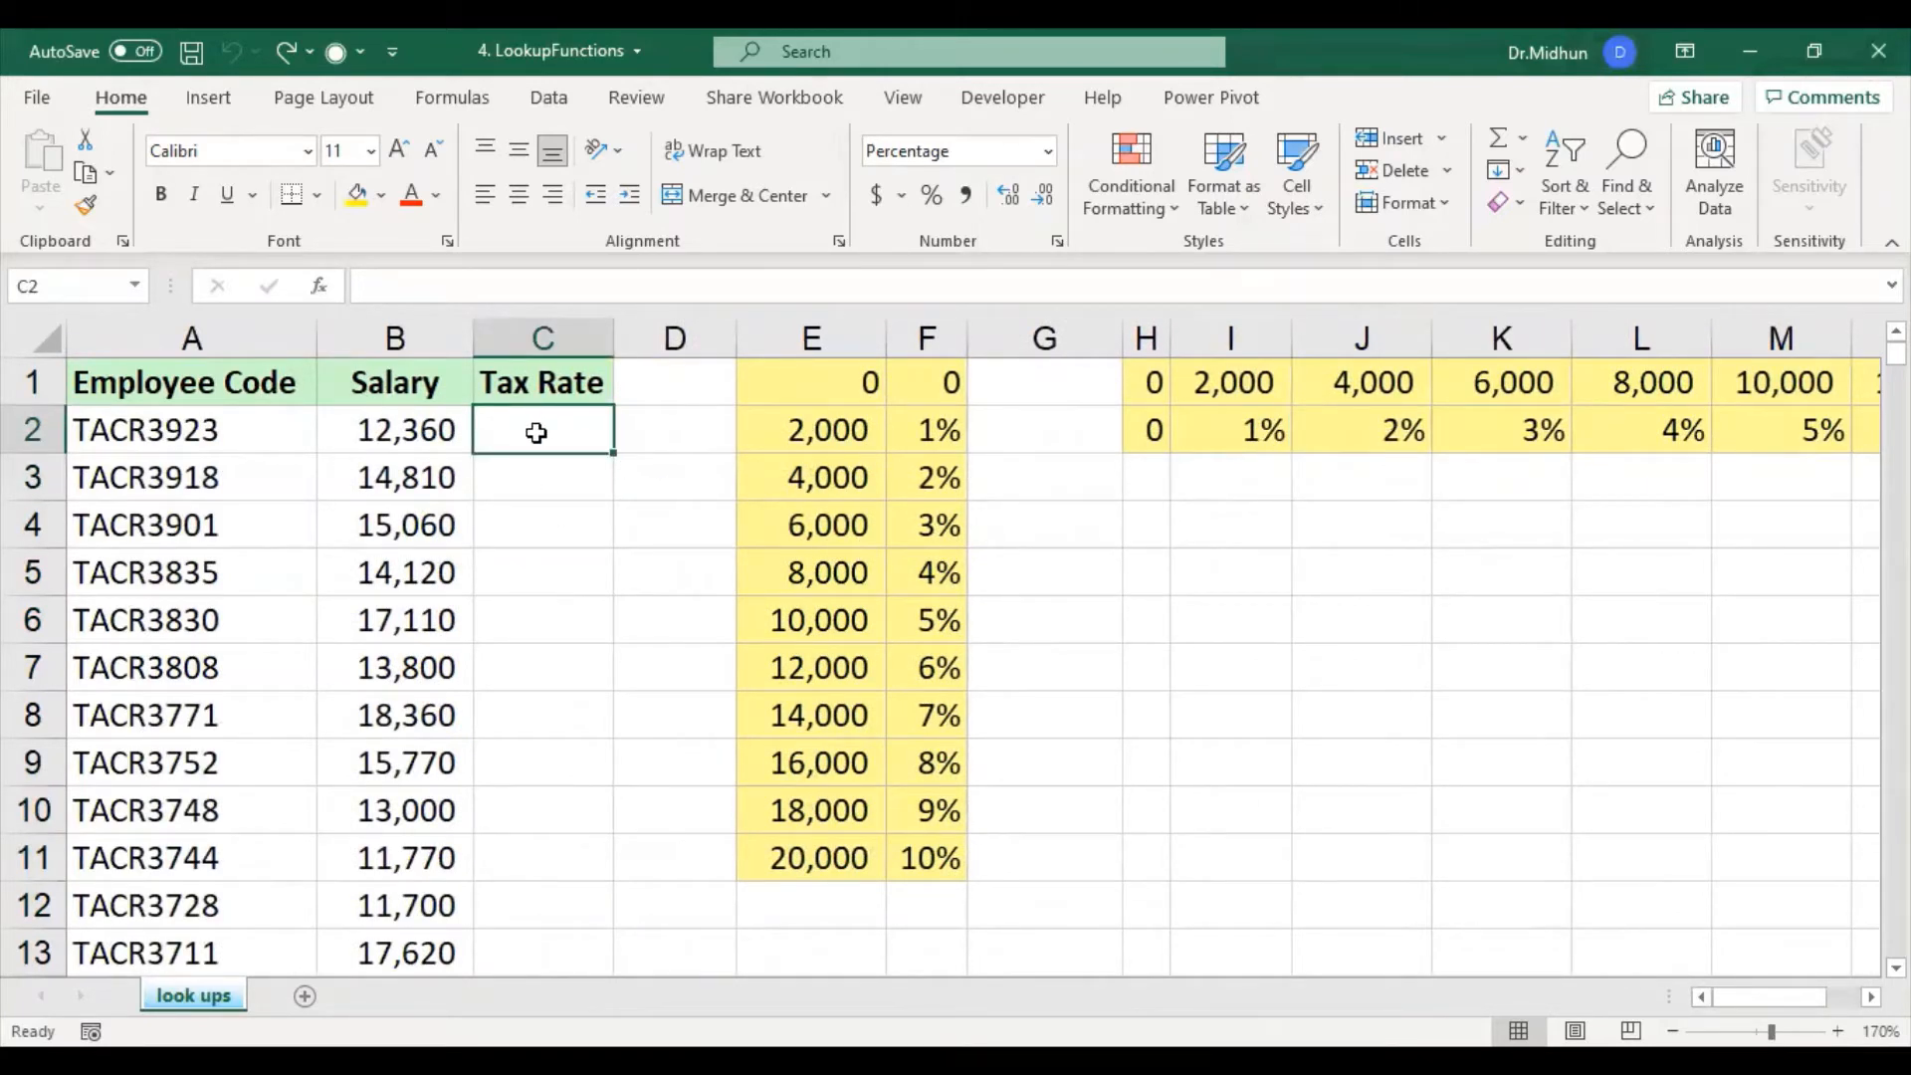
{"action": "type", "text": "="}
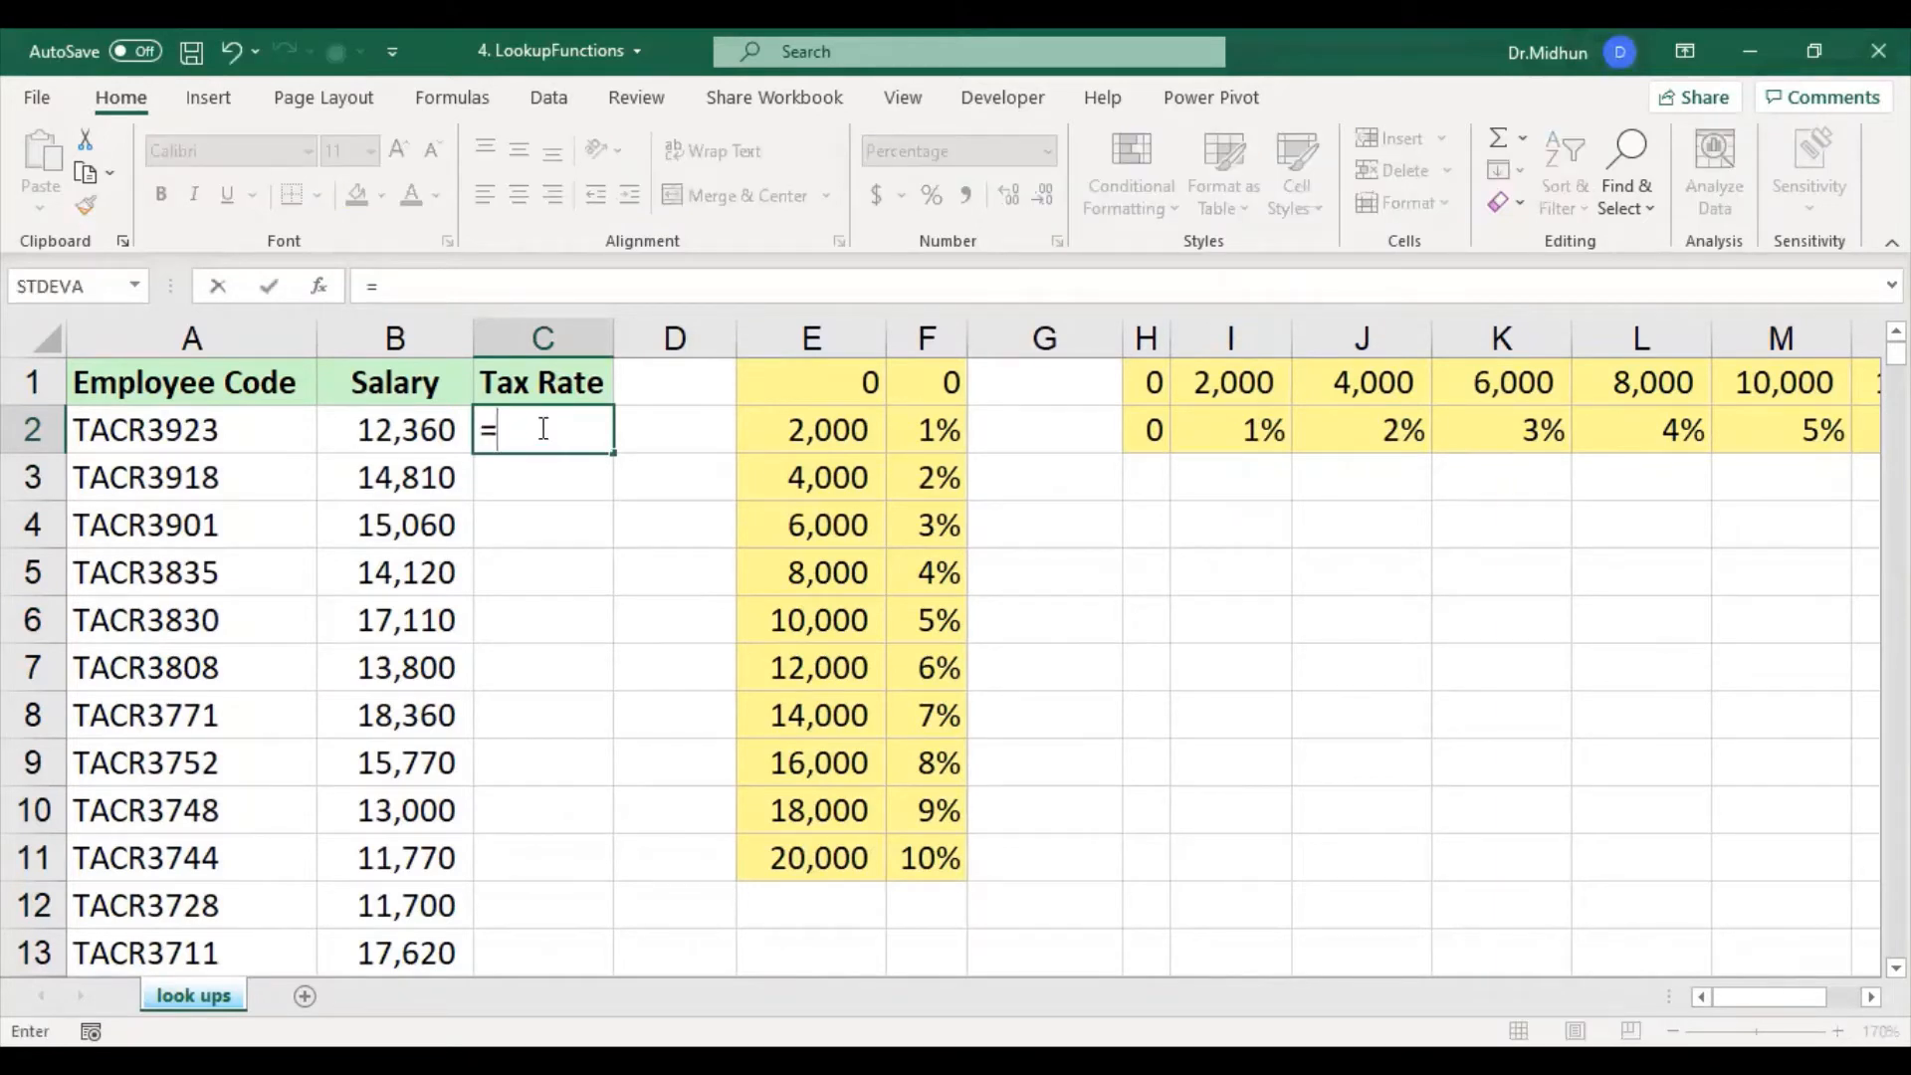
{"action": "type", "text": "v"}
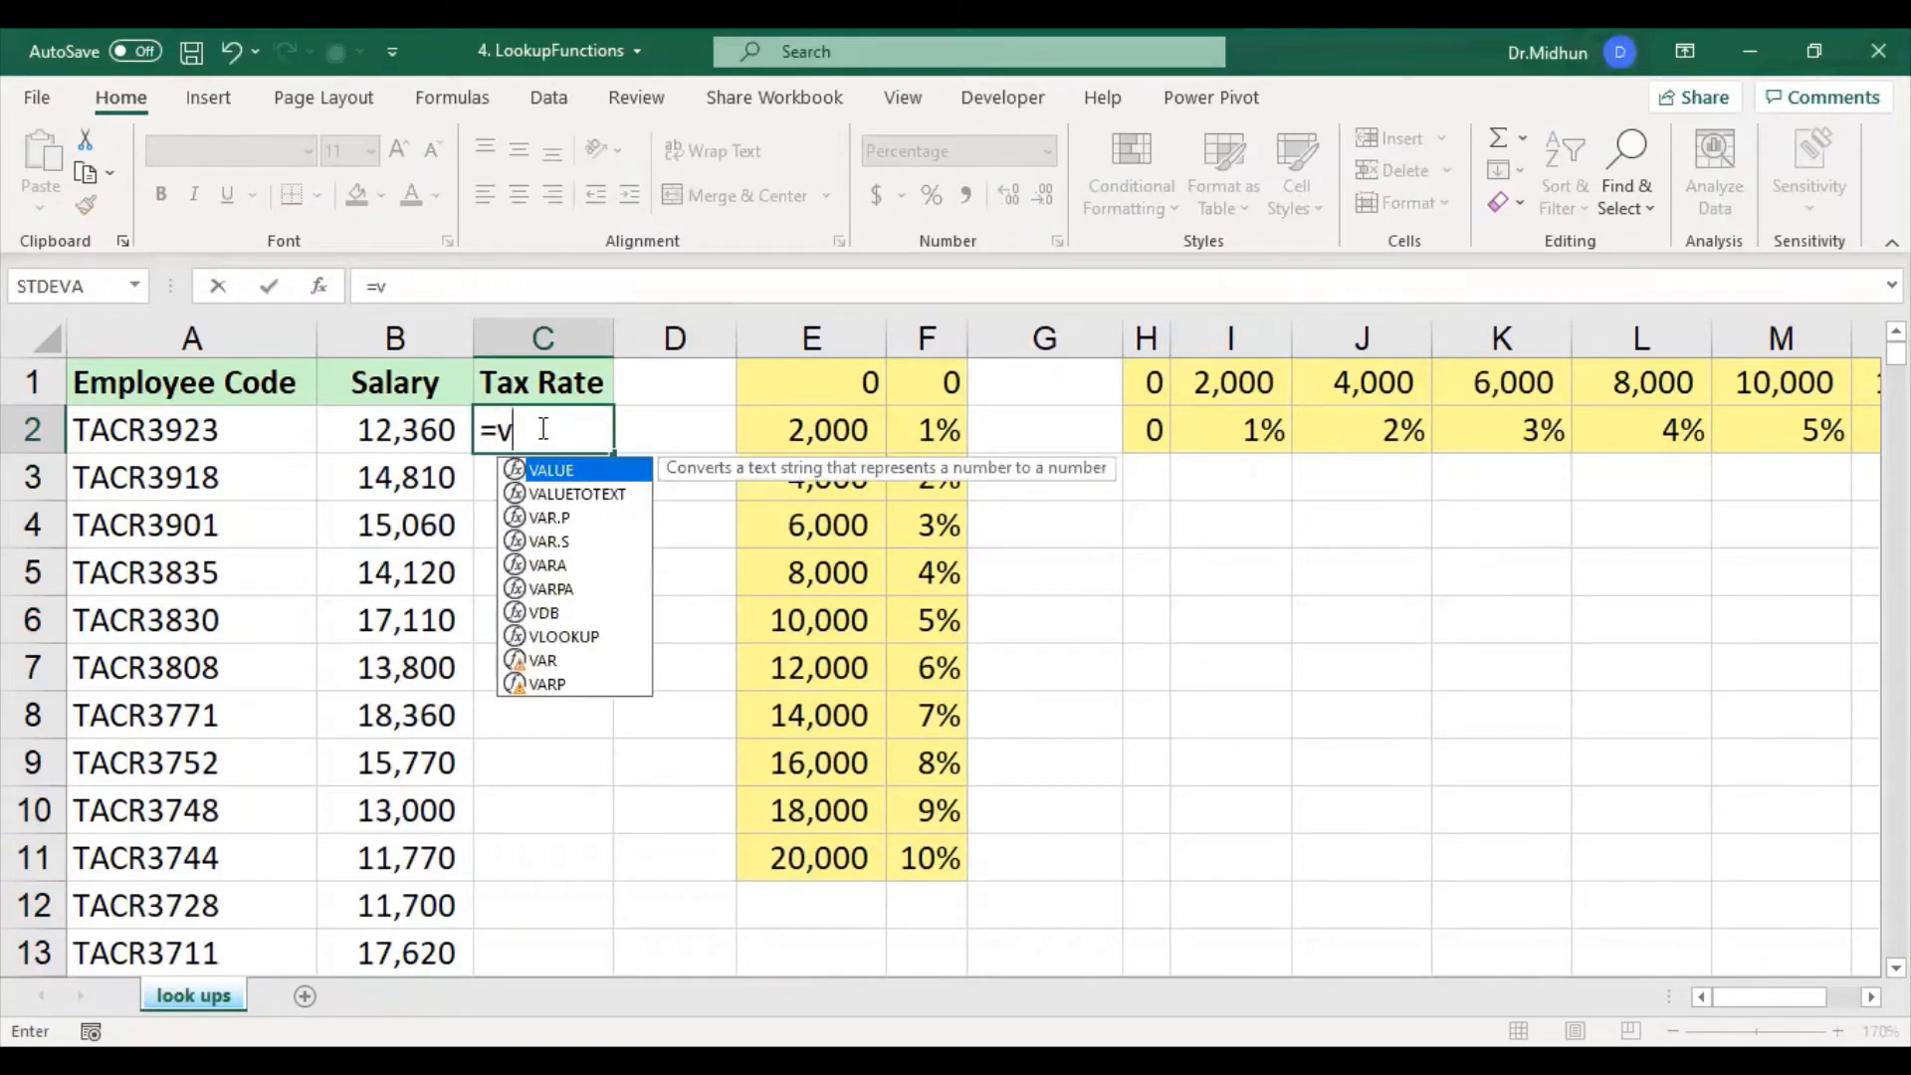
{"action": "type", "text": "l"}
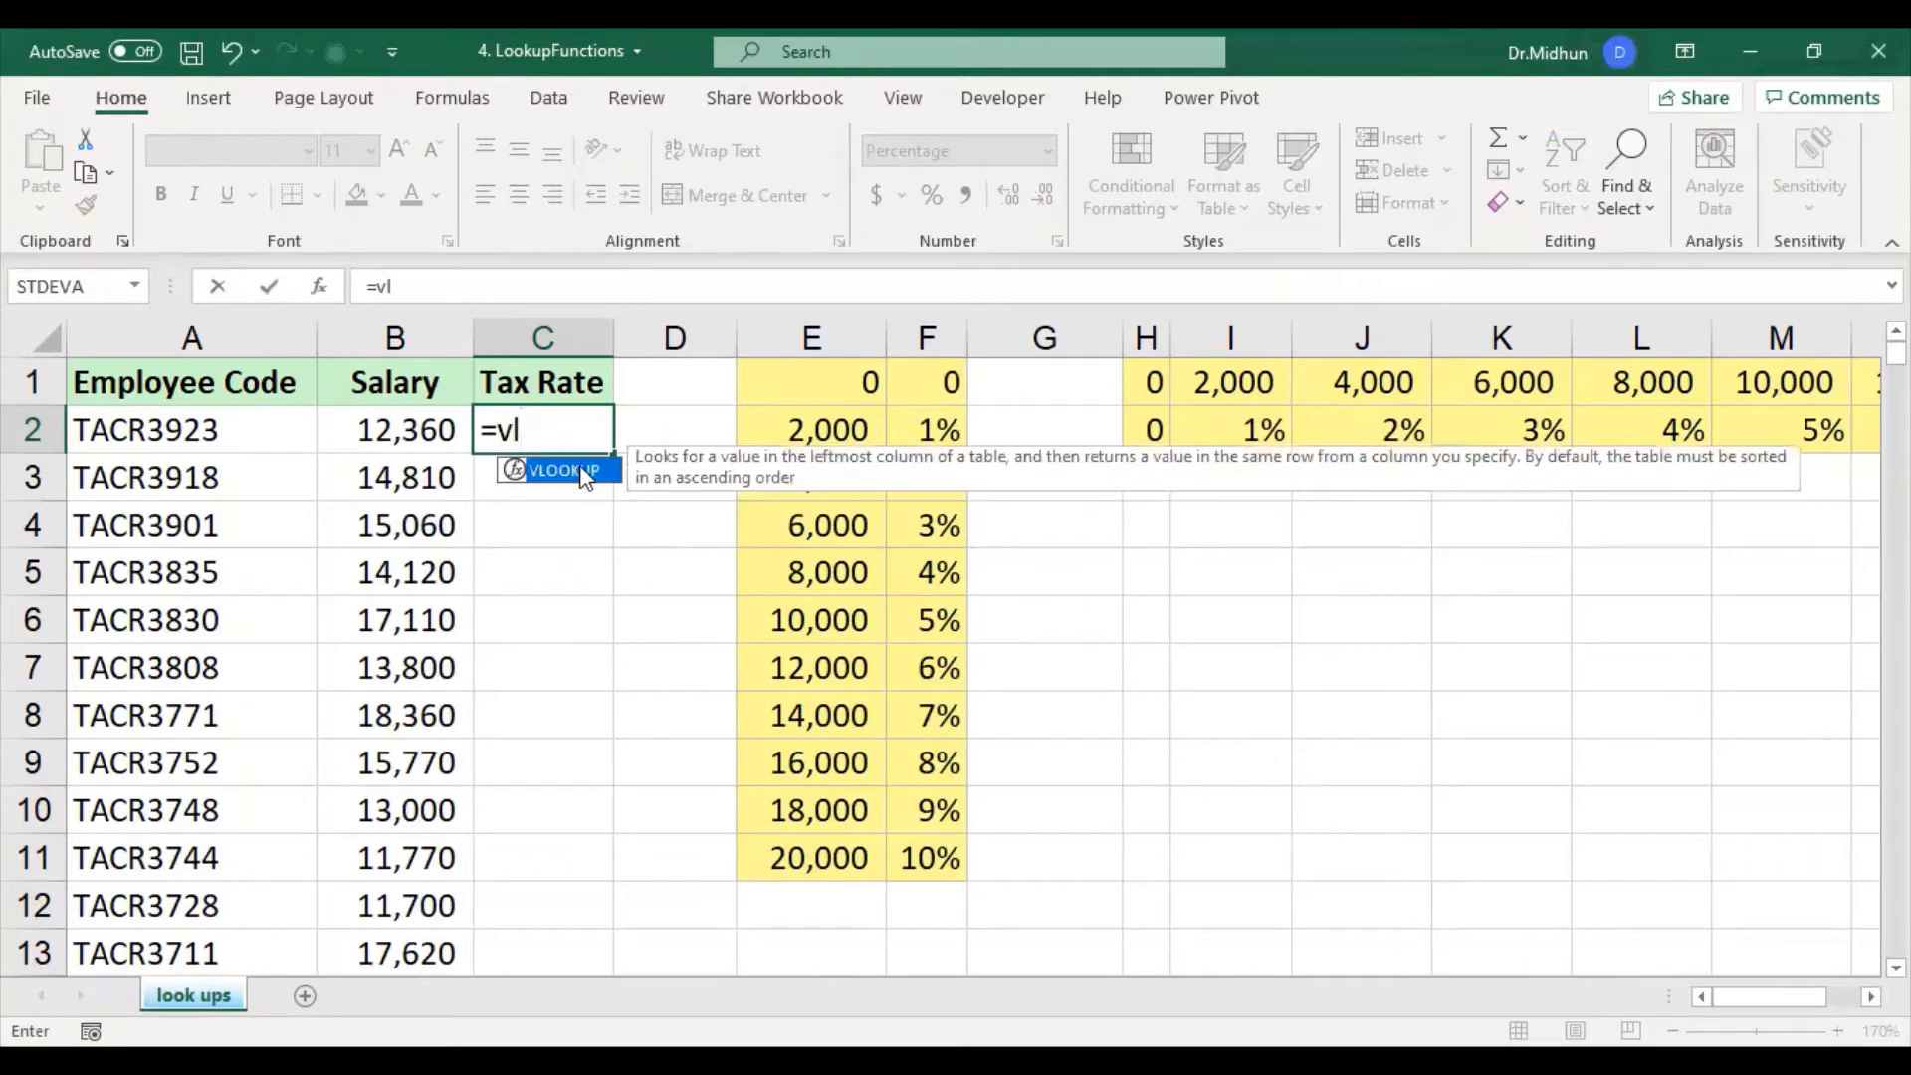
{"action": "double_click", "coordinate": [563, 470]}
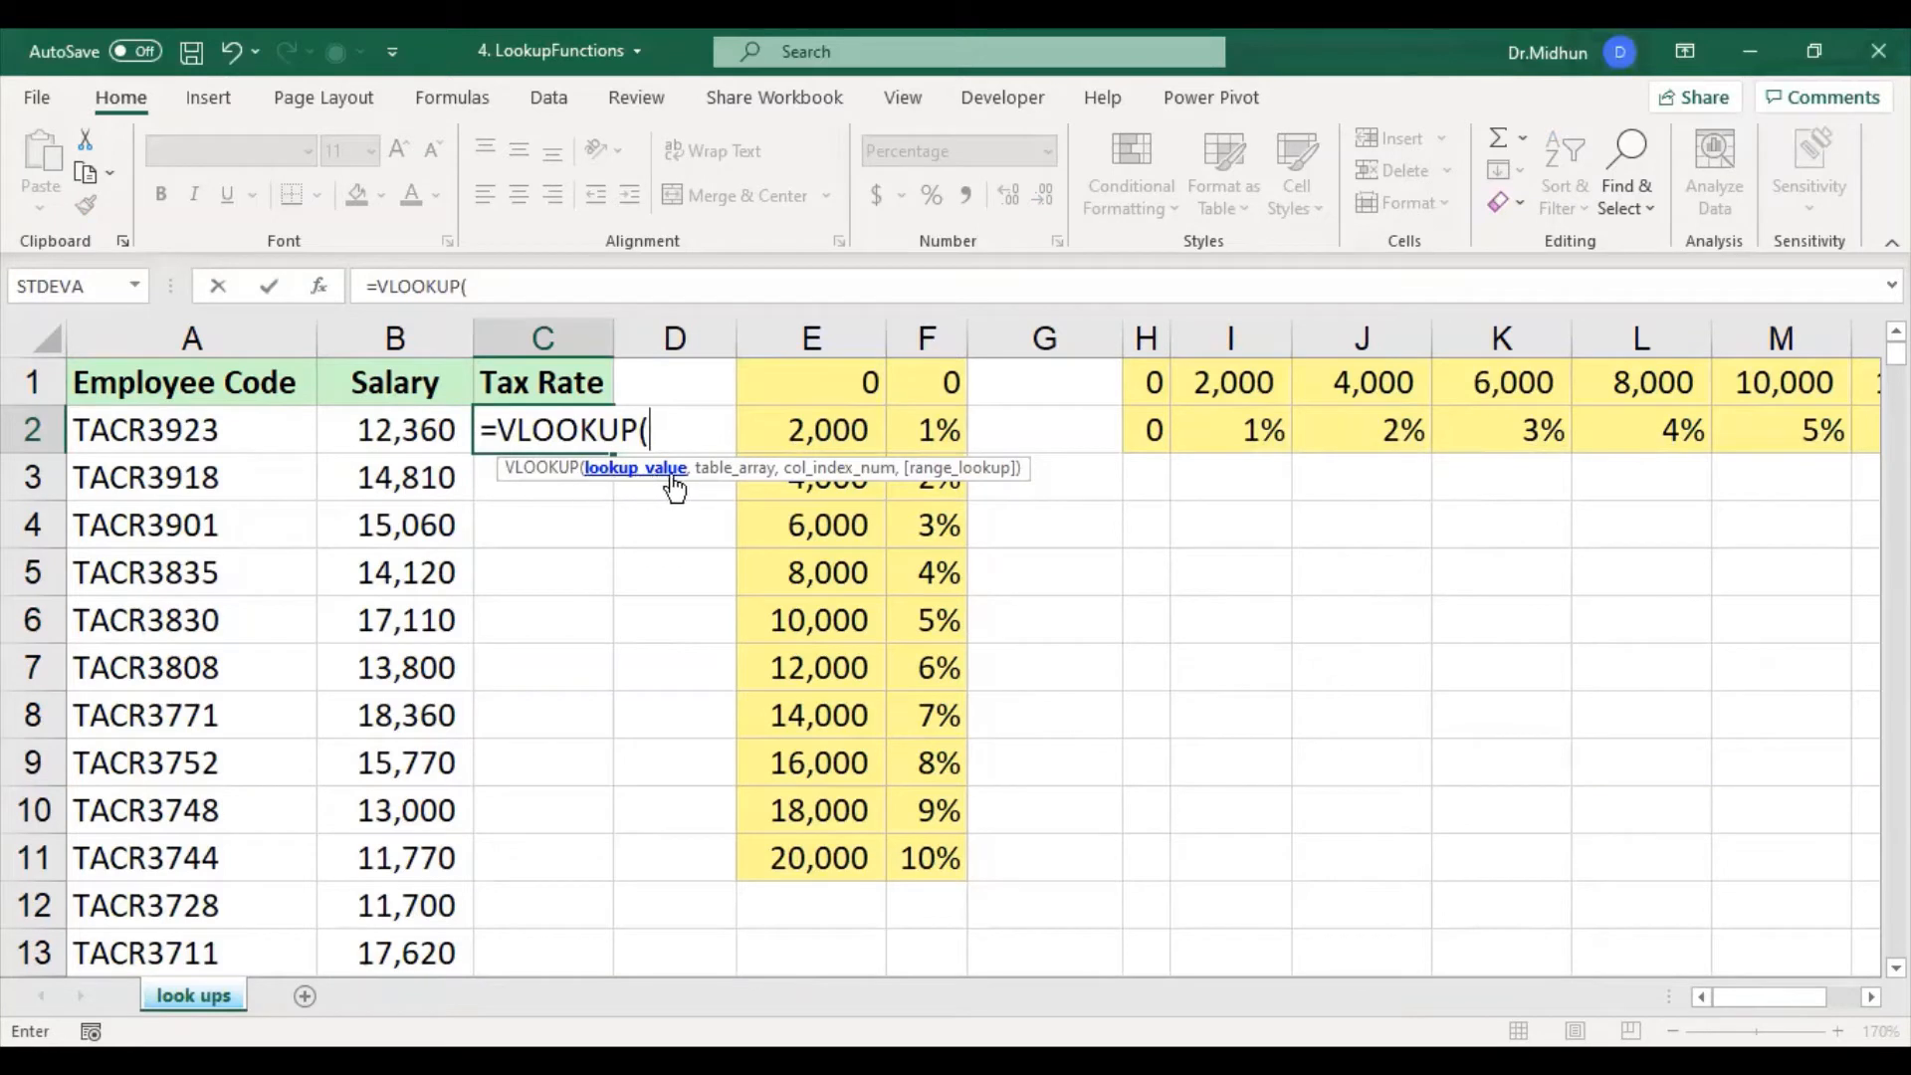
{"action": "left_click", "coordinate": [436, 422]}
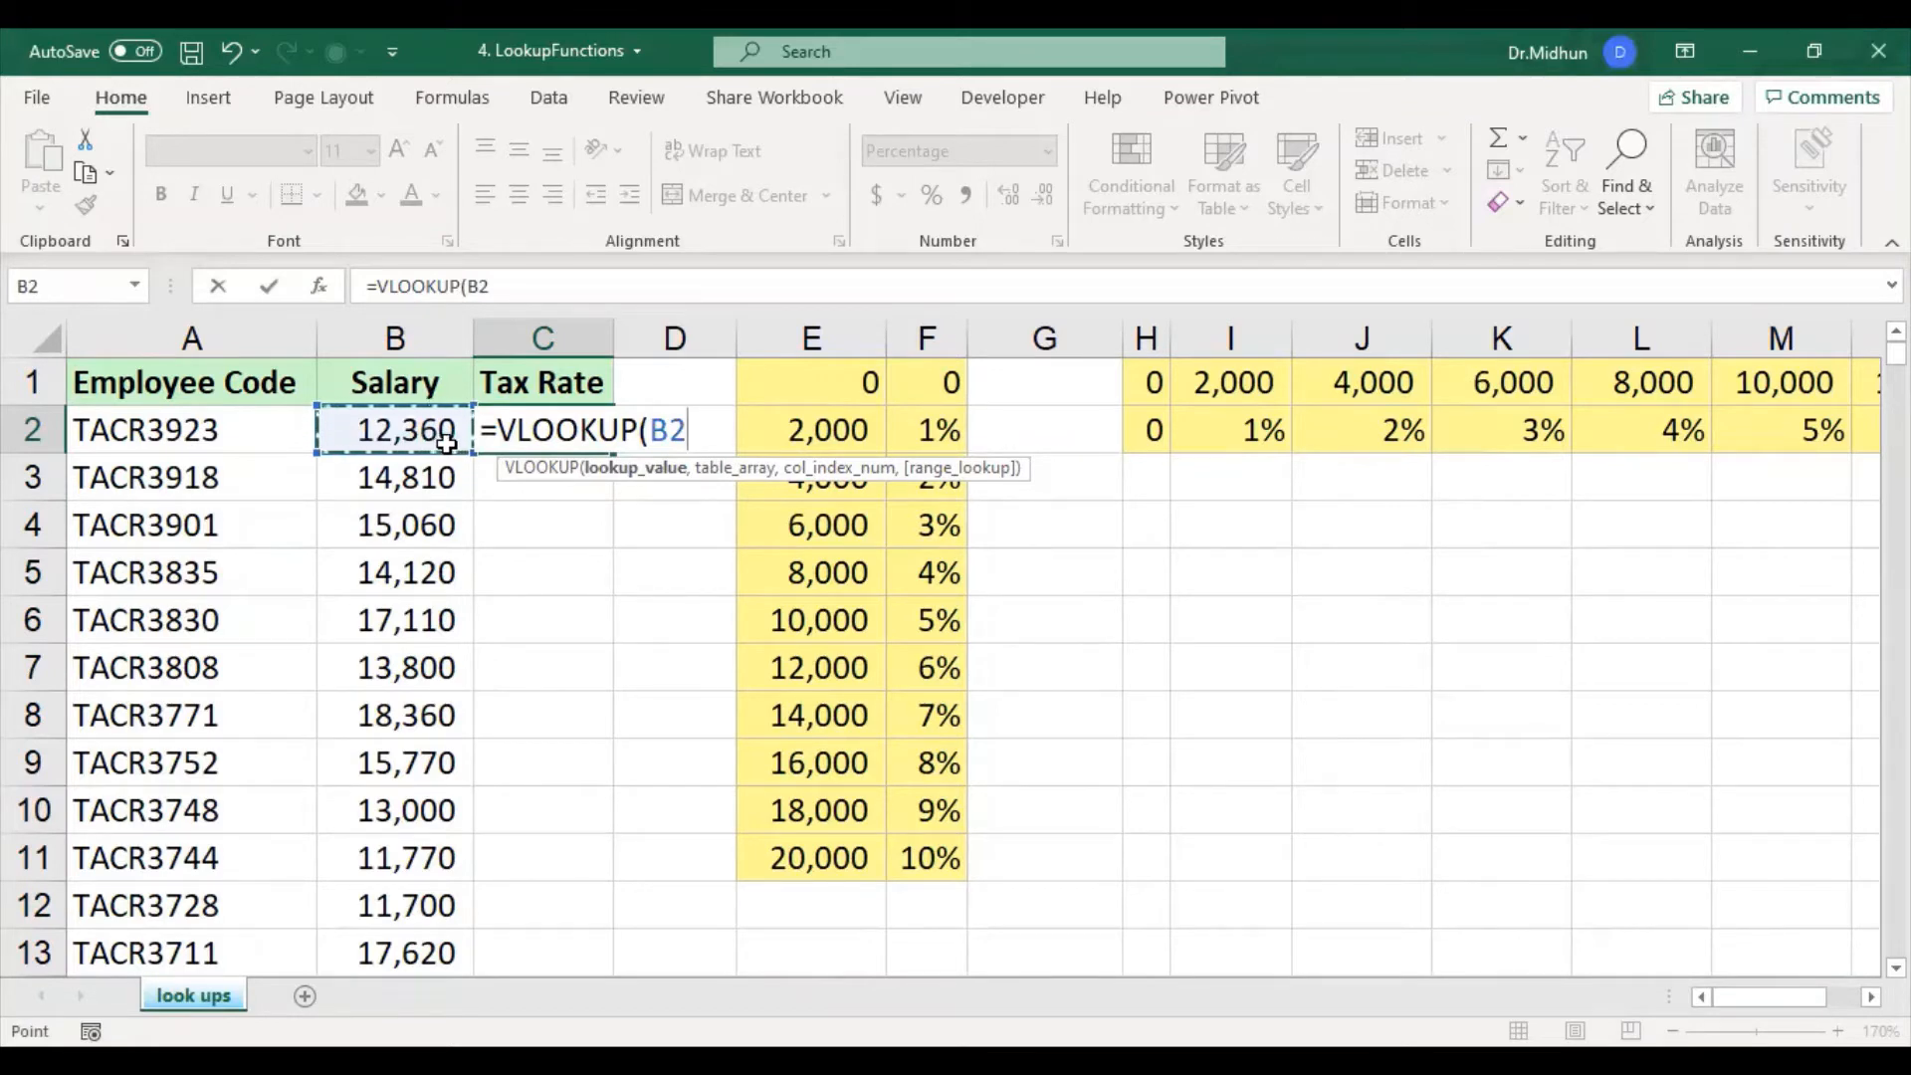
{"action": "type", "text": ","}
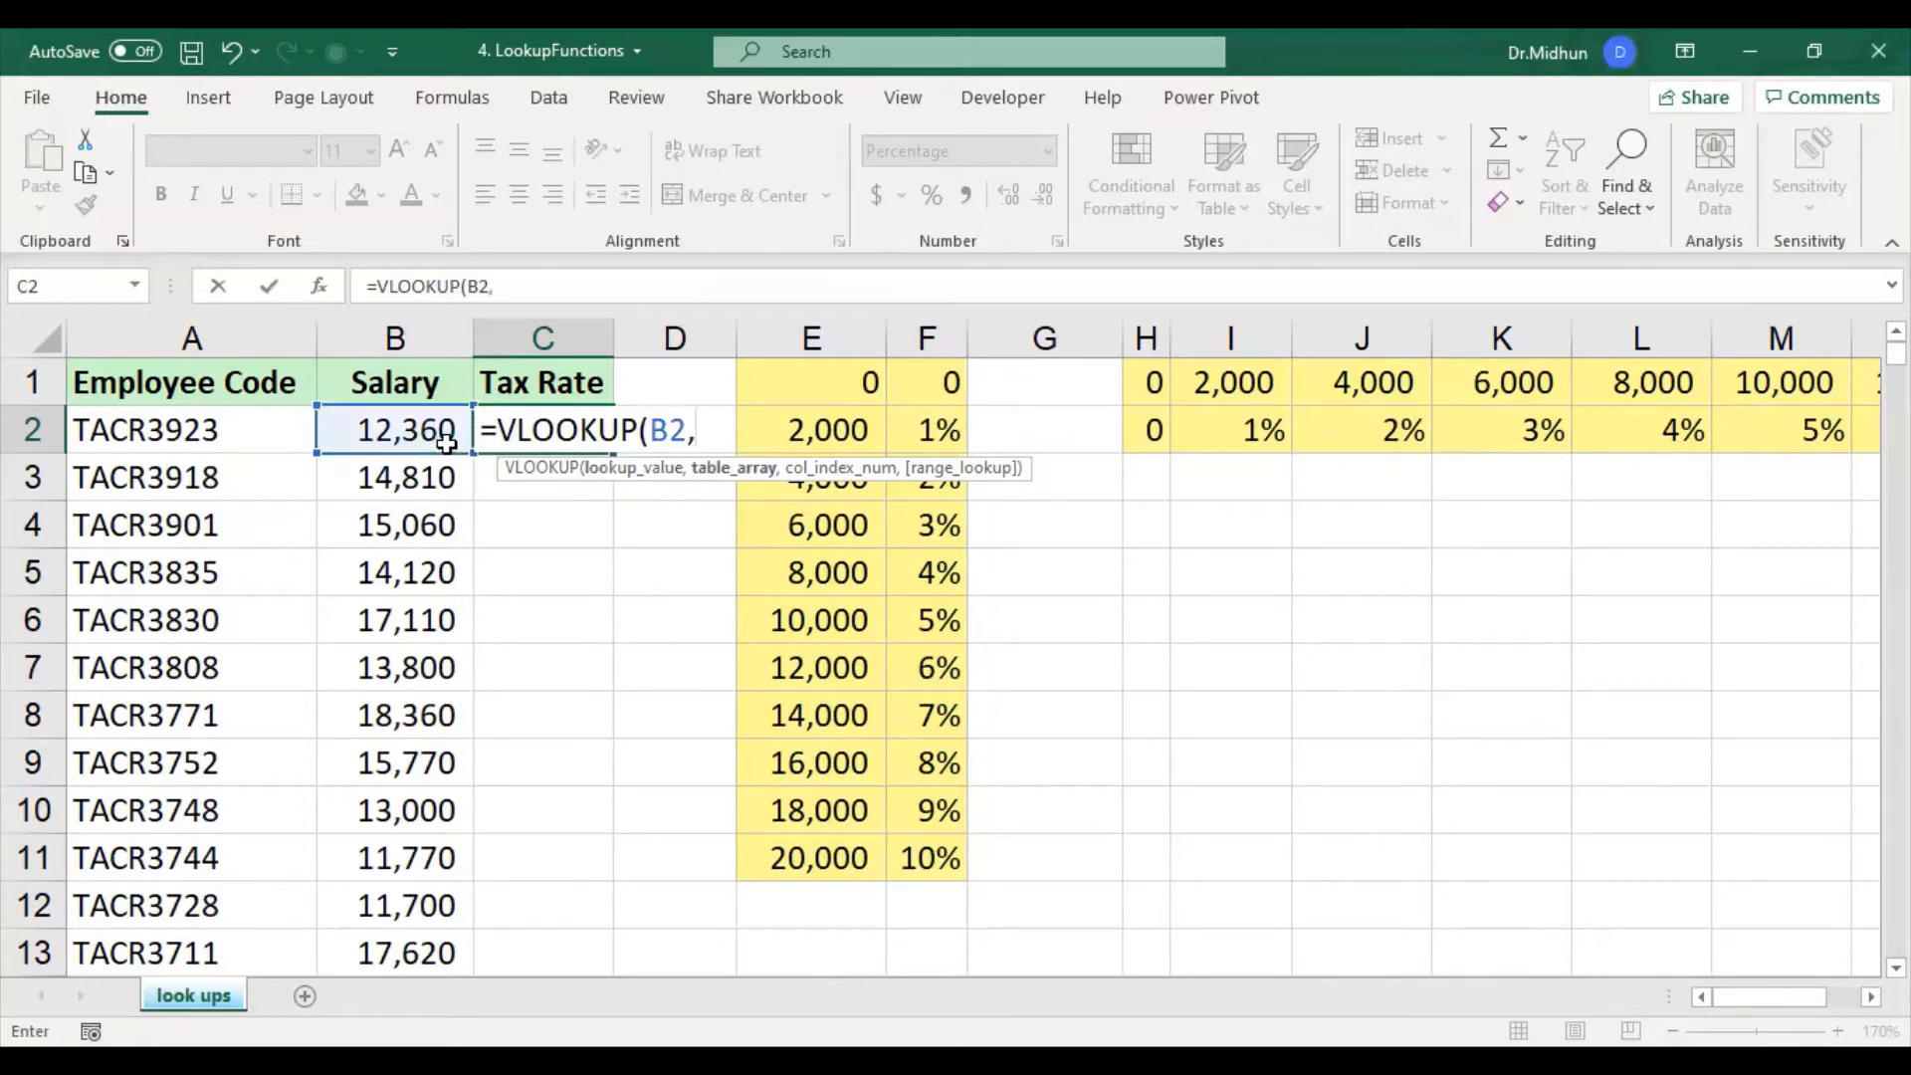
Step: Complete C2's VLOOKUP with table array E1:F11 and column index 2, omitting the range lookup argument
{"action": "left_click", "coordinate": [818, 382]}
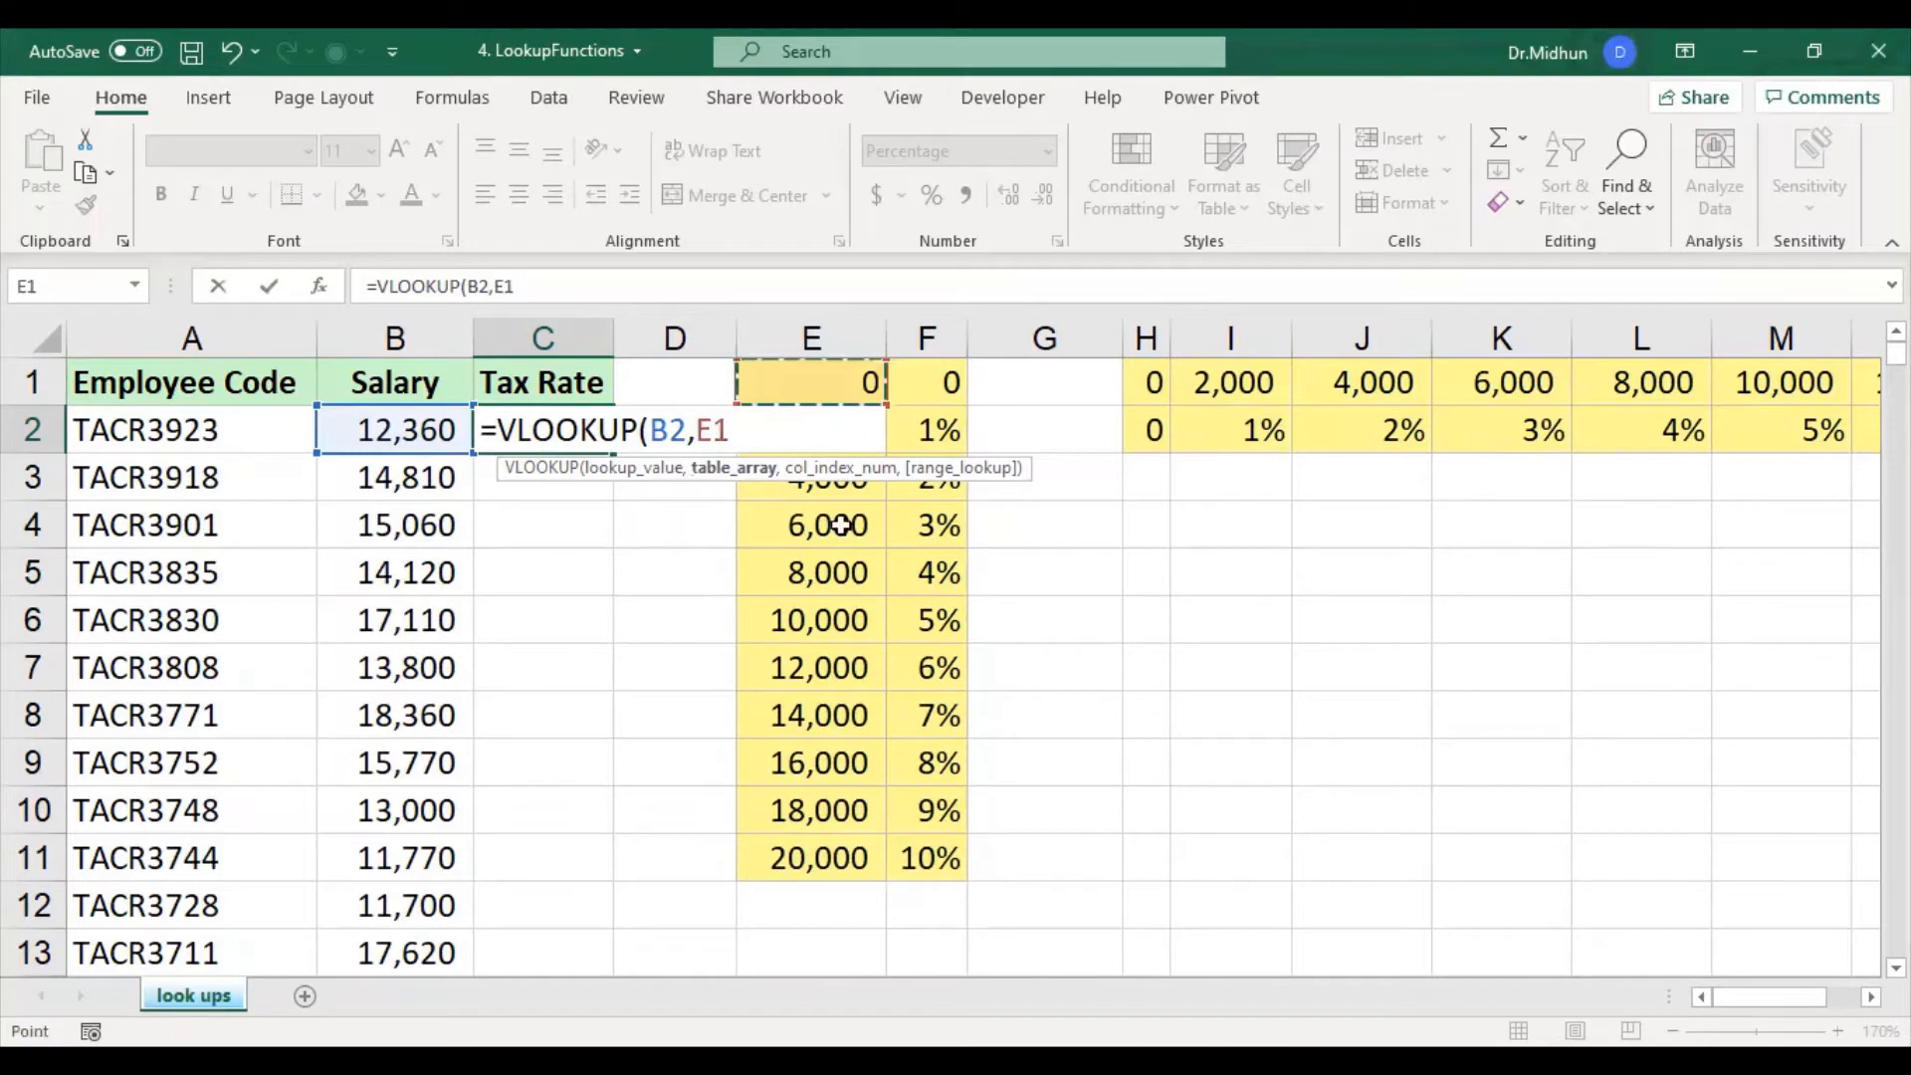
{"action": "left_click", "coordinate": [896, 869], "text": "shift"}
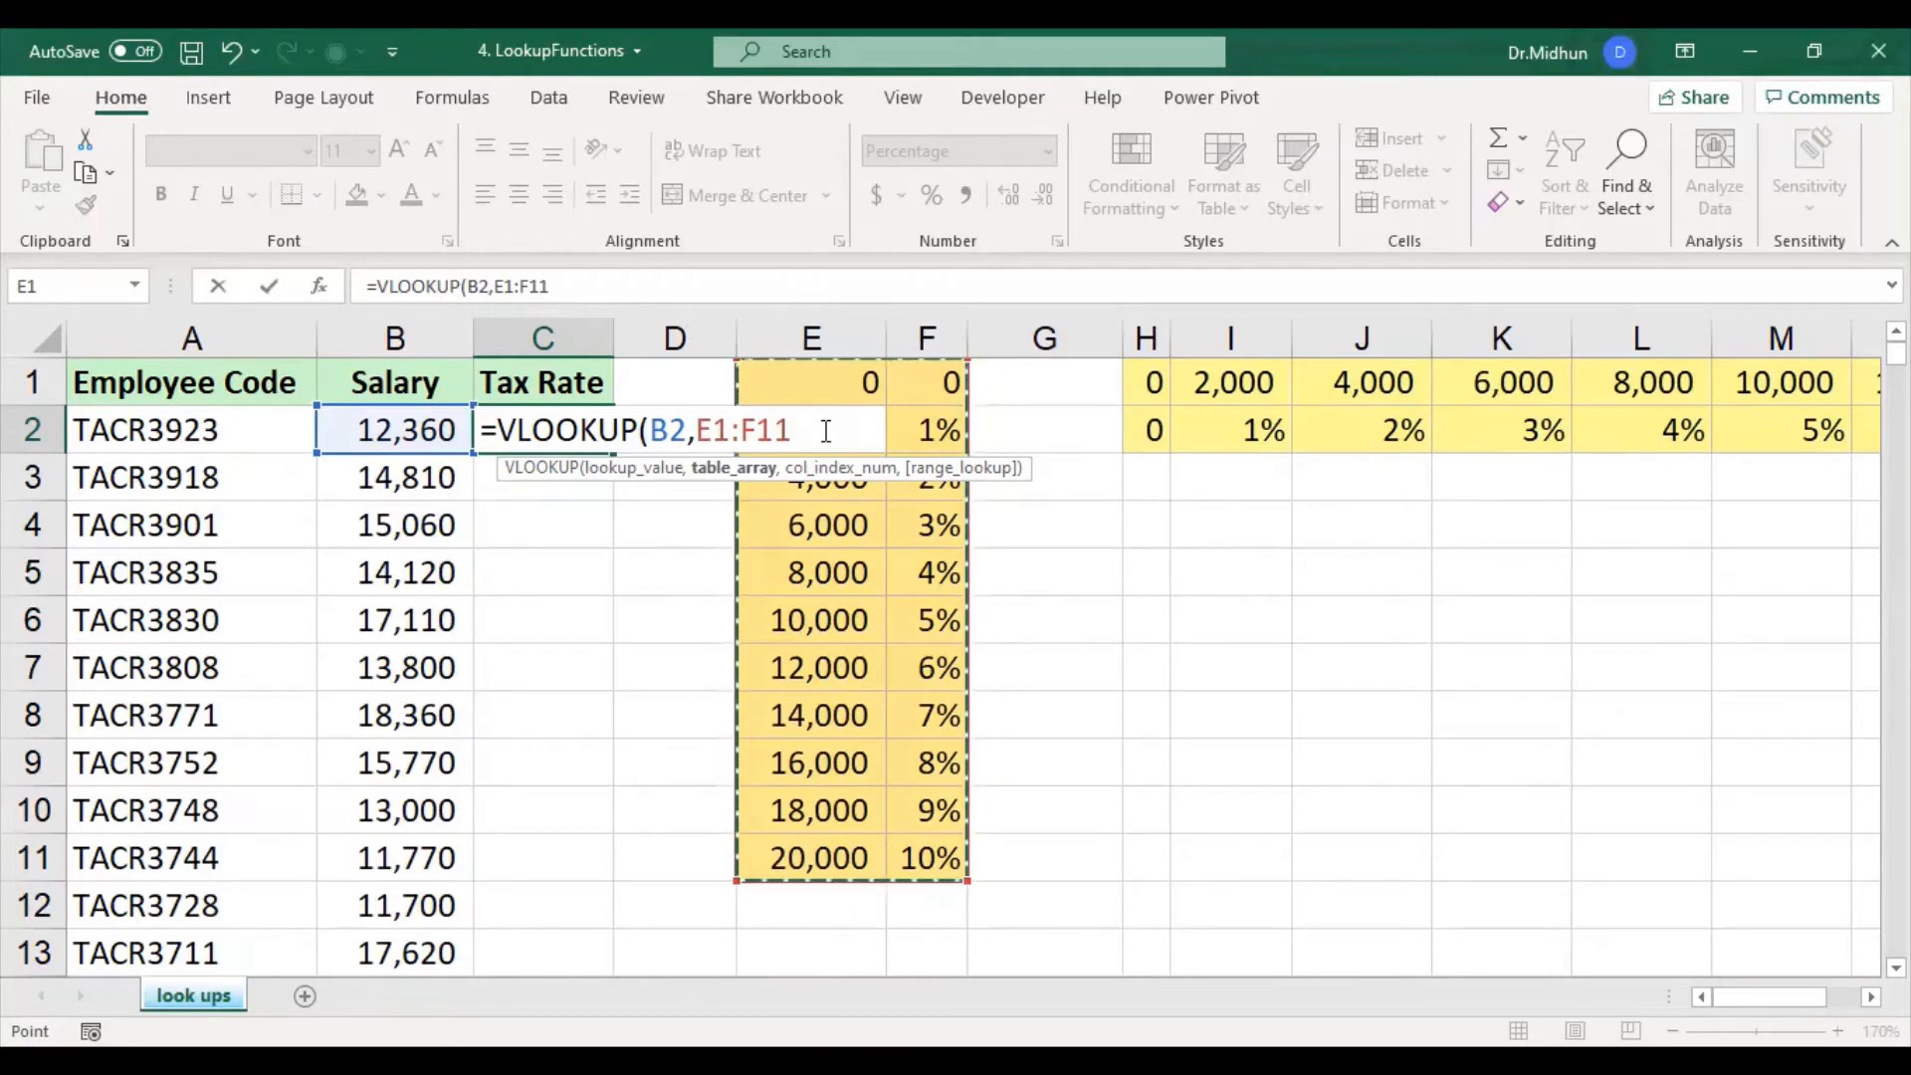
{"action": "type", "text": ",2"}
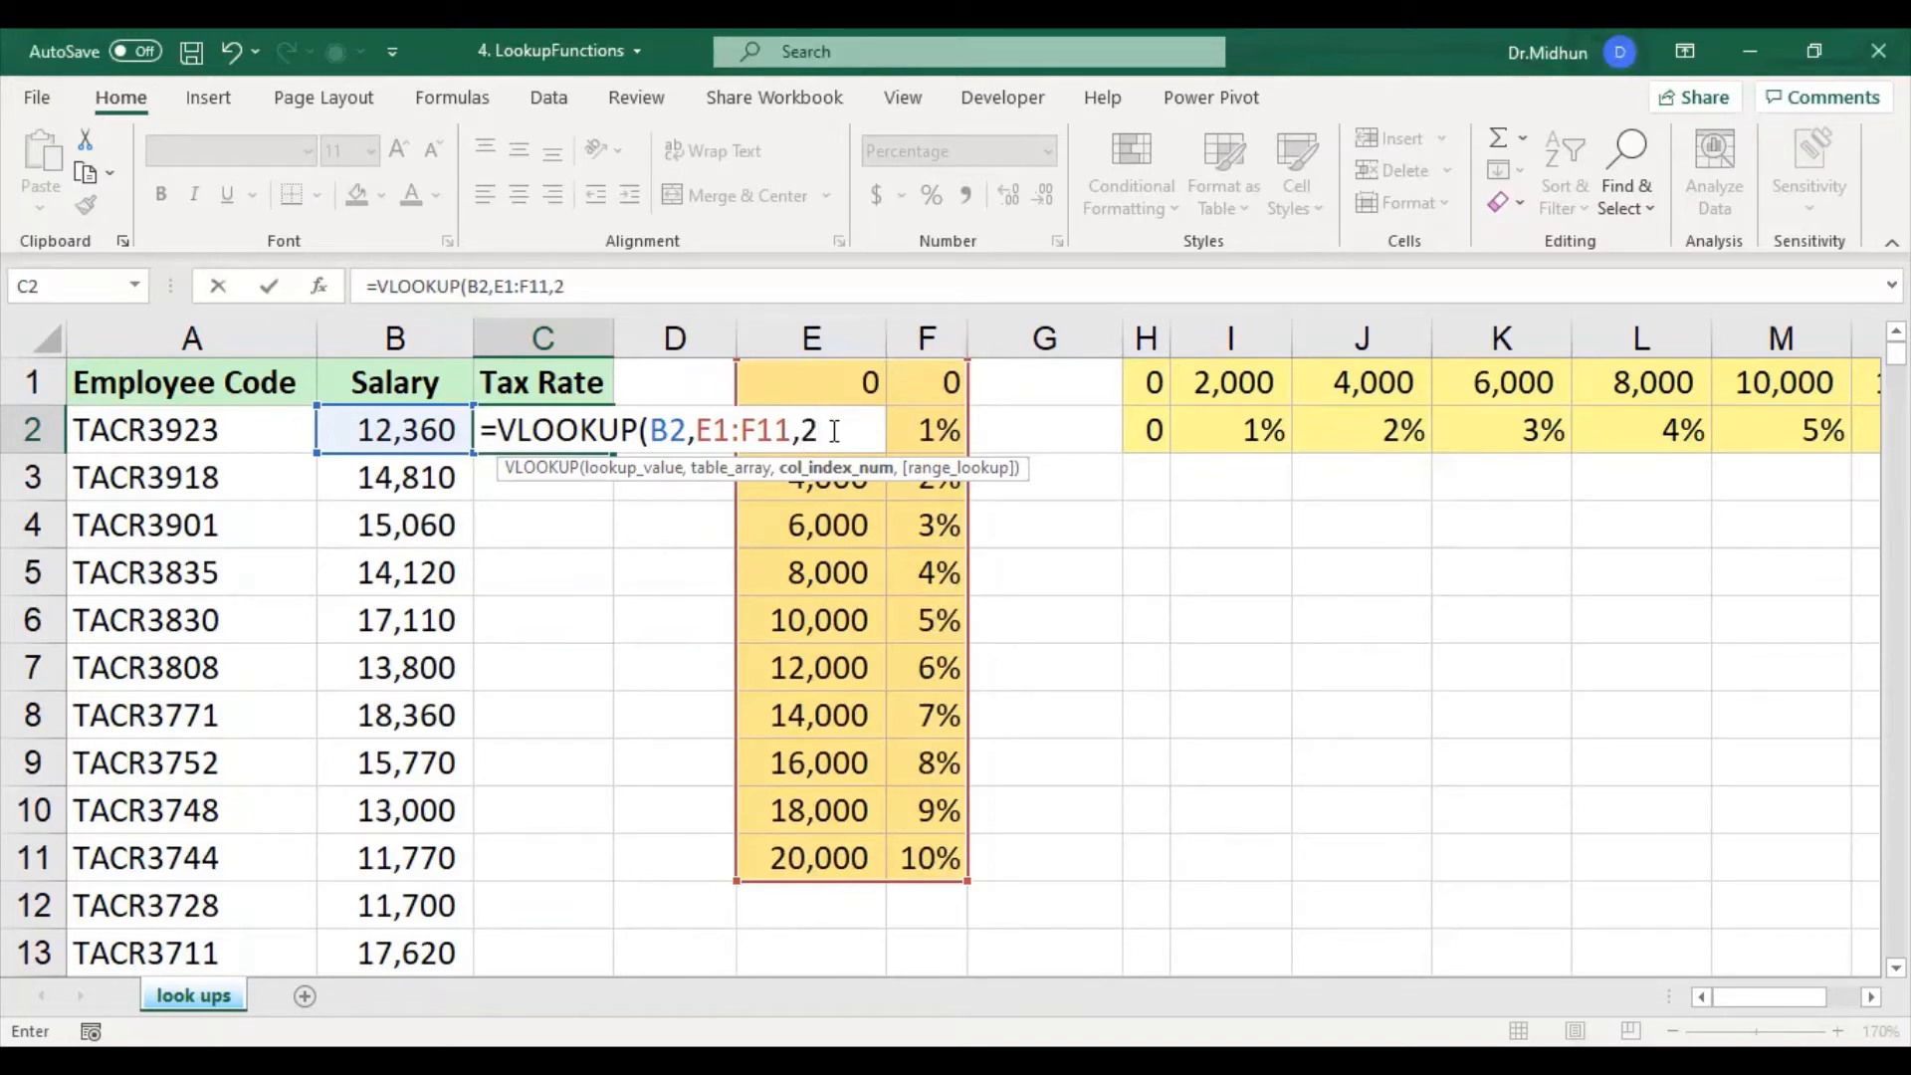
{"action": "type", "text": ","}
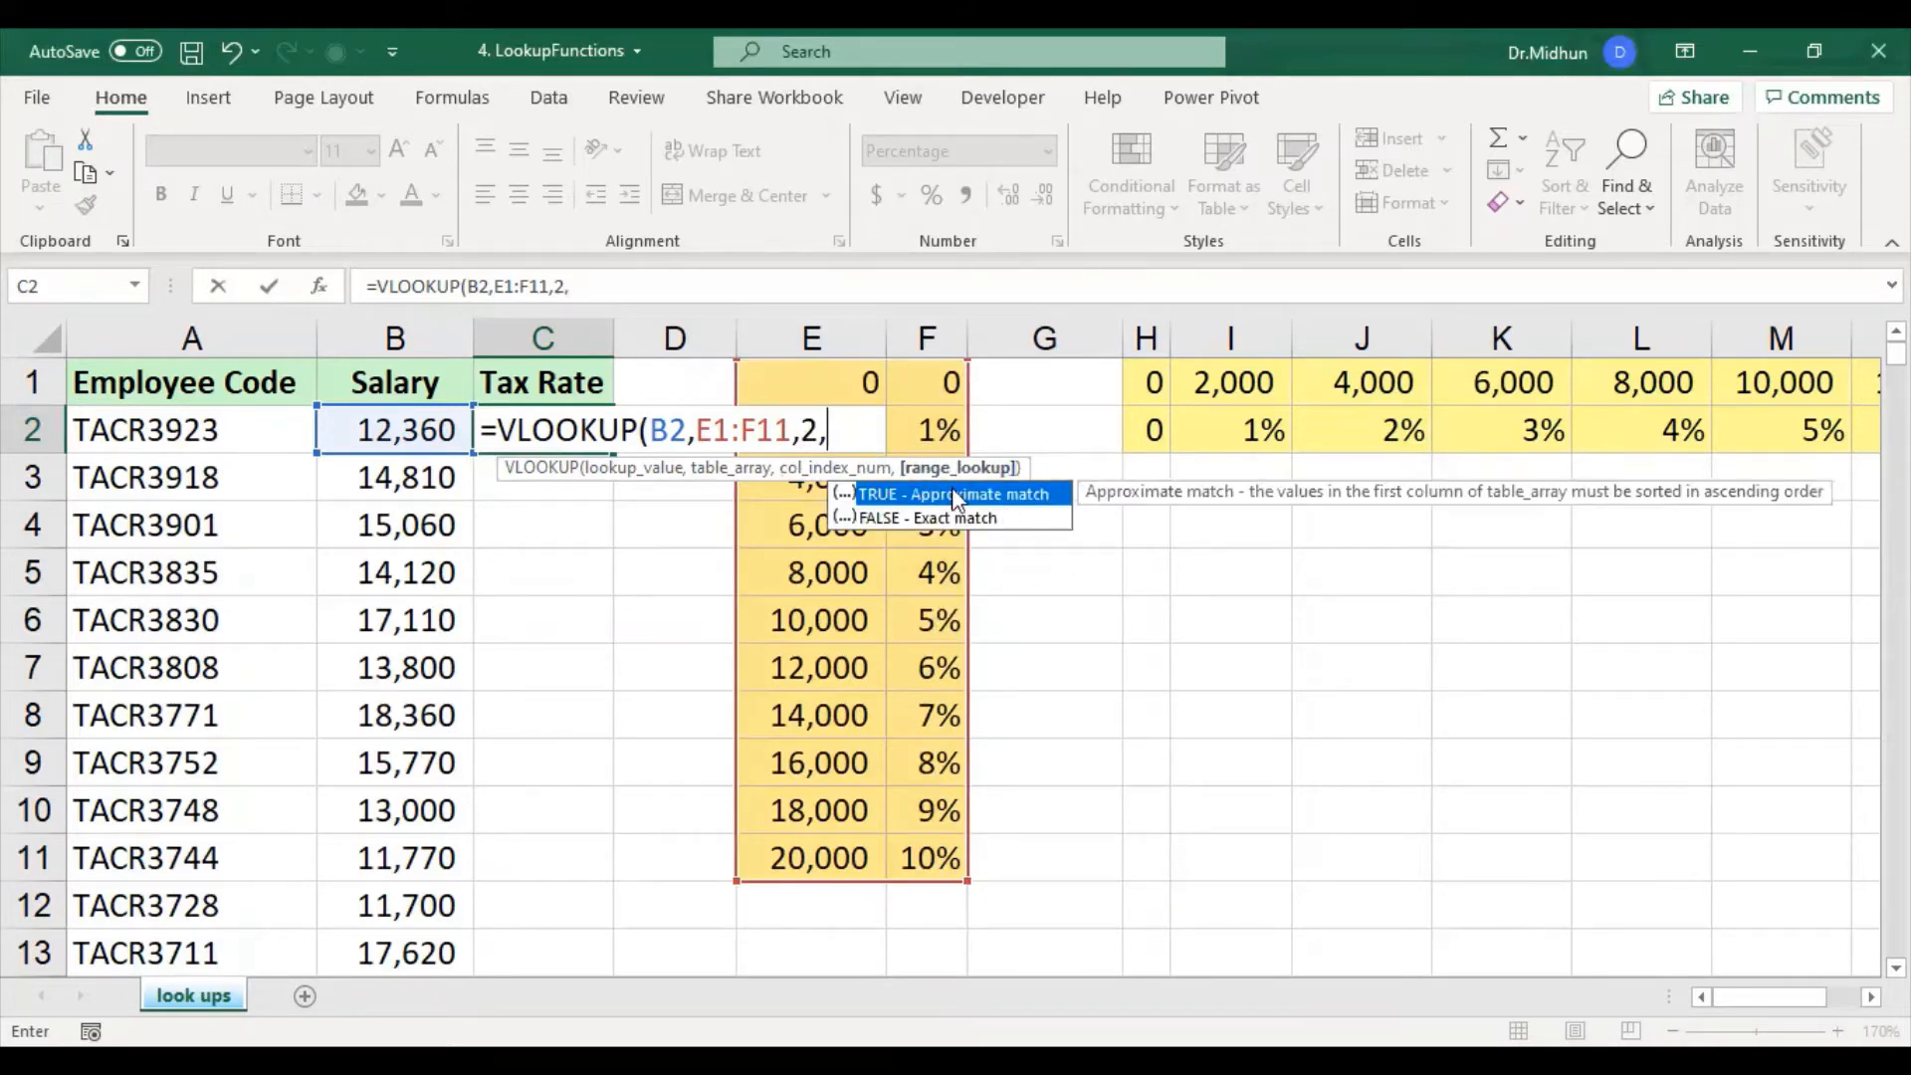
{"action": "key", "text": "BackSpace"}
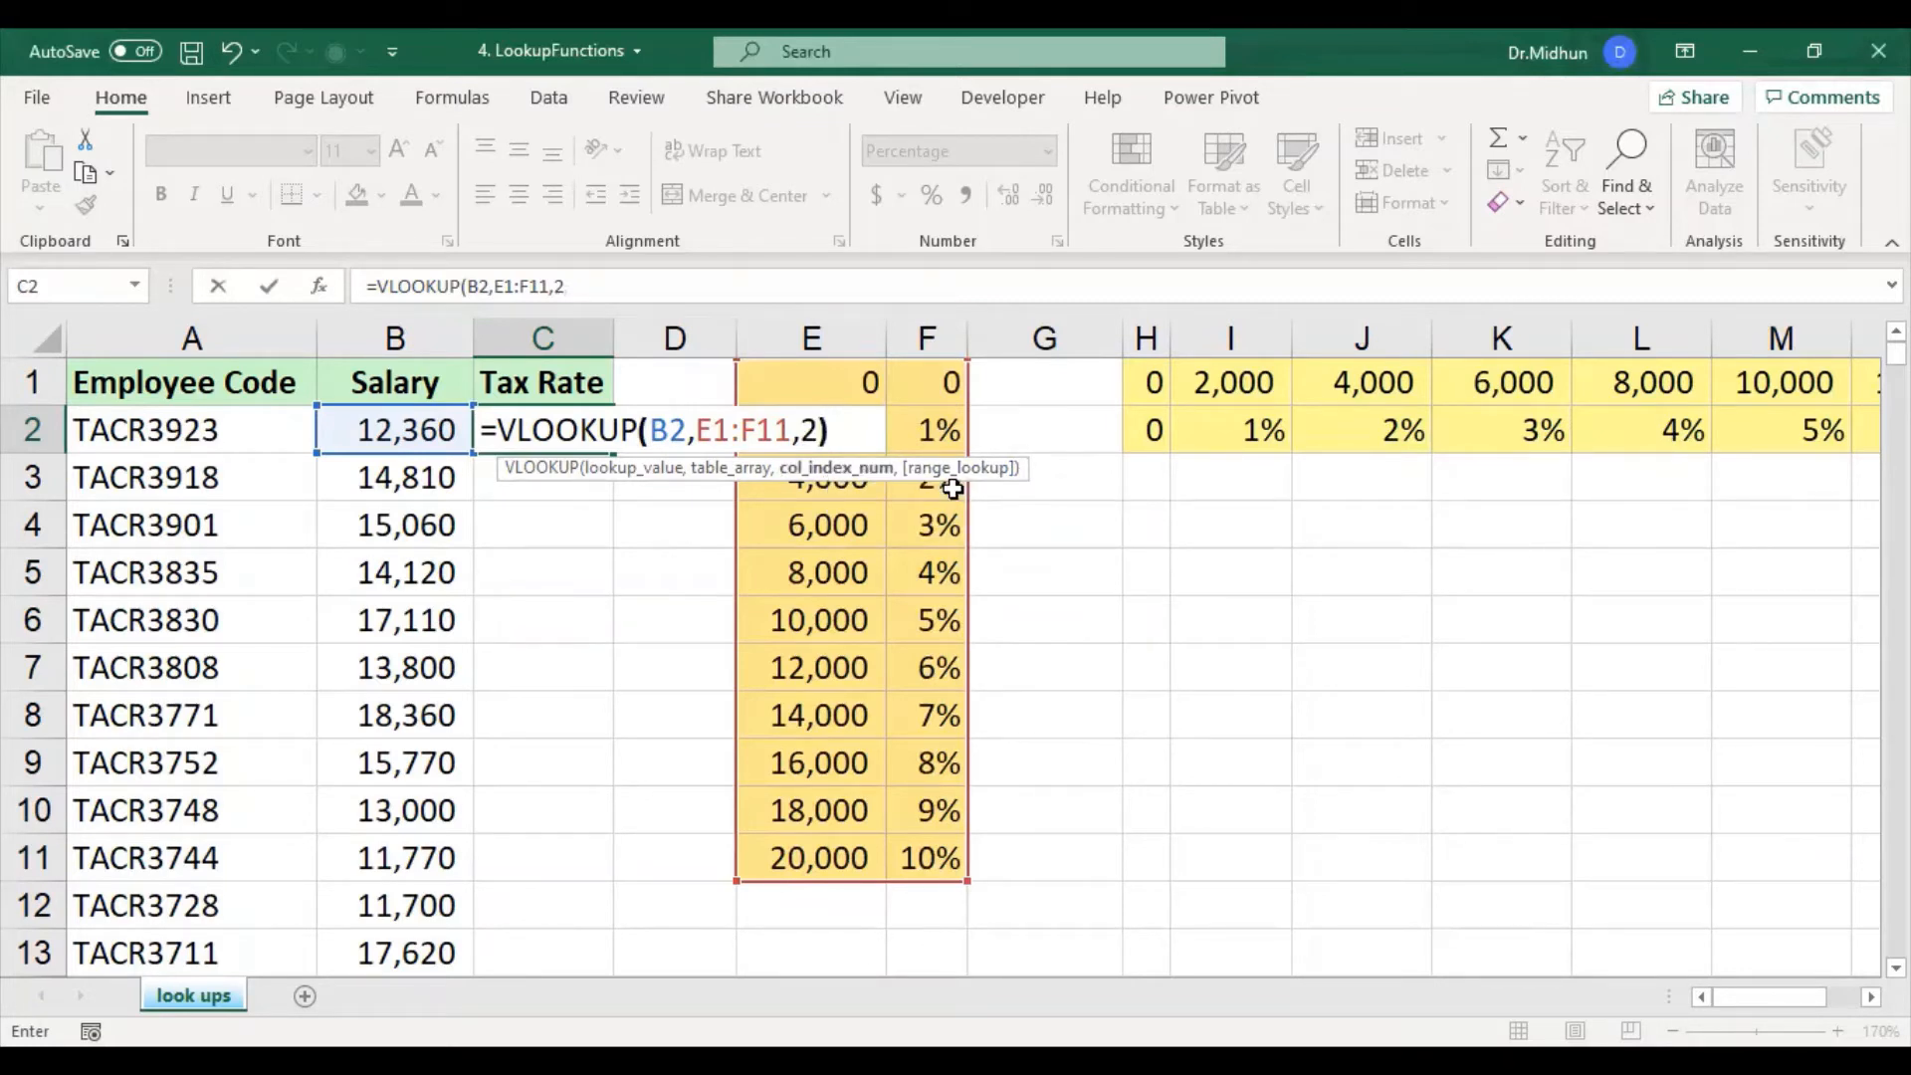
{"action": "type", "text": ")"}
{"action": "key", "text": "Return"}
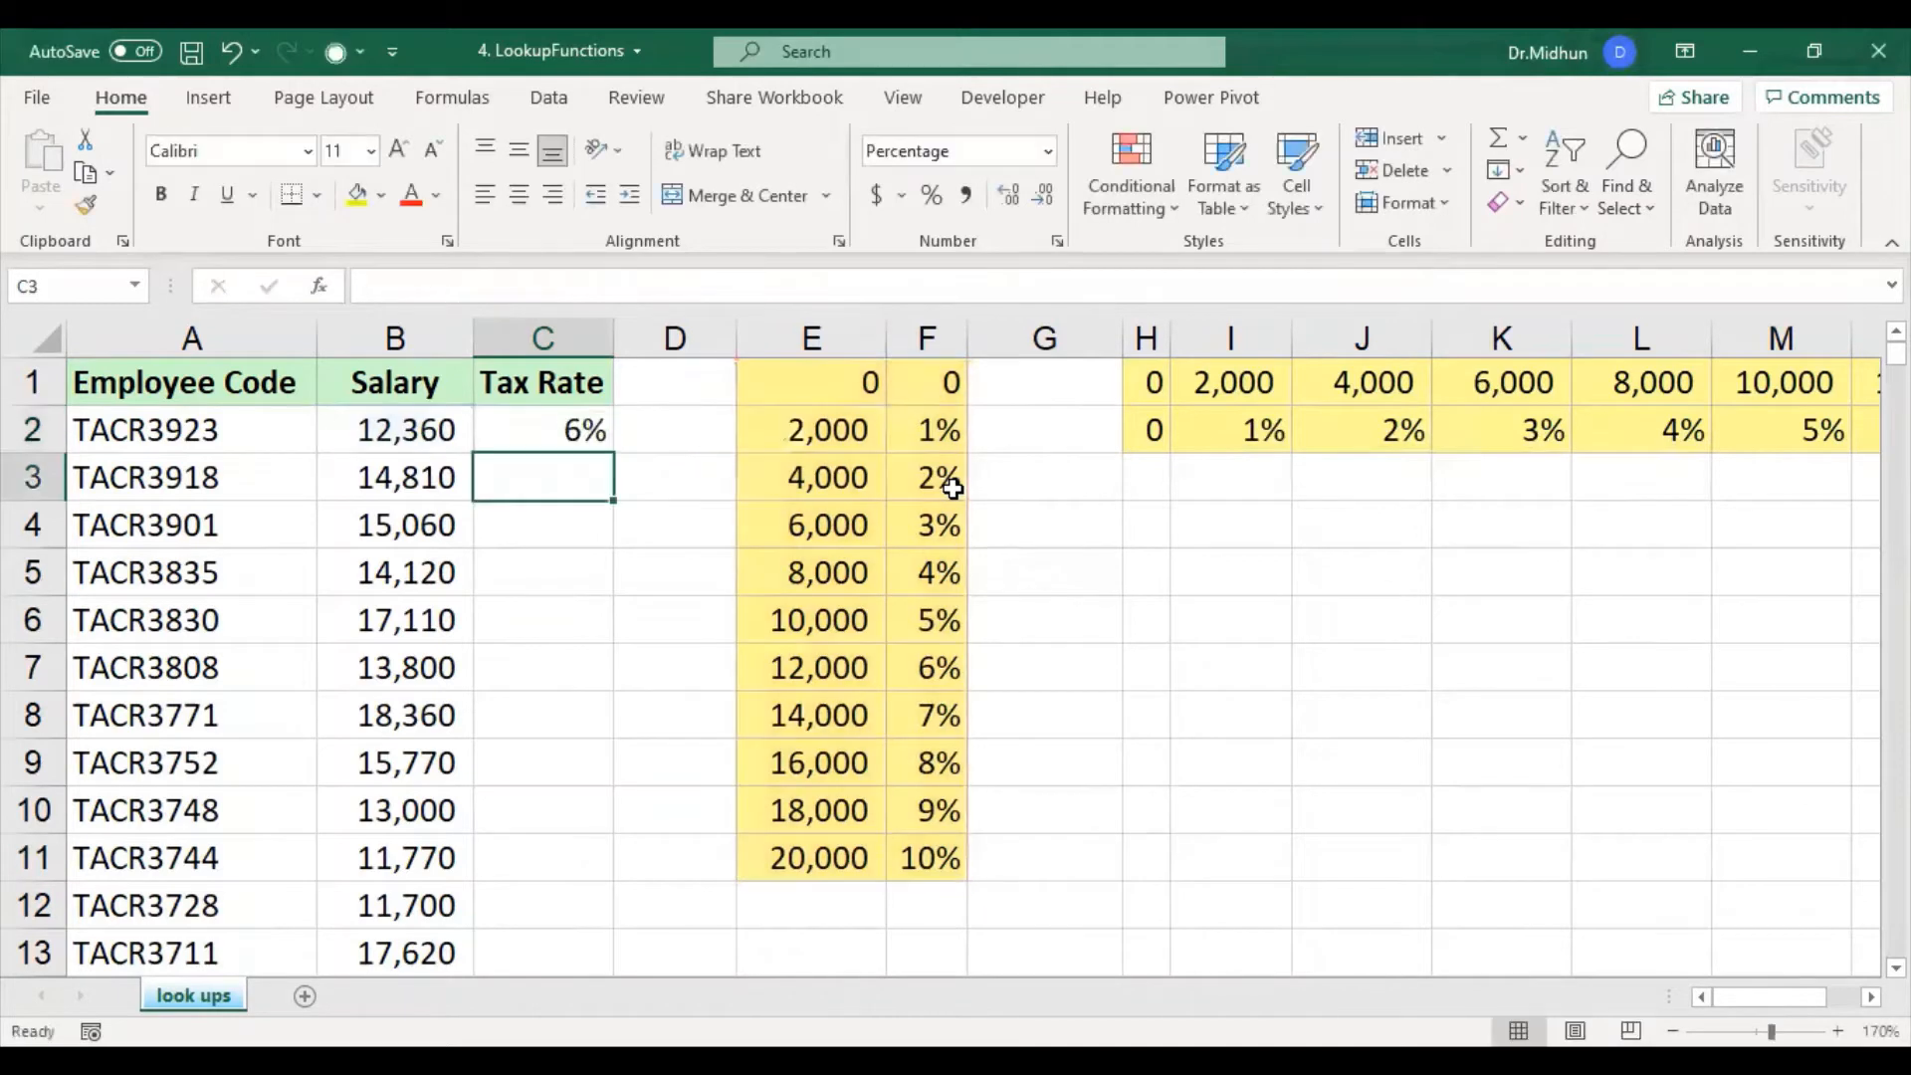
Step: Check the tax rate in C2 by comparing the salary in B2 with the brackets in E7 and E8 and the rate in F7
{"action": "left_click", "coordinate": [572, 444]}
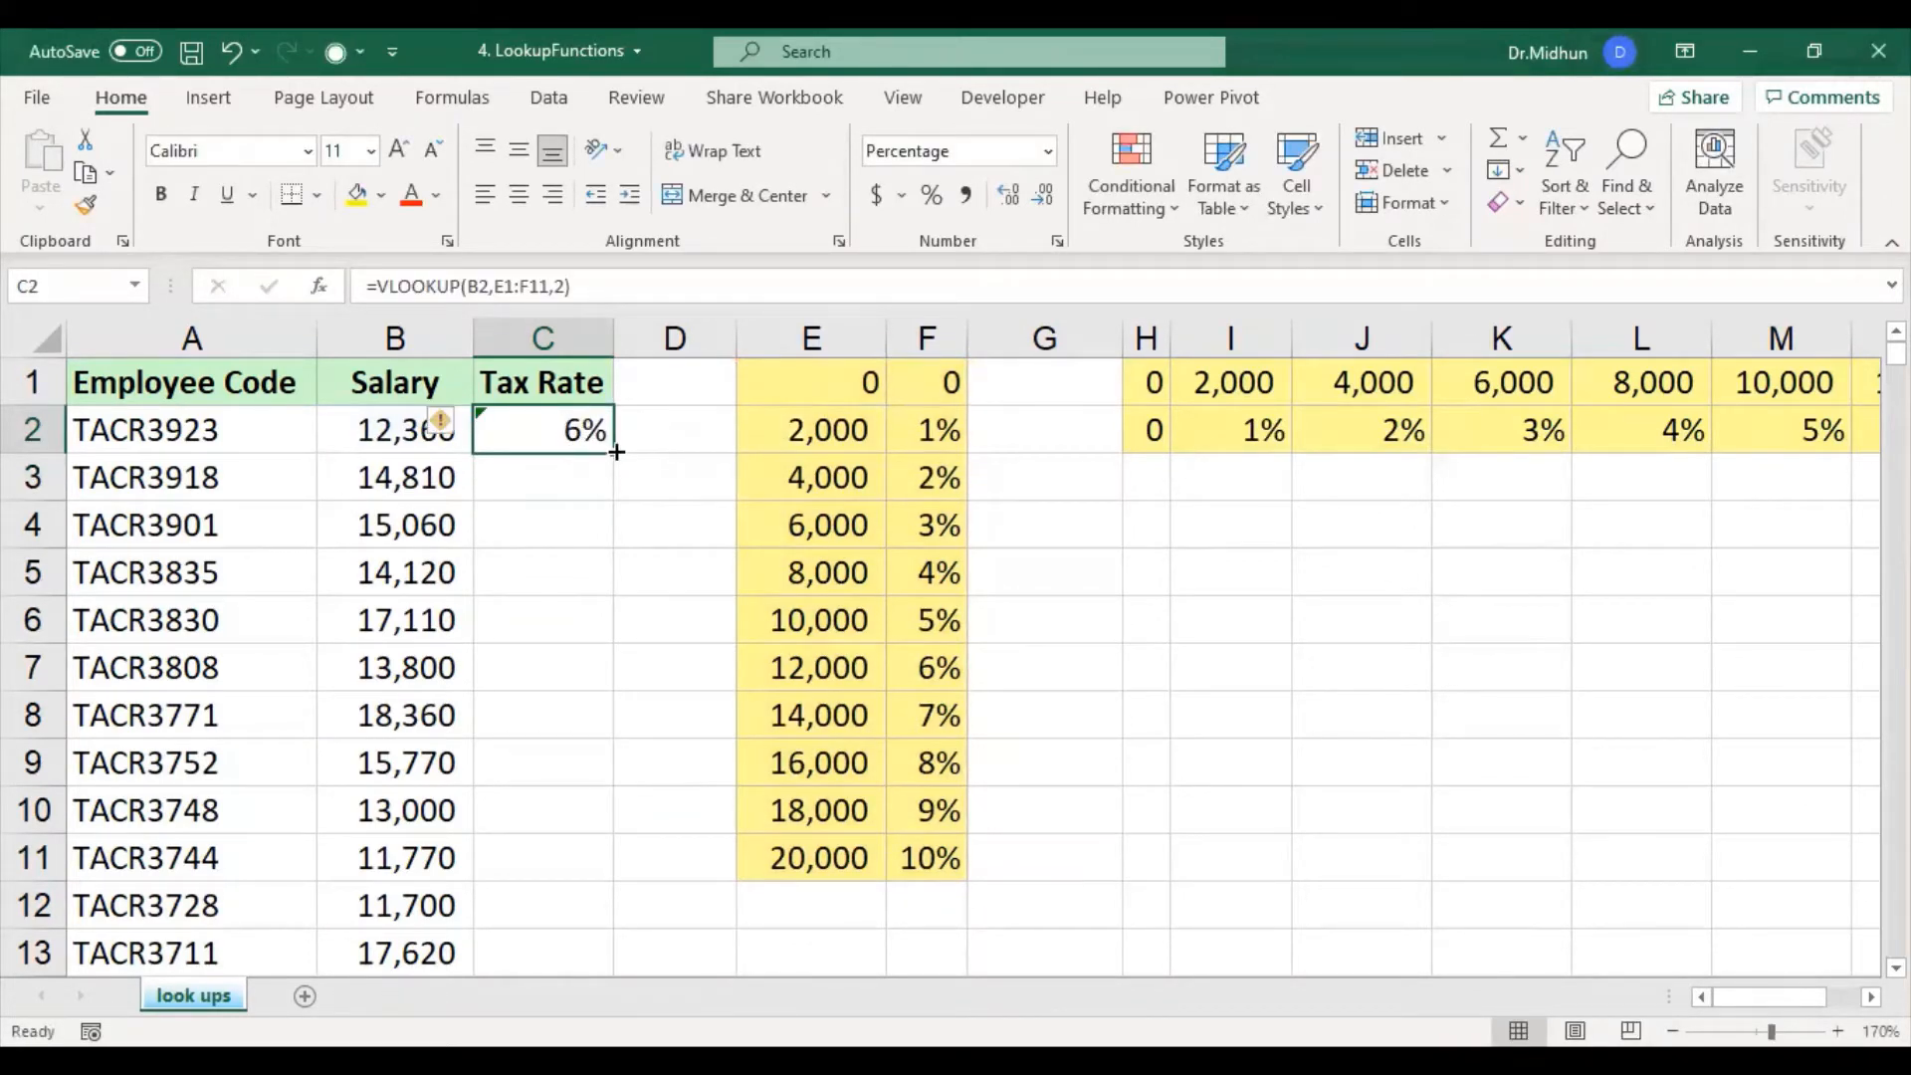
{"action": "left_click", "coordinate": [383, 435]}
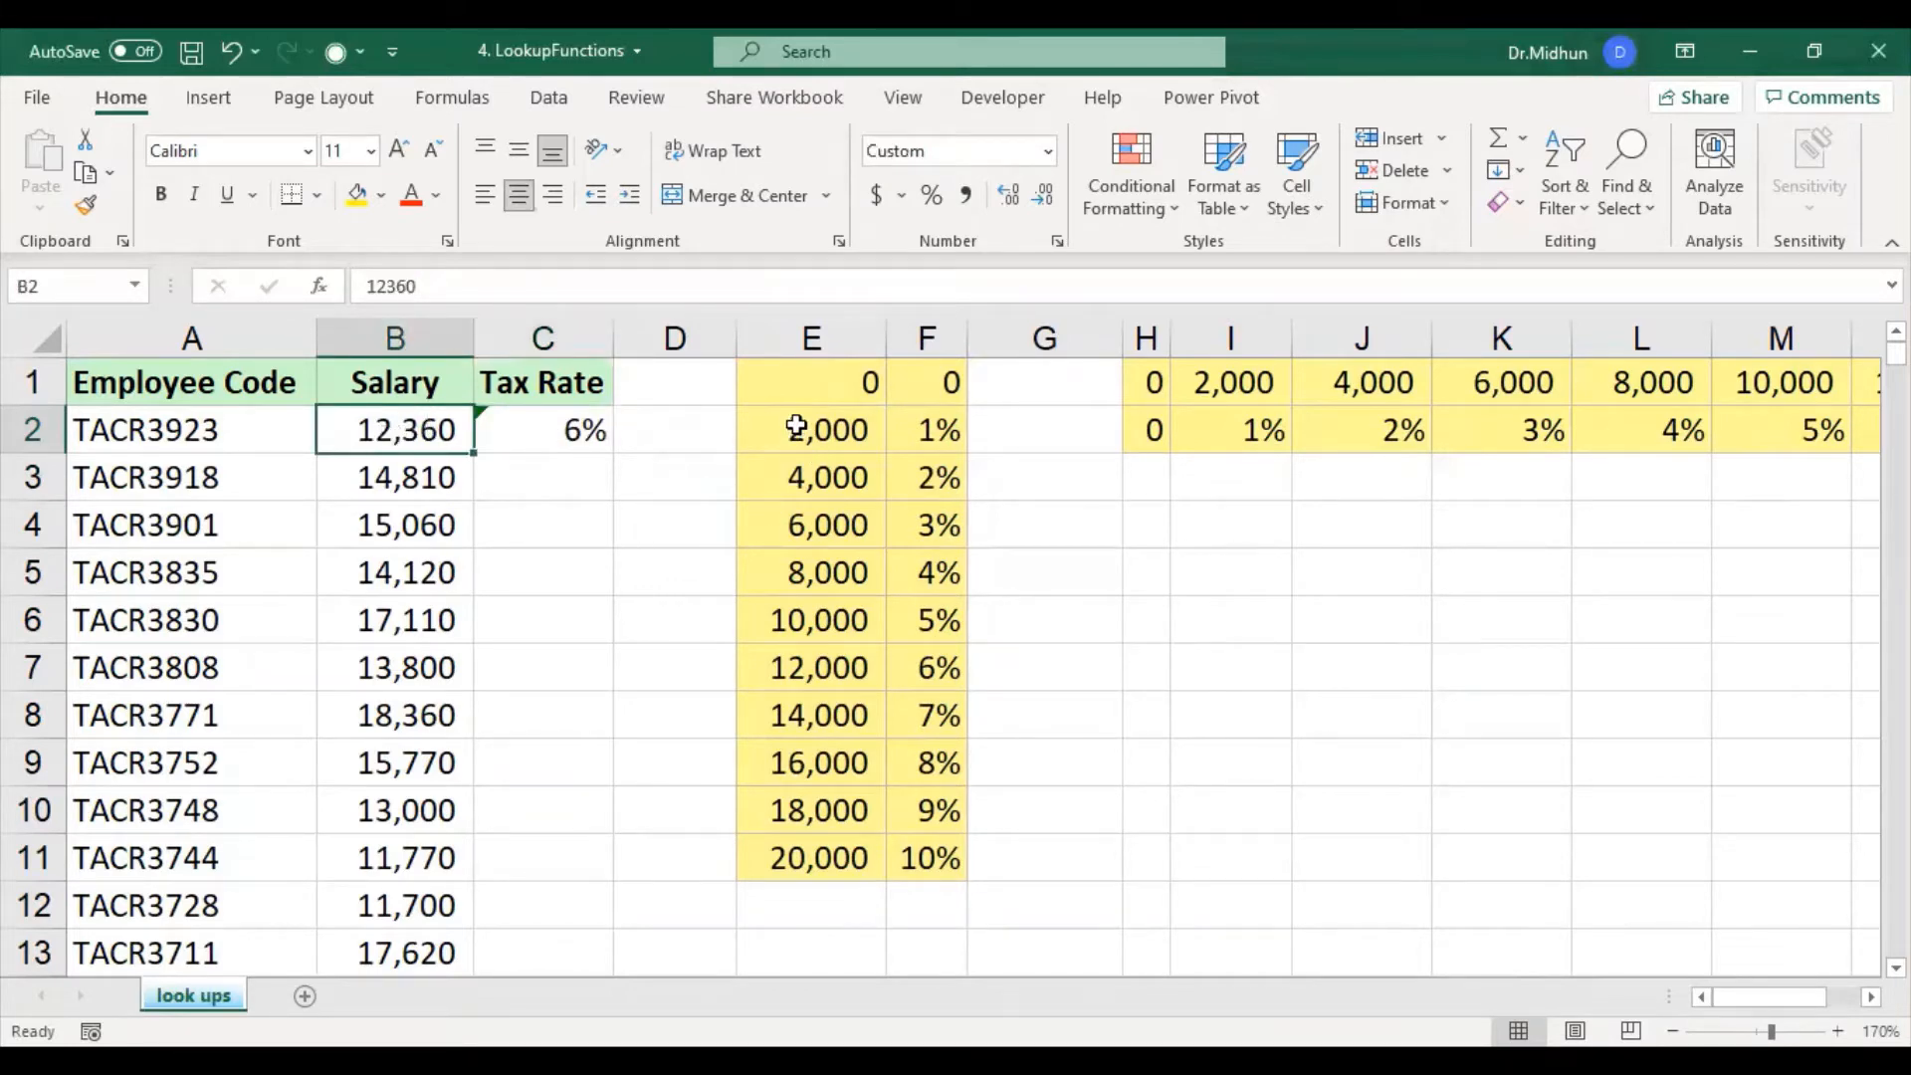
{"action": "left_click_drag", "start_coordinate": [808, 427], "coordinate": [832, 849]}
{"action": "left_click", "coordinate": [871, 660]}
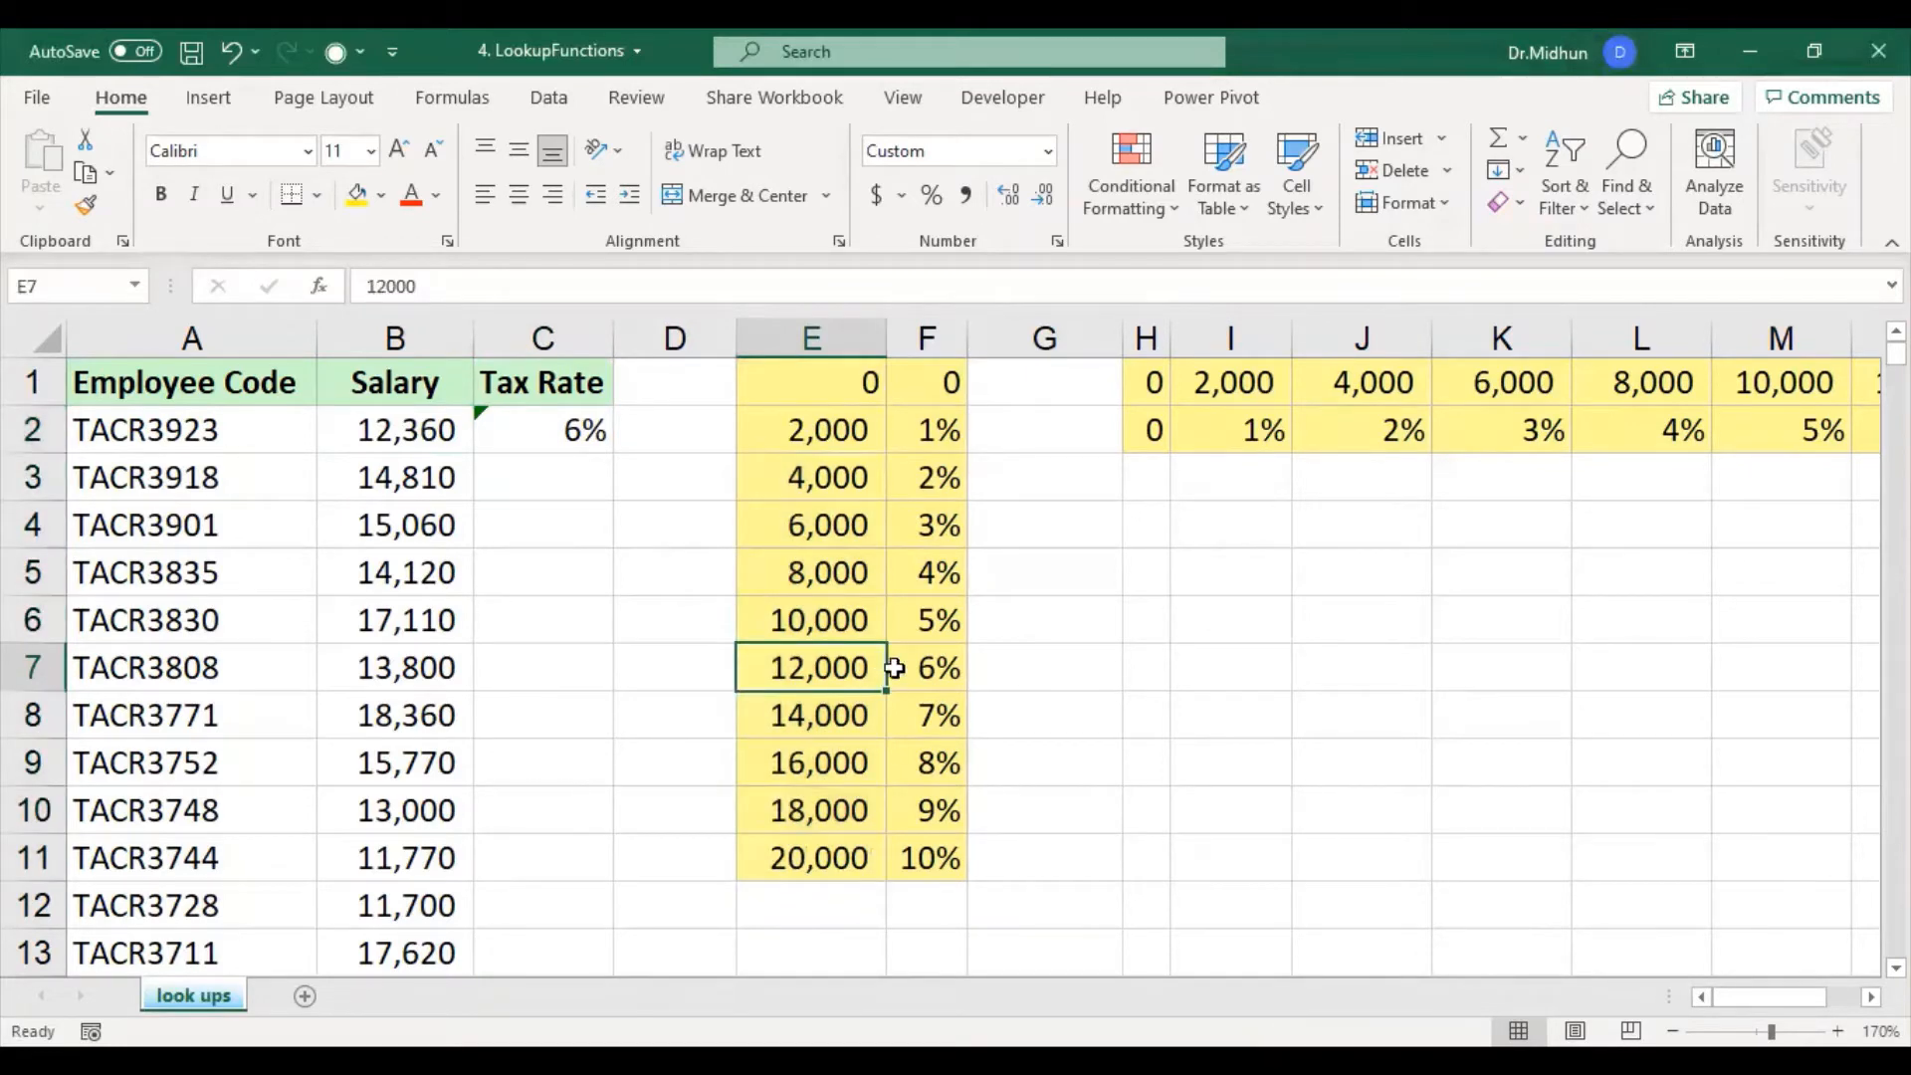
{"action": "left_click", "coordinate": [442, 429]}
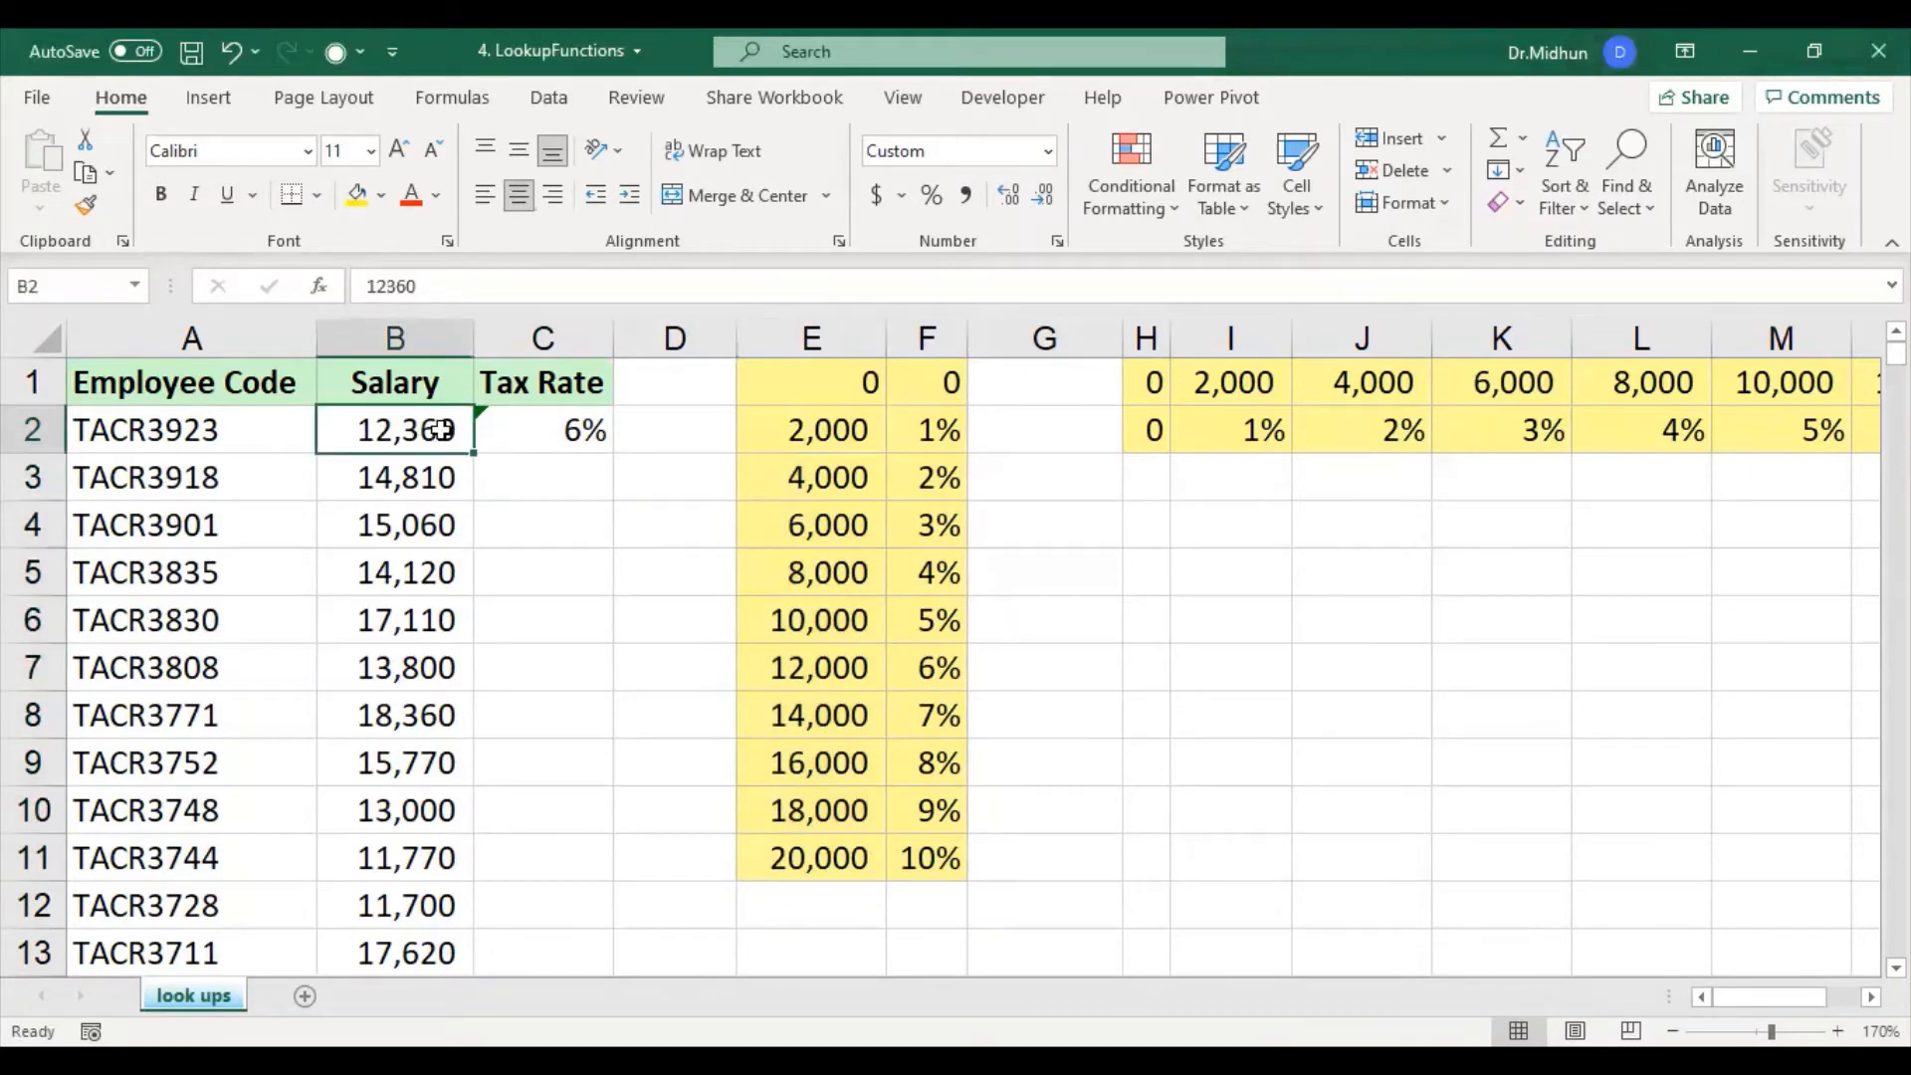
{"action": "left_click", "coordinate": [791, 679]}
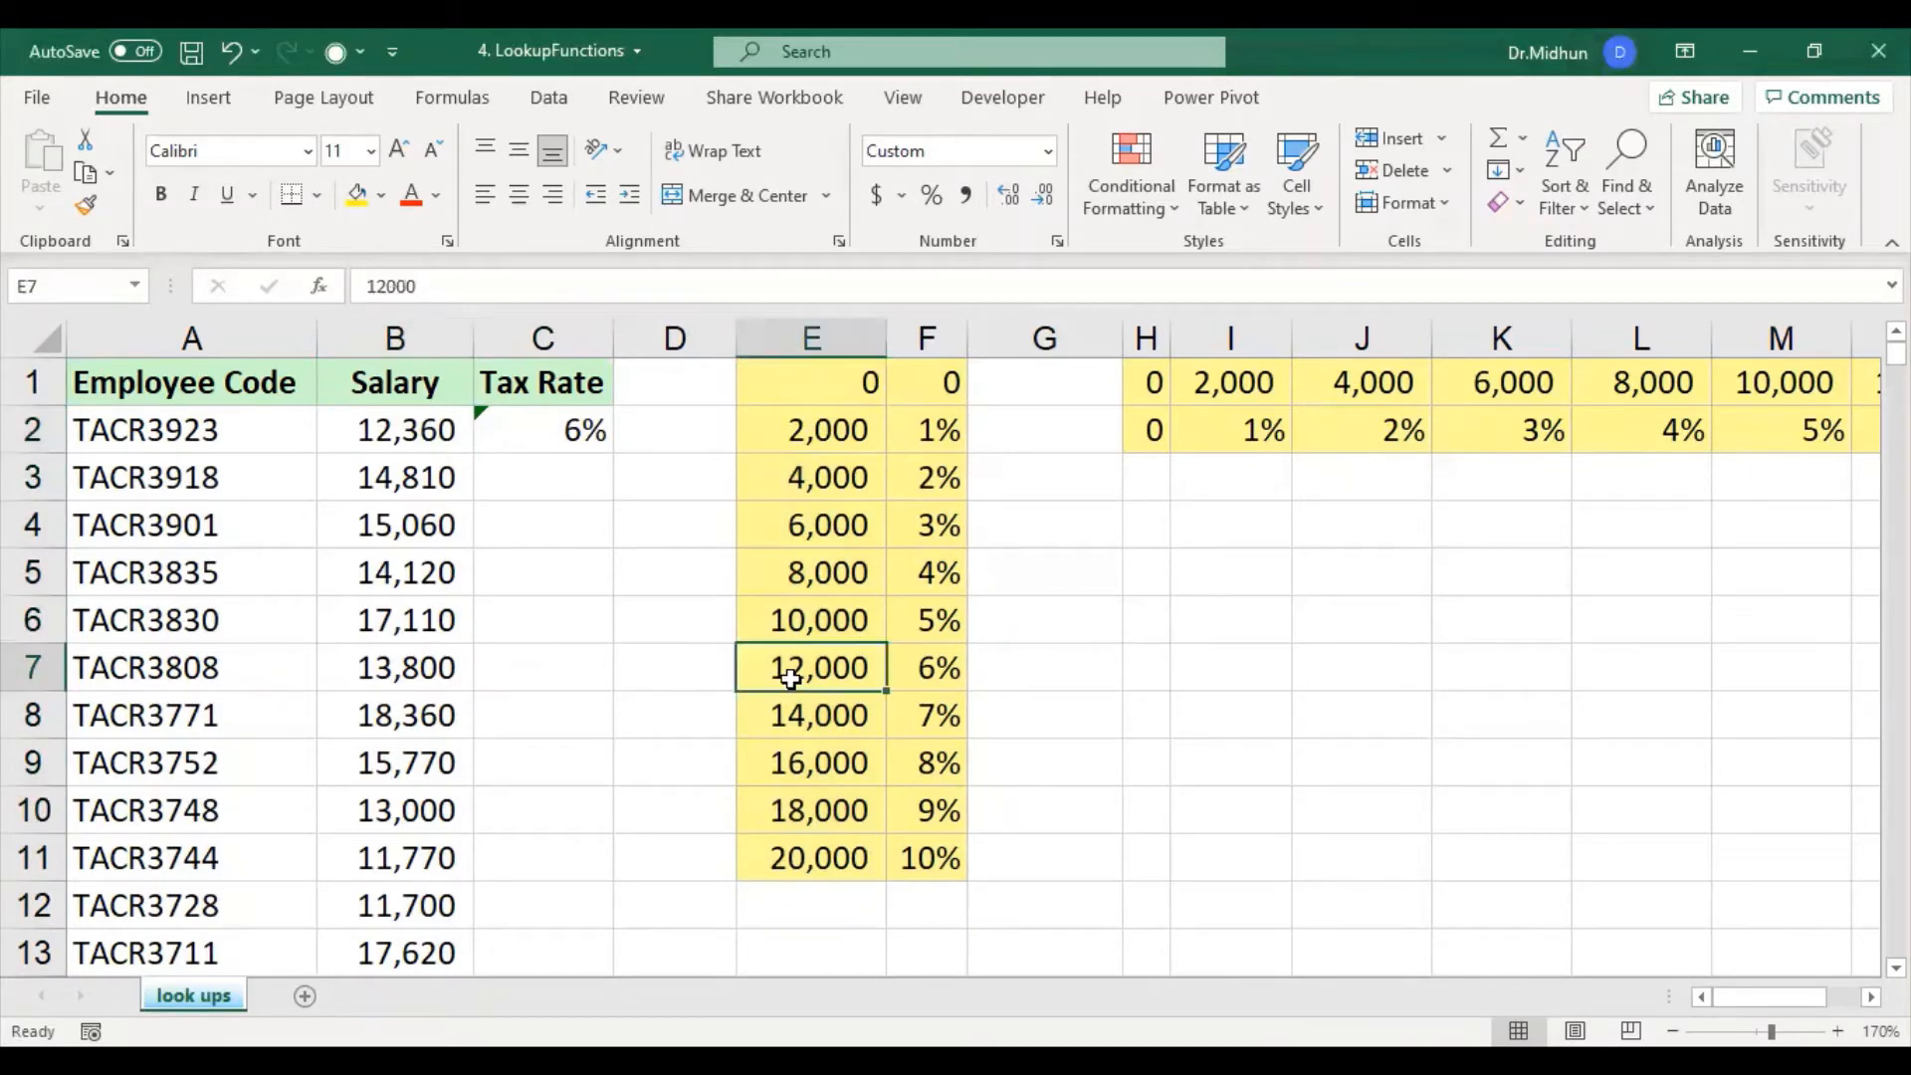
{"action": "left_click", "coordinate": [930, 673]}
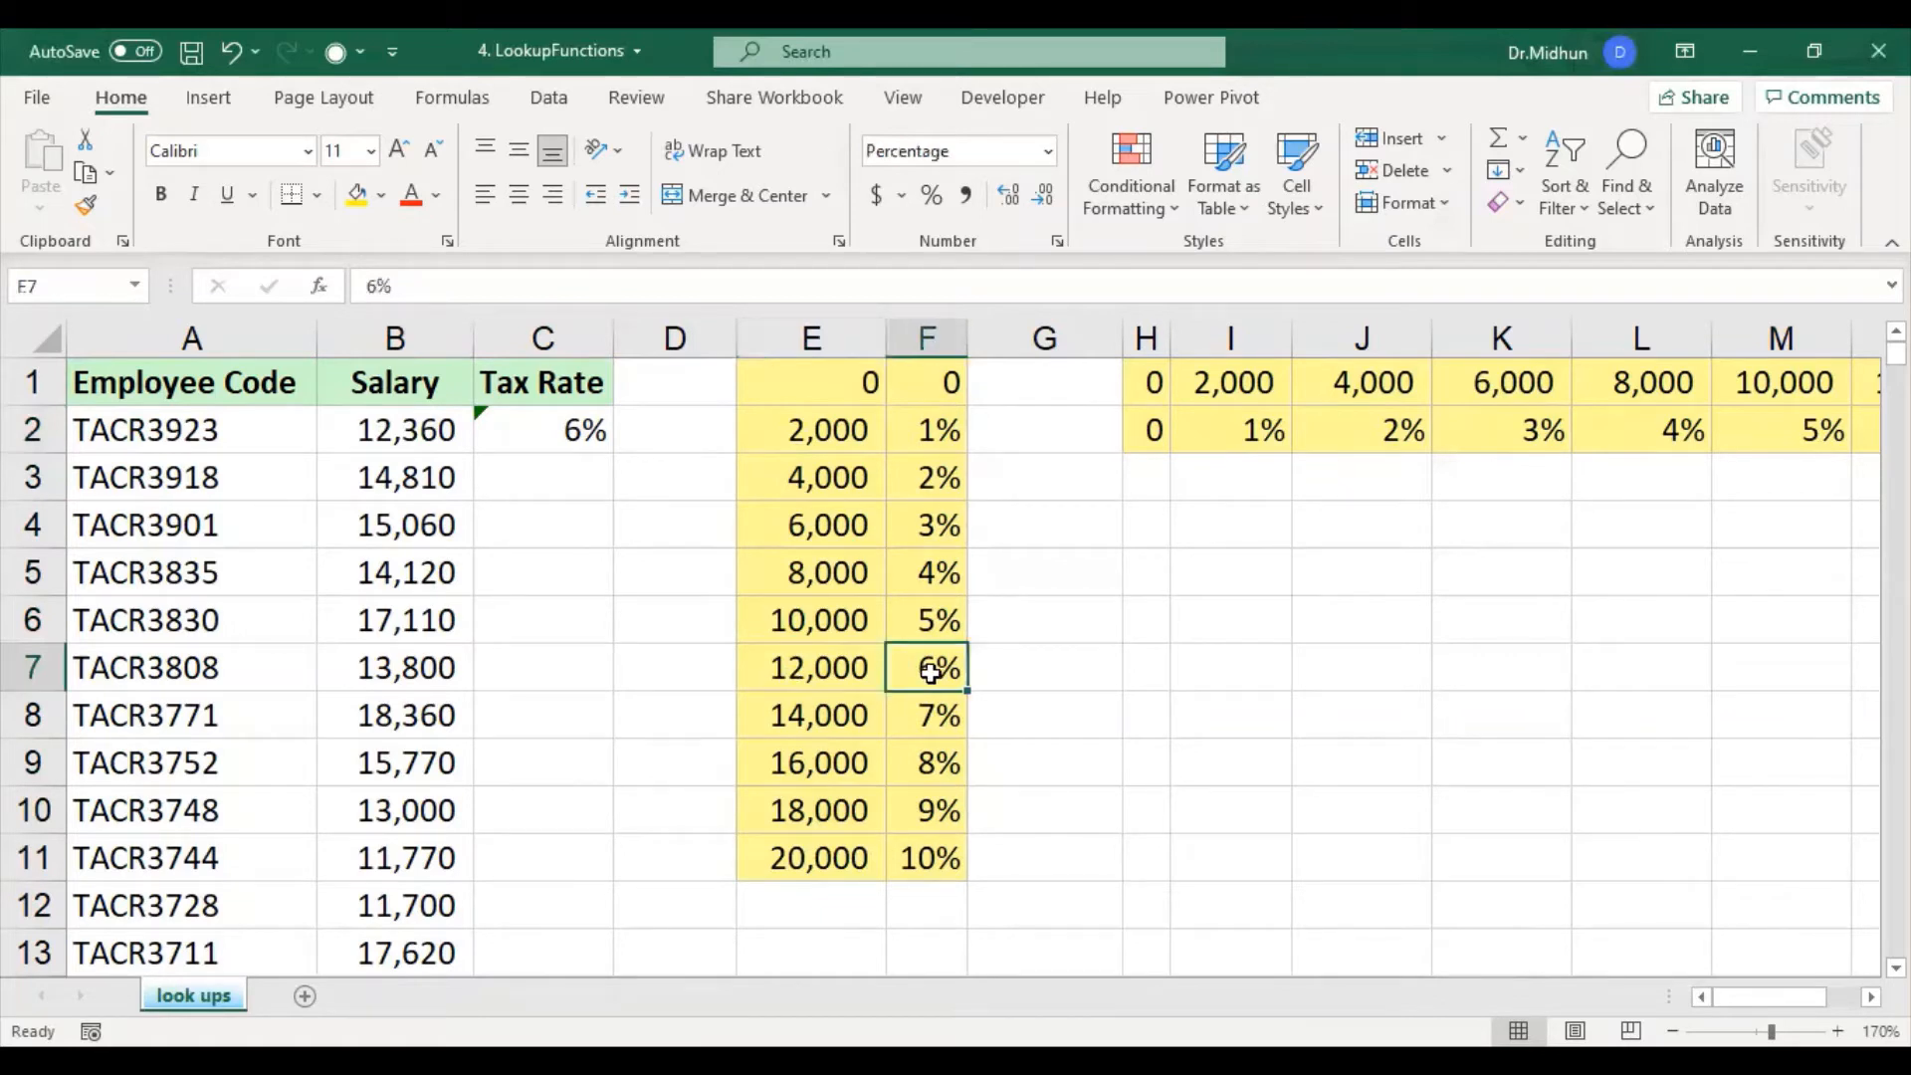
{"action": "left_click", "coordinate": [568, 430]}
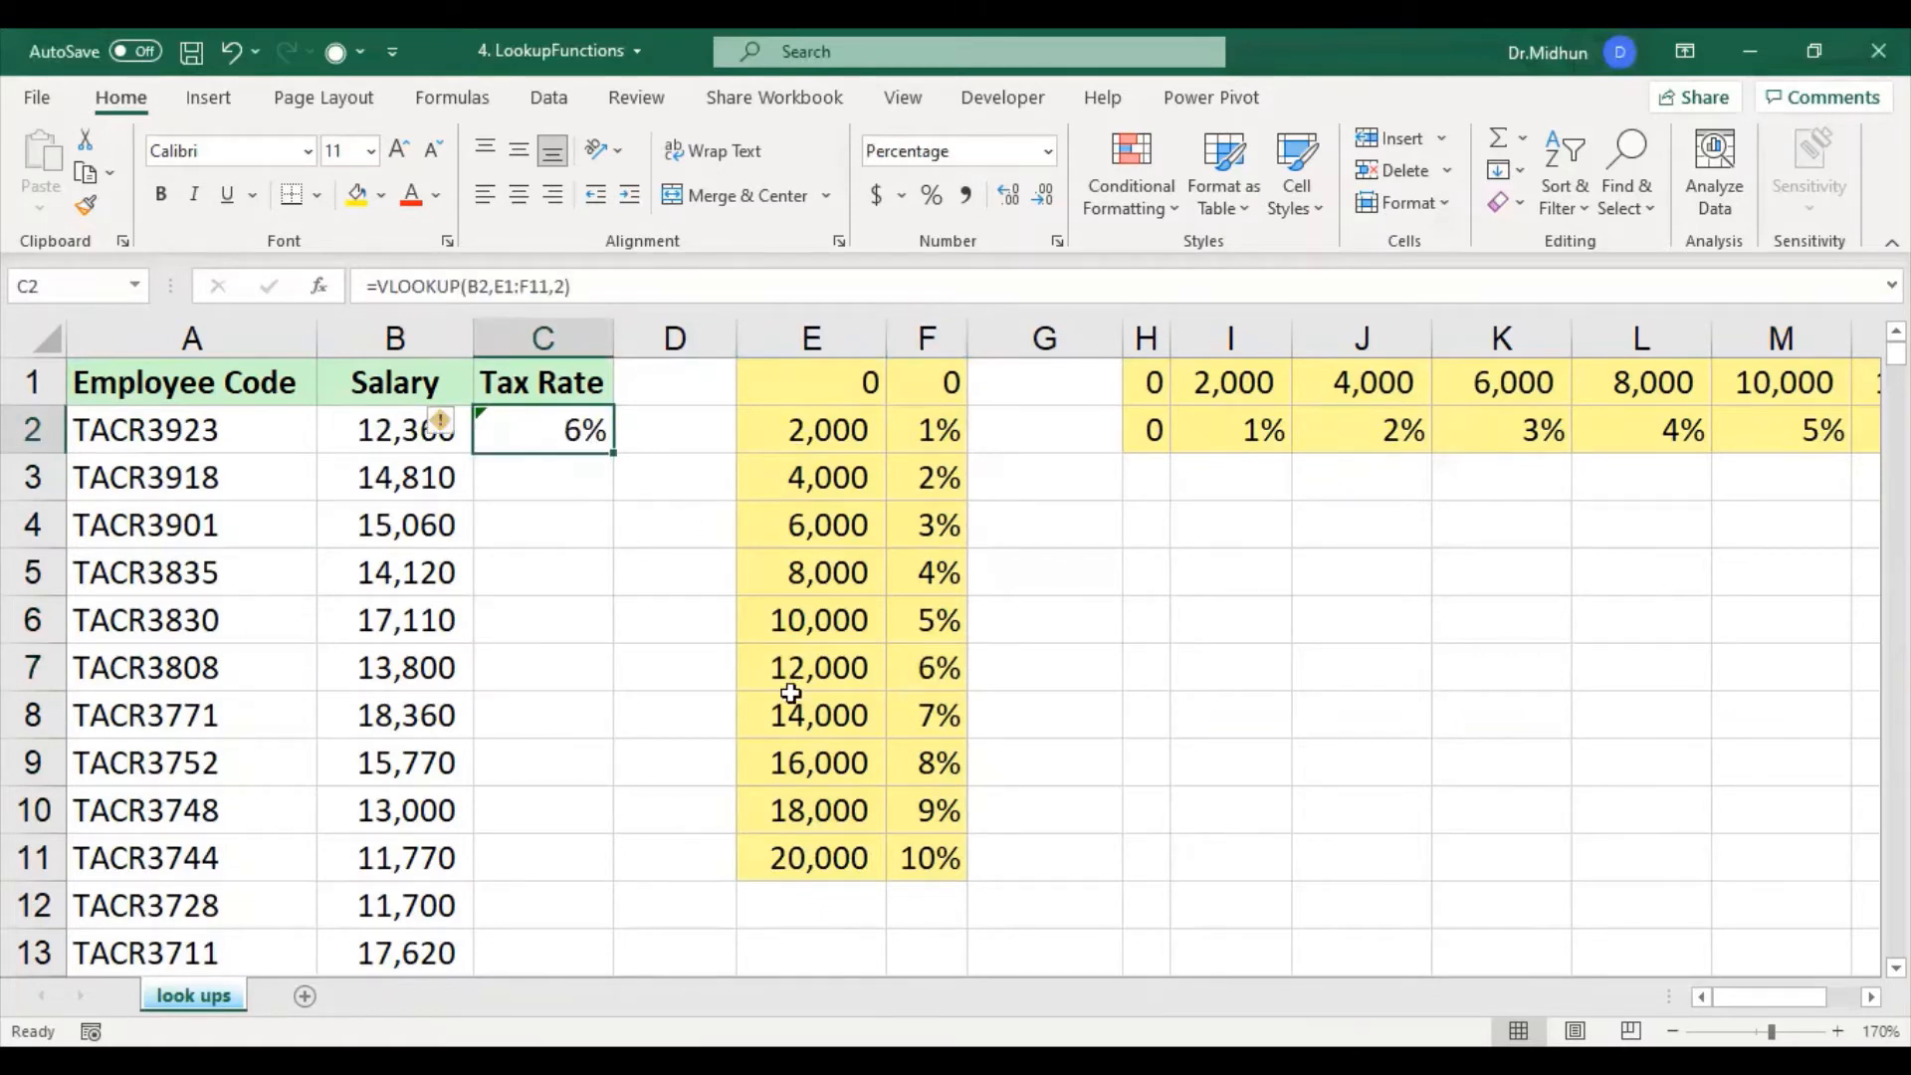
{"action": "left_click", "coordinate": [816, 715]}
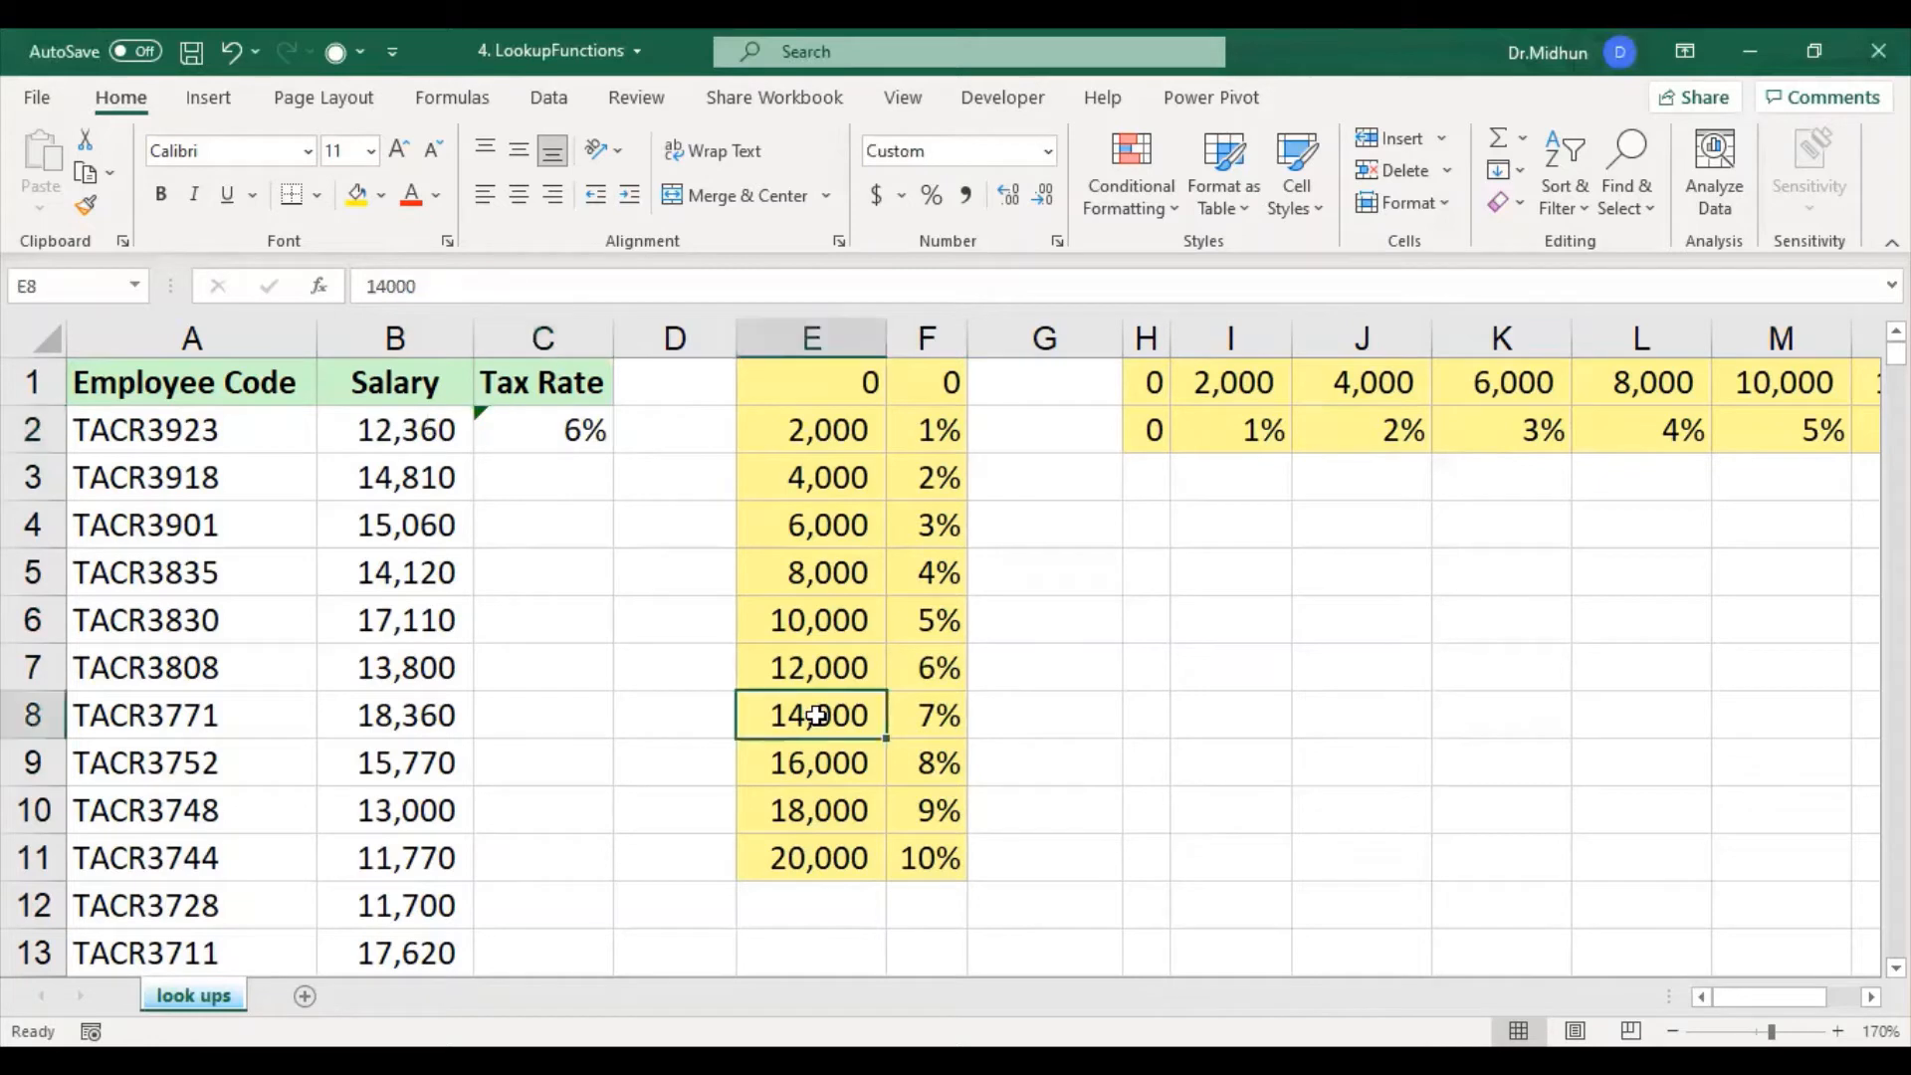
{"action": "left_click", "coordinate": [816, 674]}
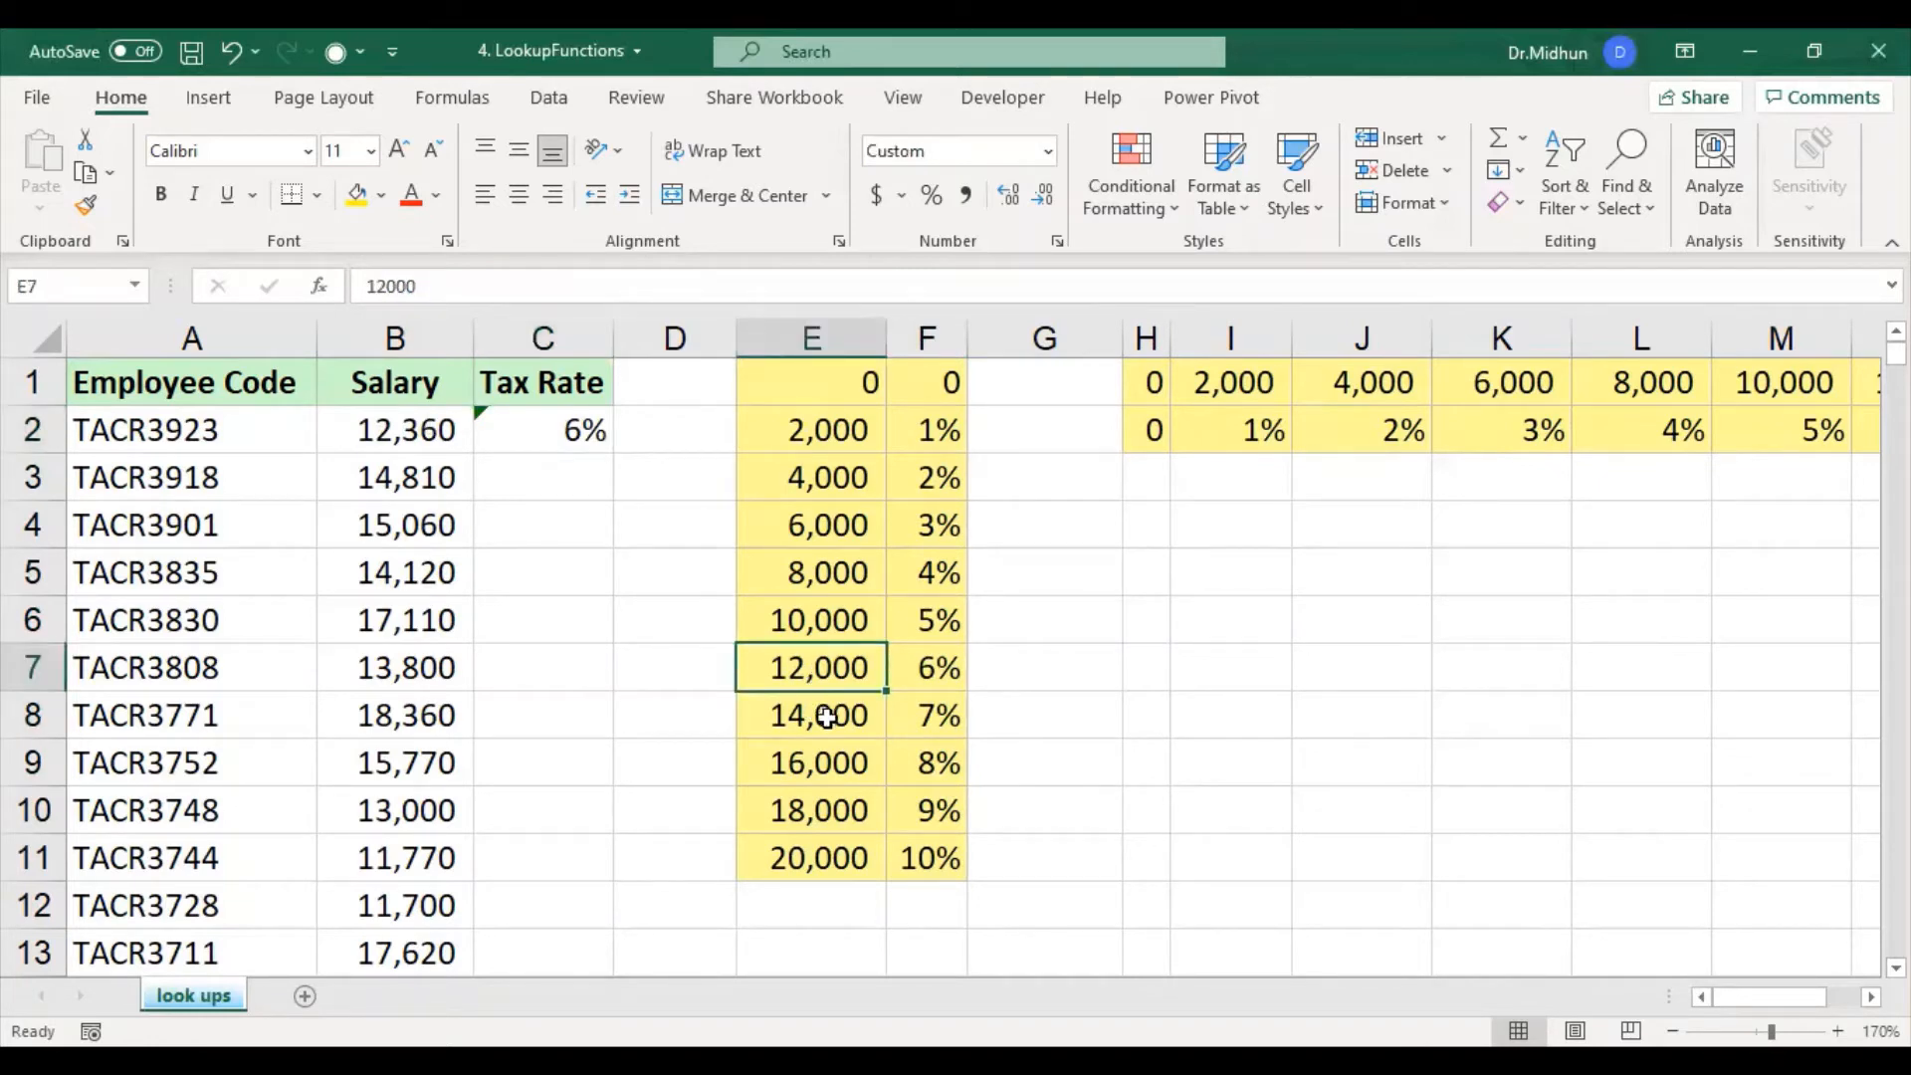
{"action": "left_click", "coordinate": [922, 670]}
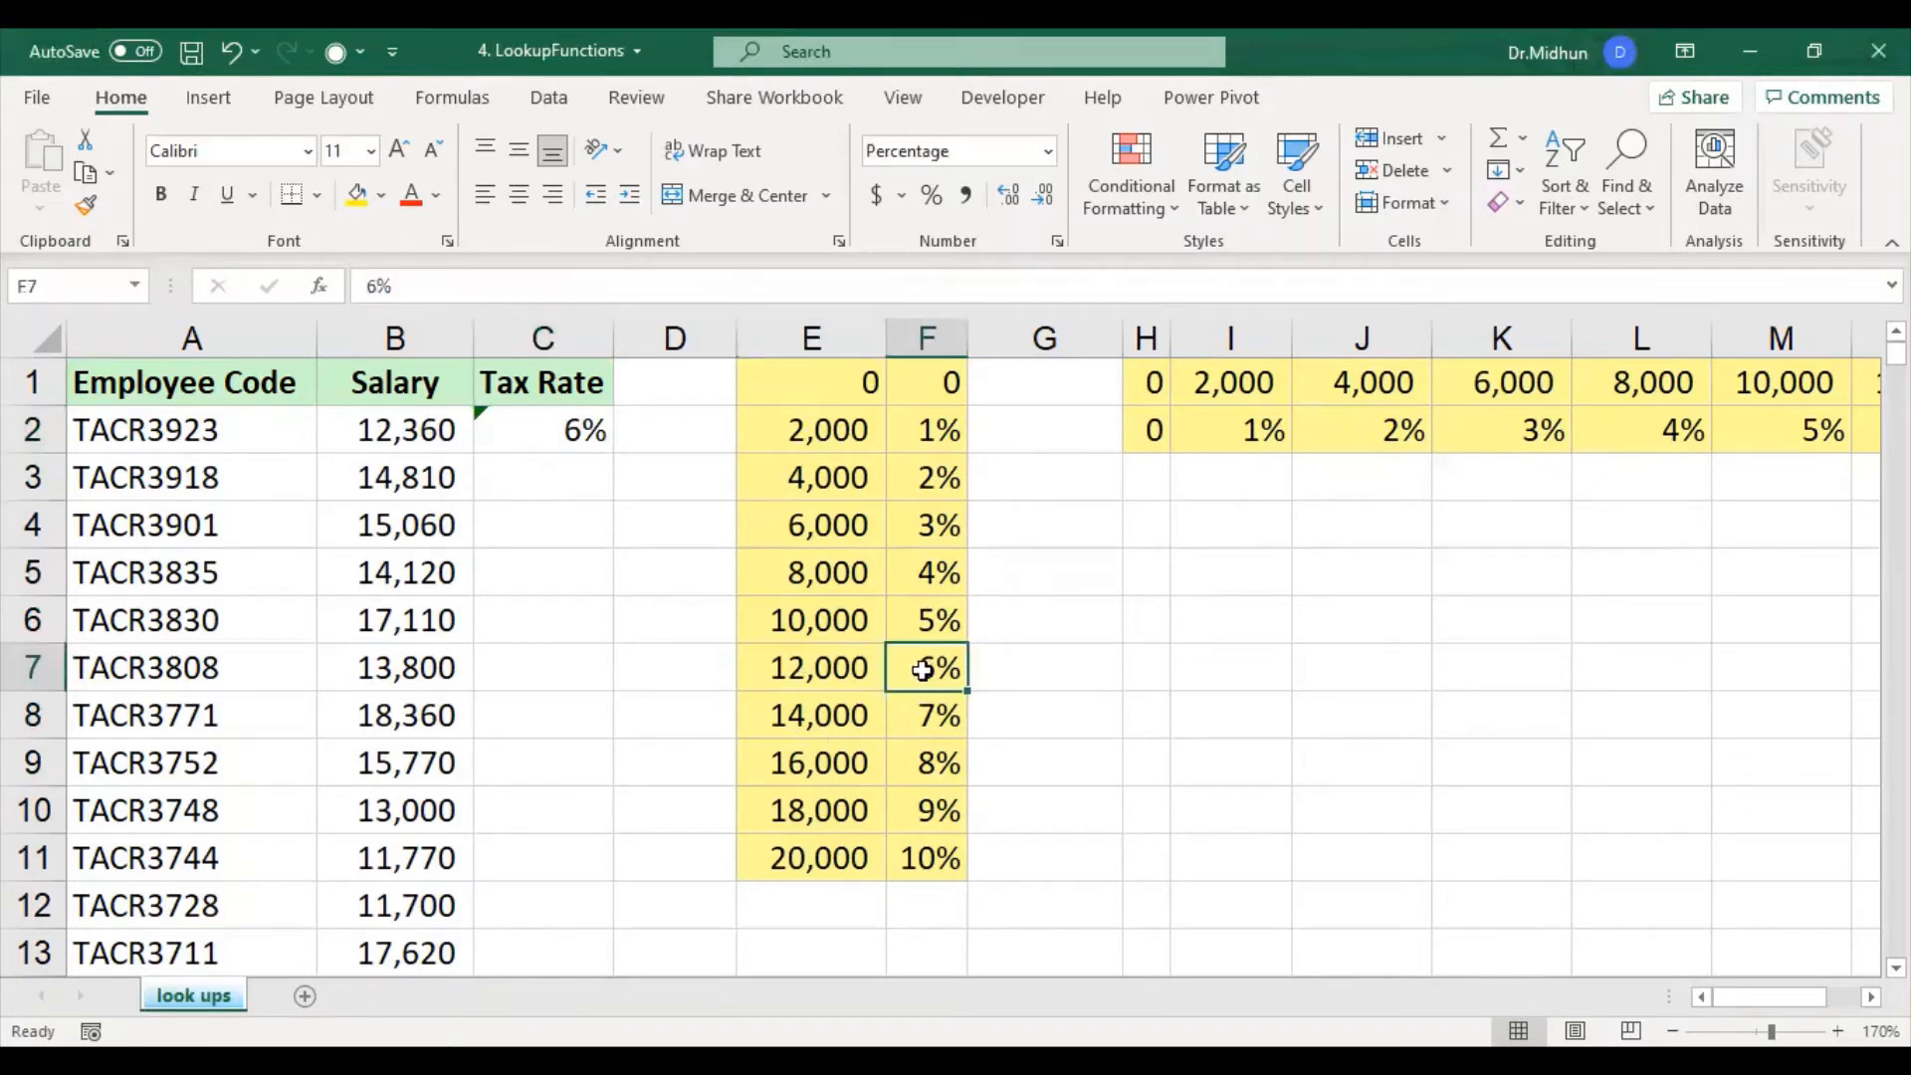
{"action": "left_click", "coordinate": [537, 423]}
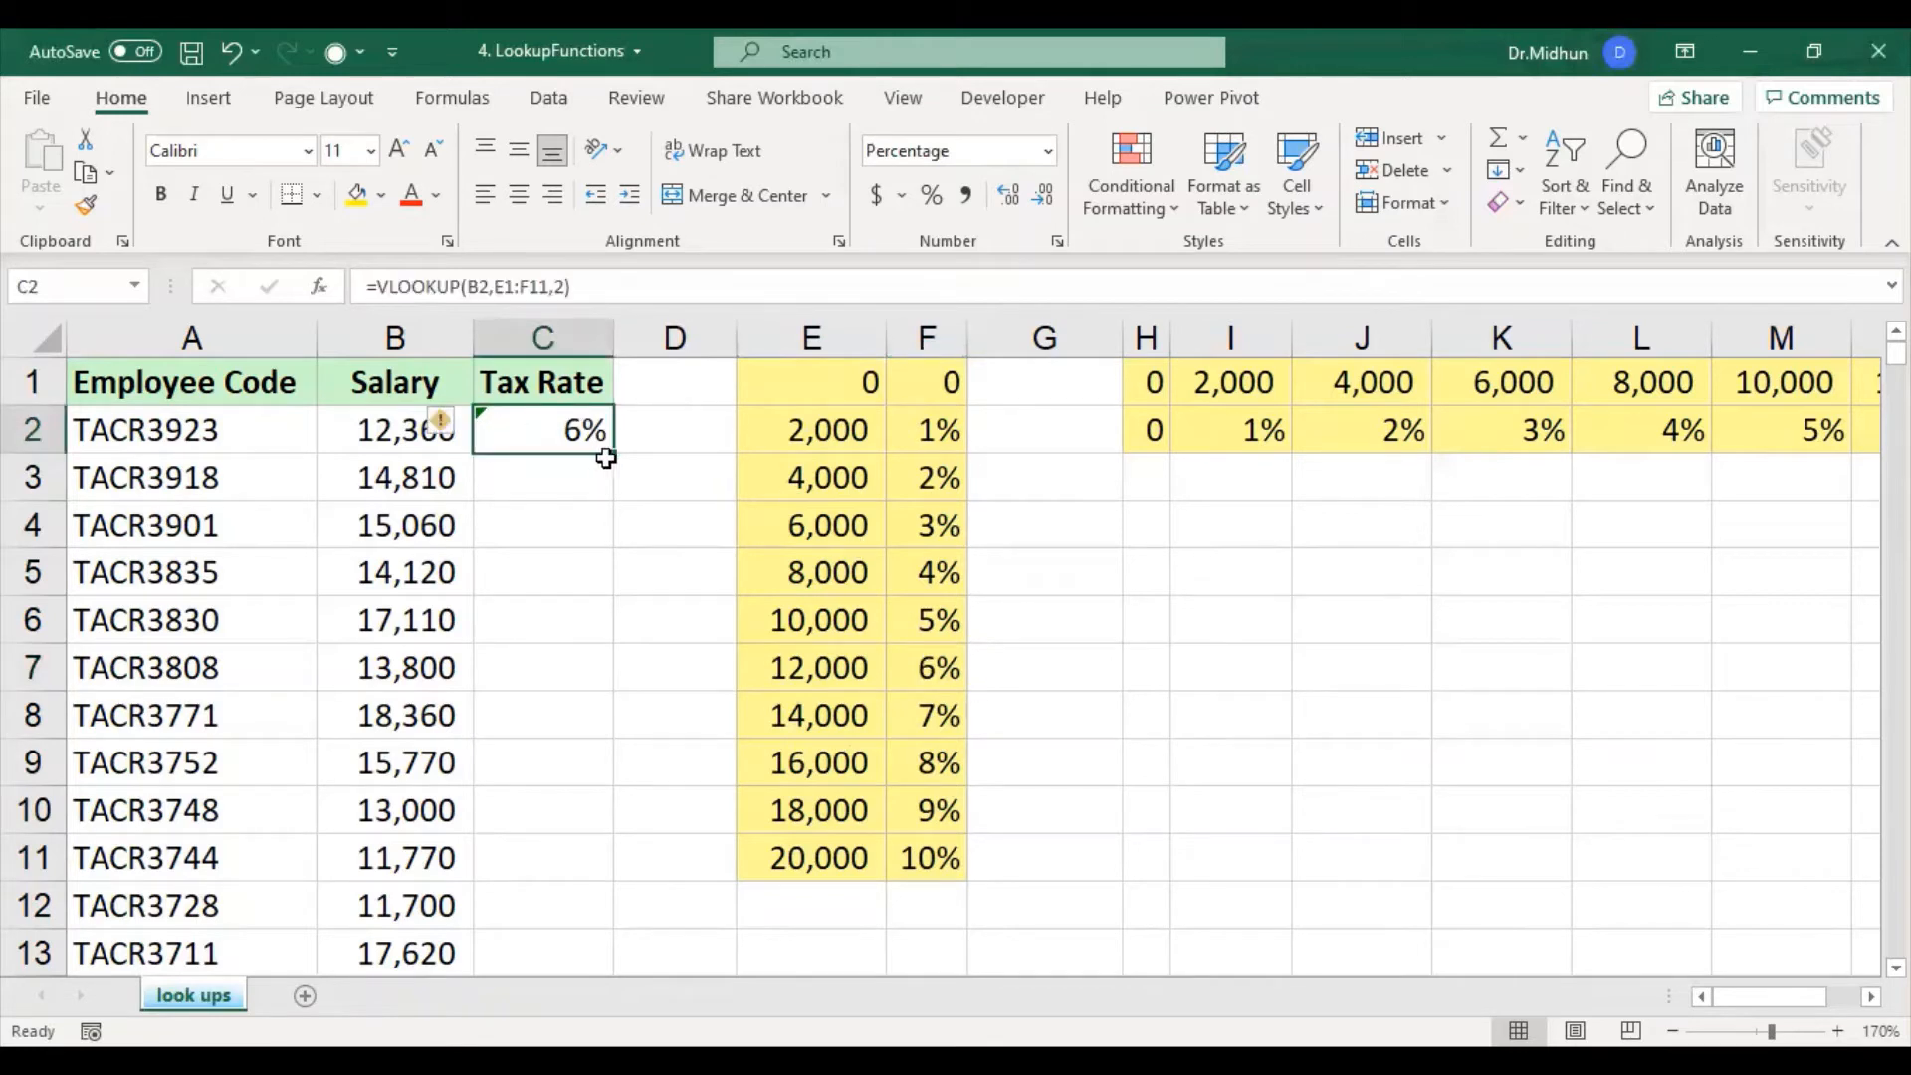
Step: Examine the empty Tax Rate cells below C2, the formula in C2 and the rate table E1:F11 it refers to
{"action": "left_click_drag", "start_coordinate": [558, 478], "coordinate": [560, 970]}
{"action": "key", "text": "shift+Up"}
{"action": "key", "text": "shift+Up"}
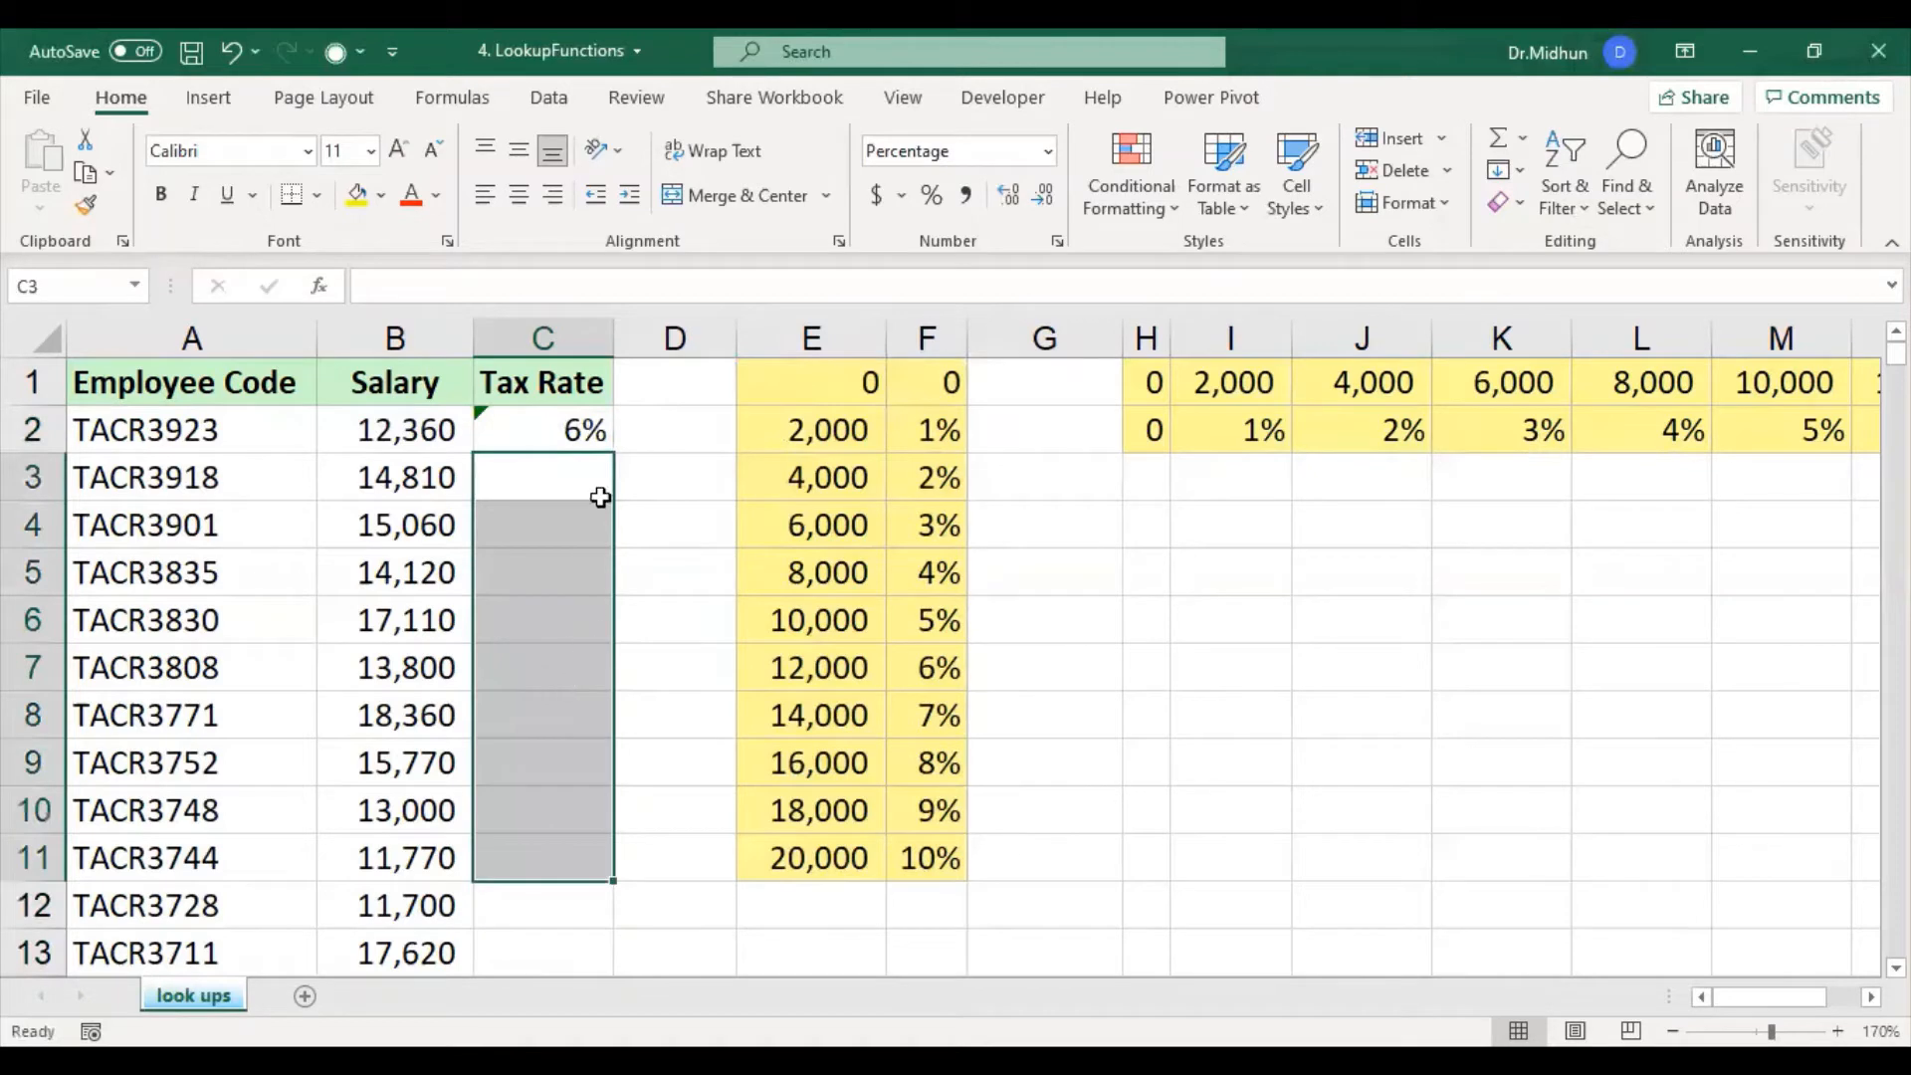
{"action": "left_click", "coordinate": [575, 440]}
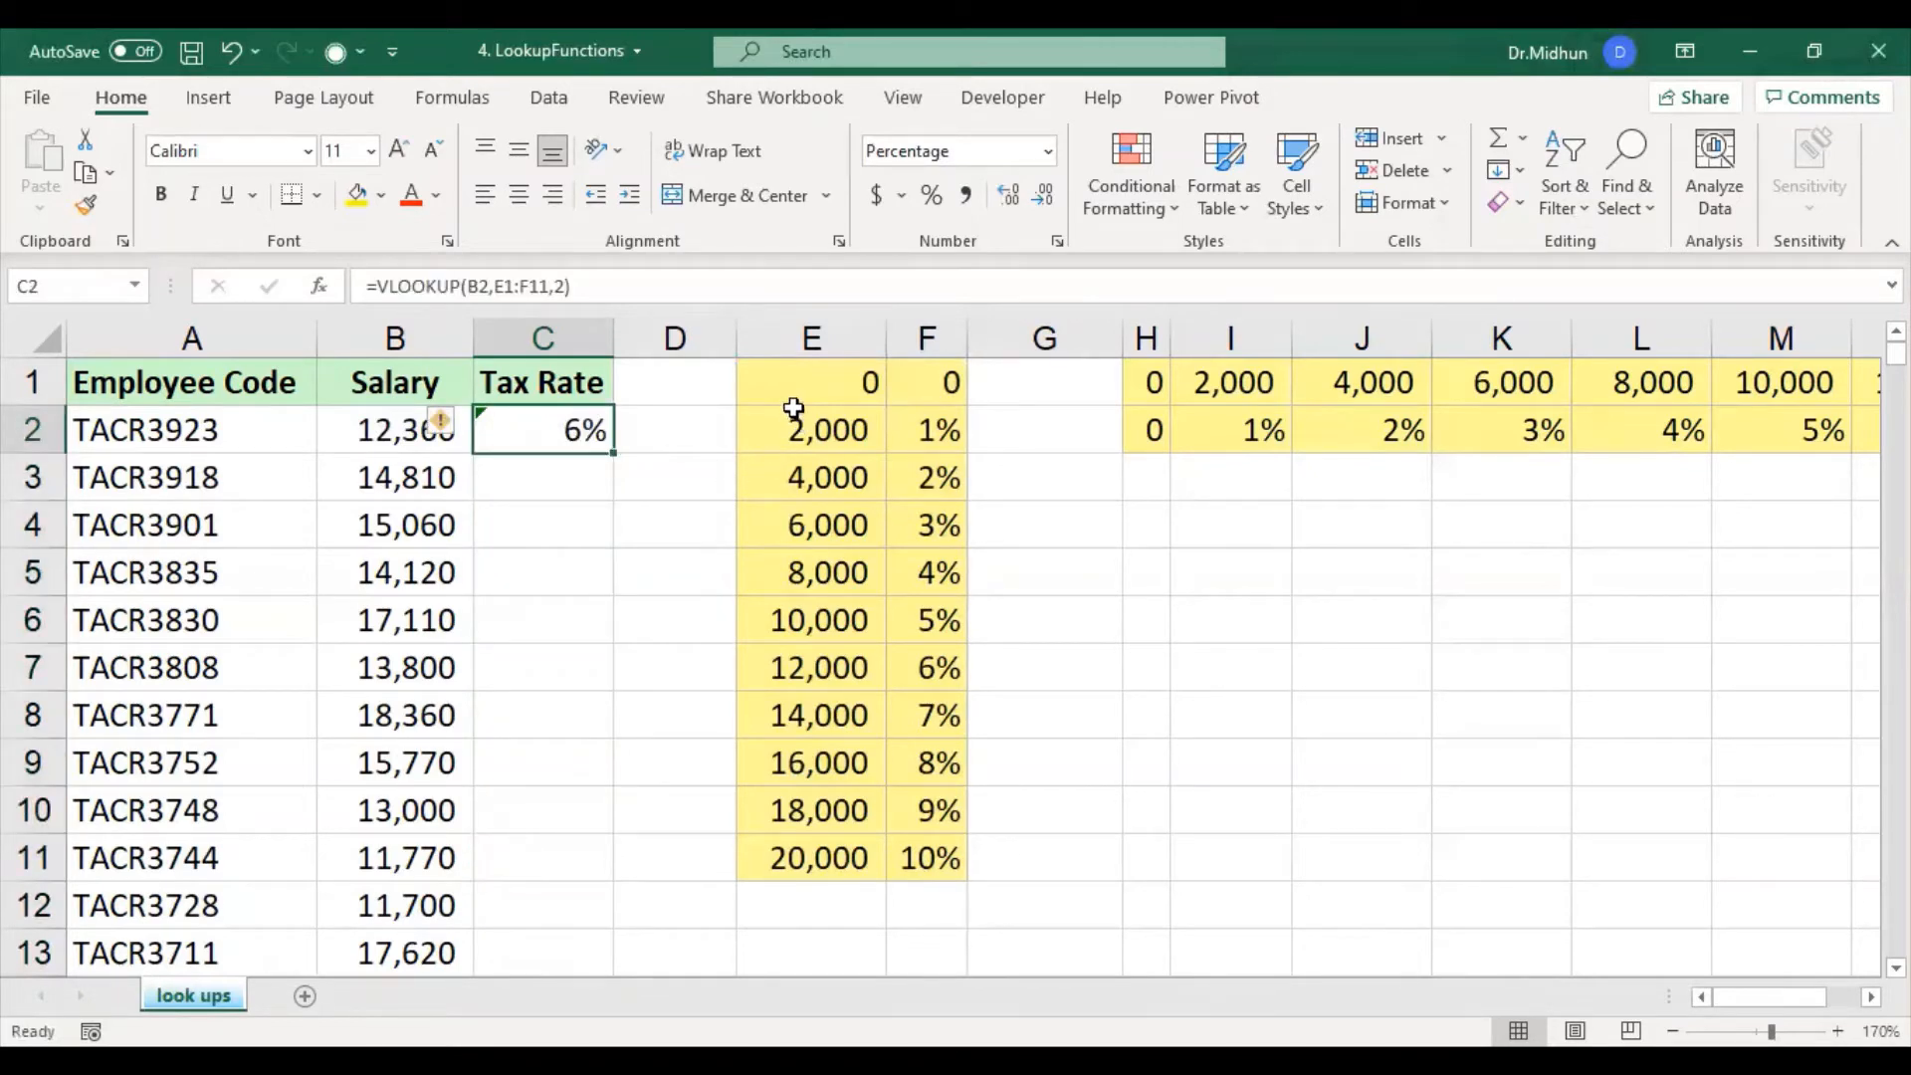
{"action": "left_click_drag", "start_coordinate": [812, 385], "coordinate": [930, 524]}
{"action": "left_click_drag", "start_coordinate": [920, 779], "coordinate": [923, 854]}
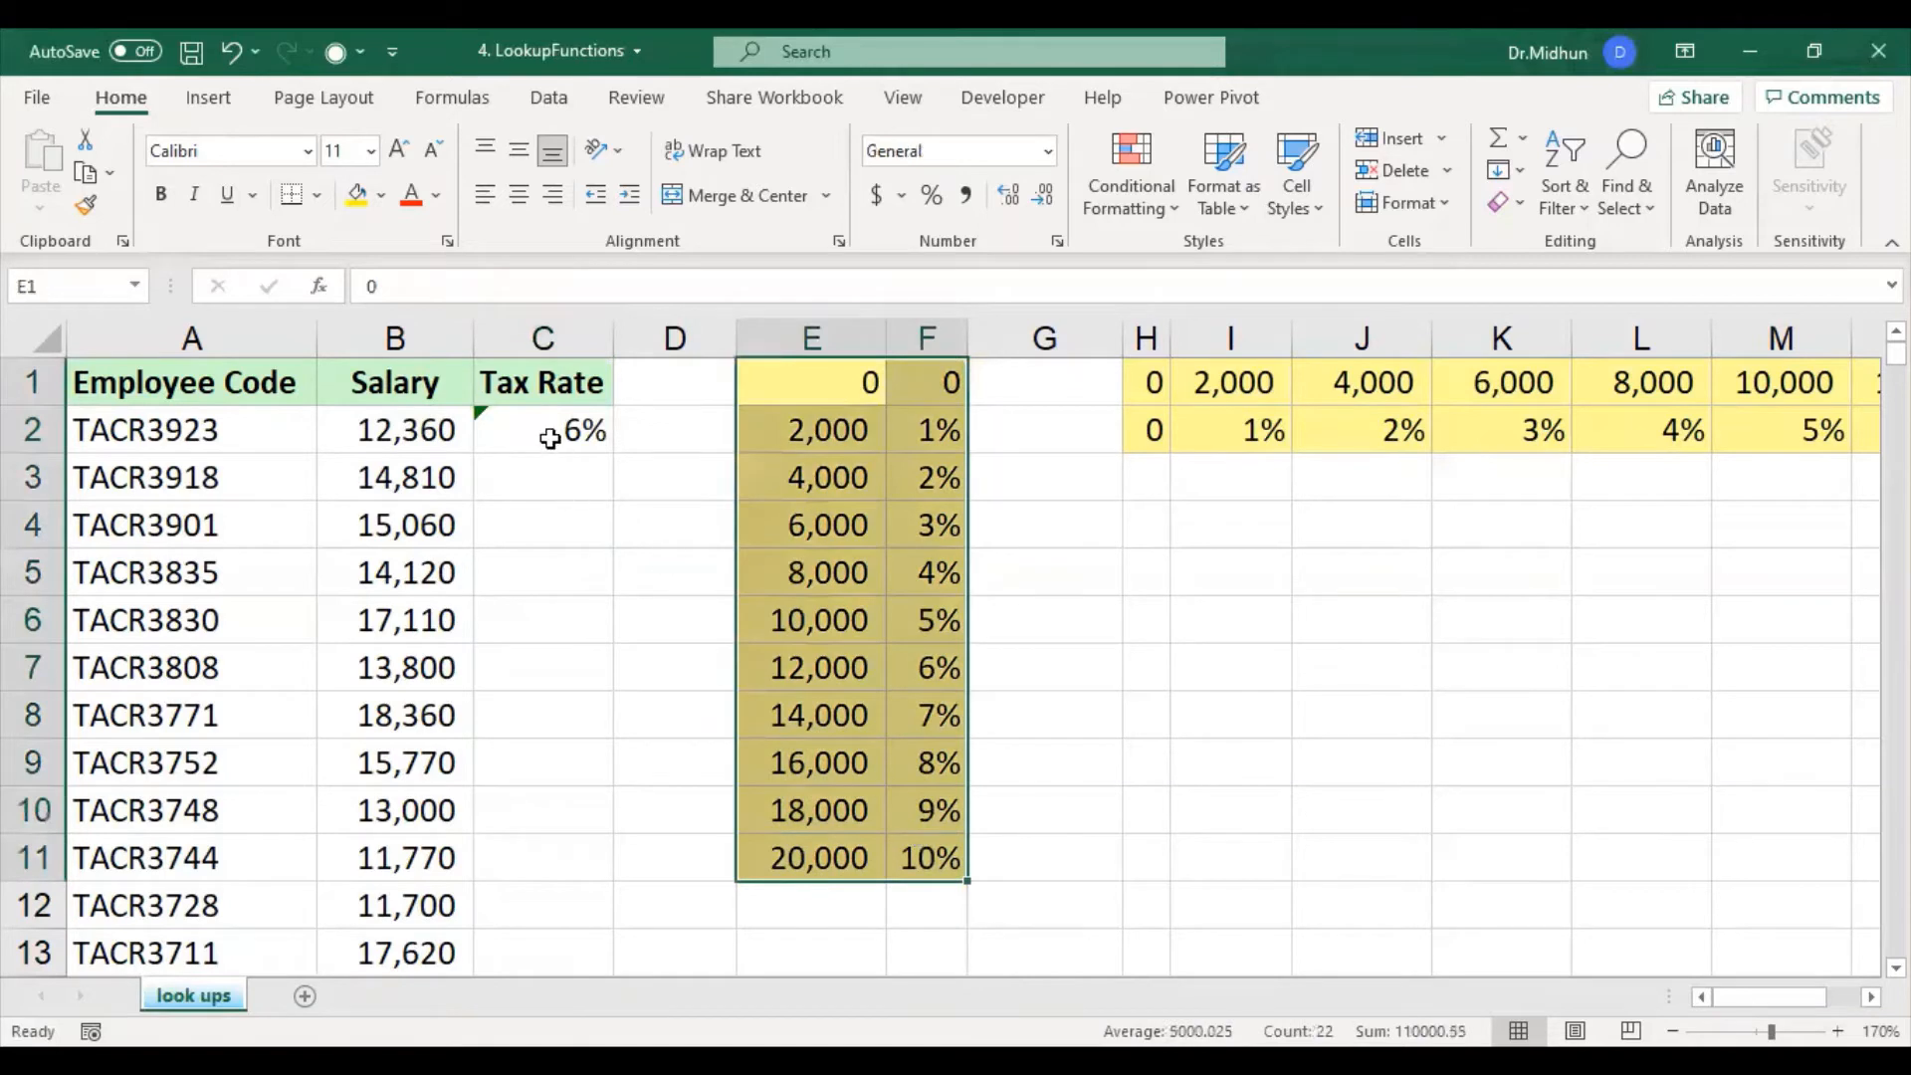
Step: Make the table array in C2's VLOOKUP formula absolute as $E$1:$F$11
{"action": "left_click", "coordinate": [550, 438]}
{"action": "double_click", "coordinate": [553, 432]}
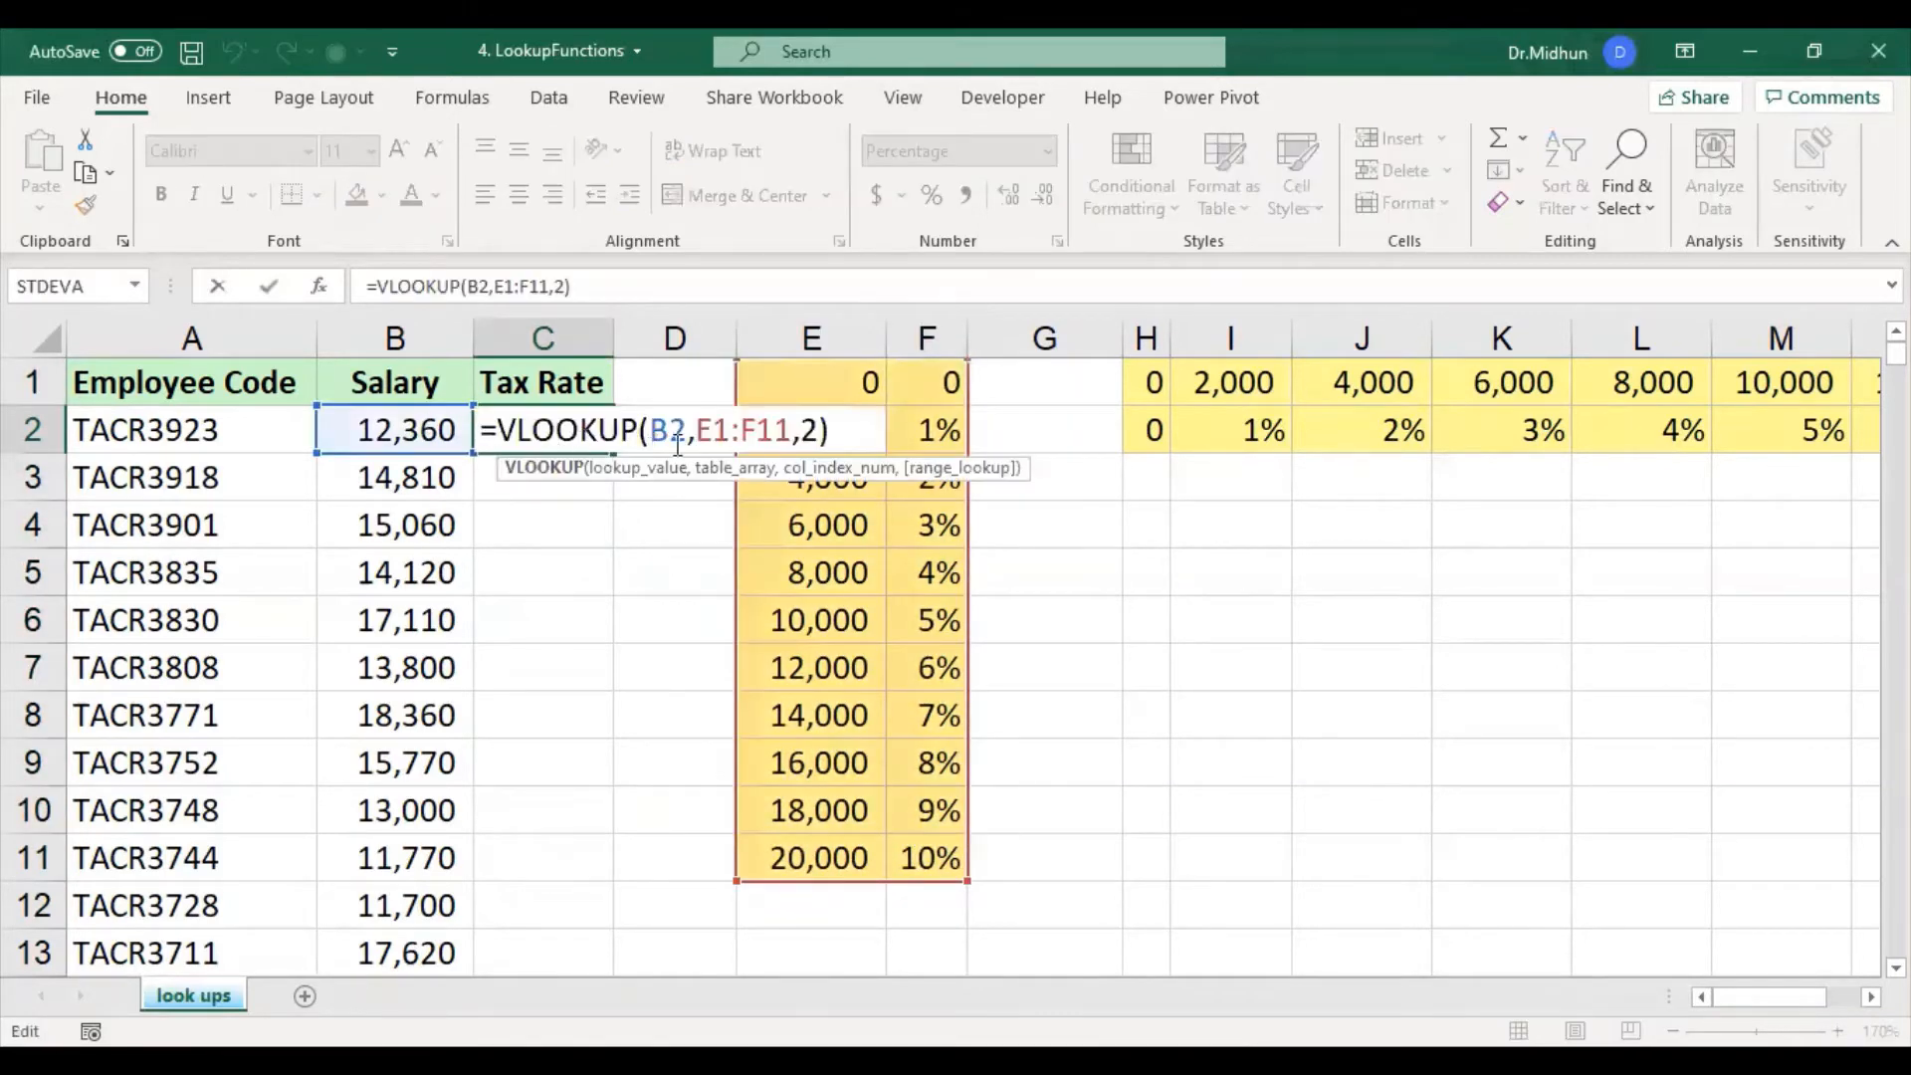
{"action": "left_click_drag", "start_coordinate": [694, 426], "coordinate": [792, 429]}
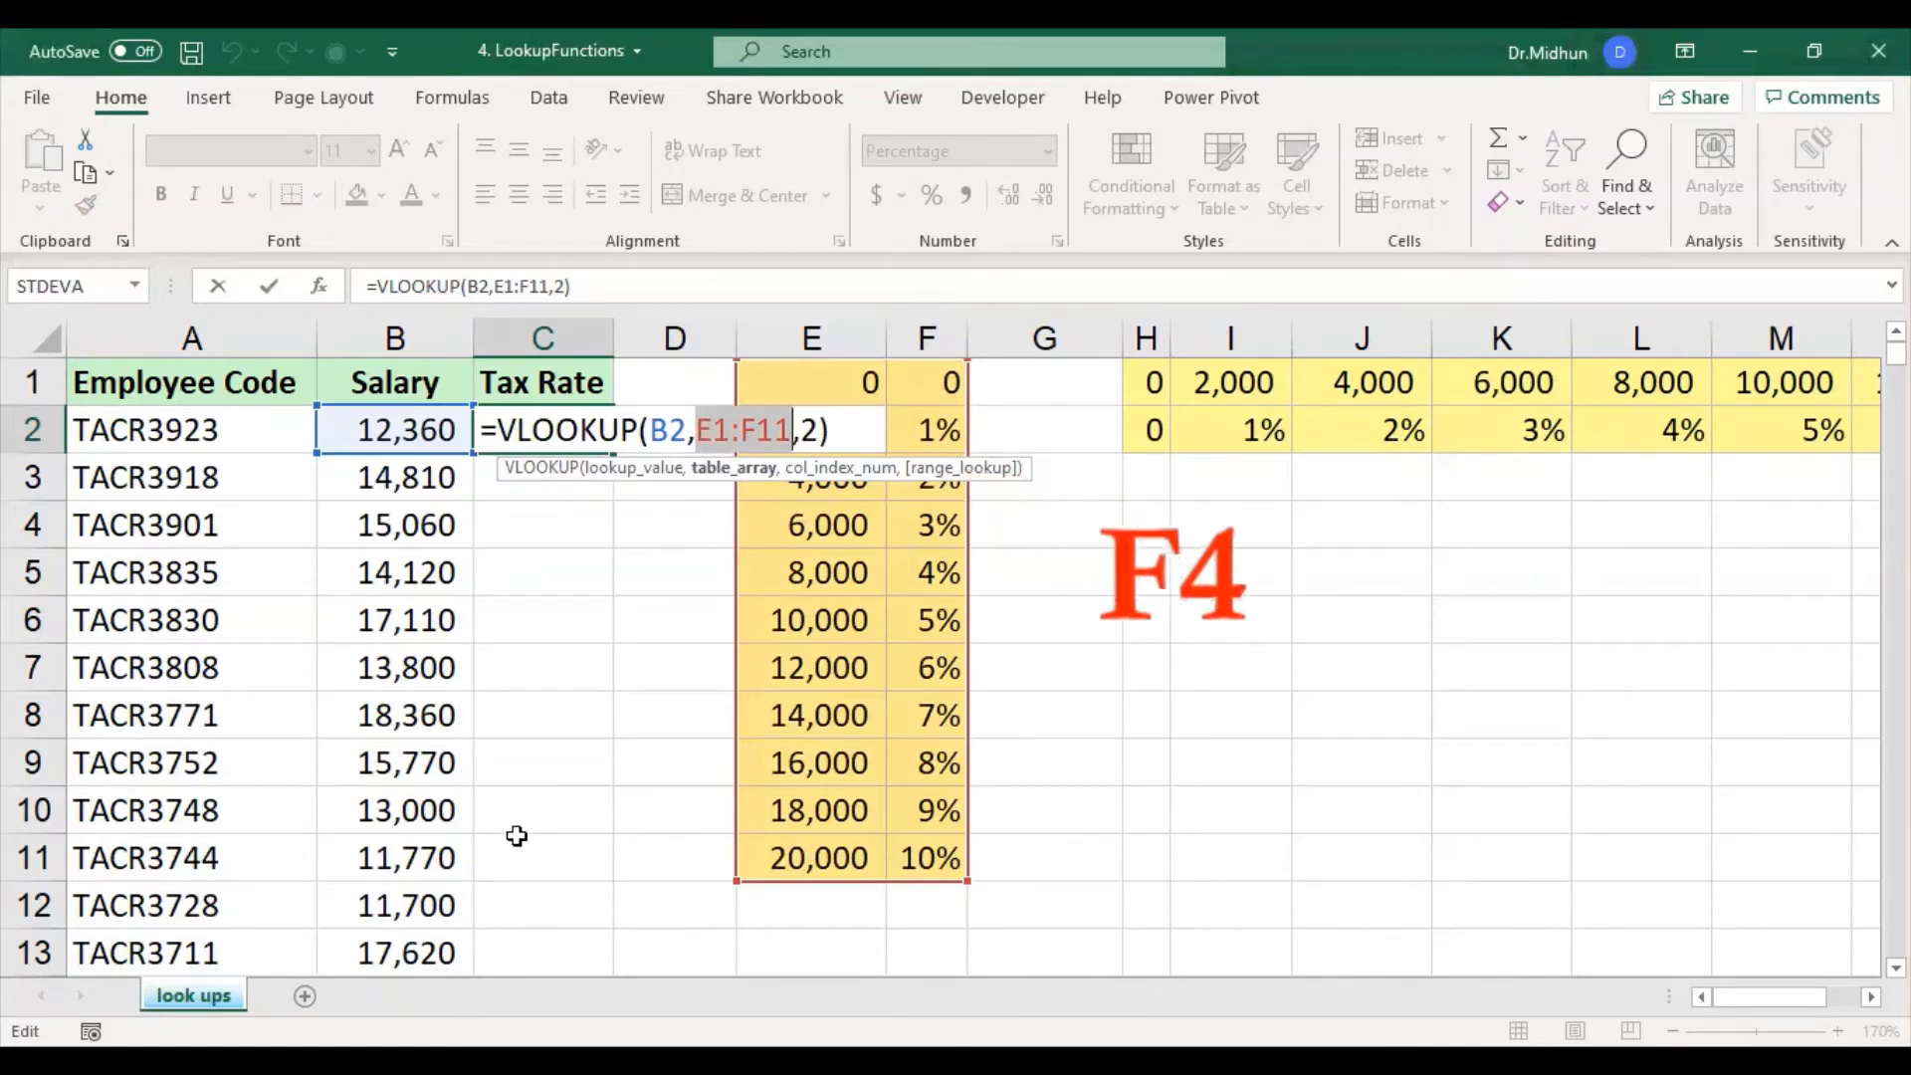
{"action": "key", "text": "F4"}
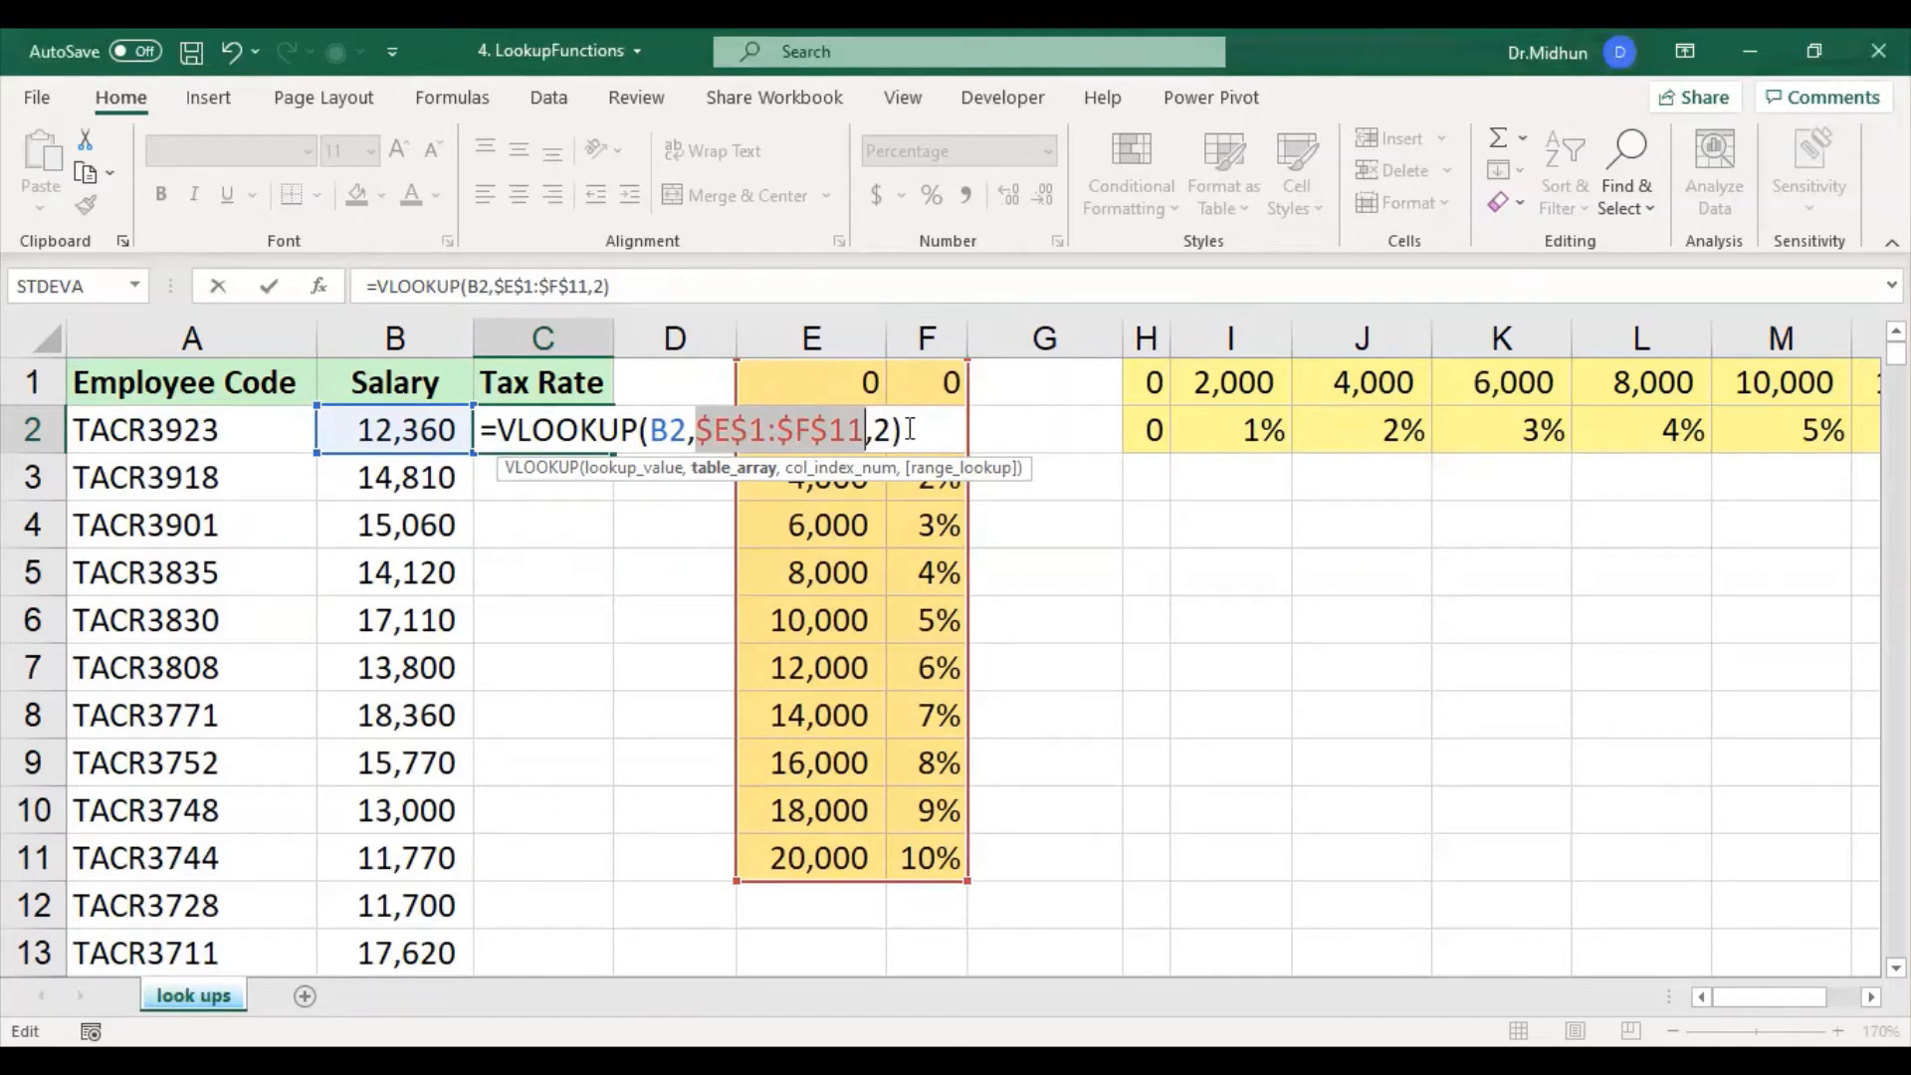
{"action": "key", "text": "Return"}
{"action": "left_click", "coordinate": [590, 422]}
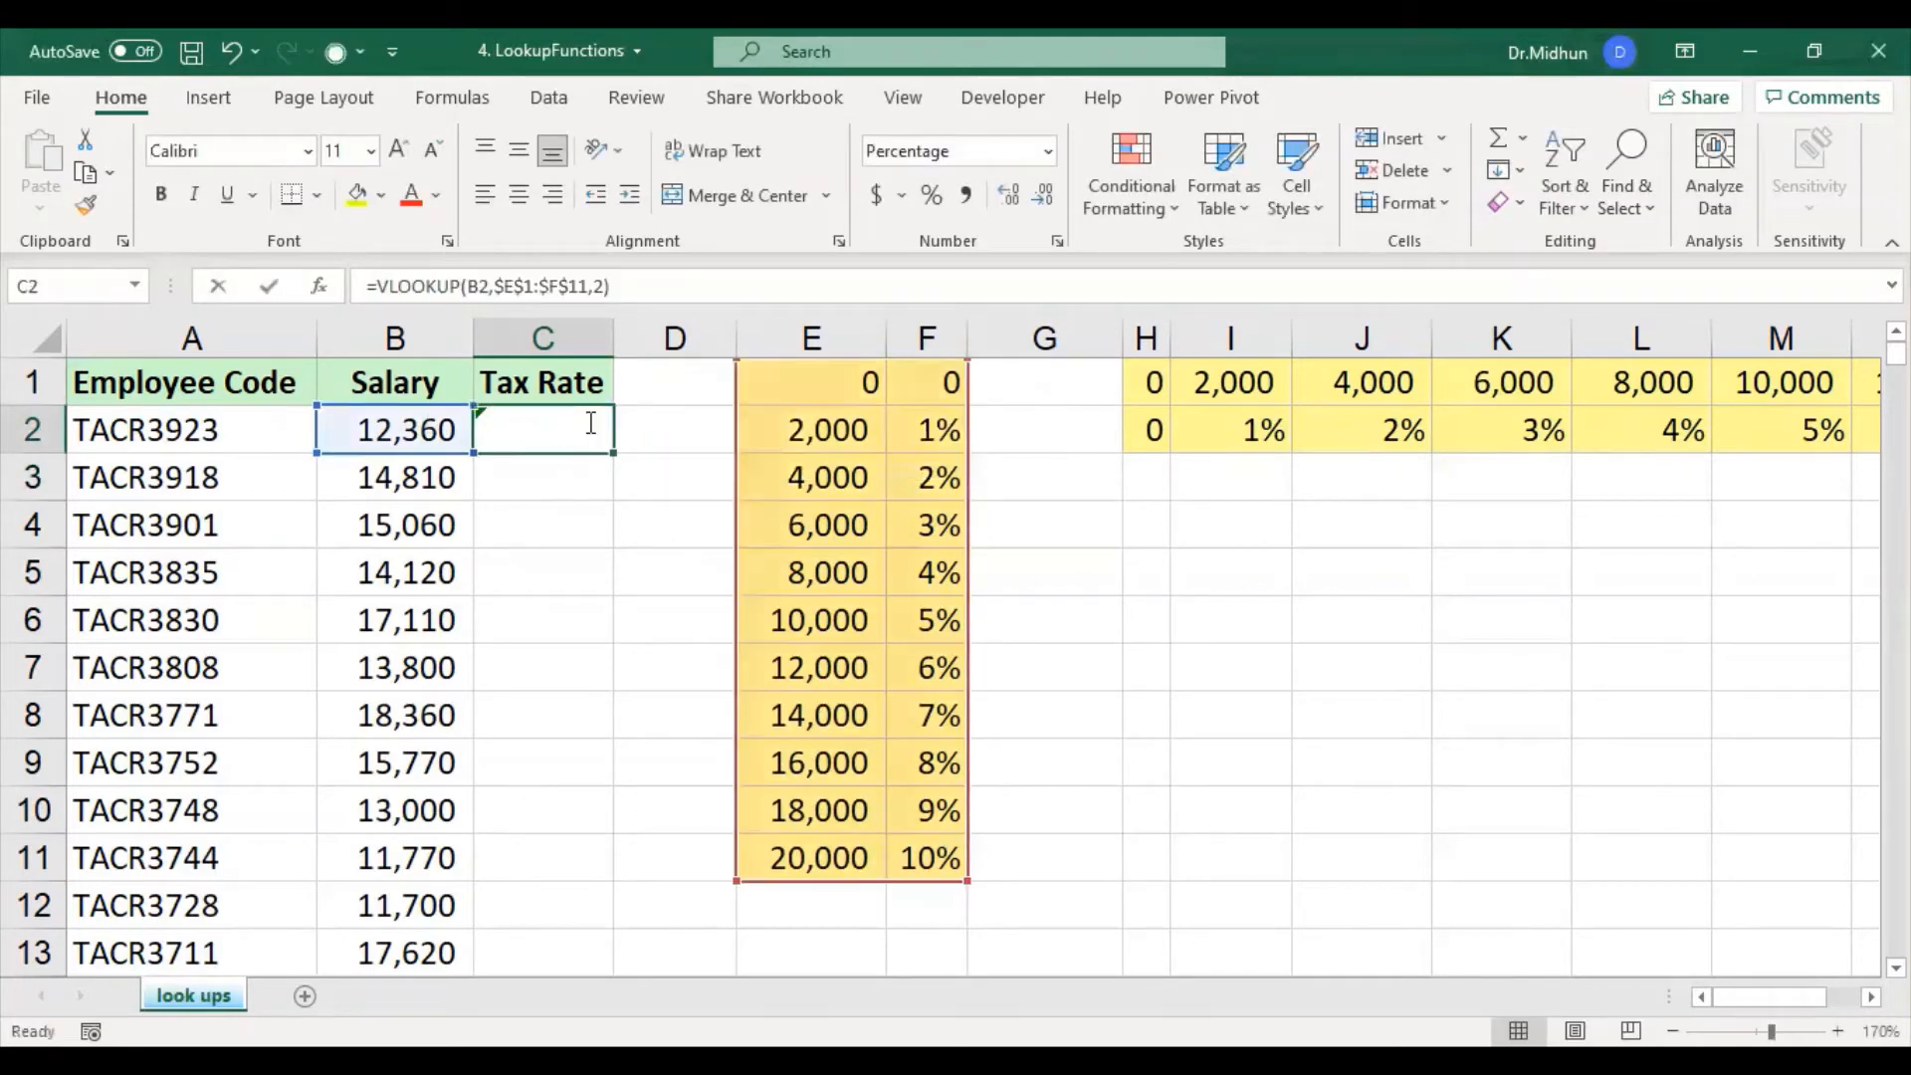
{"action": "double_click", "coordinate": [590, 422]}
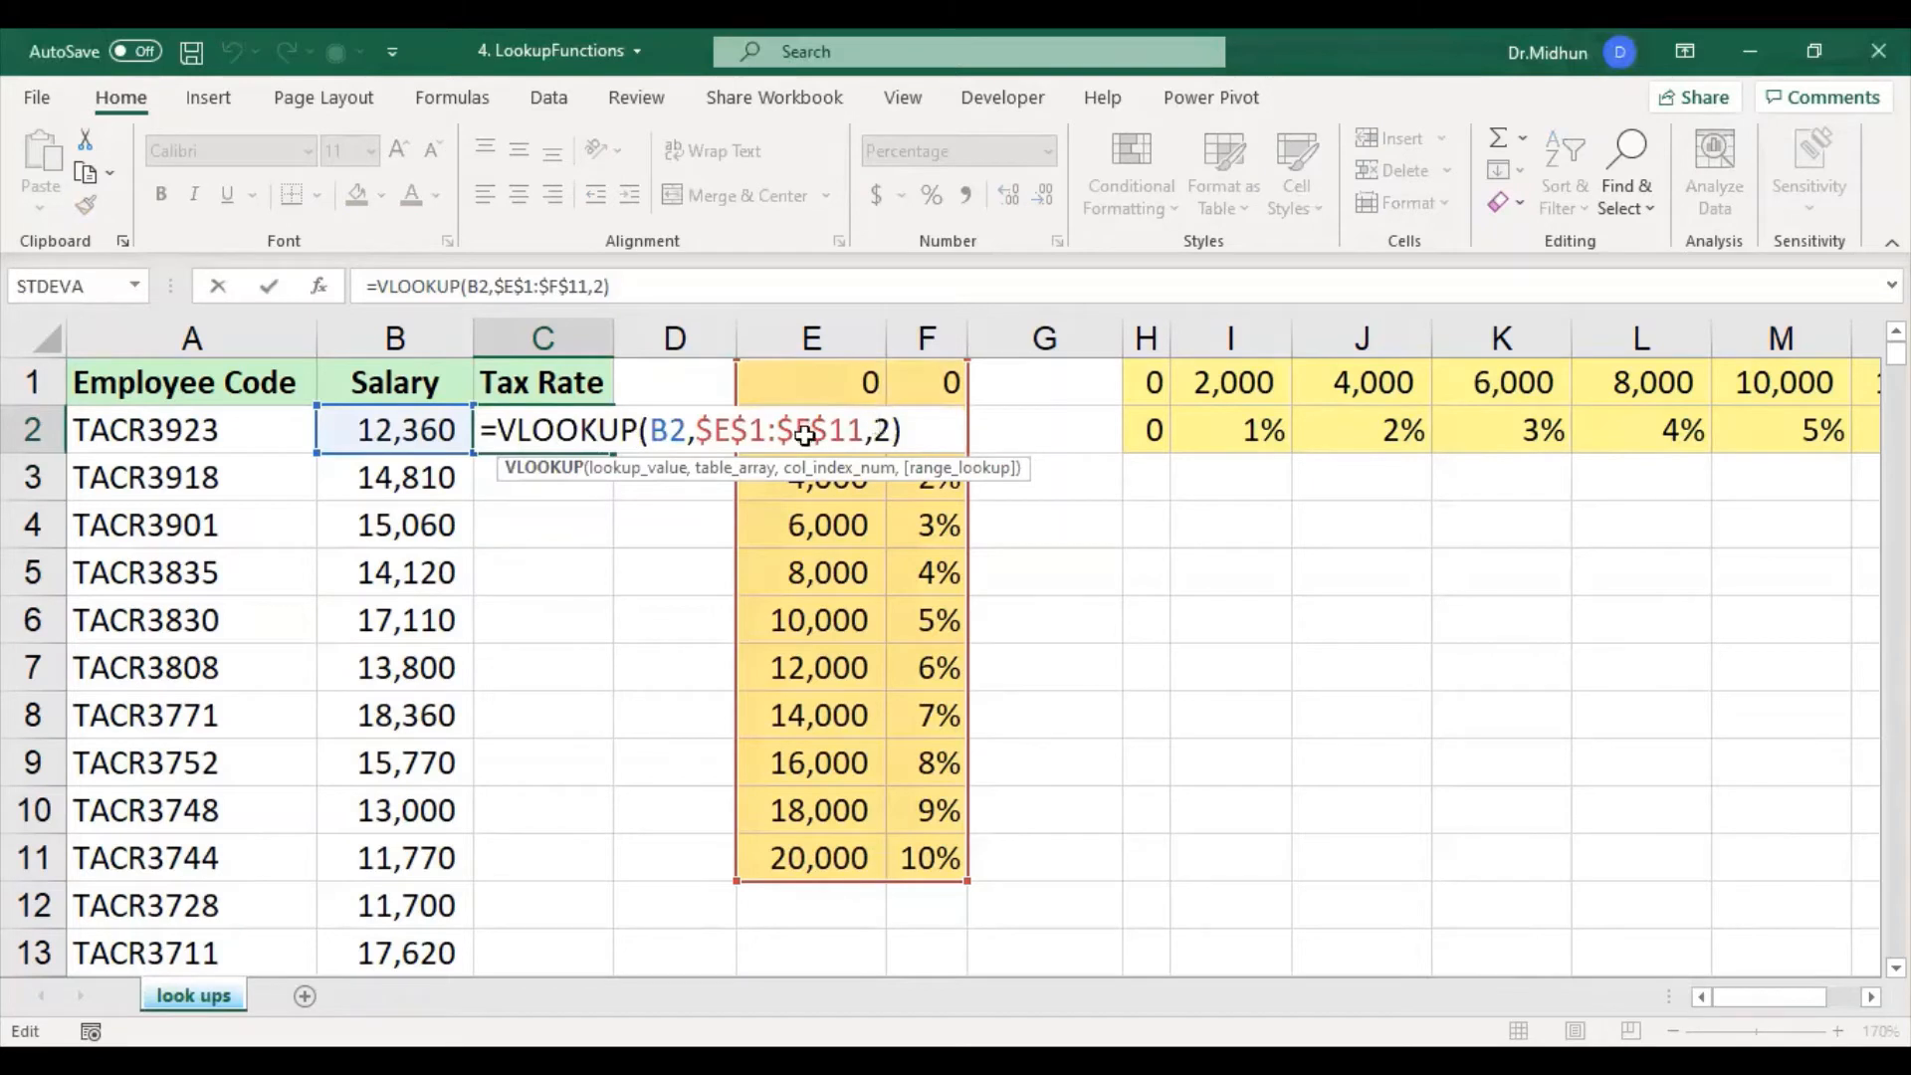
{"action": "key", "text": "Return"}
Step: Fill the VLOOKUP formula from C2 down the Tax Rate column for all employees
{"action": "left_click", "coordinate": [584, 436]}
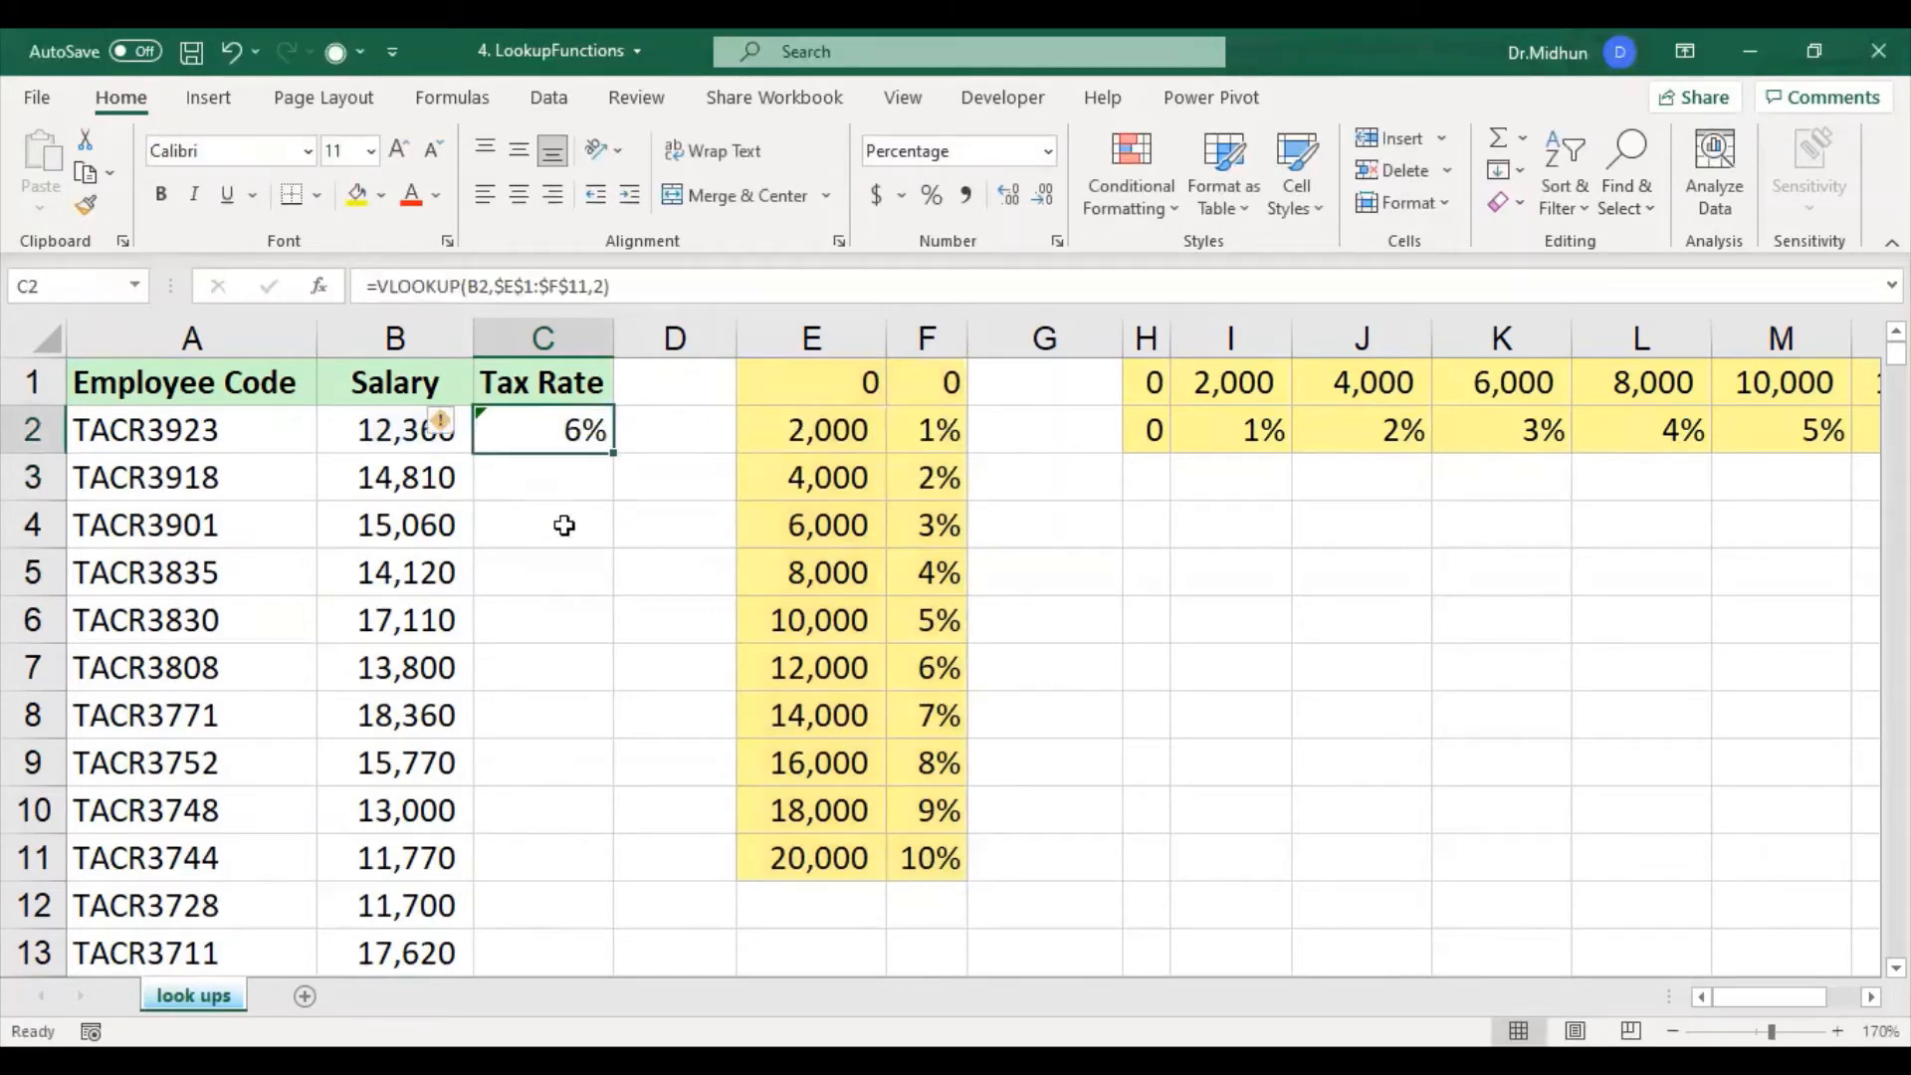
{"action": "double_click", "coordinate": [614, 455]}
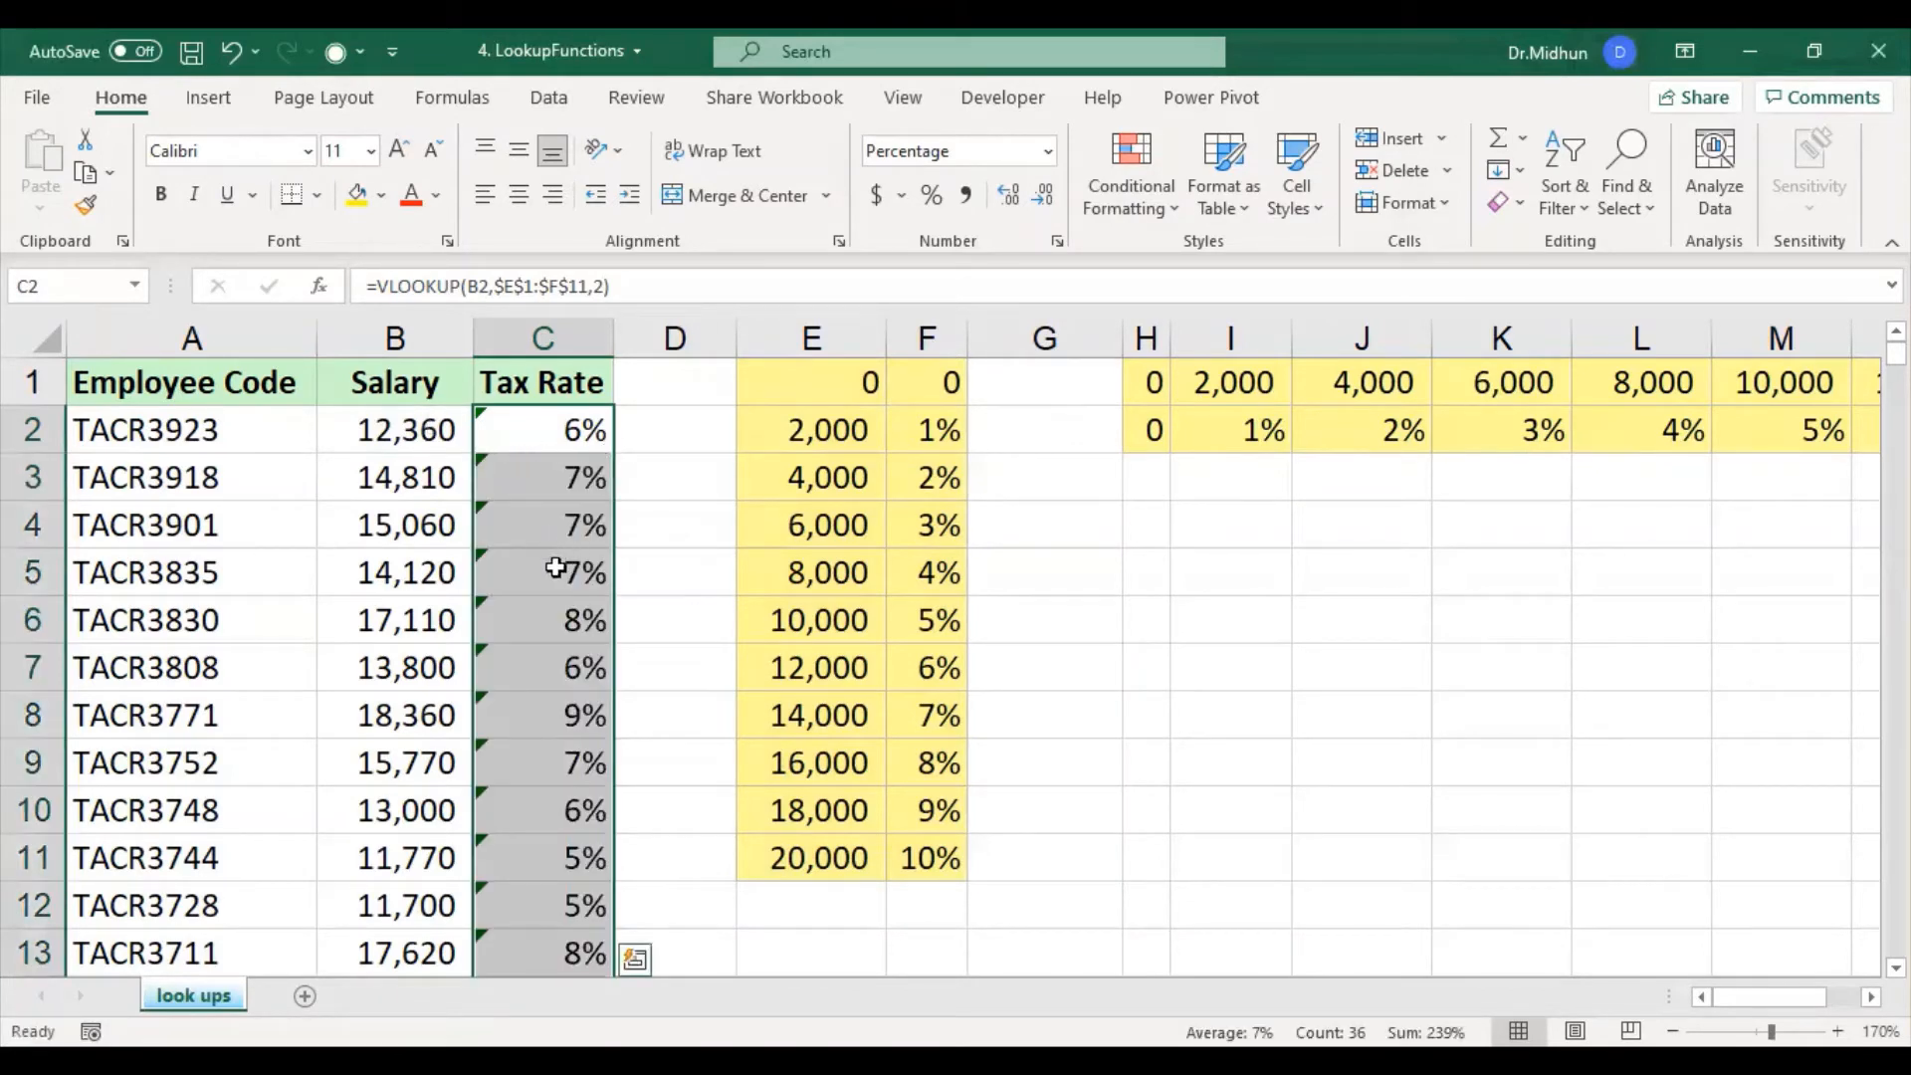
{"action": "left_click", "coordinate": [635, 635]}
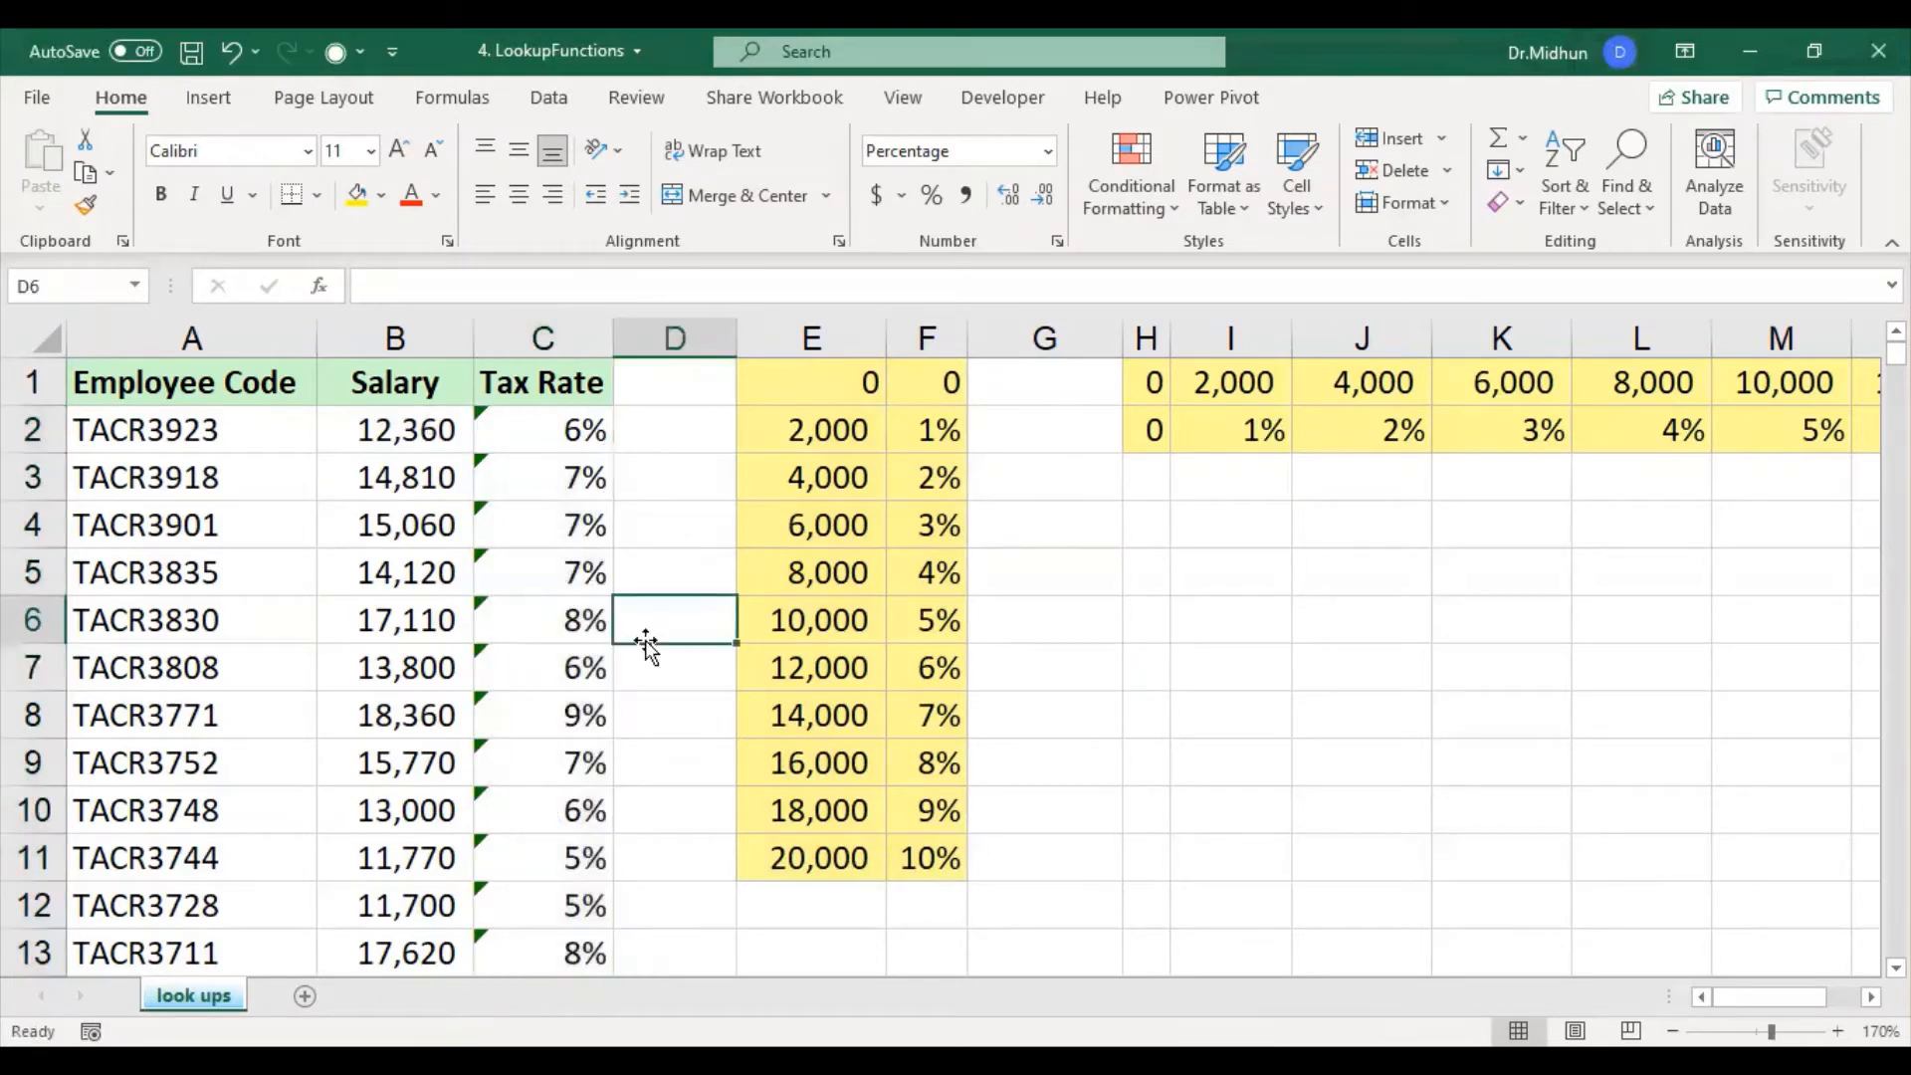
Step: Check the tax rate of the last employee by comparing the salary in B37 with the bracket in E9 and the rate in F9
{"action": "scroll", "coordinate": [597, 657], "scroll_direction": "down", "scroll_amount": 4}
{"action": "scroll", "coordinate": [577, 668], "scroll_direction": "down", "scroll_amount": 9}
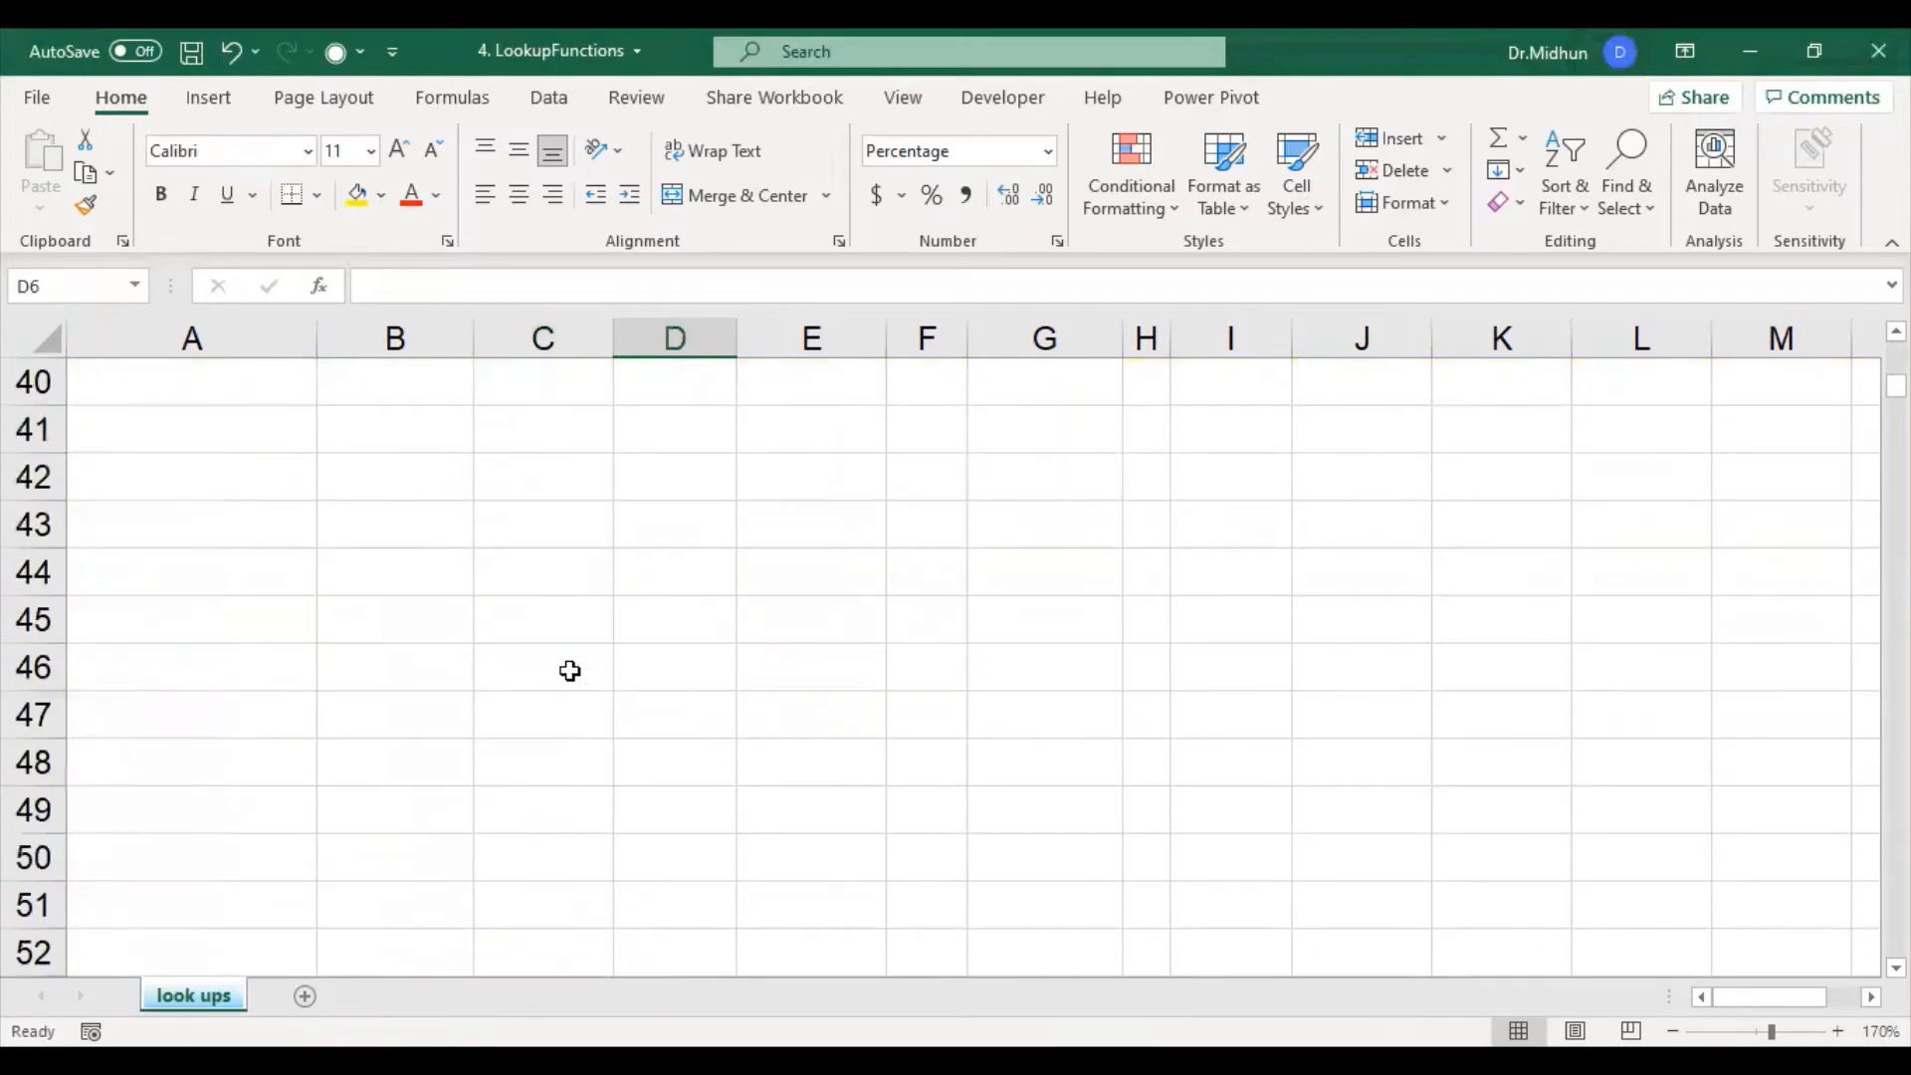
{"action": "scroll", "coordinate": [572, 669], "scroll_direction": "up", "scroll_amount": 3}
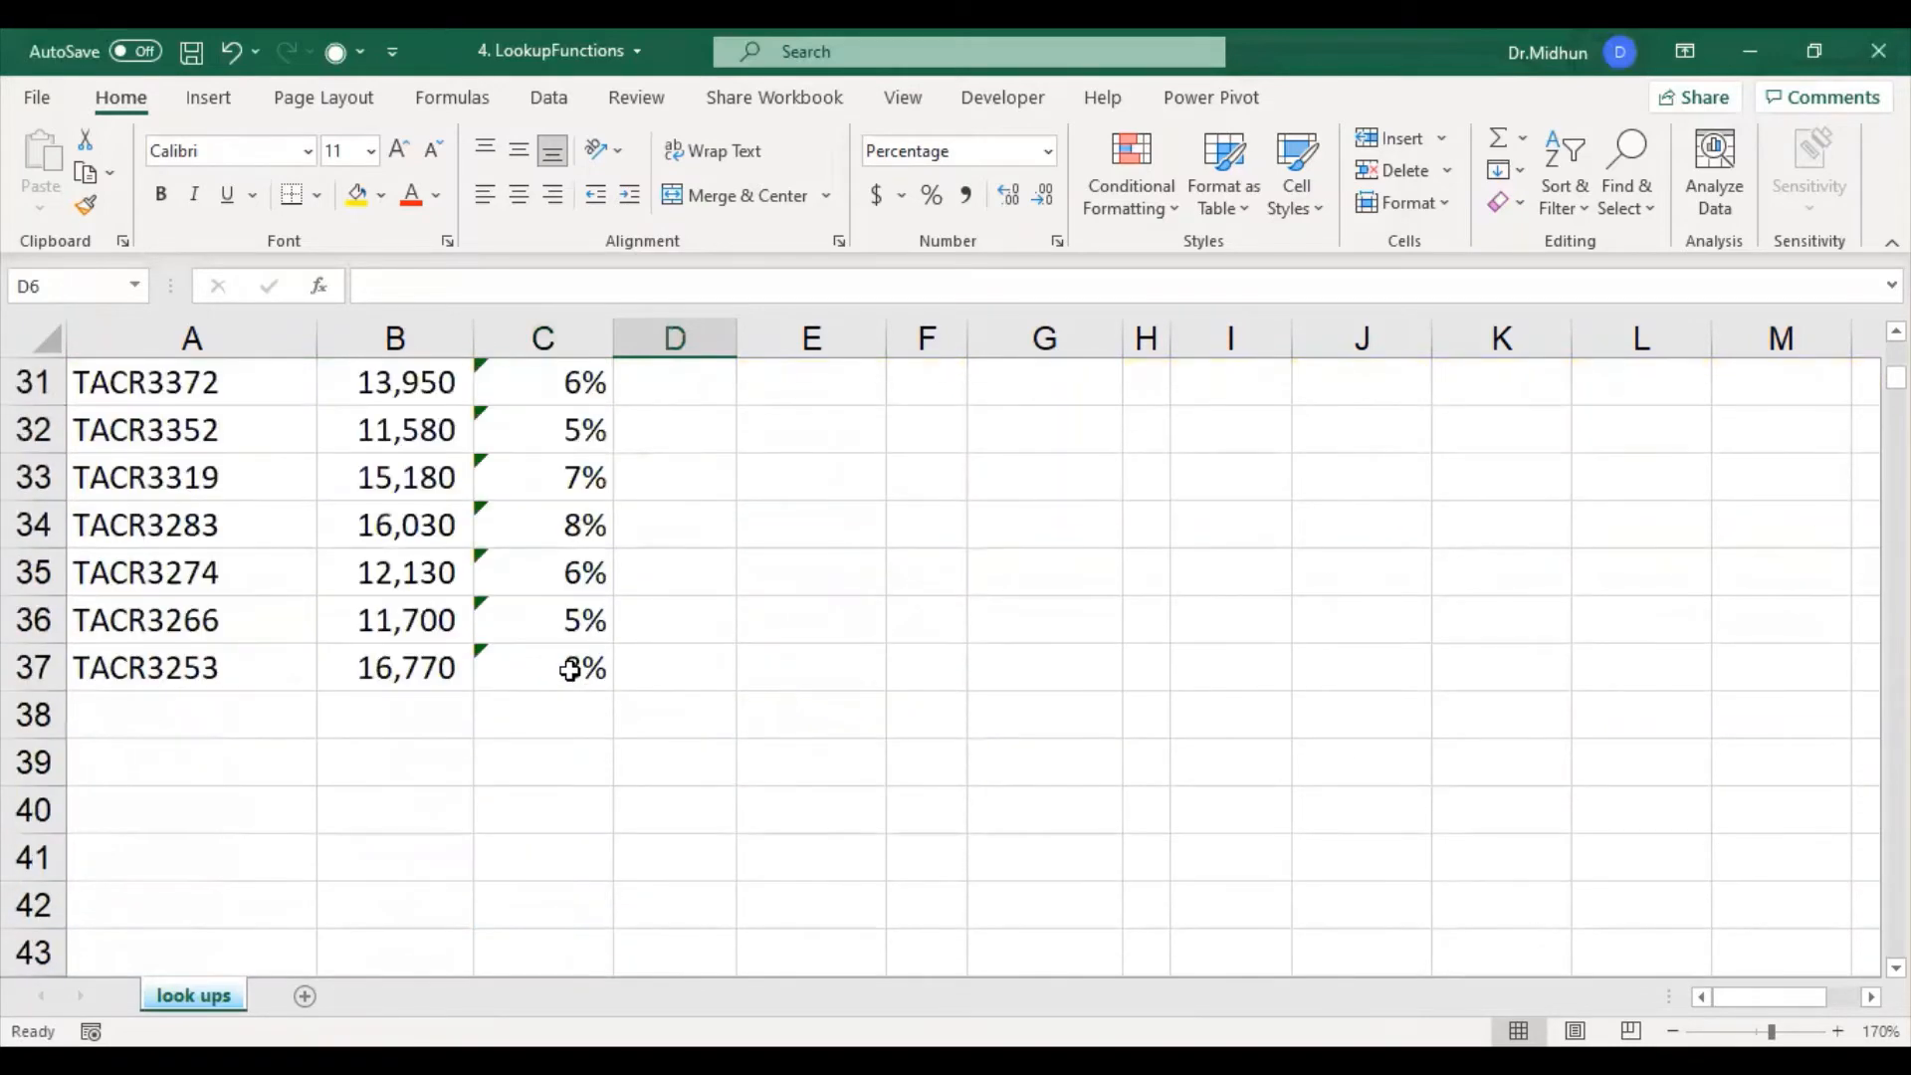
{"action": "left_click", "coordinate": [423, 582]}
{"action": "left_click", "coordinate": [410, 667]}
{"action": "scroll", "coordinate": [713, 632], "scroll_direction": "up", "scroll_amount": 3}
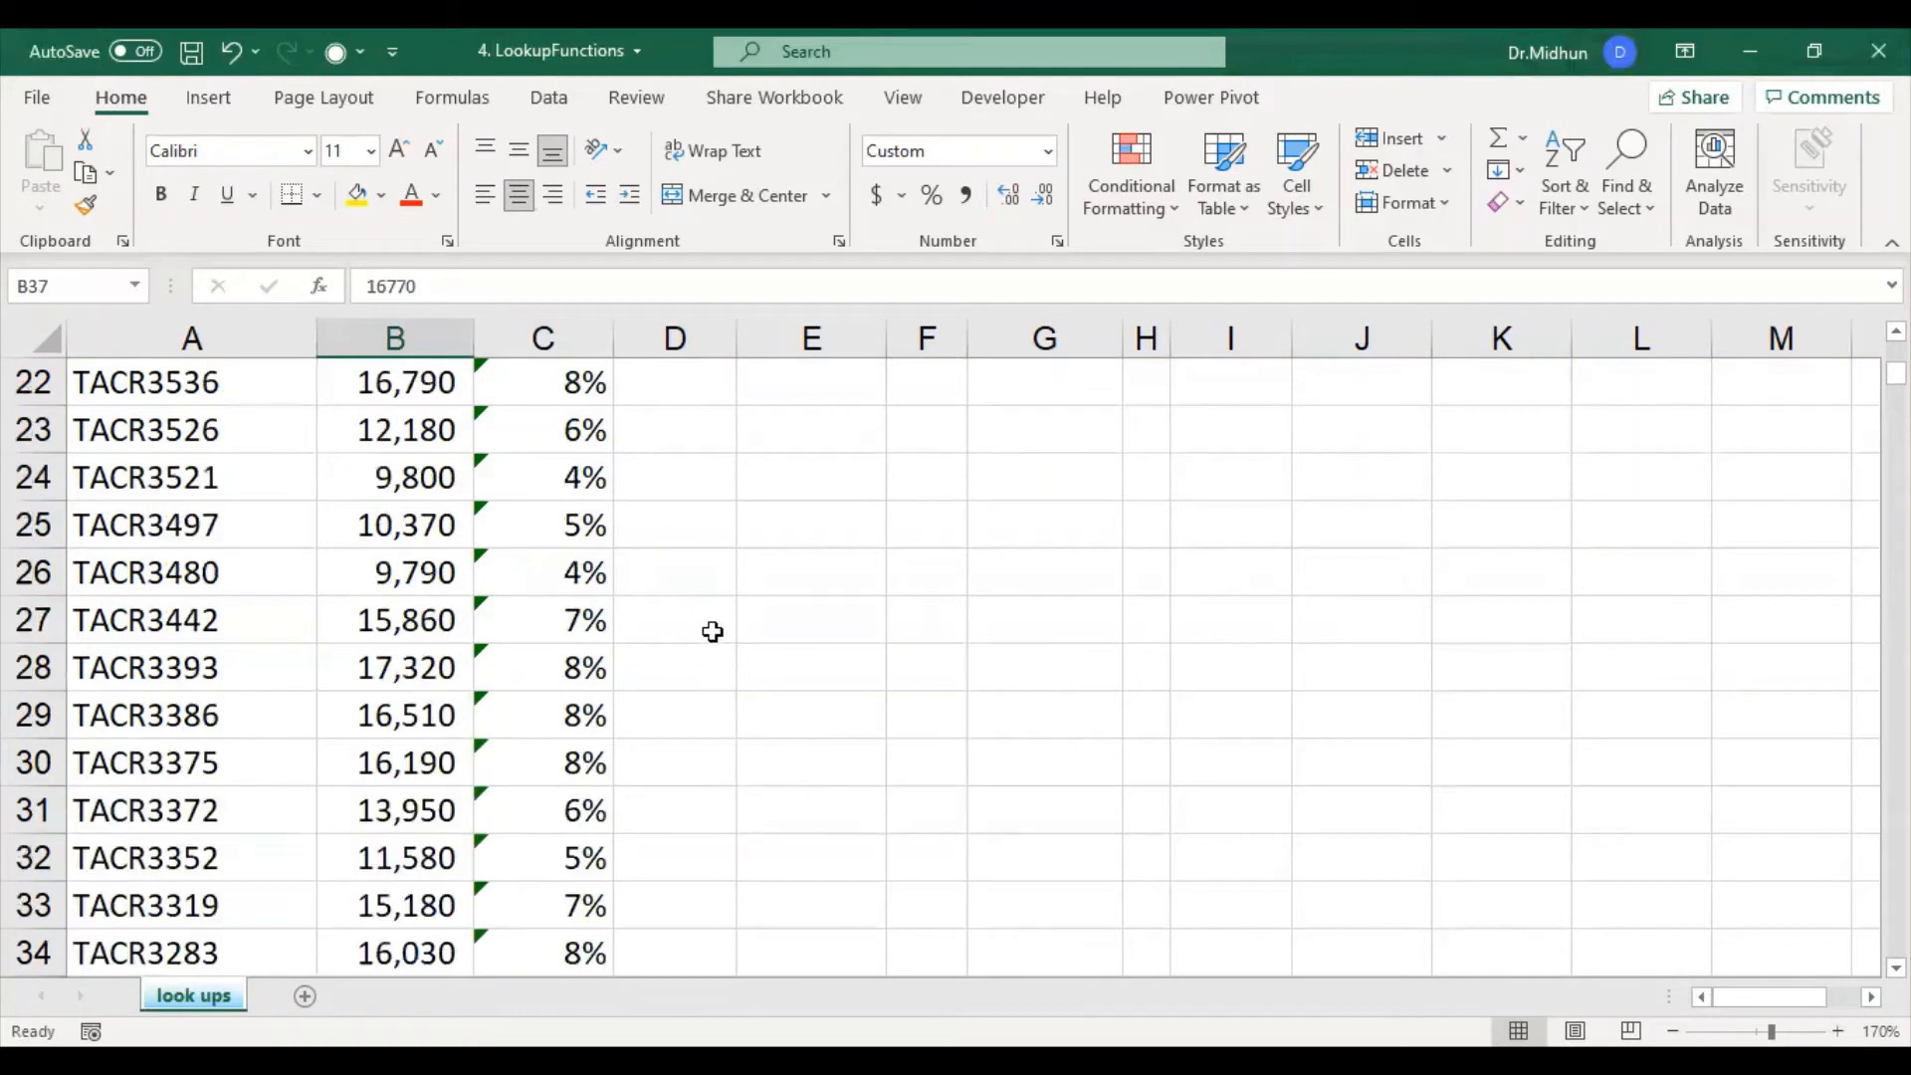
{"action": "scroll", "coordinate": [701, 667], "scroll_direction": "up", "scroll_amount": 6}
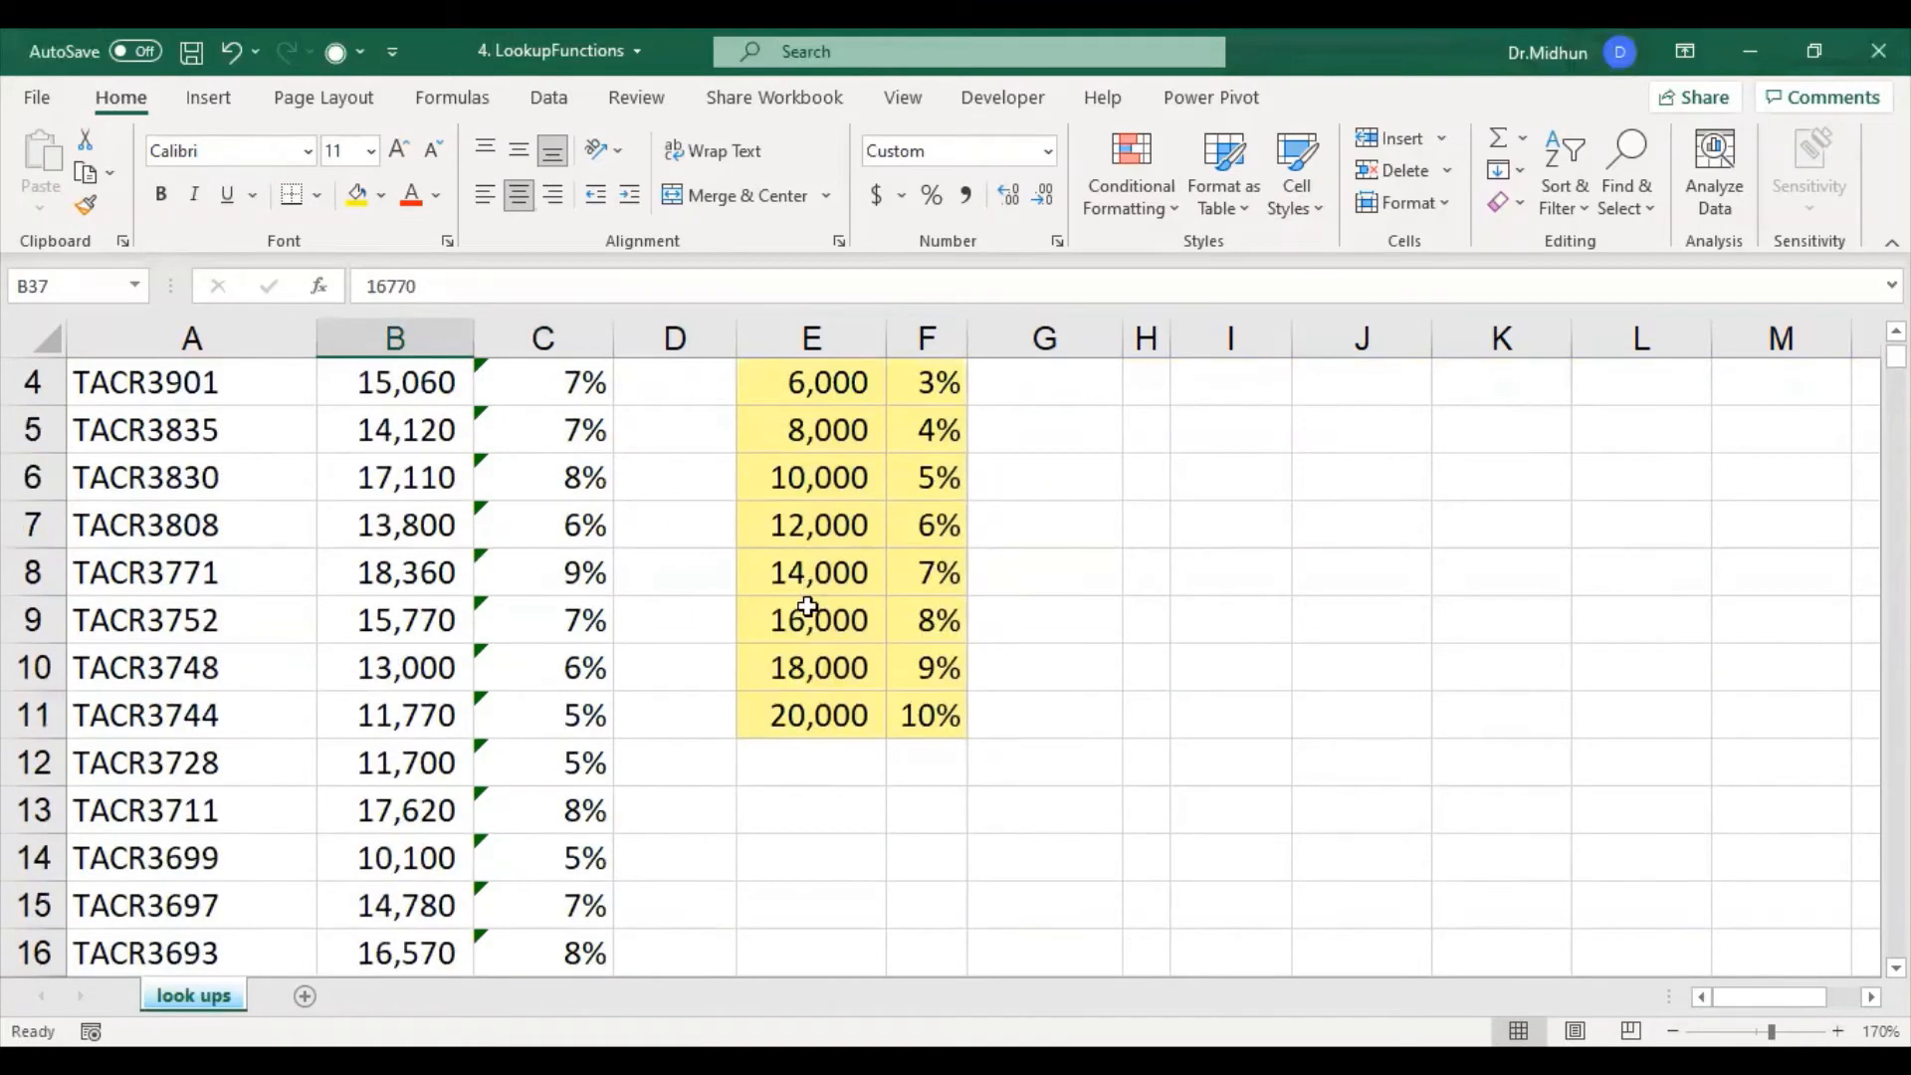
{"action": "left_click", "coordinate": [807, 607]}
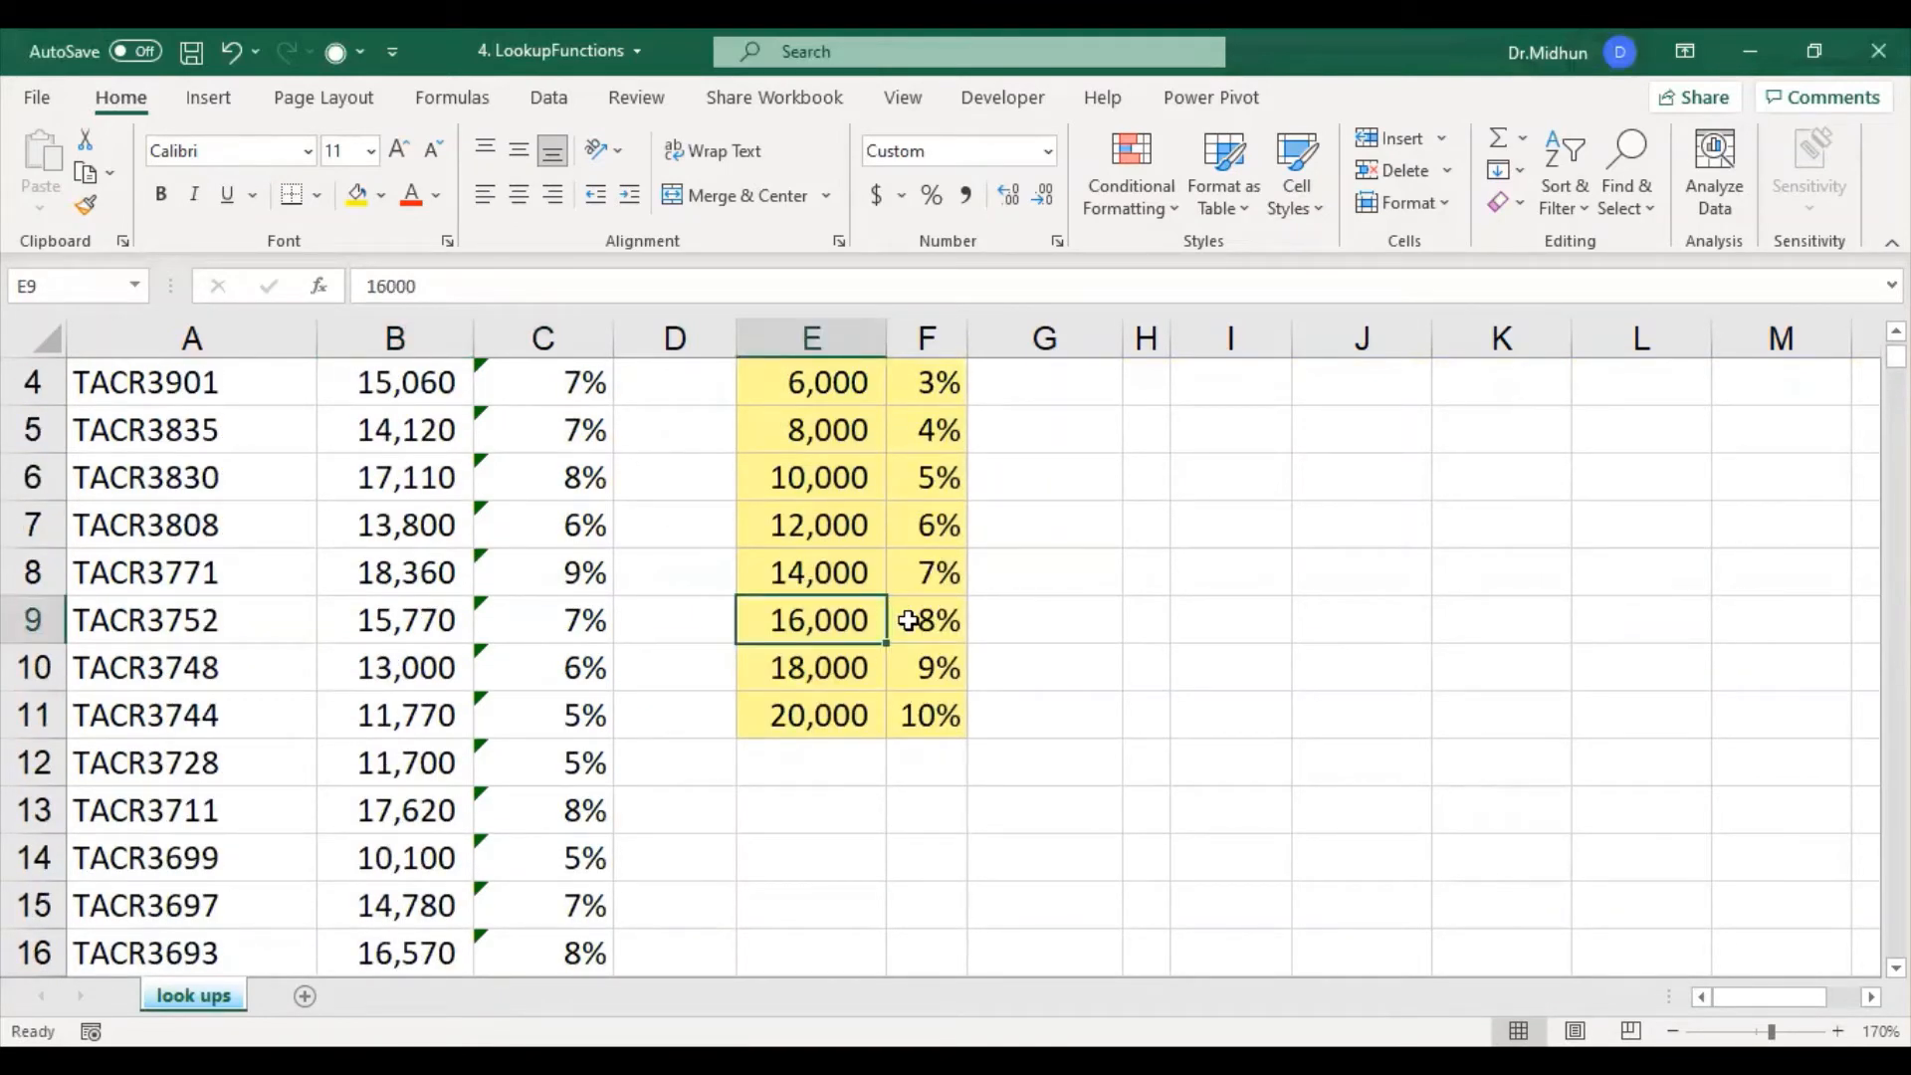
{"action": "left_click", "coordinate": [907, 620]}
{"action": "scroll", "coordinate": [562, 657], "scroll_direction": "up", "scroll_amount": 1}
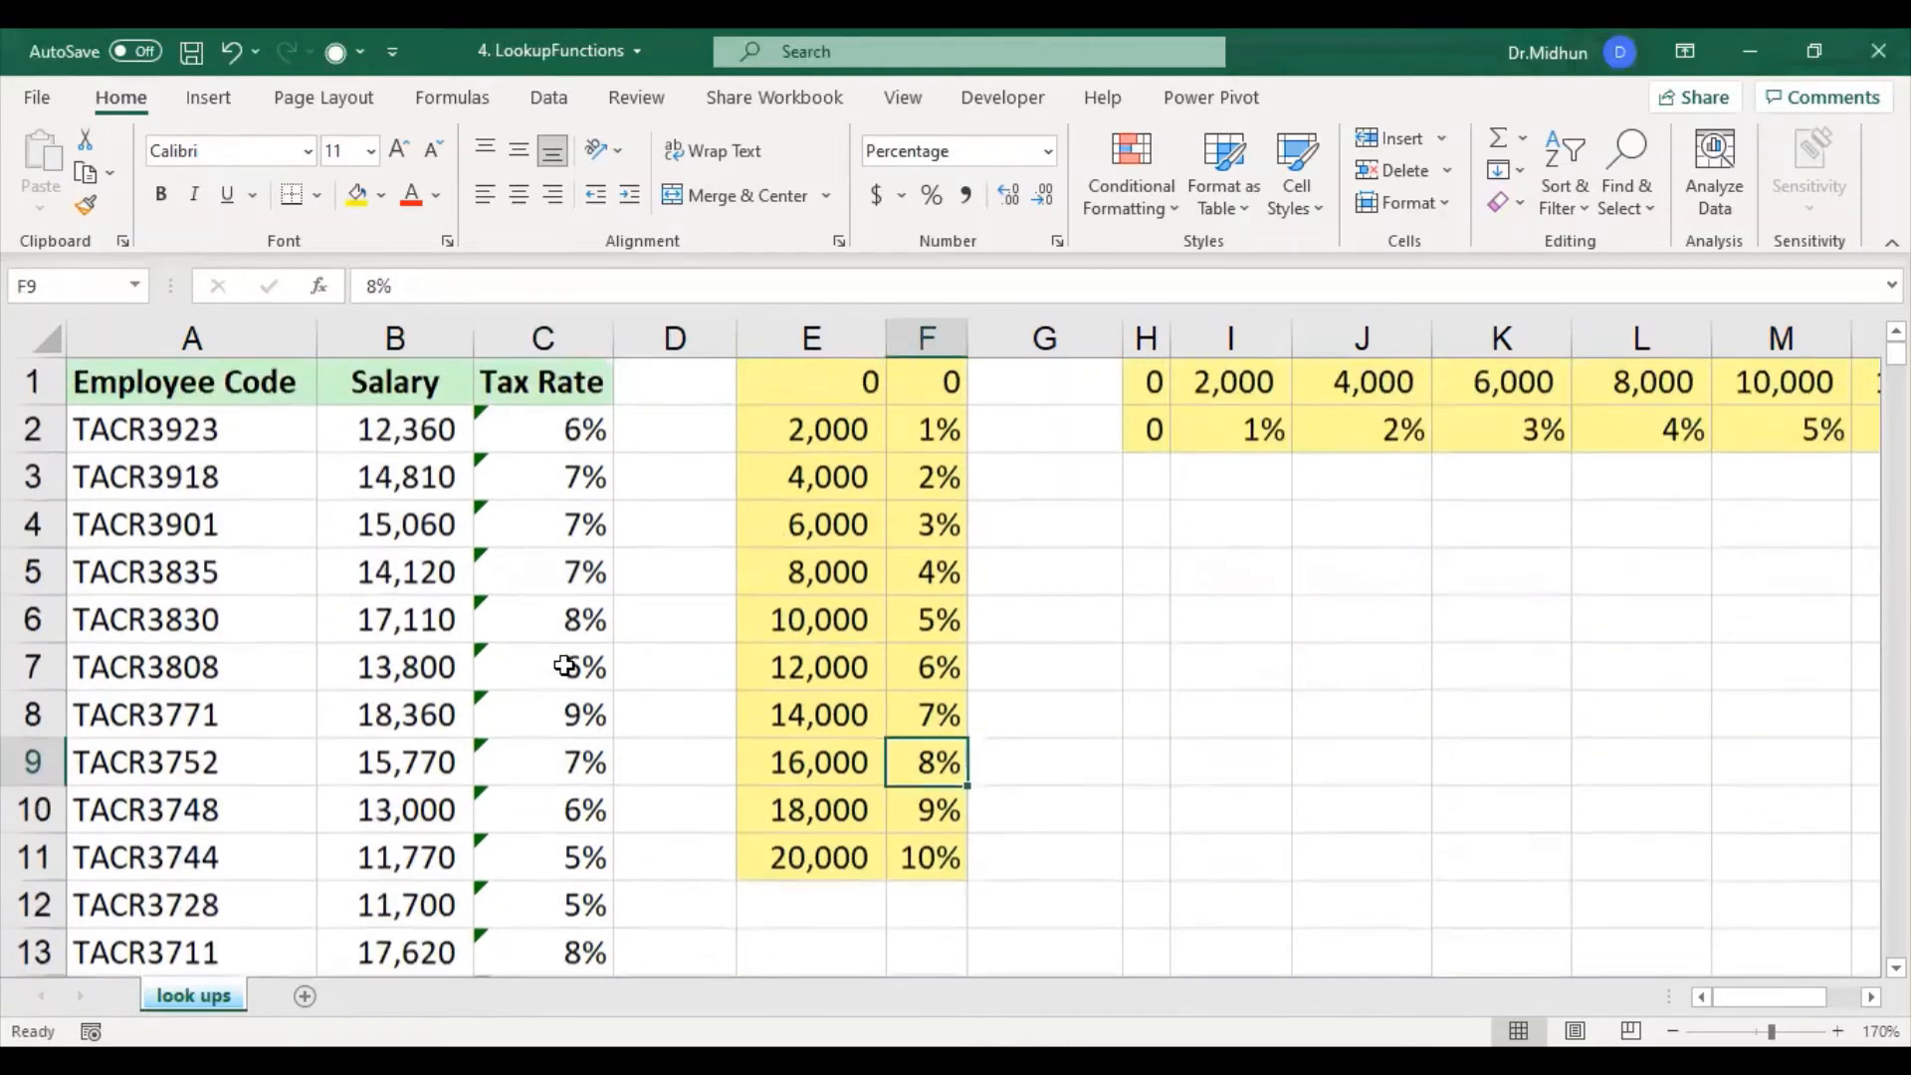
Step: Check the tax rate in C4 by comparing the salary in B4 with the rate table's brackets and the rate in F8
{"action": "left_click", "coordinate": [424, 541]}
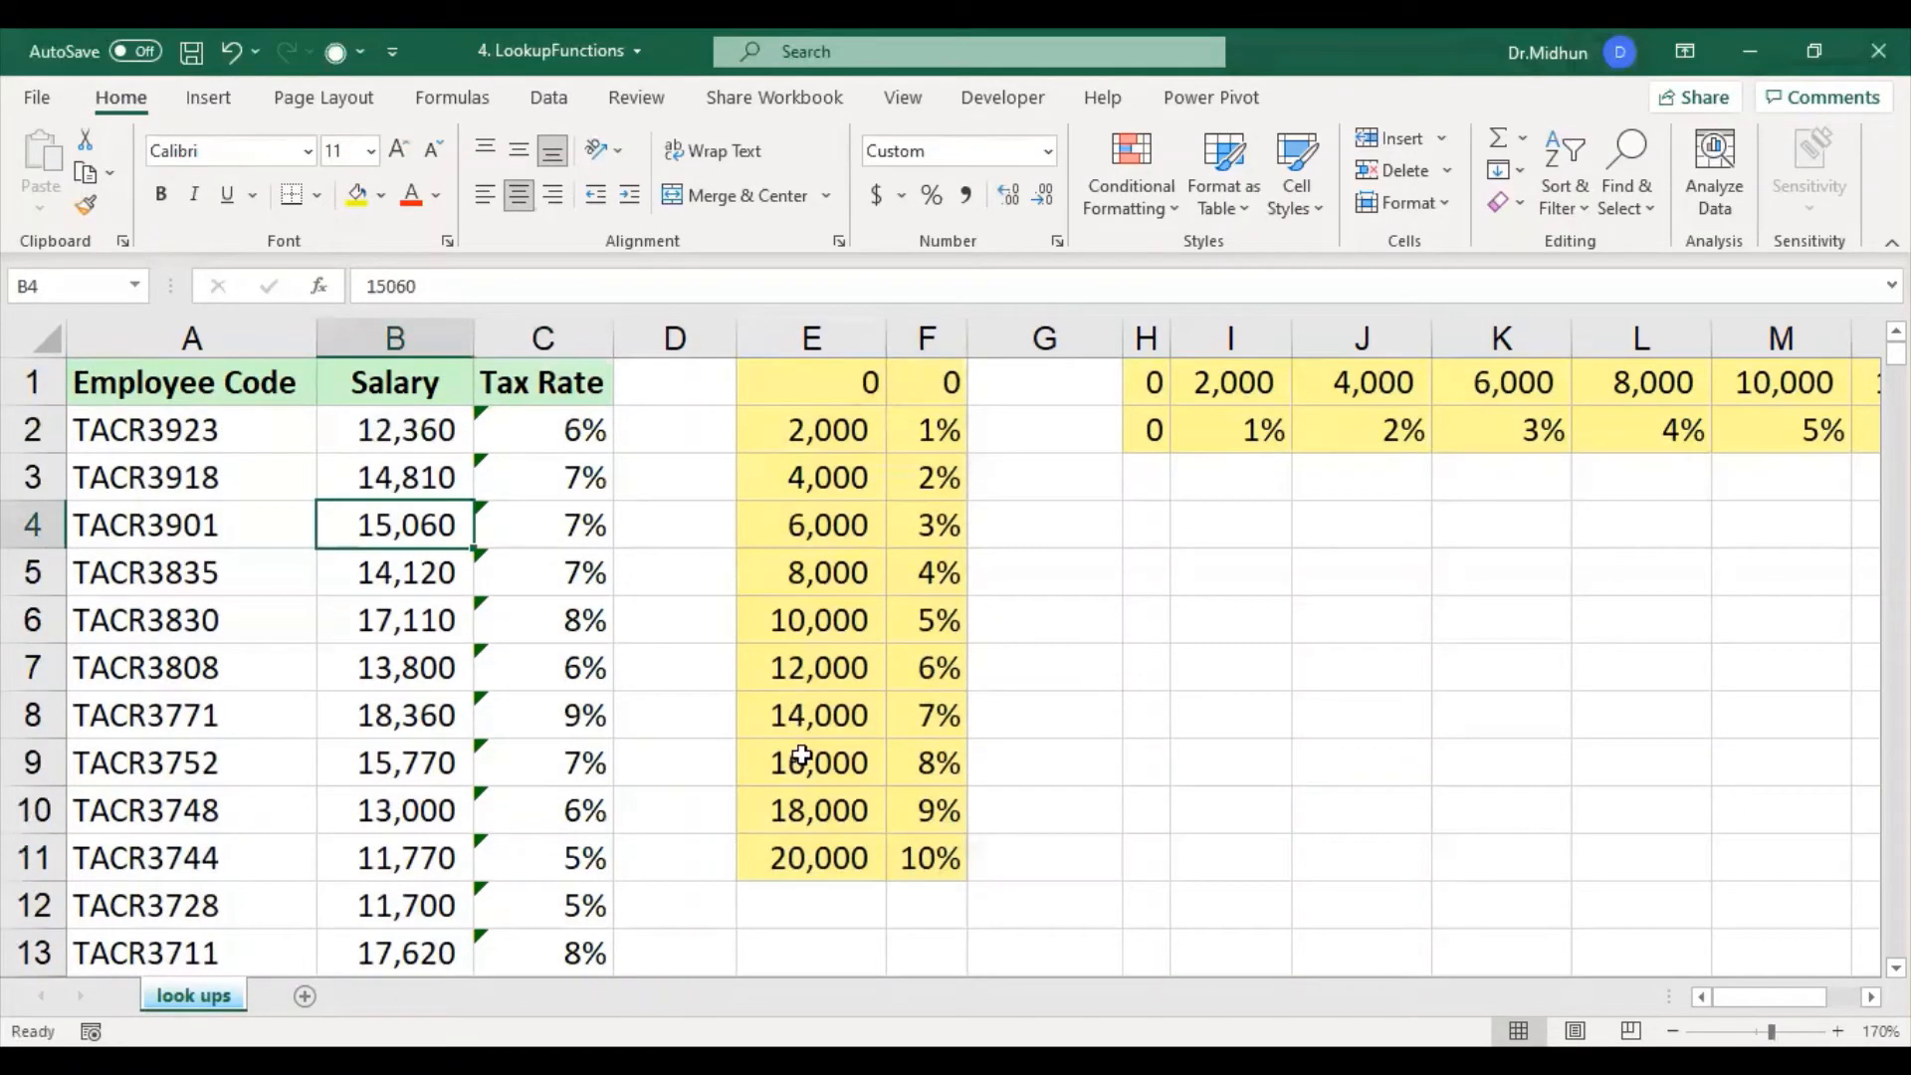
{"action": "left_click", "coordinate": [908, 705]}
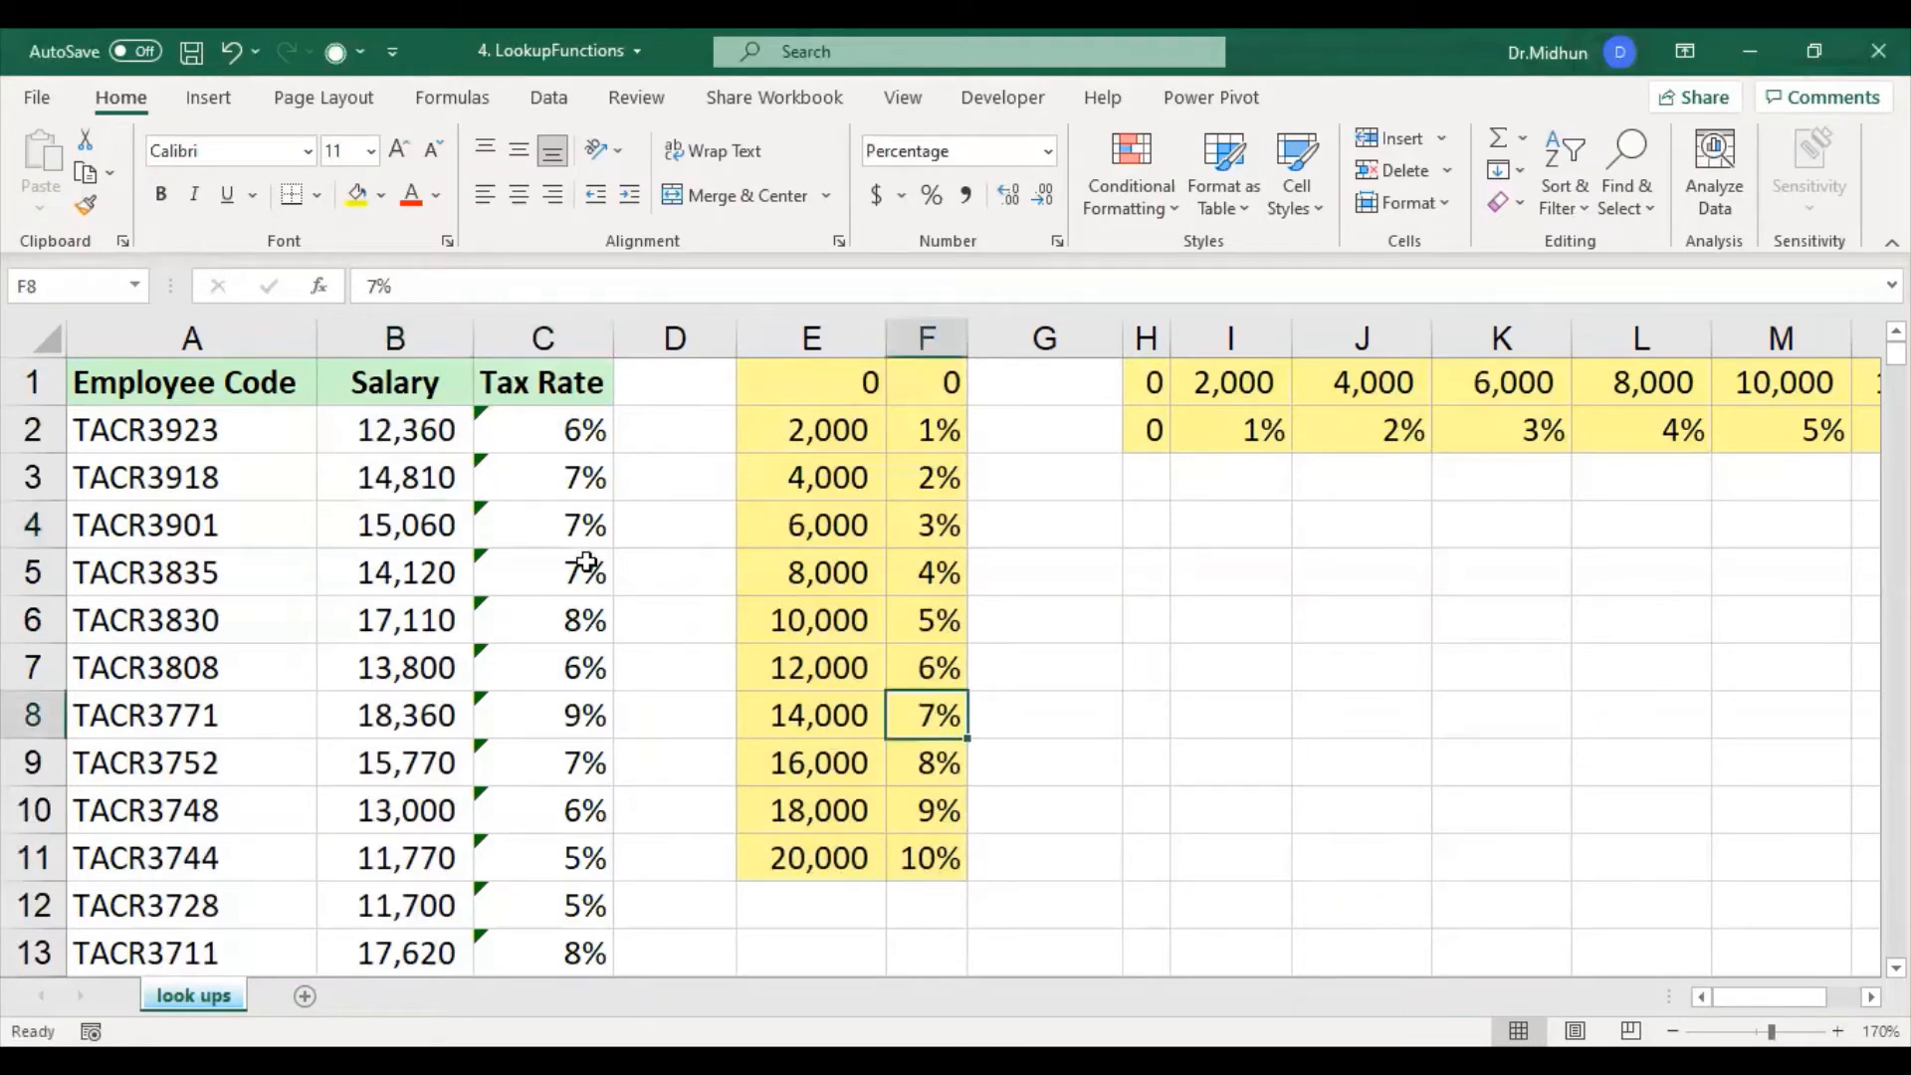
{"action": "left_click", "coordinate": [445, 524]}
{"action": "left_click", "coordinate": [594, 532]}
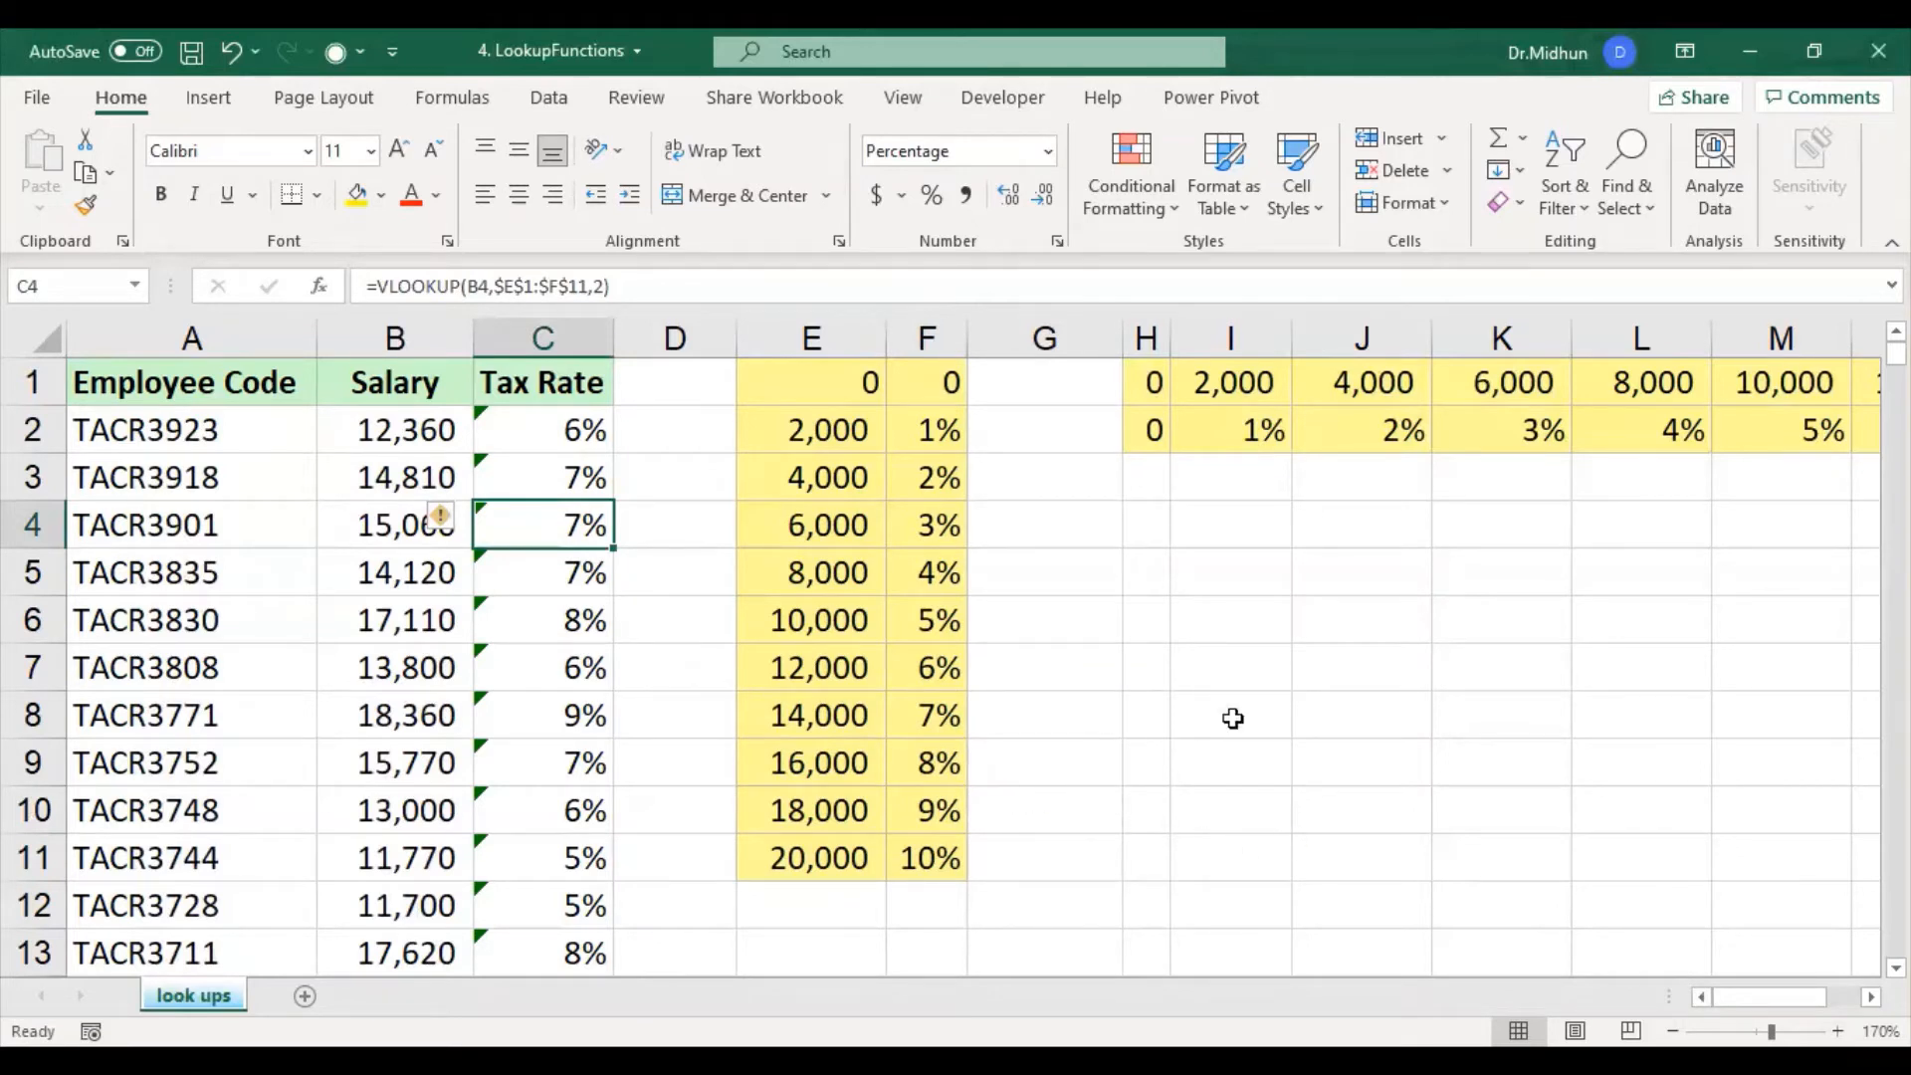
Step: Examine the full extent of the horizontal rate table H1:R2
{"action": "left_click_drag", "start_coordinate": [1161, 383], "coordinate": [1371, 425]}
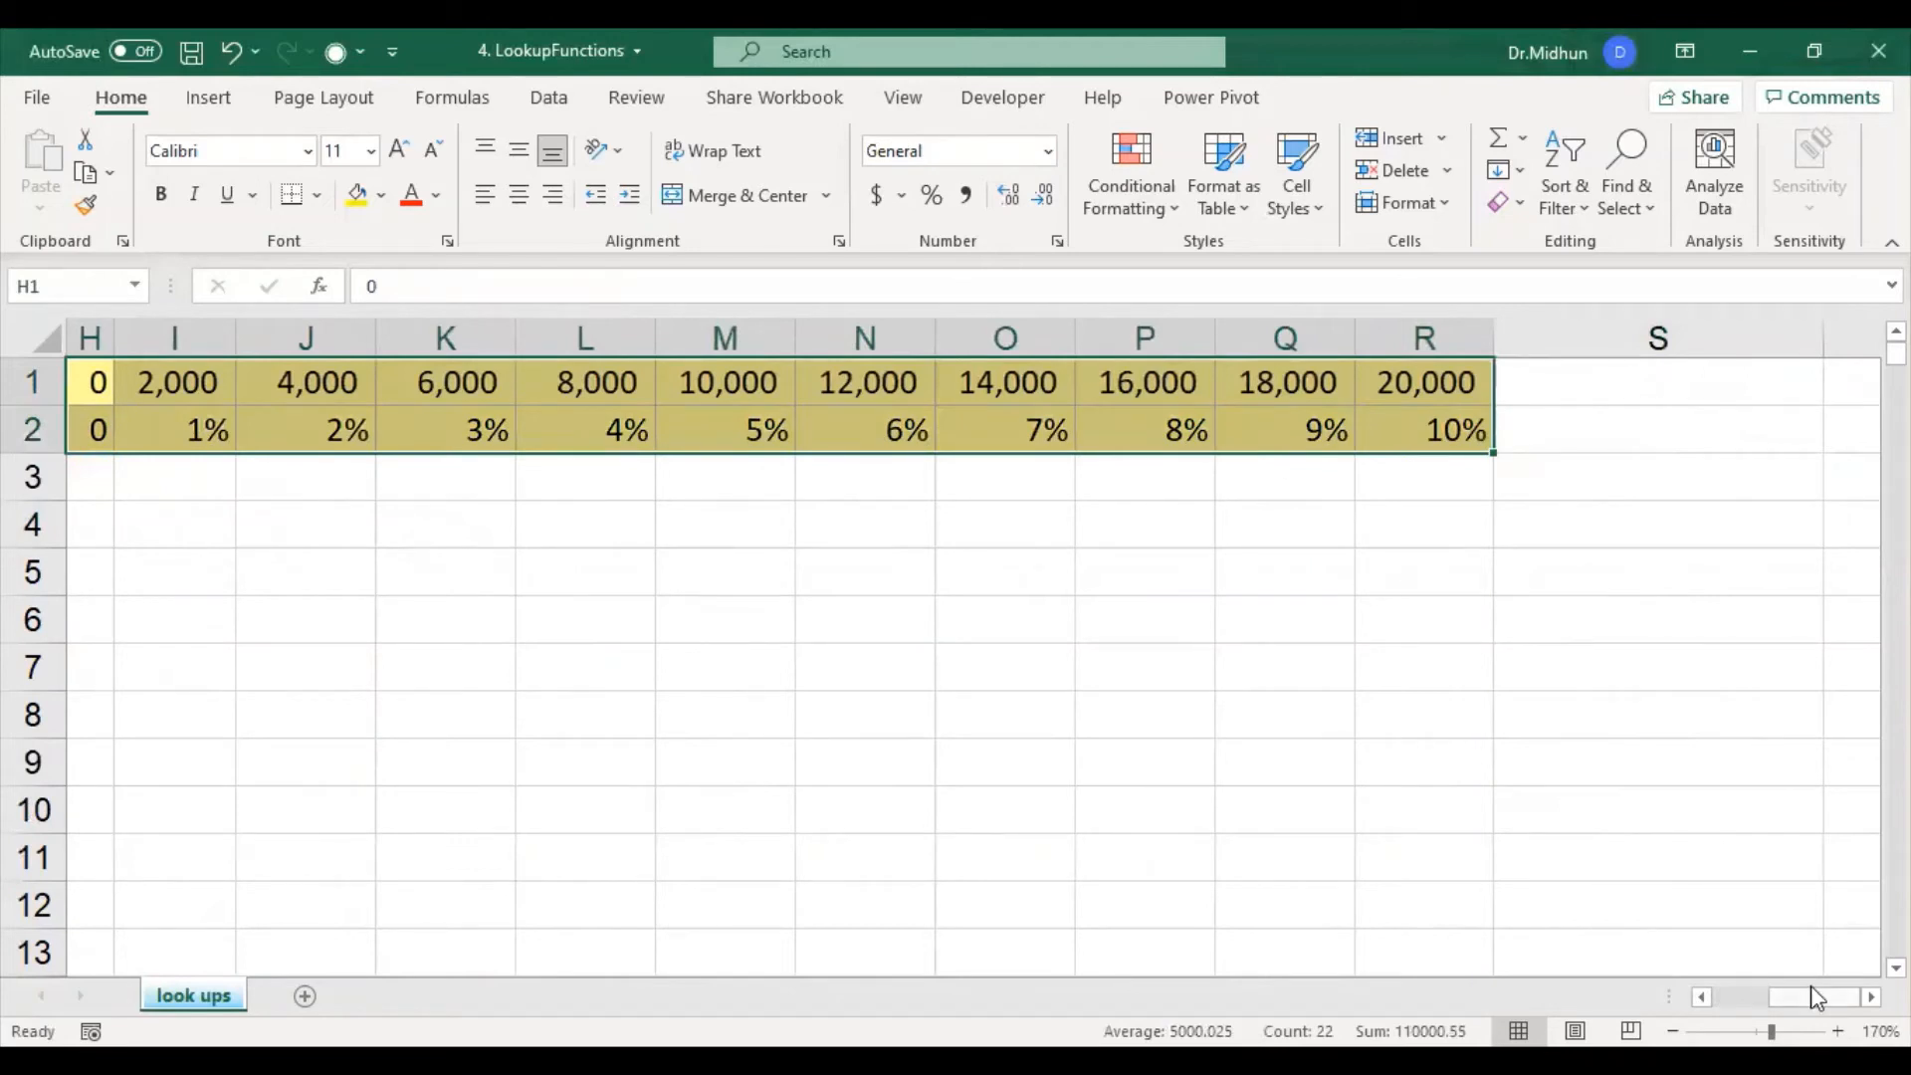
{"action": "left_click_drag", "start_coordinate": [1811, 994], "coordinate": [1685, 989]}
{"action": "left_click", "coordinate": [1016, 555]}
Step: Replace VLOOKUP with HLOOKUP in the Tax Rate formula in C2, keeping B2 as the lookup value
{"action": "left_click", "coordinate": [556, 425]}
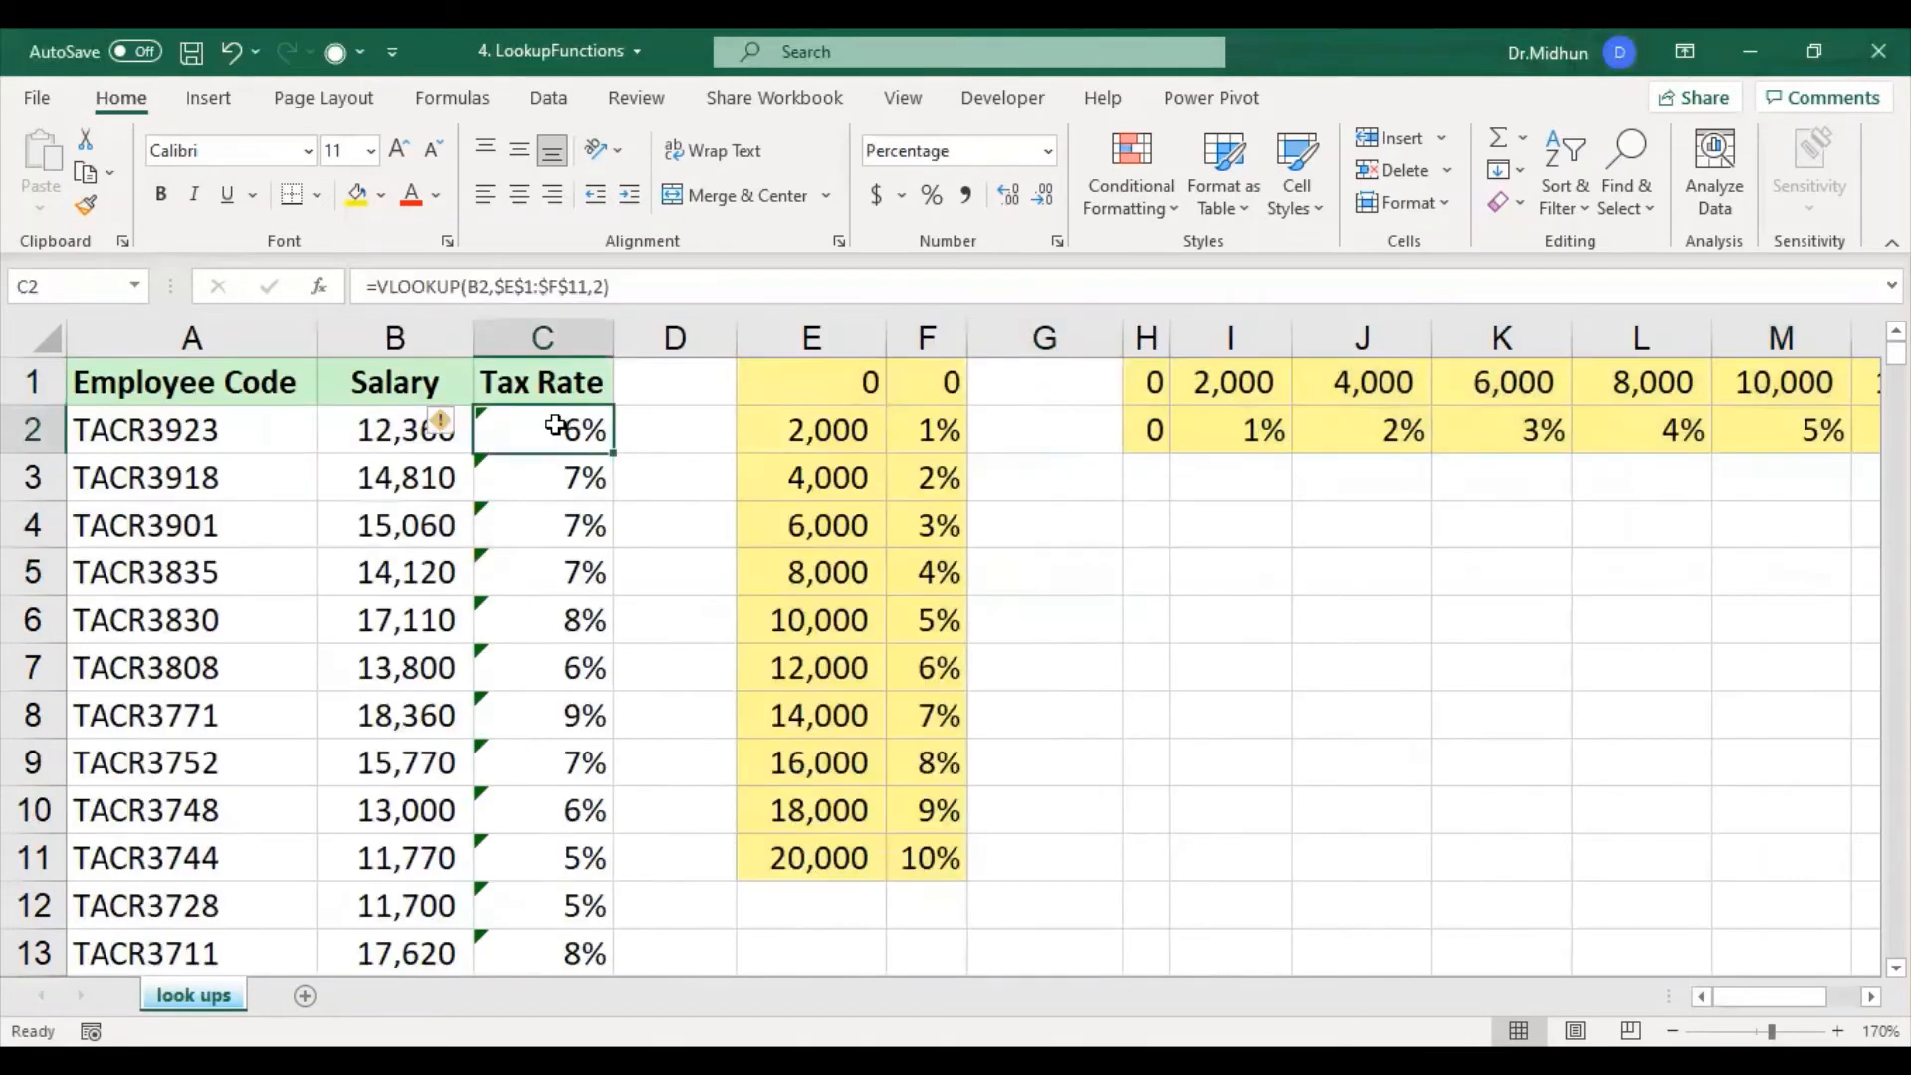
{"action": "double_click", "coordinate": [591, 429]}
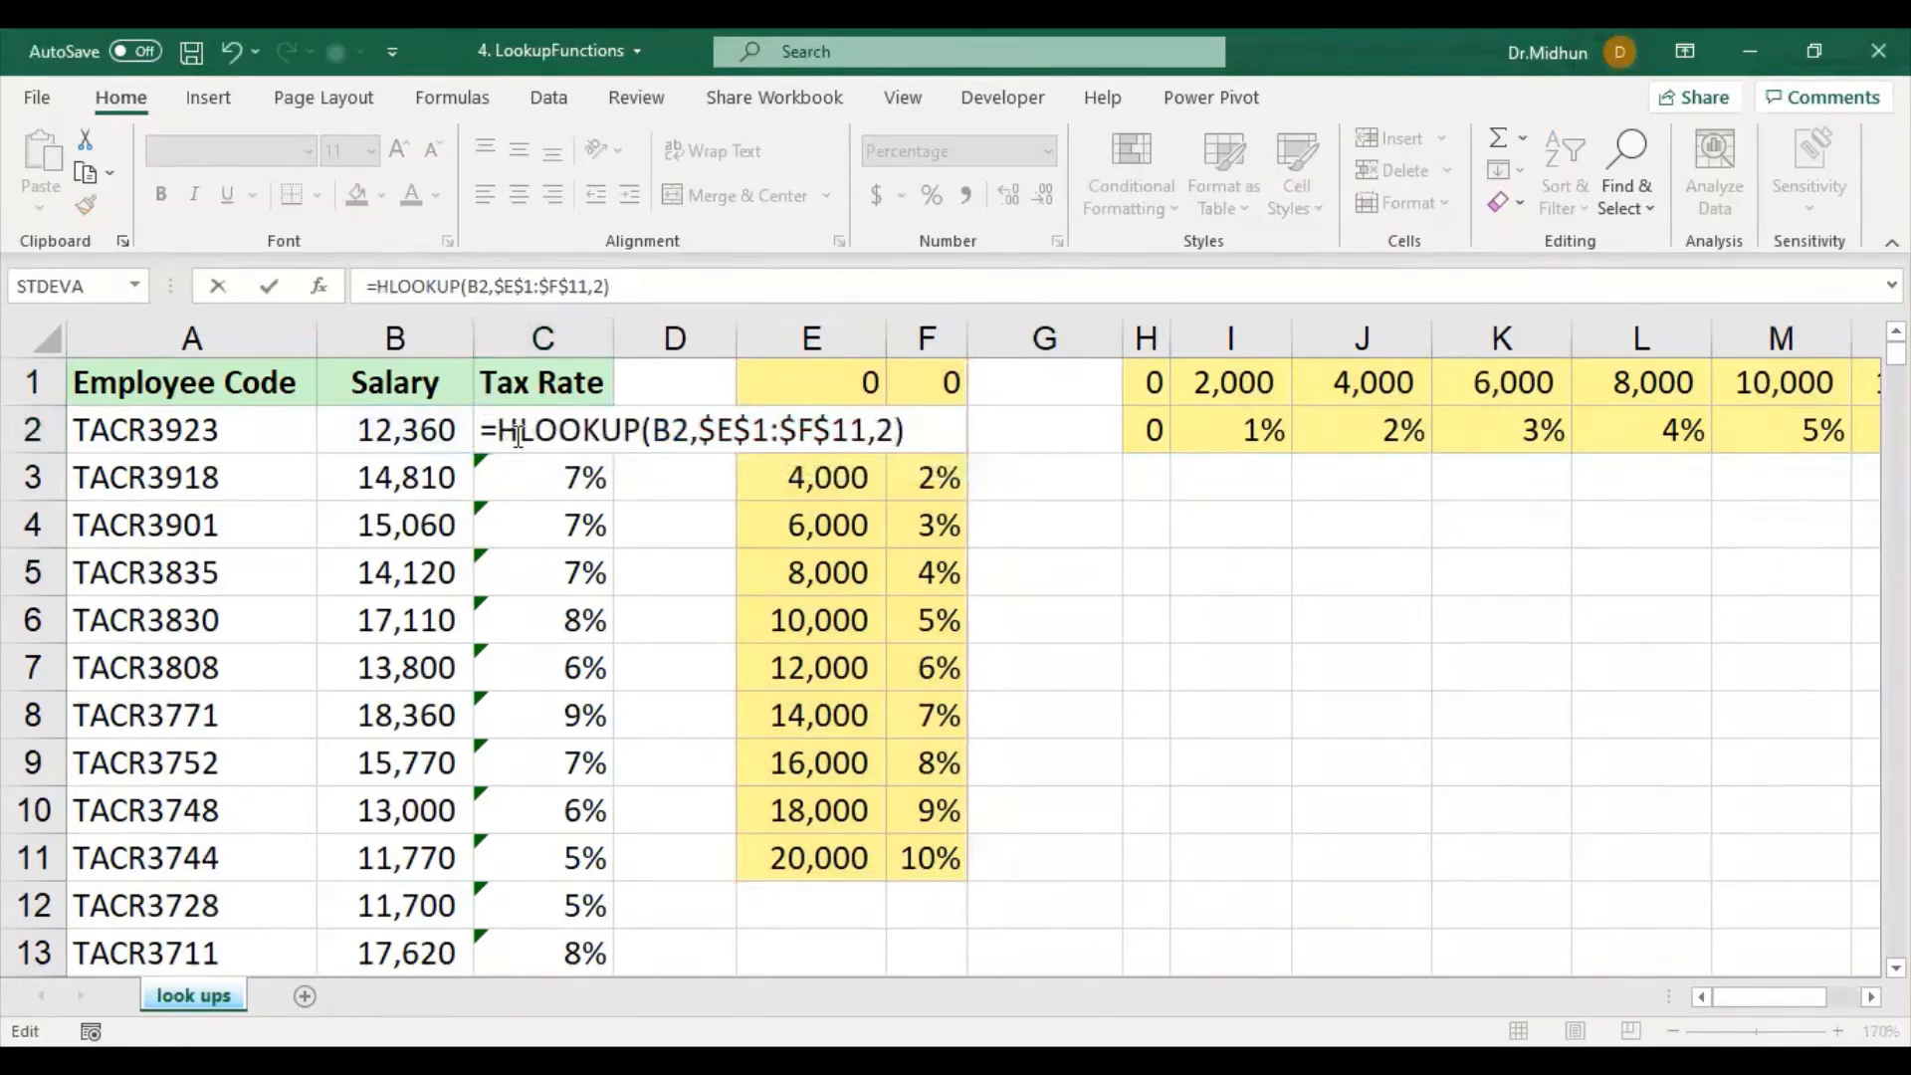
{"action": "left_click", "coordinate": [519, 438]}
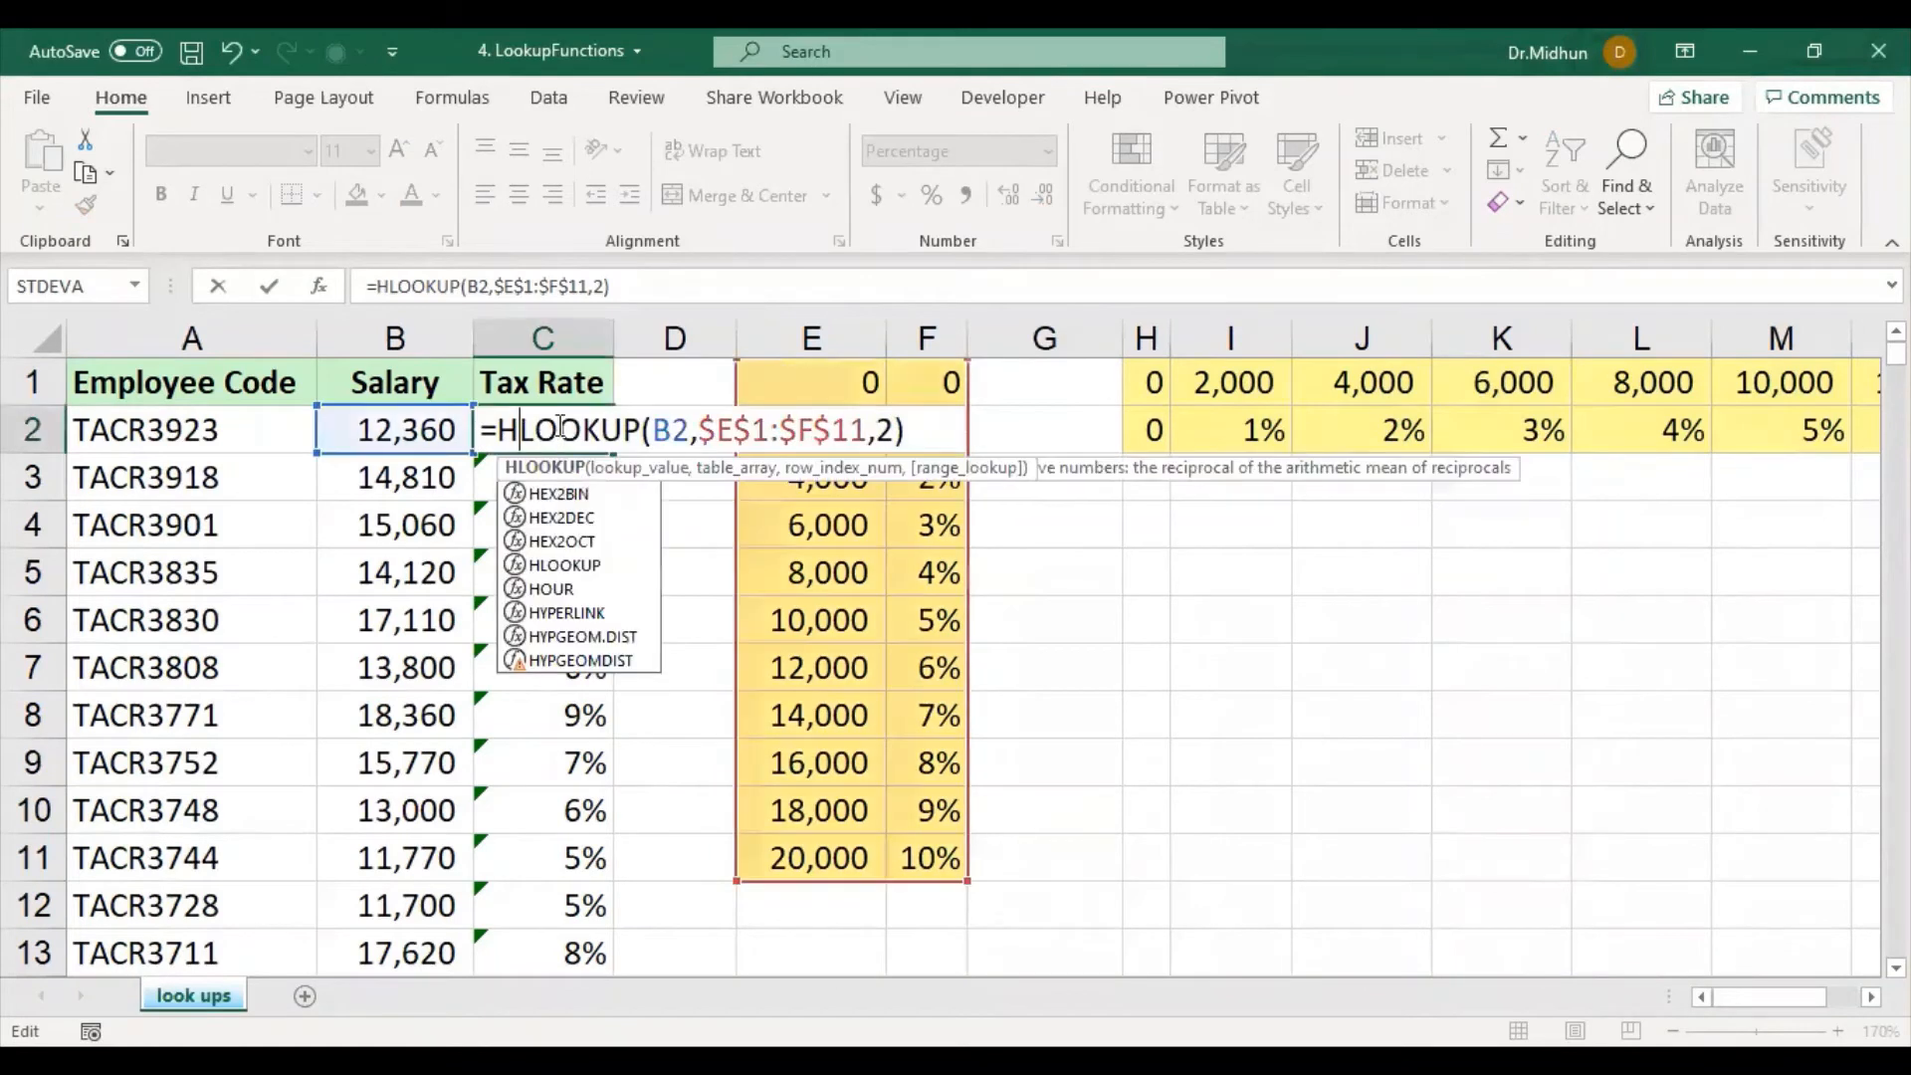
{"action": "left_click", "coordinate": [688, 434]}
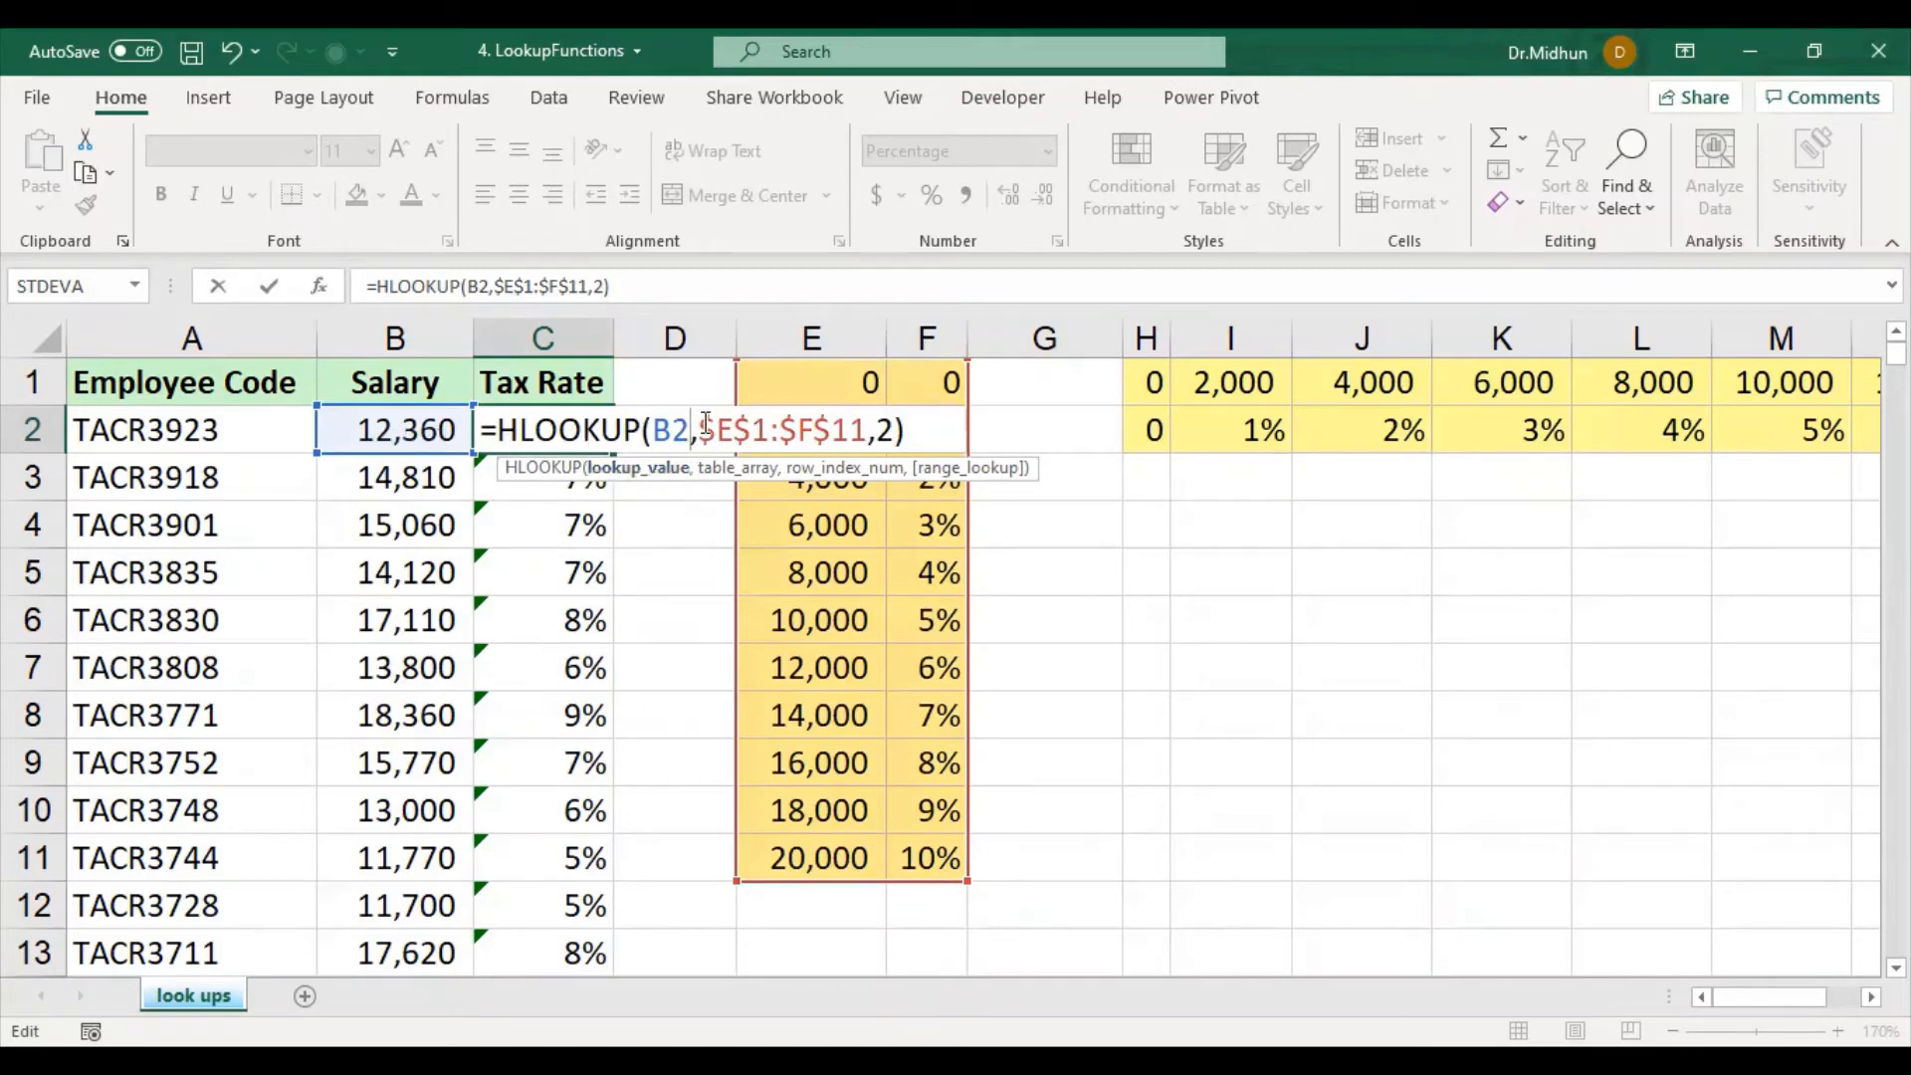
Step: Replace the table array in C2's HLOOKUP formula with the horizontal rate table H1:R2, keep row index 2 and enter the formula
{"action": "left_click", "coordinate": [741, 430]}
{"action": "left_click_drag", "start_coordinate": [745, 428], "coordinate": [870, 430]}
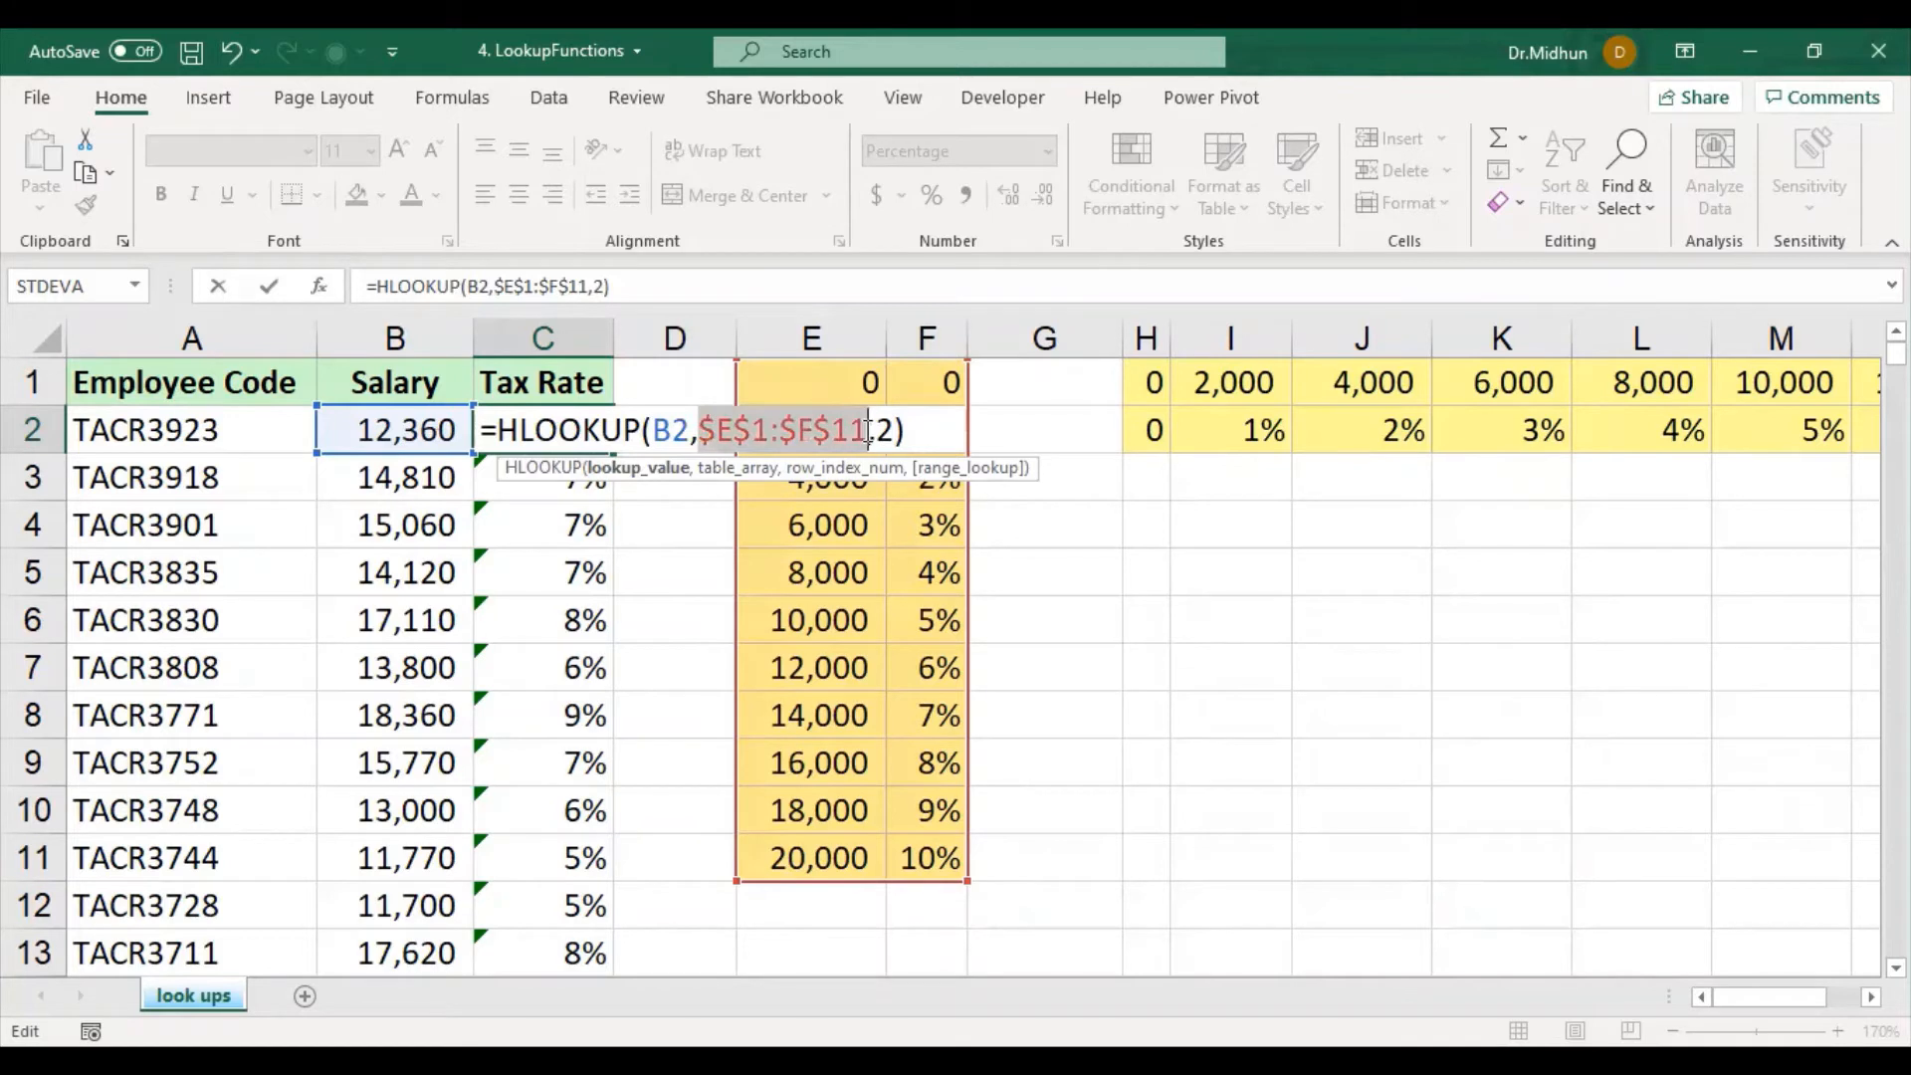
{"action": "left_click", "coordinate": [854, 342]}
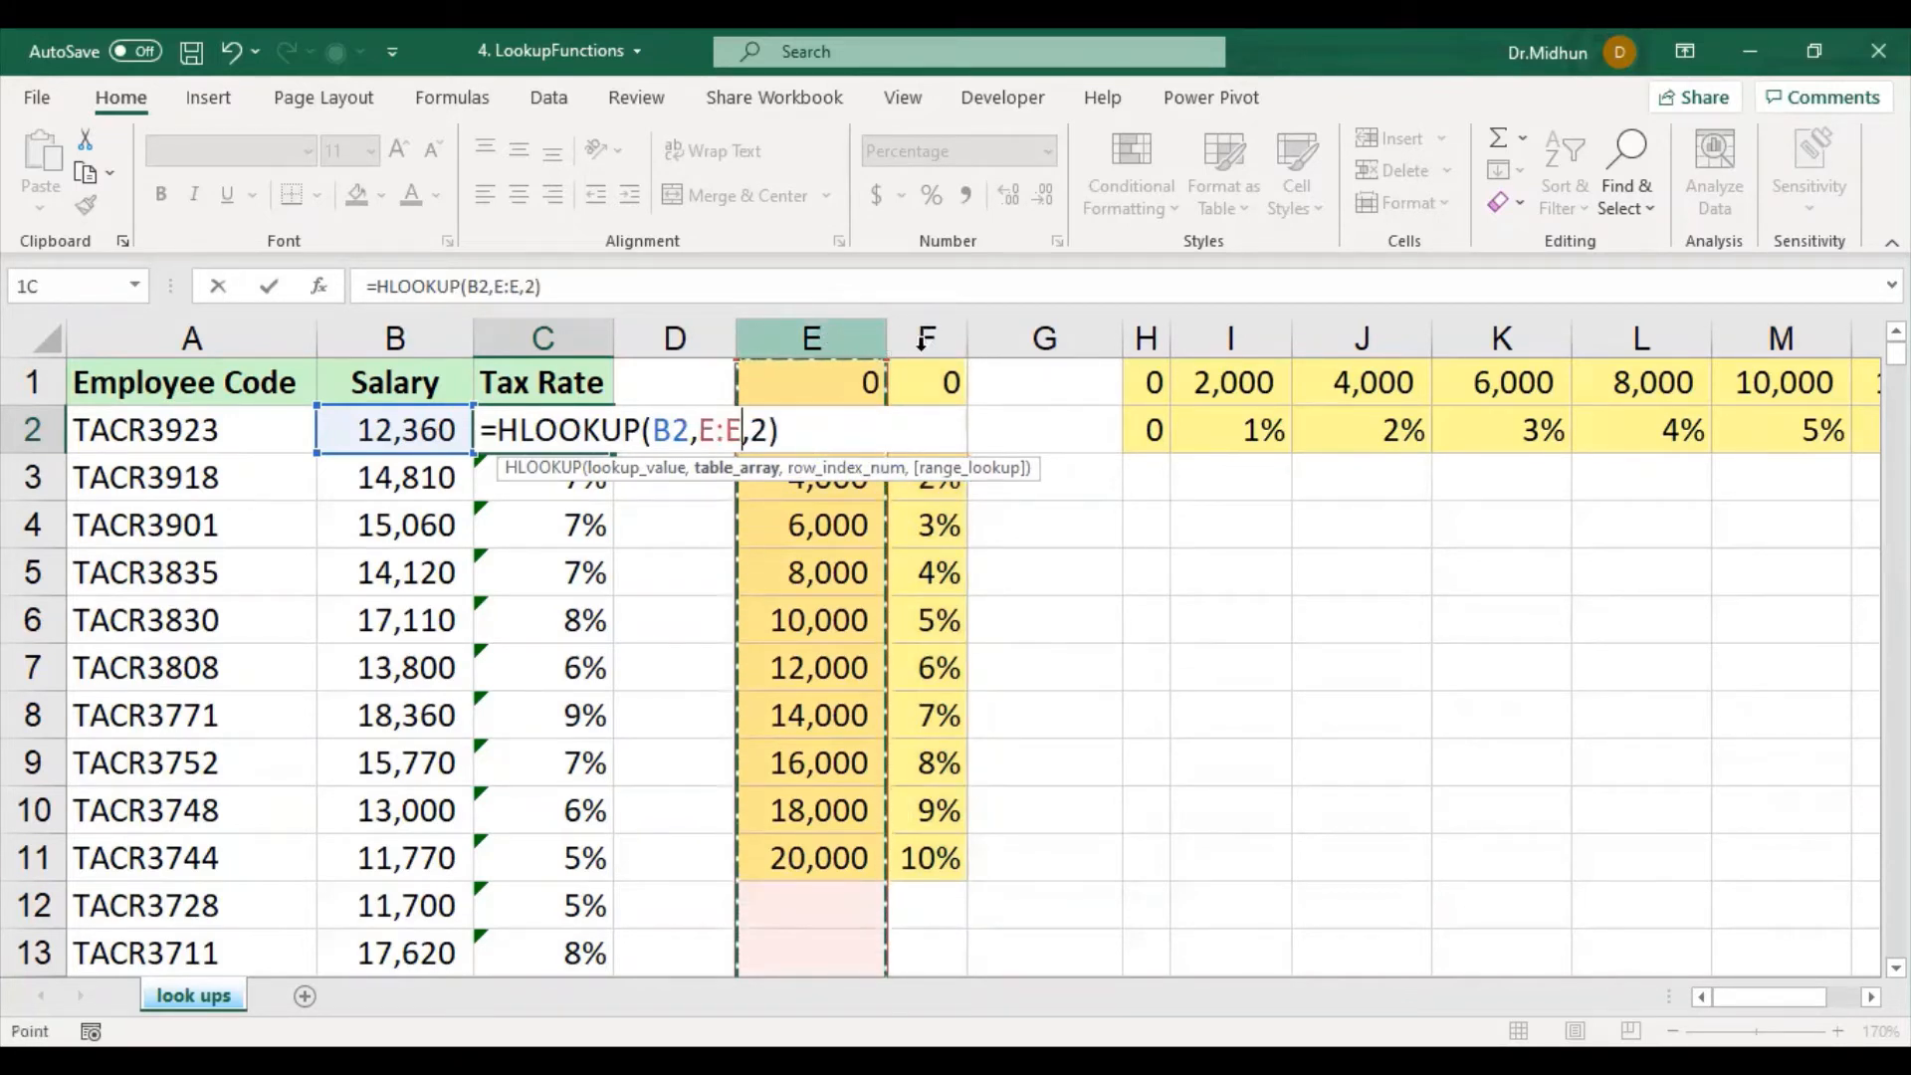
{"action": "key", "text": "BackSpace"}
{"action": "type", "text": "F"}
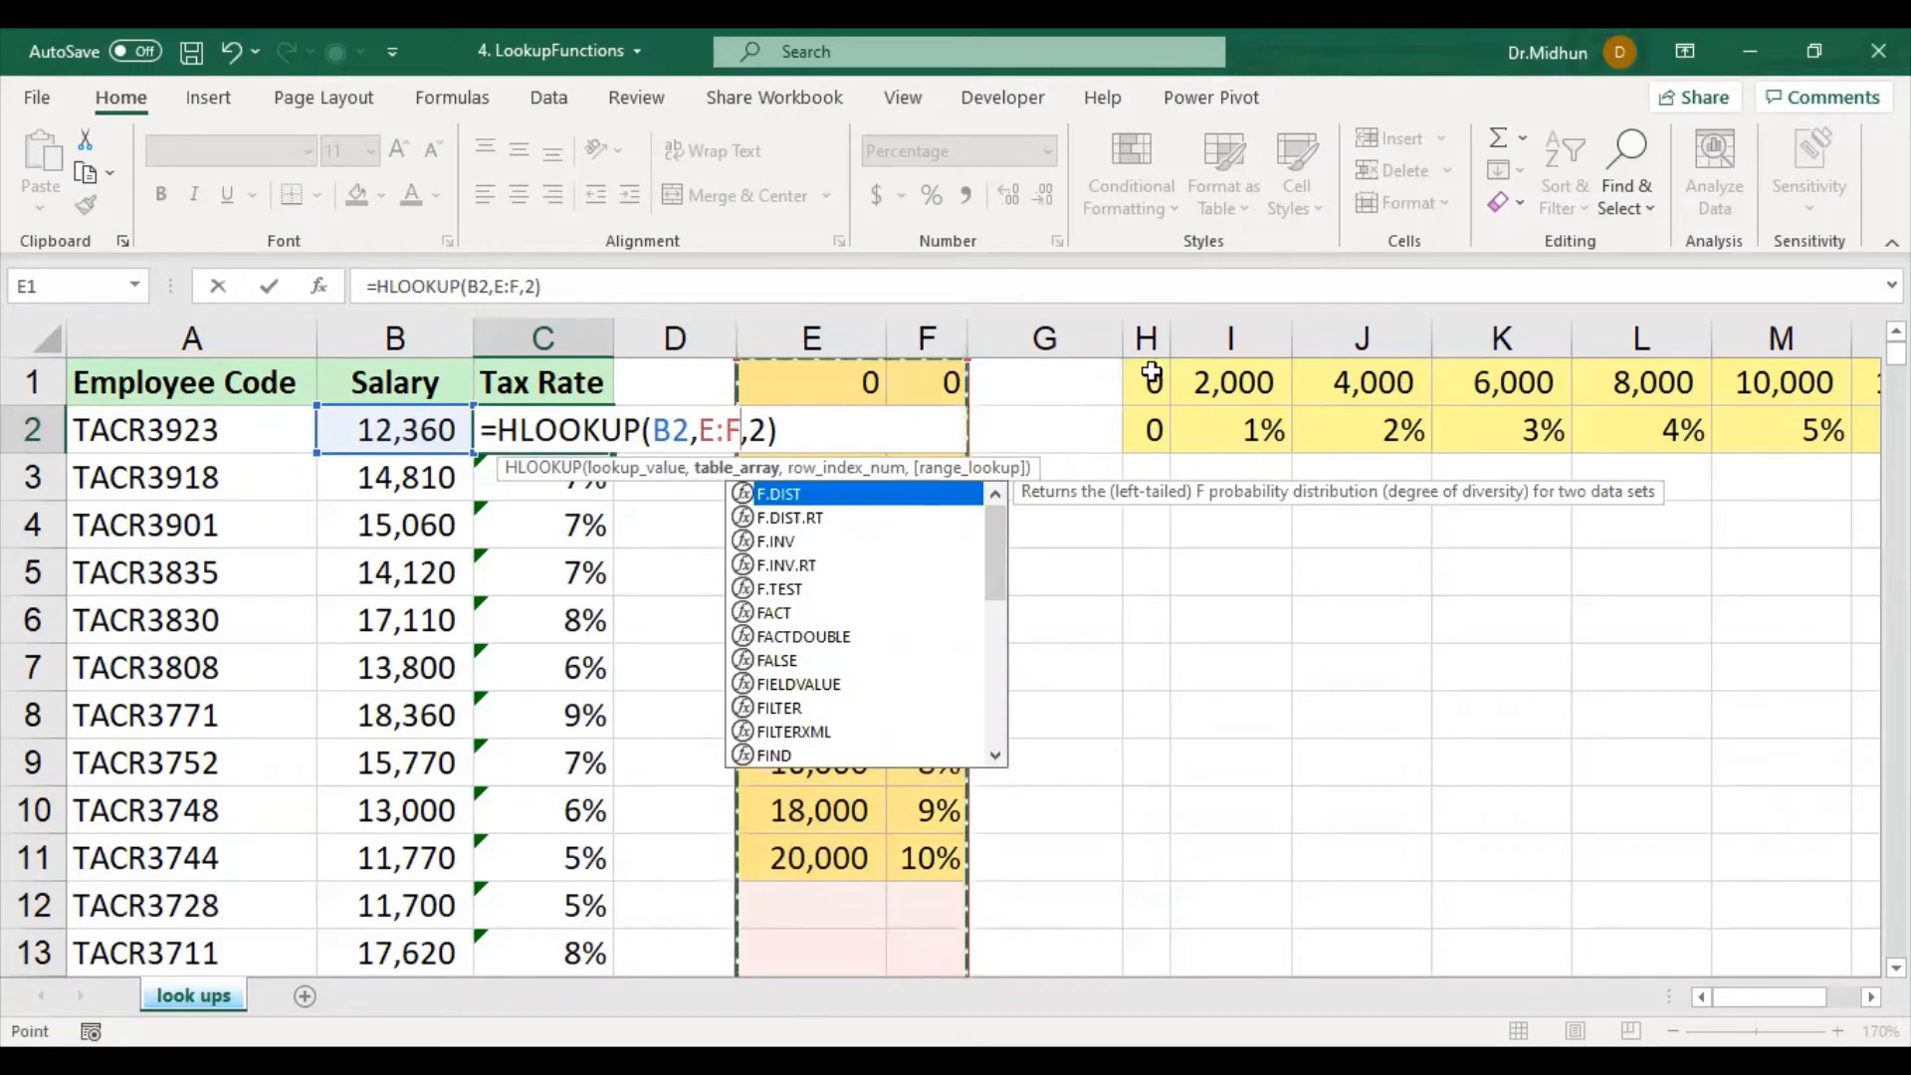
{"action": "left_click_drag", "start_coordinate": [1152, 396], "coordinate": [1159, 419]}
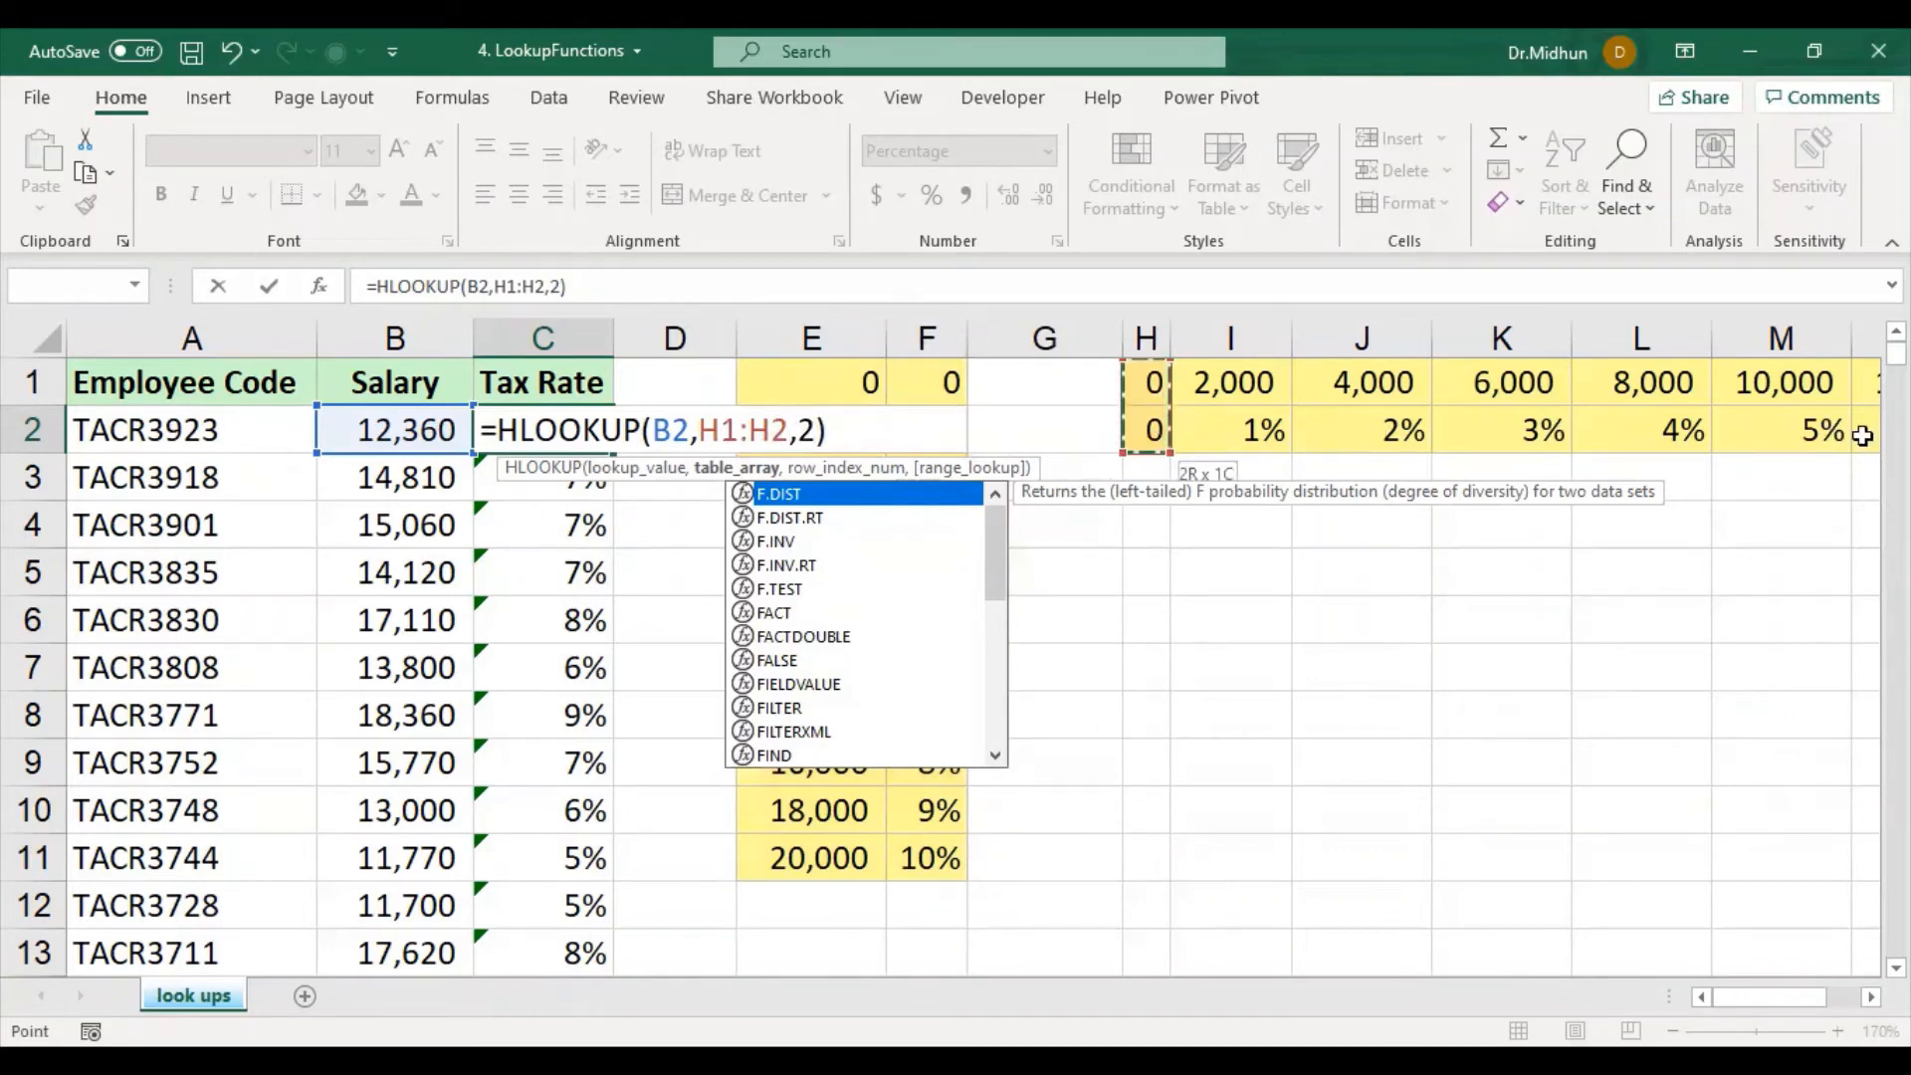
{"action": "left_click_drag", "start_coordinate": [1862, 435], "coordinate": [1865, 436]}
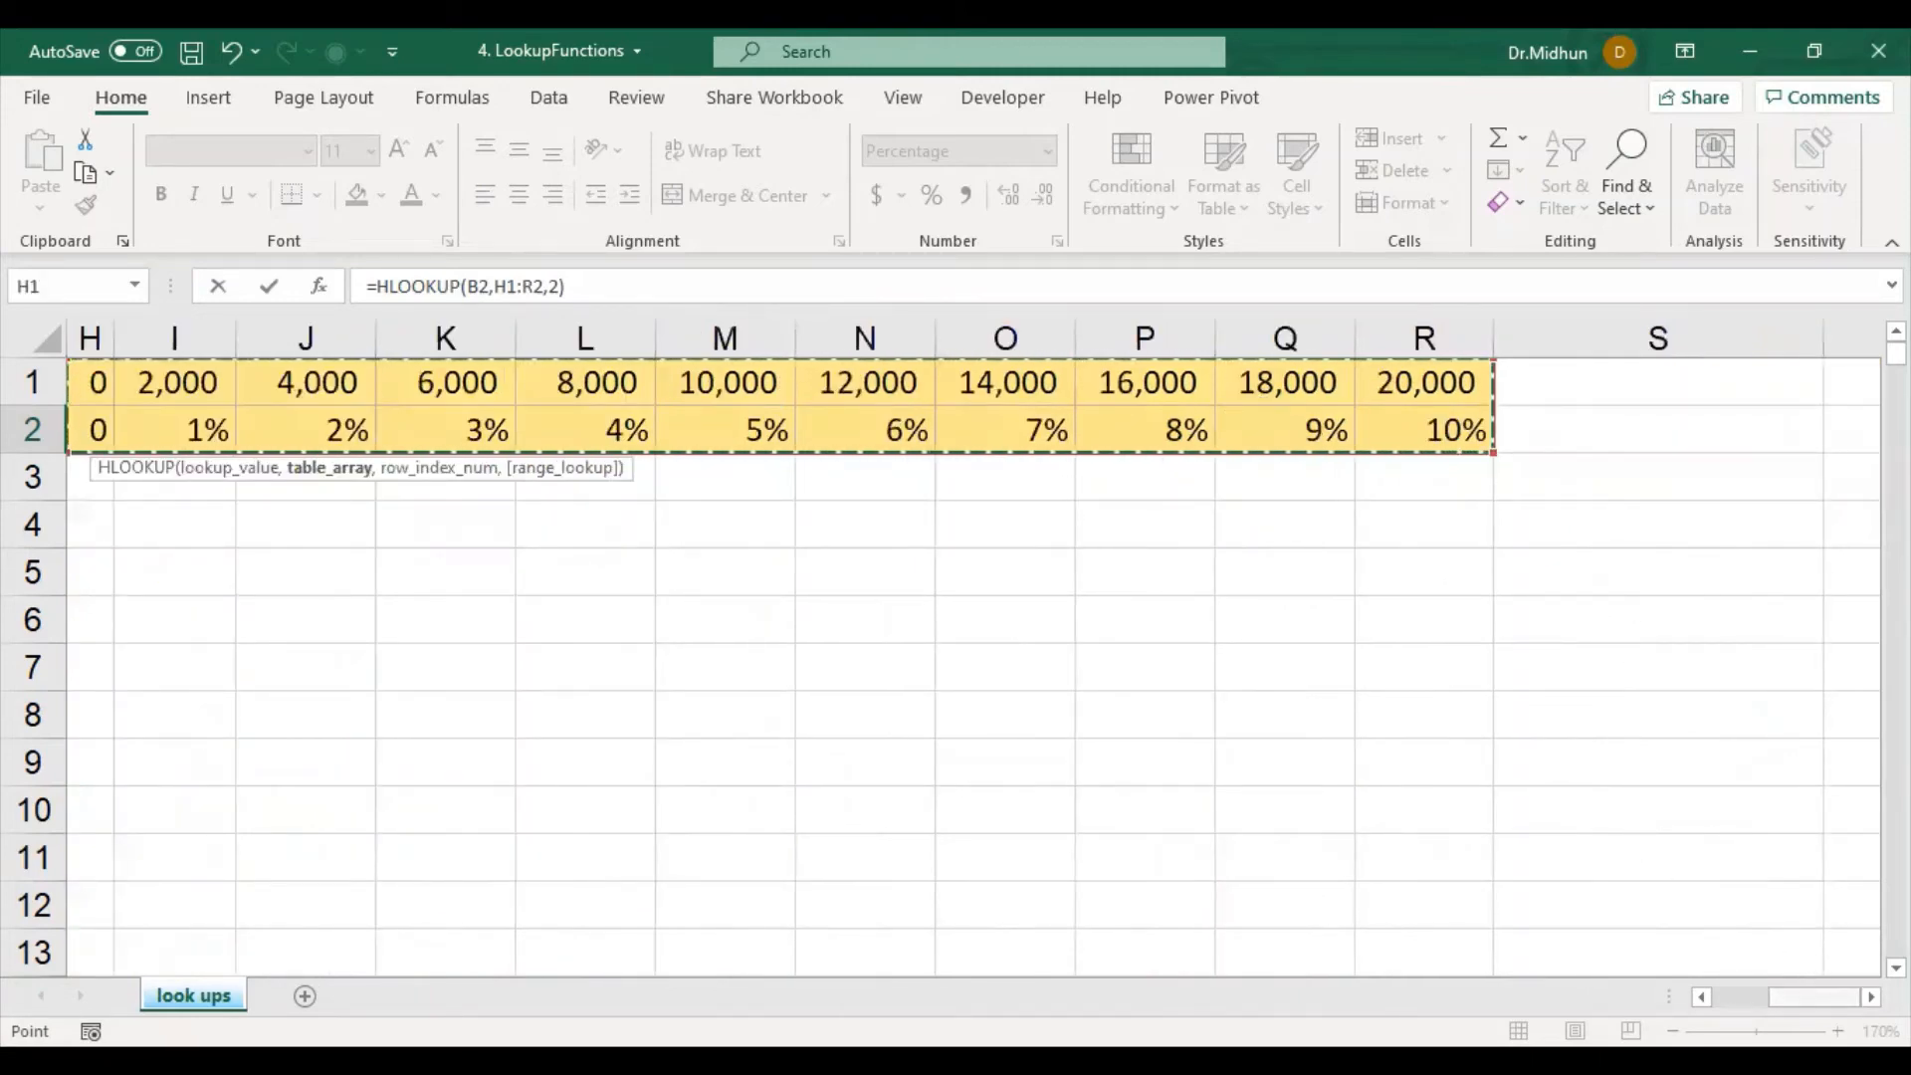
{"action": "left_click_drag", "start_coordinate": [1814, 997], "coordinate": [1753, 996]}
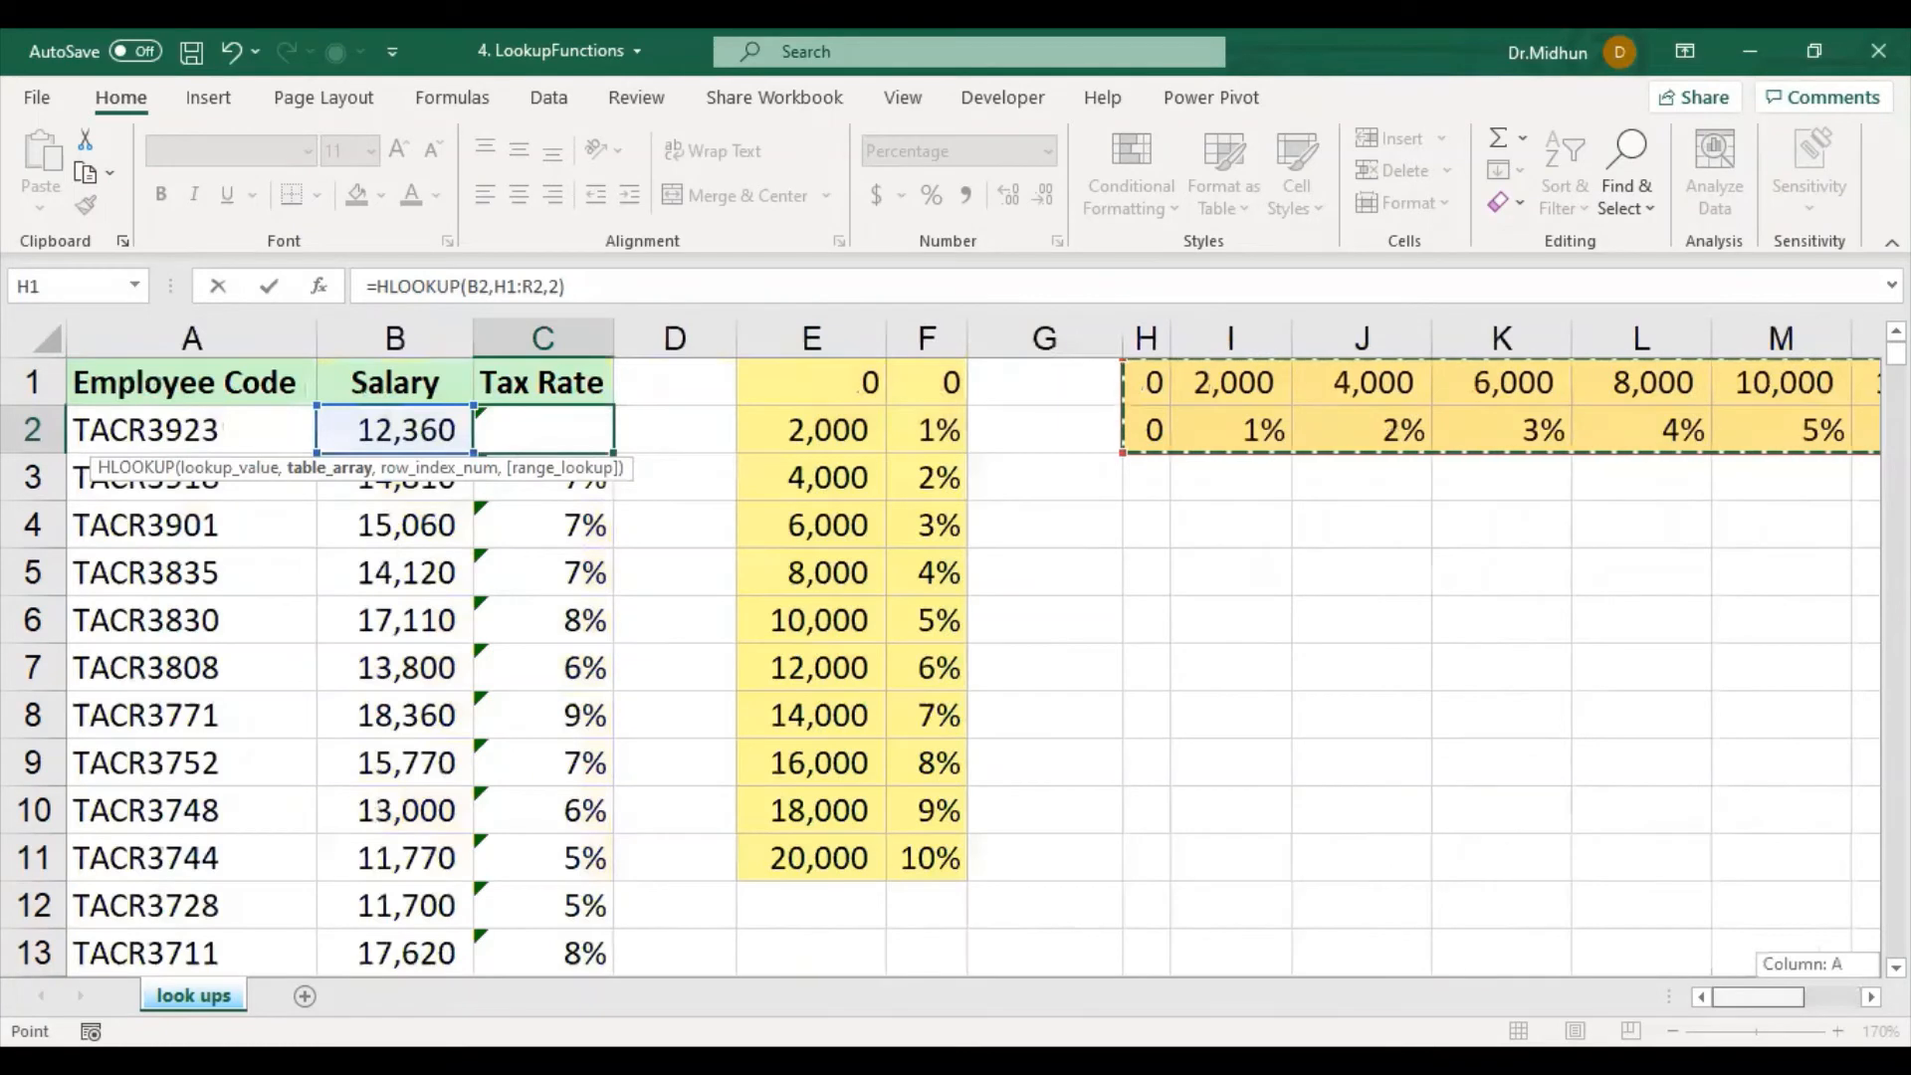
{"action": "left_click", "coordinate": [592, 429]}
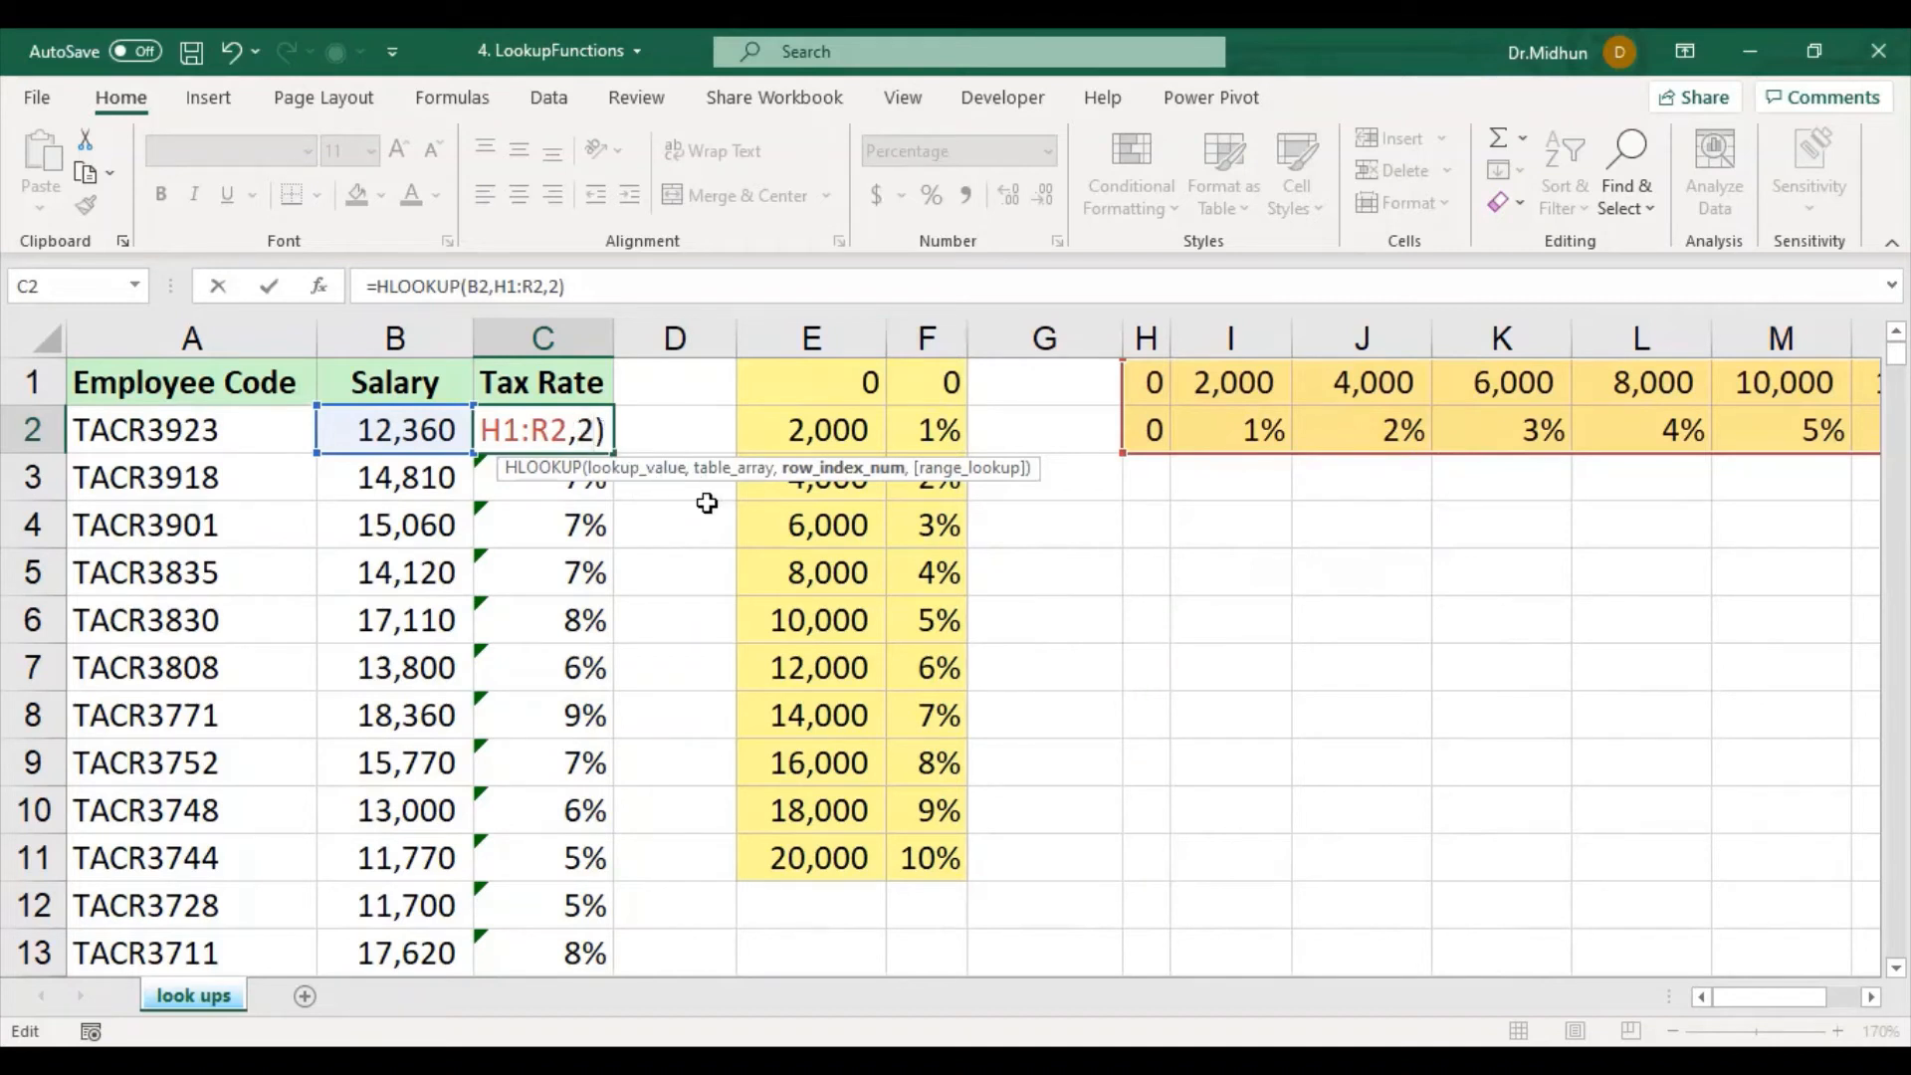
{"action": "key", "text": "Right"}
{"action": "key", "text": "Return"}
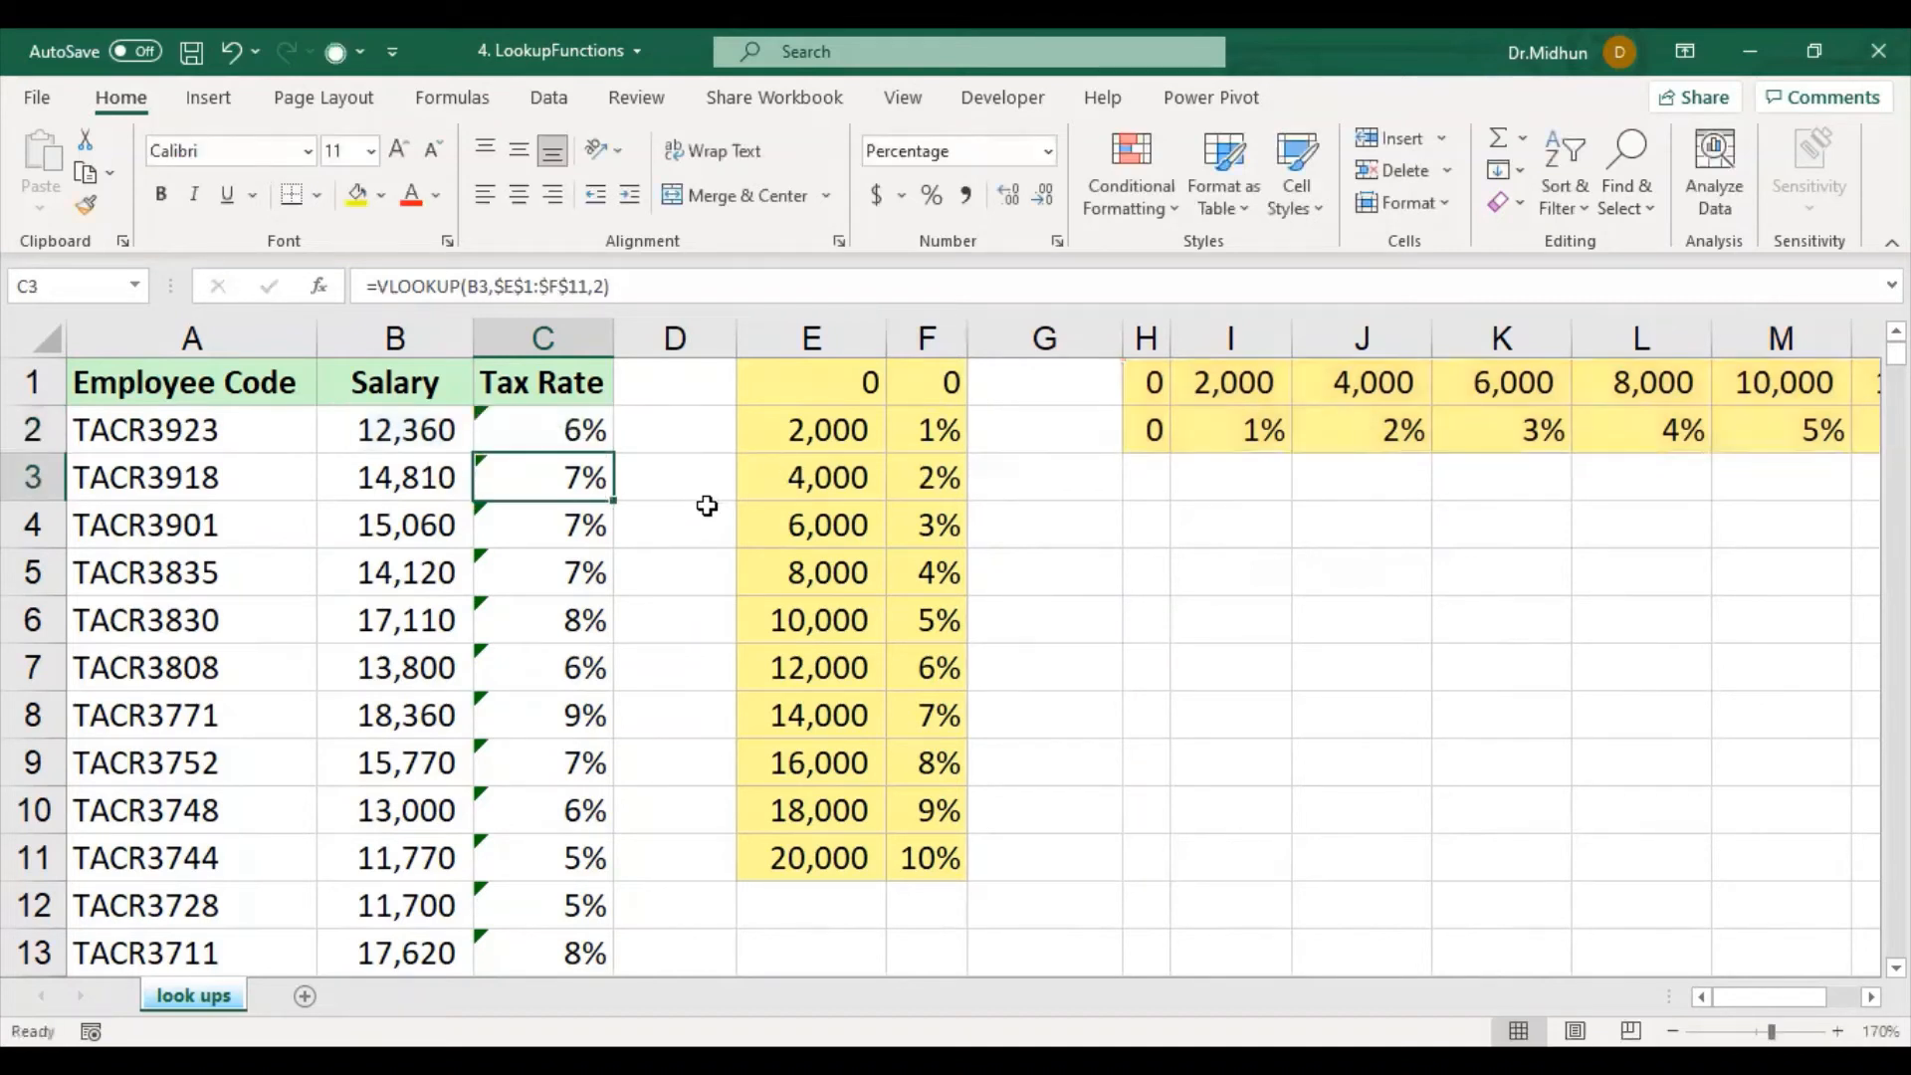
Step: Make the table array in C2's HLOOKUP formula absolute as $H$1:$R$2 and fill the formula down the Tax Rate column
{"action": "double_click", "coordinate": [542, 427]}
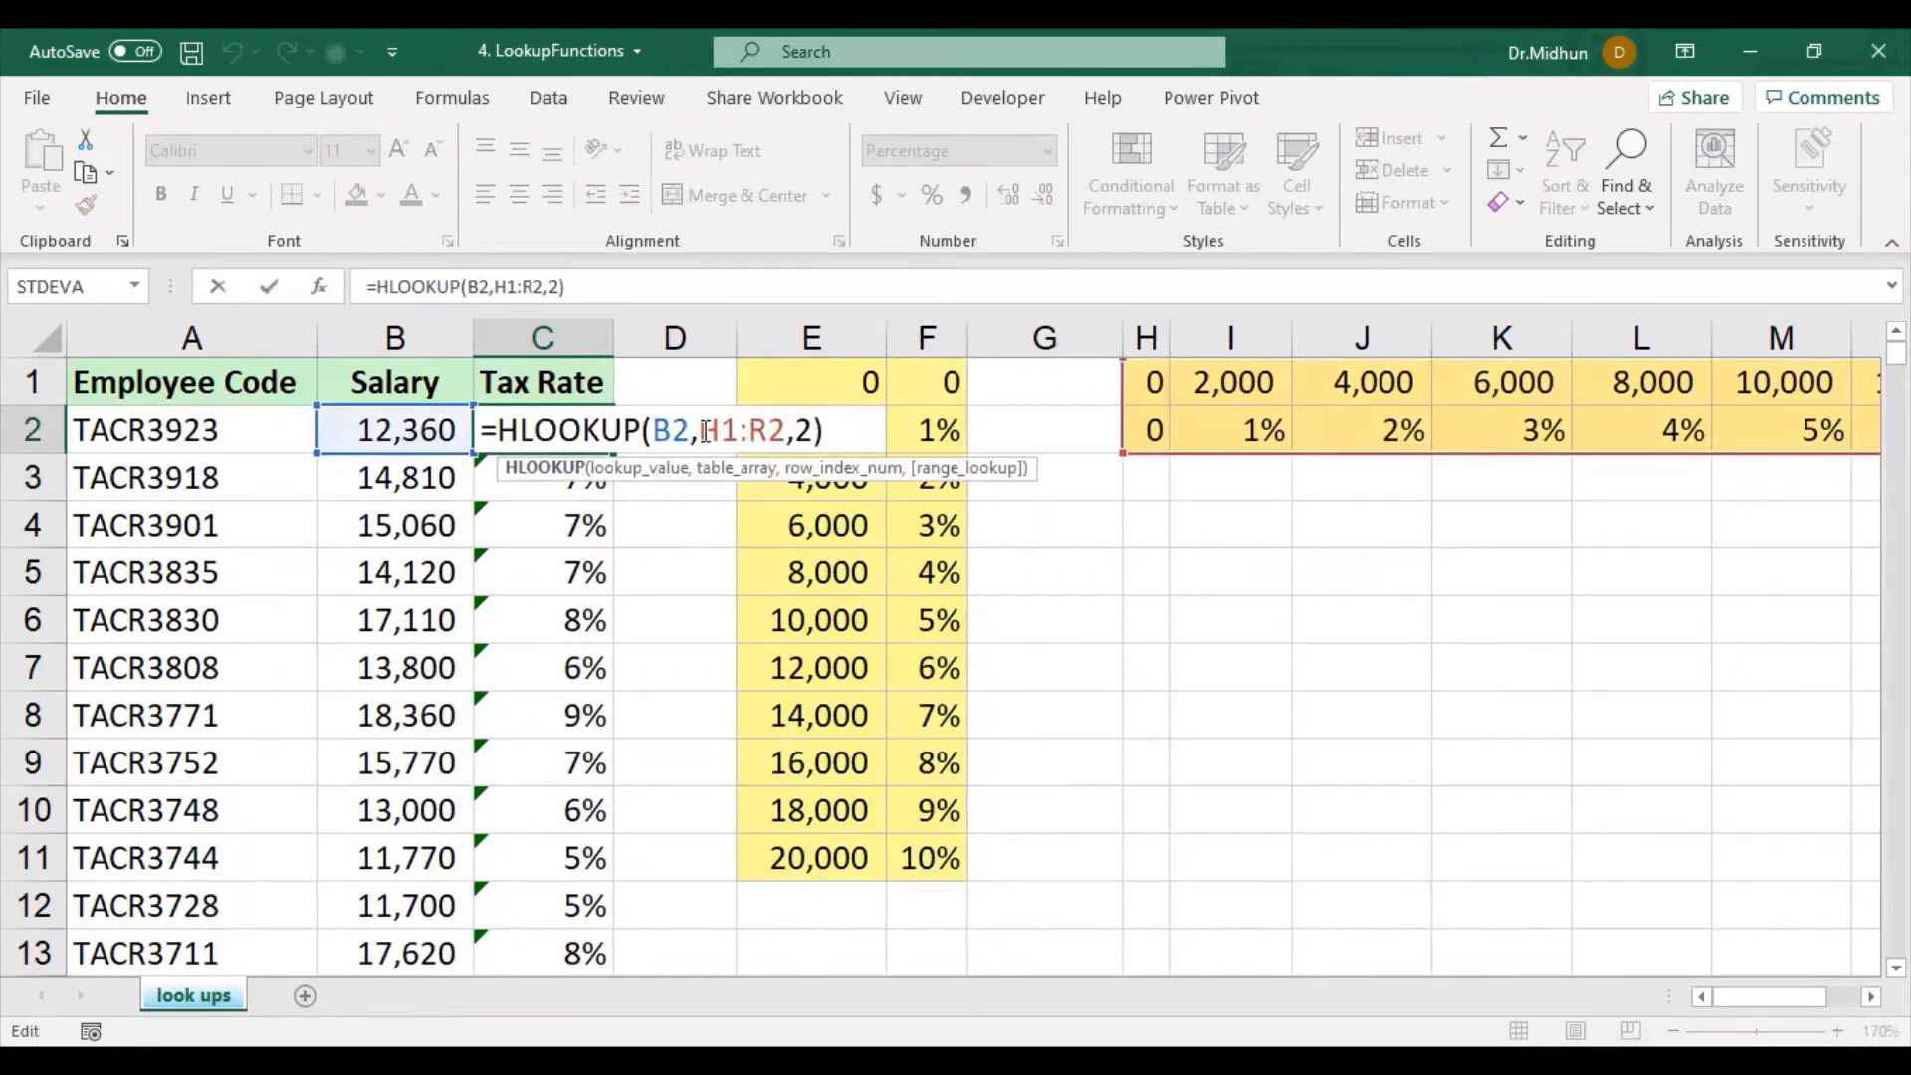
{"action": "left_click_drag", "start_coordinate": [697, 431], "coordinate": [785, 431]}
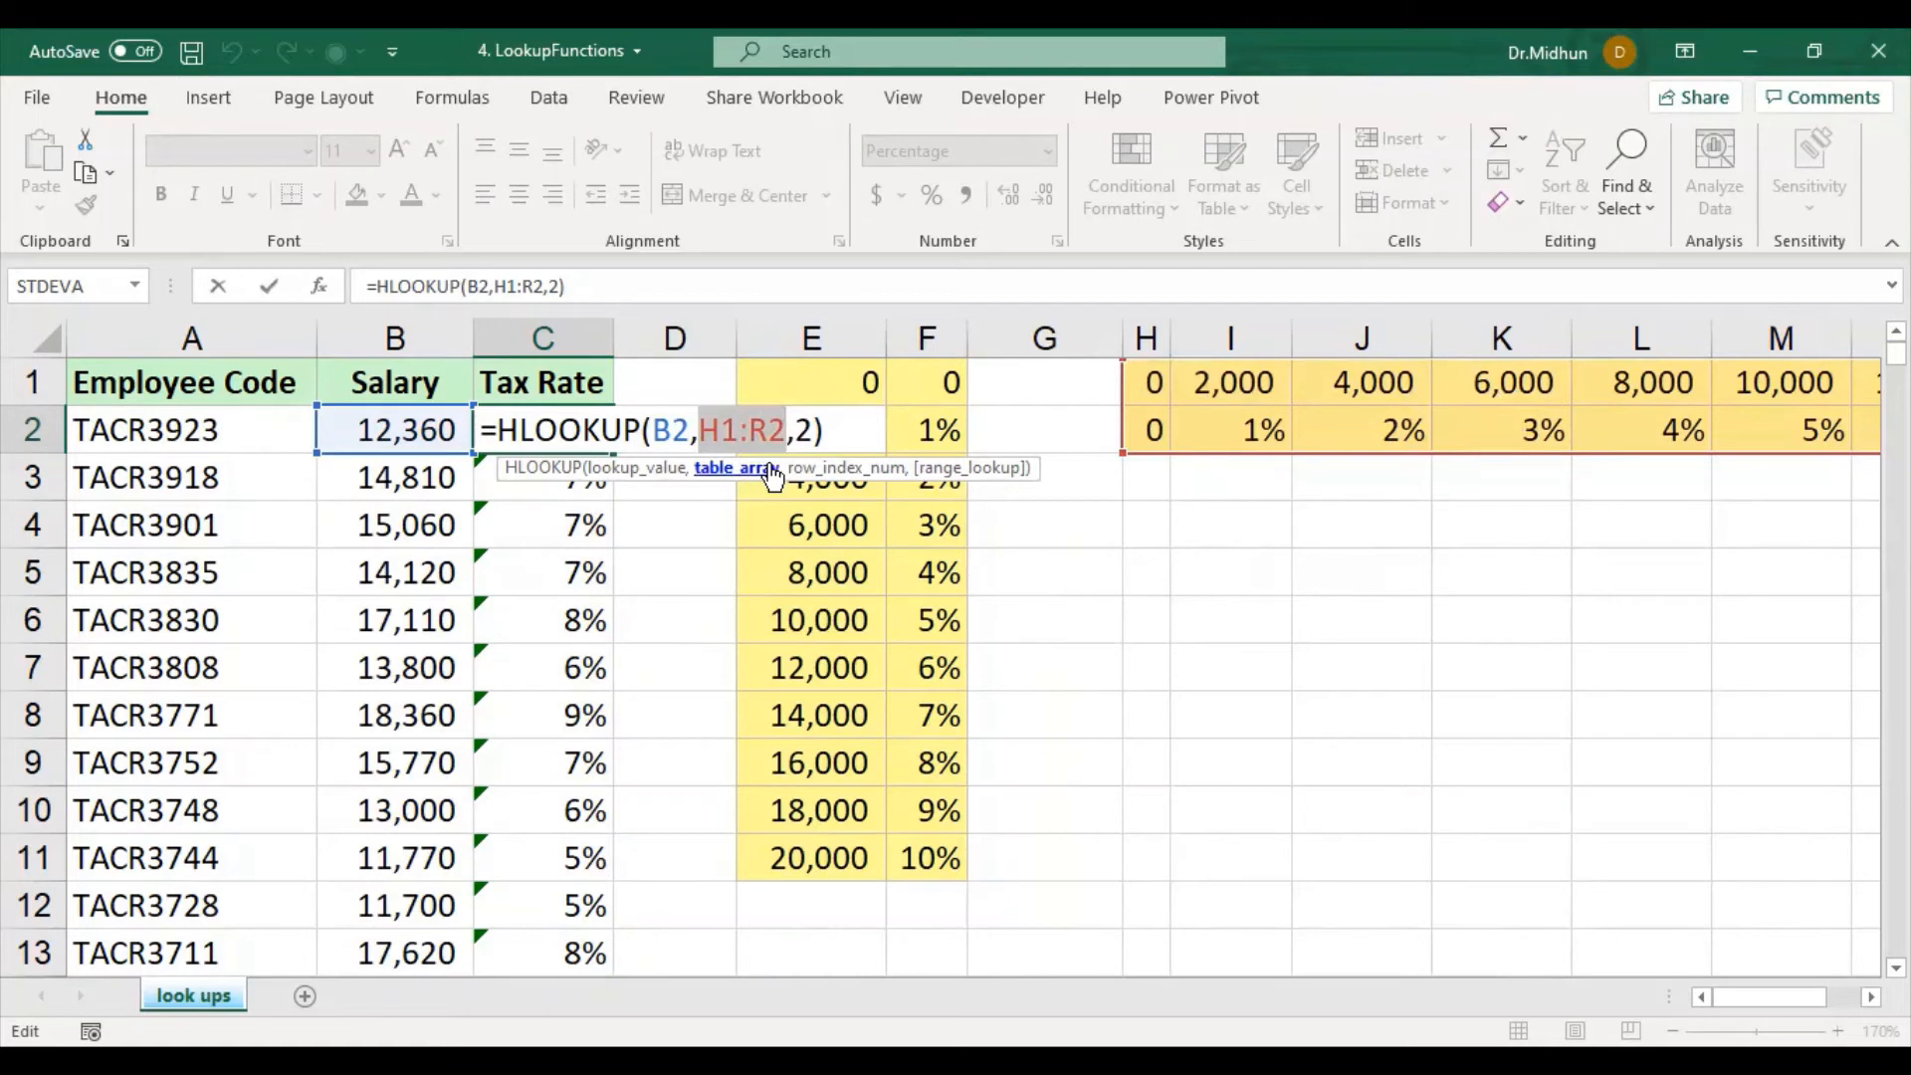
{"action": "key", "text": "F4"}
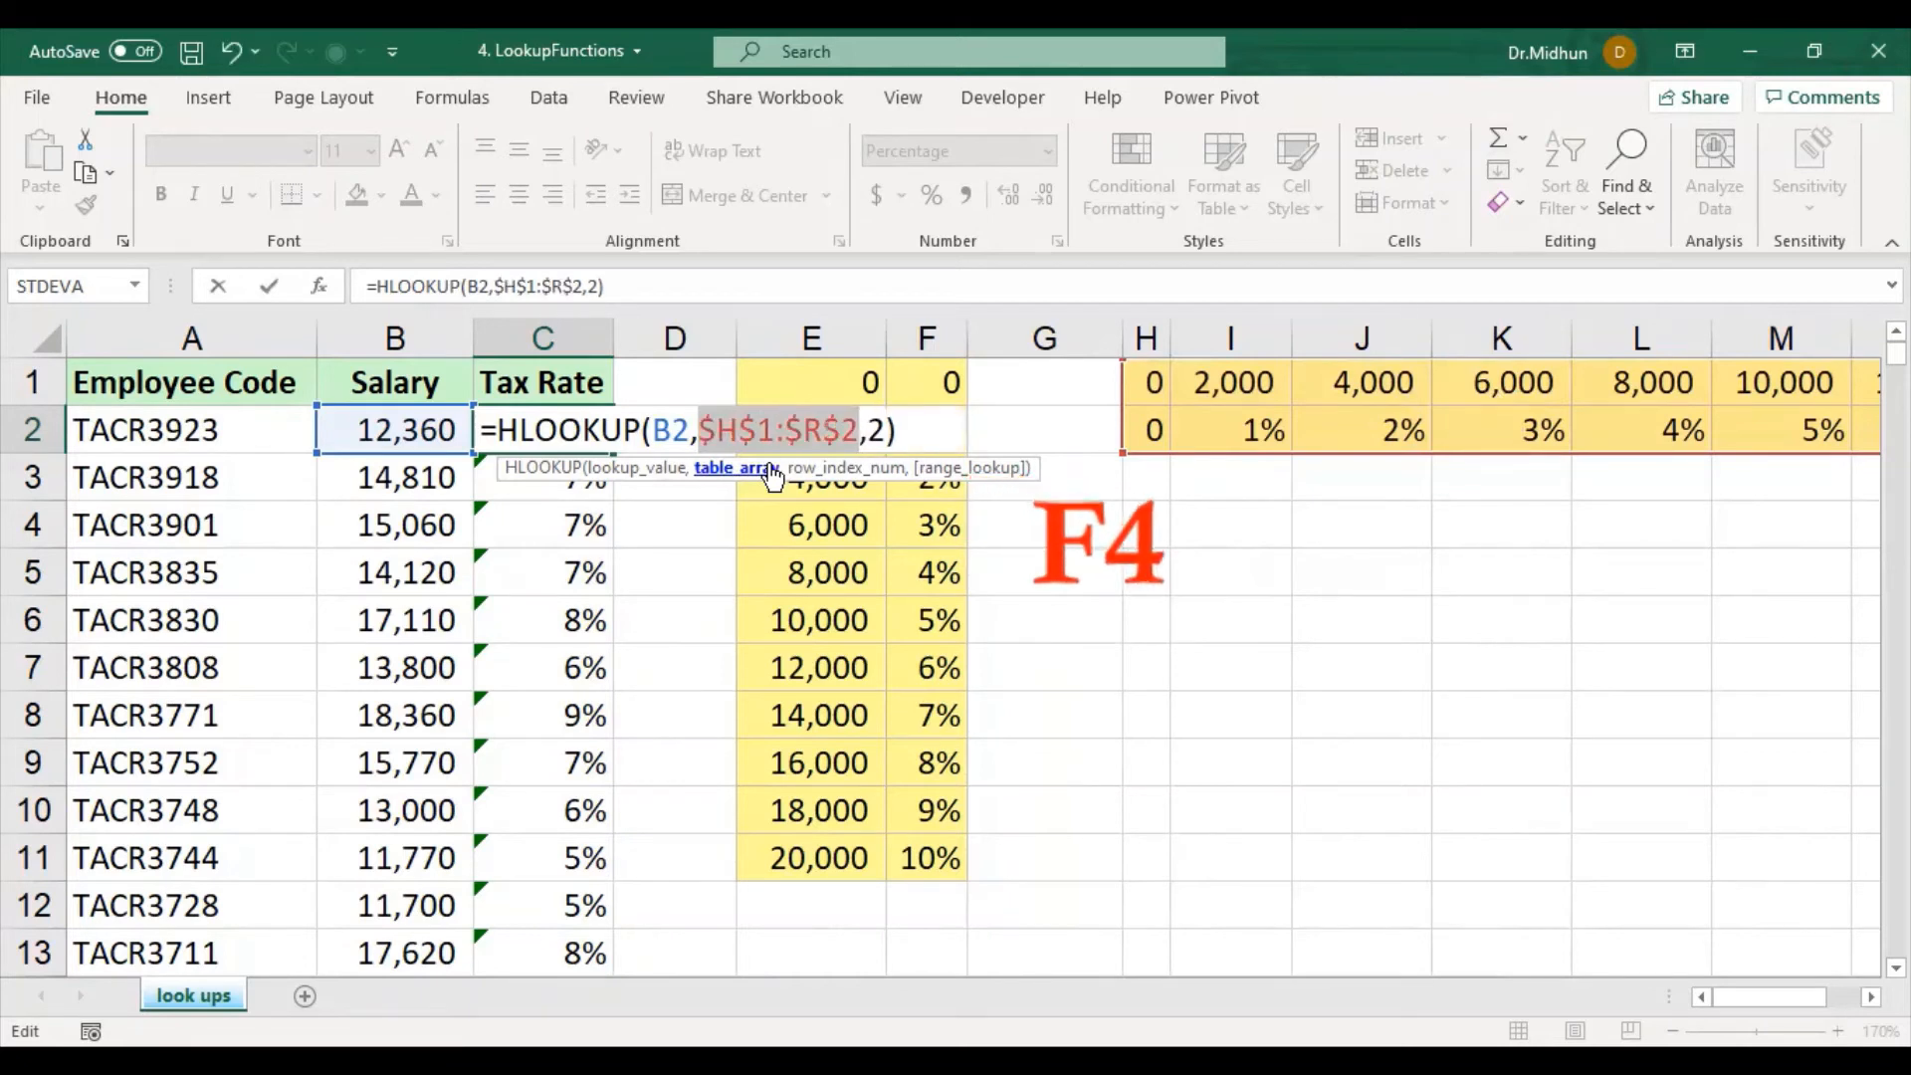
{"action": "key", "text": "Return"}
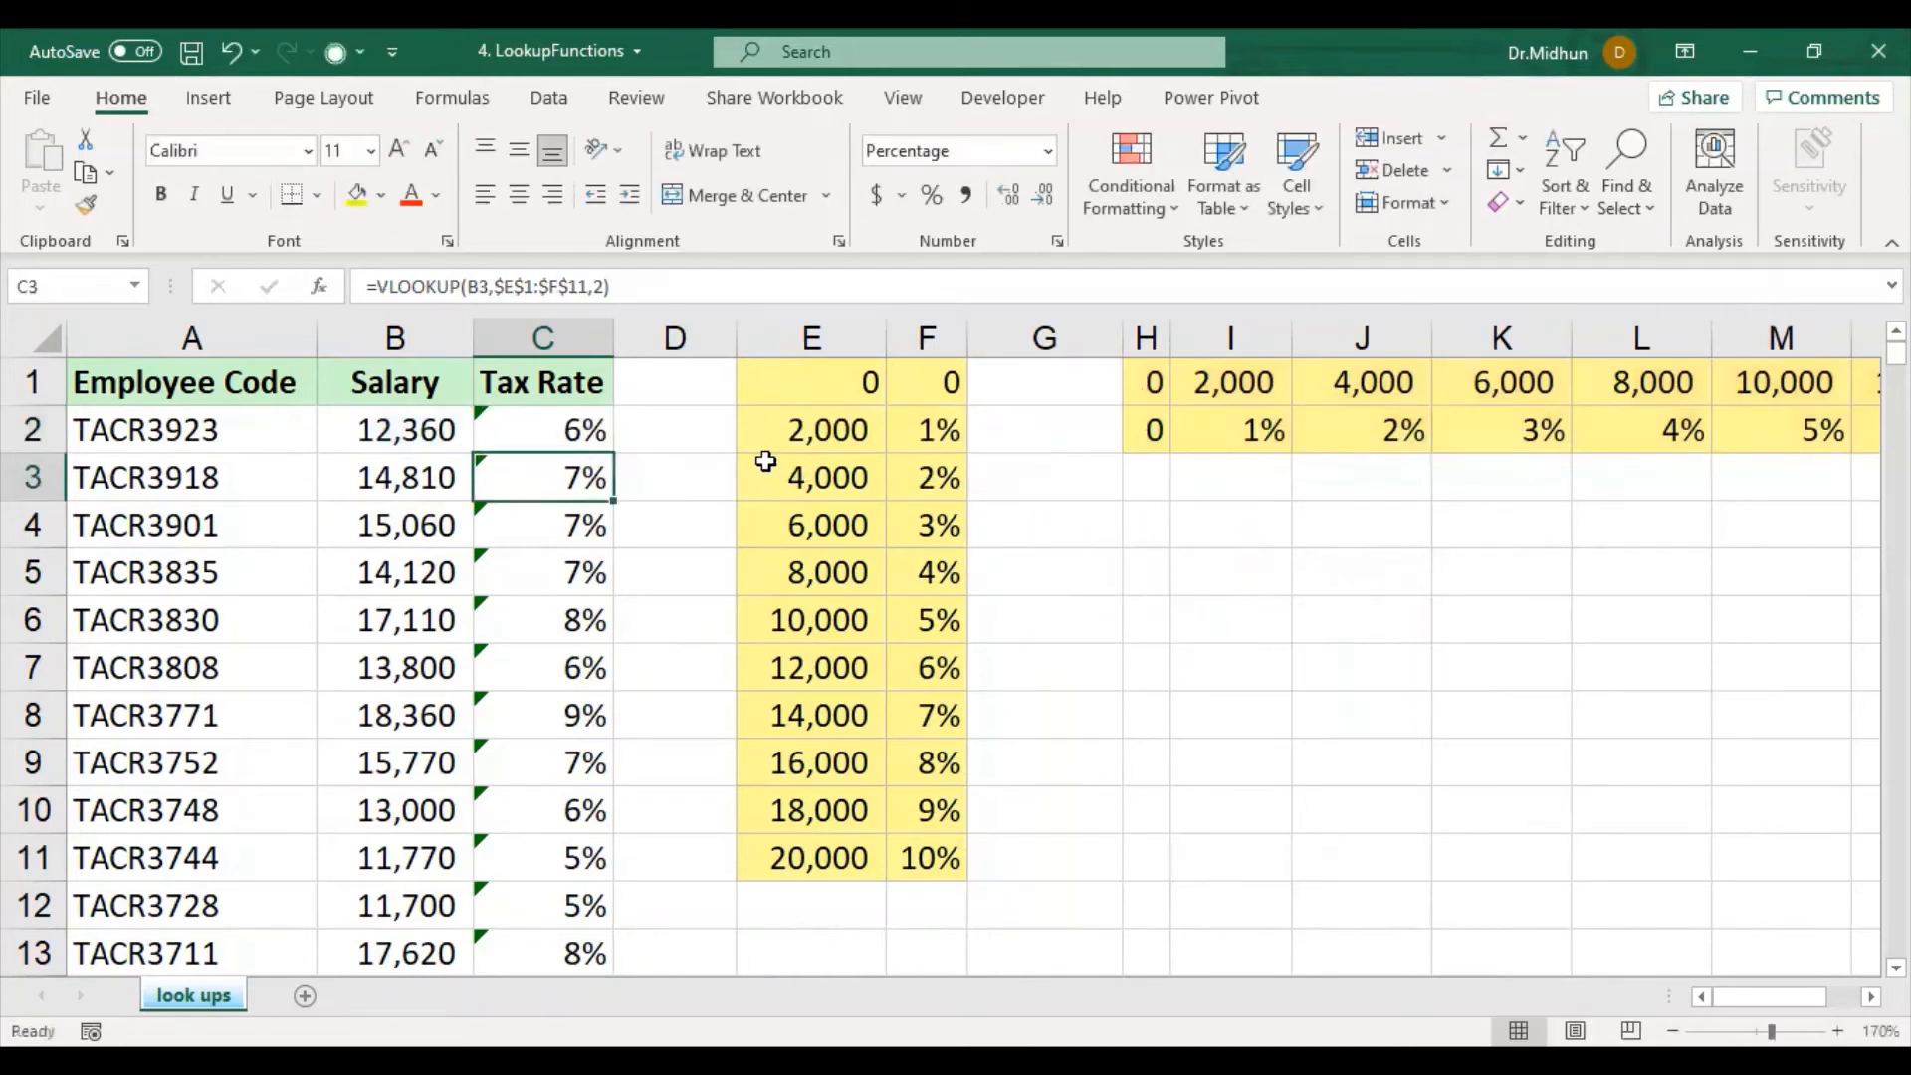
{"action": "left_click", "coordinate": [558, 431]}
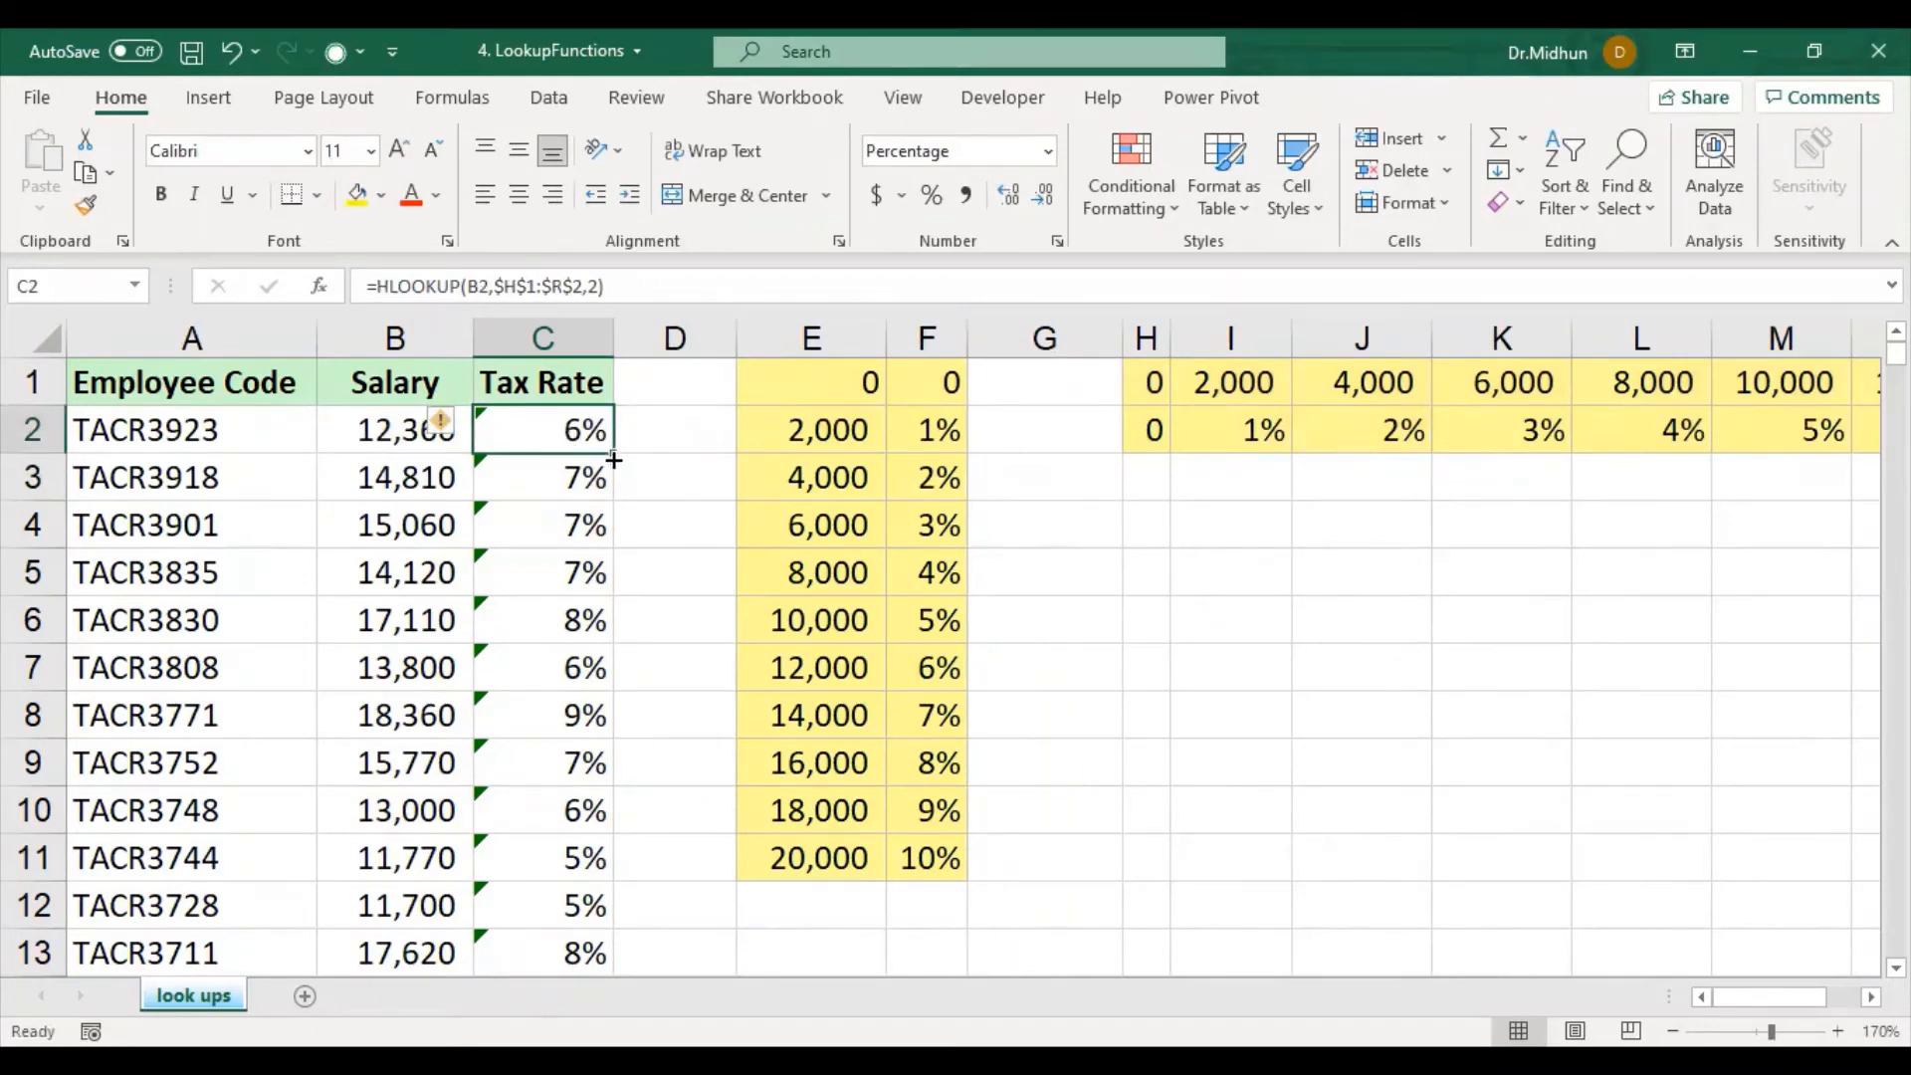
{"action": "double_click", "coordinate": [614, 460]}
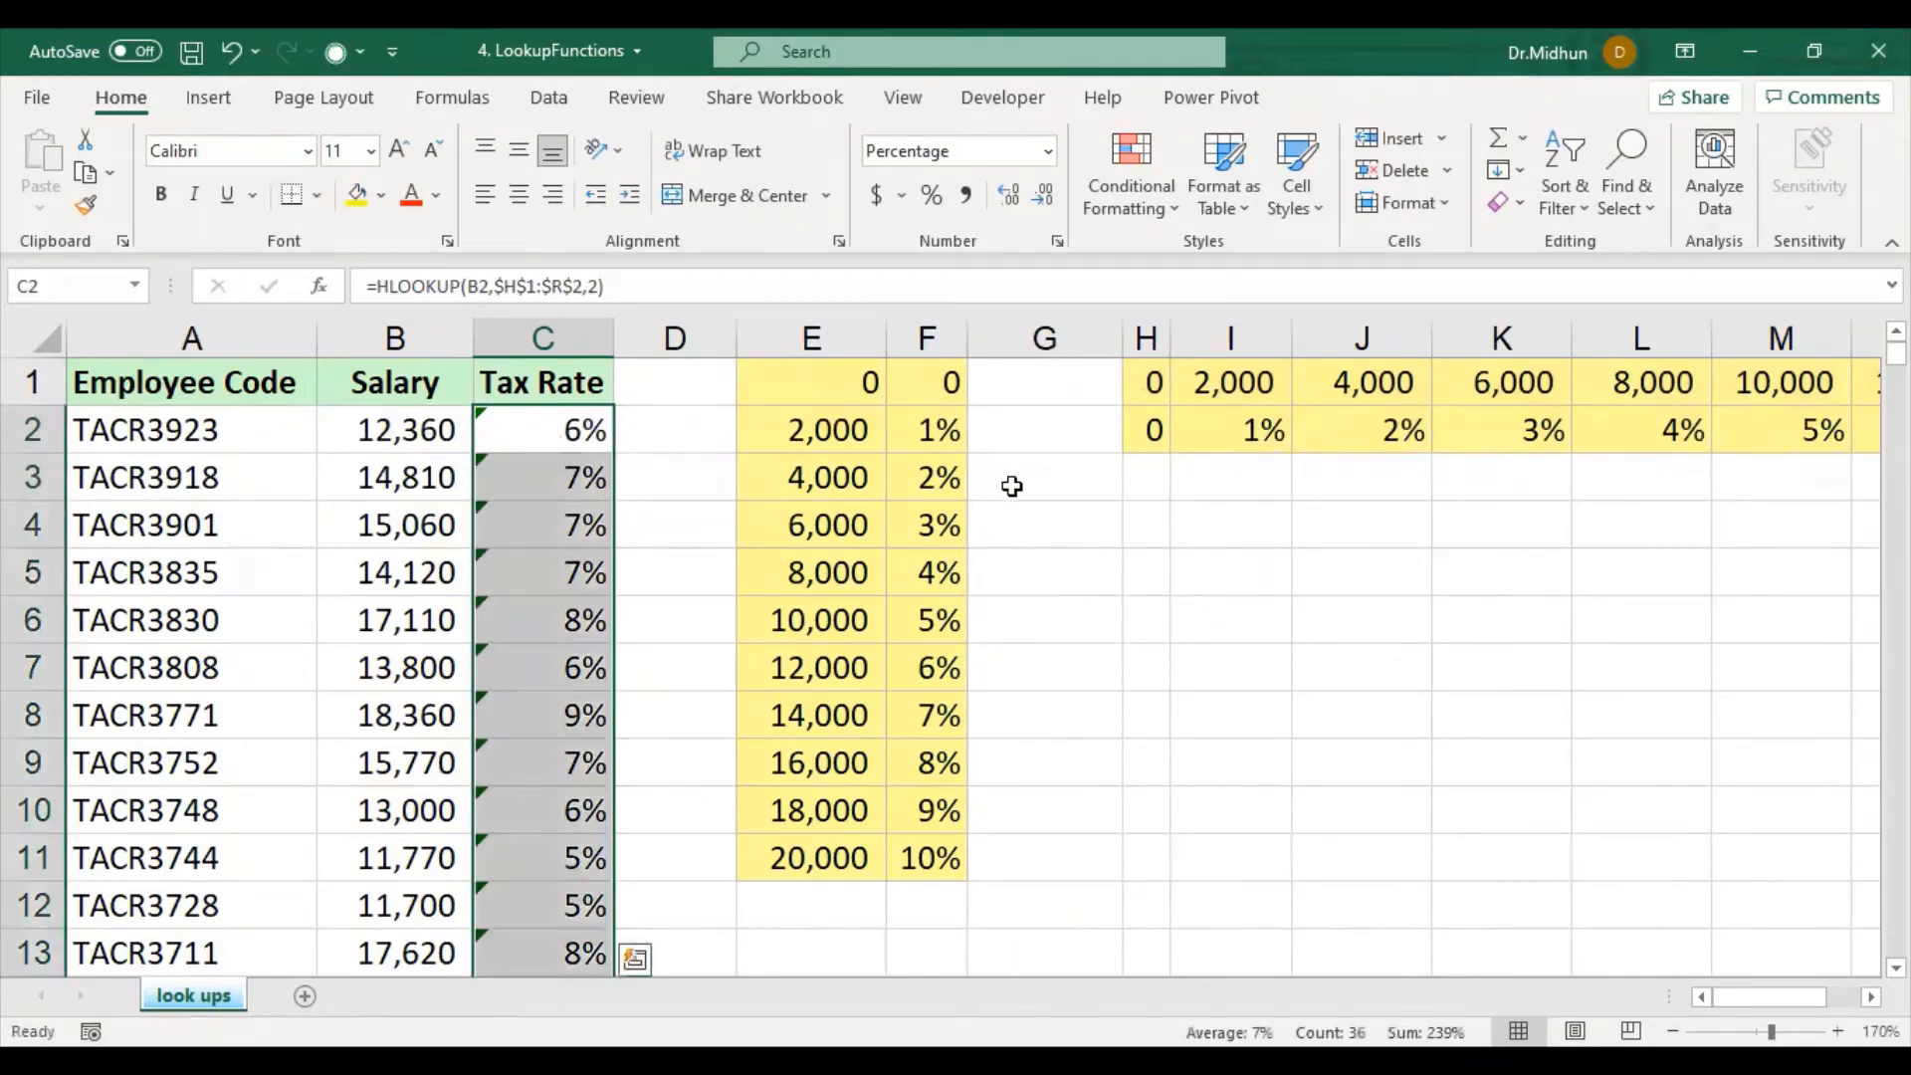
Step: Compare the HLOOKUP formulas in C2 and C3, checking the lookup value and the absolute table array
{"action": "double_click", "coordinate": [567, 430]}
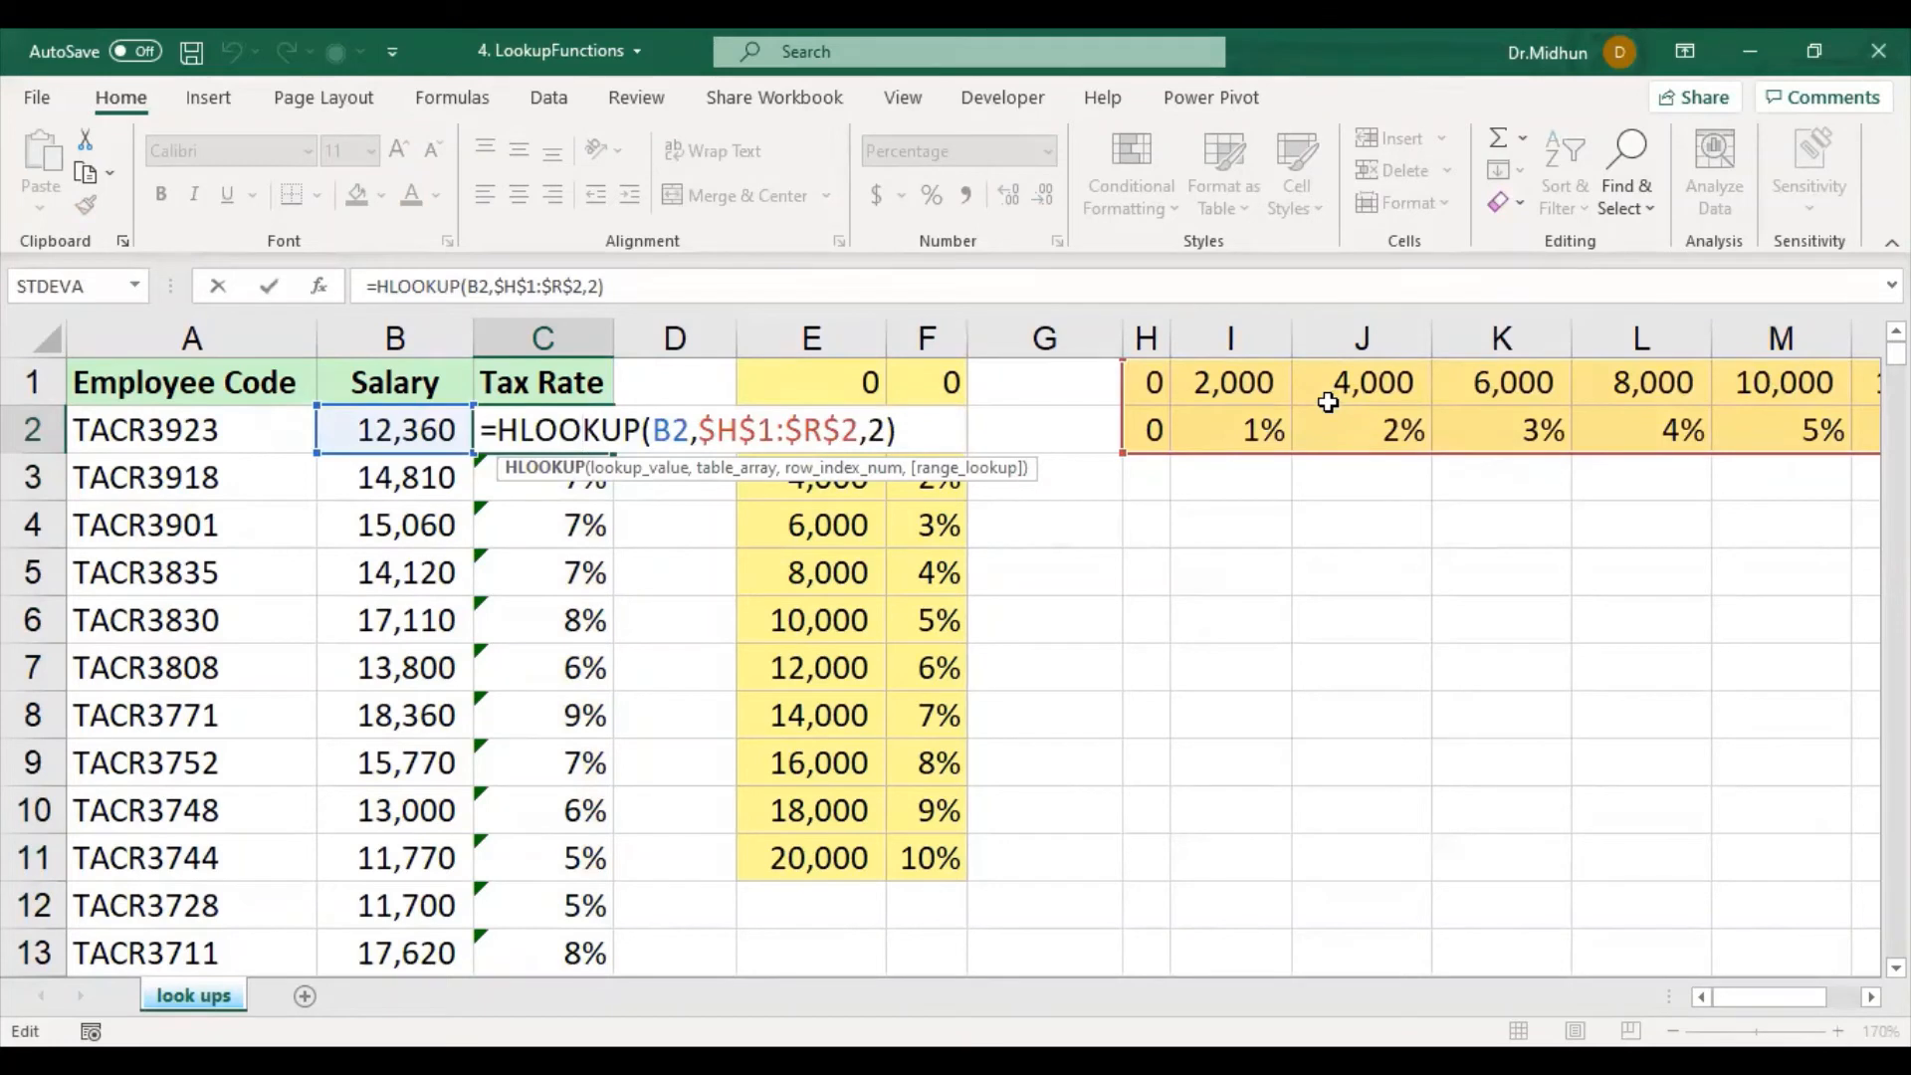
{"action": "key", "text": "Escape"}
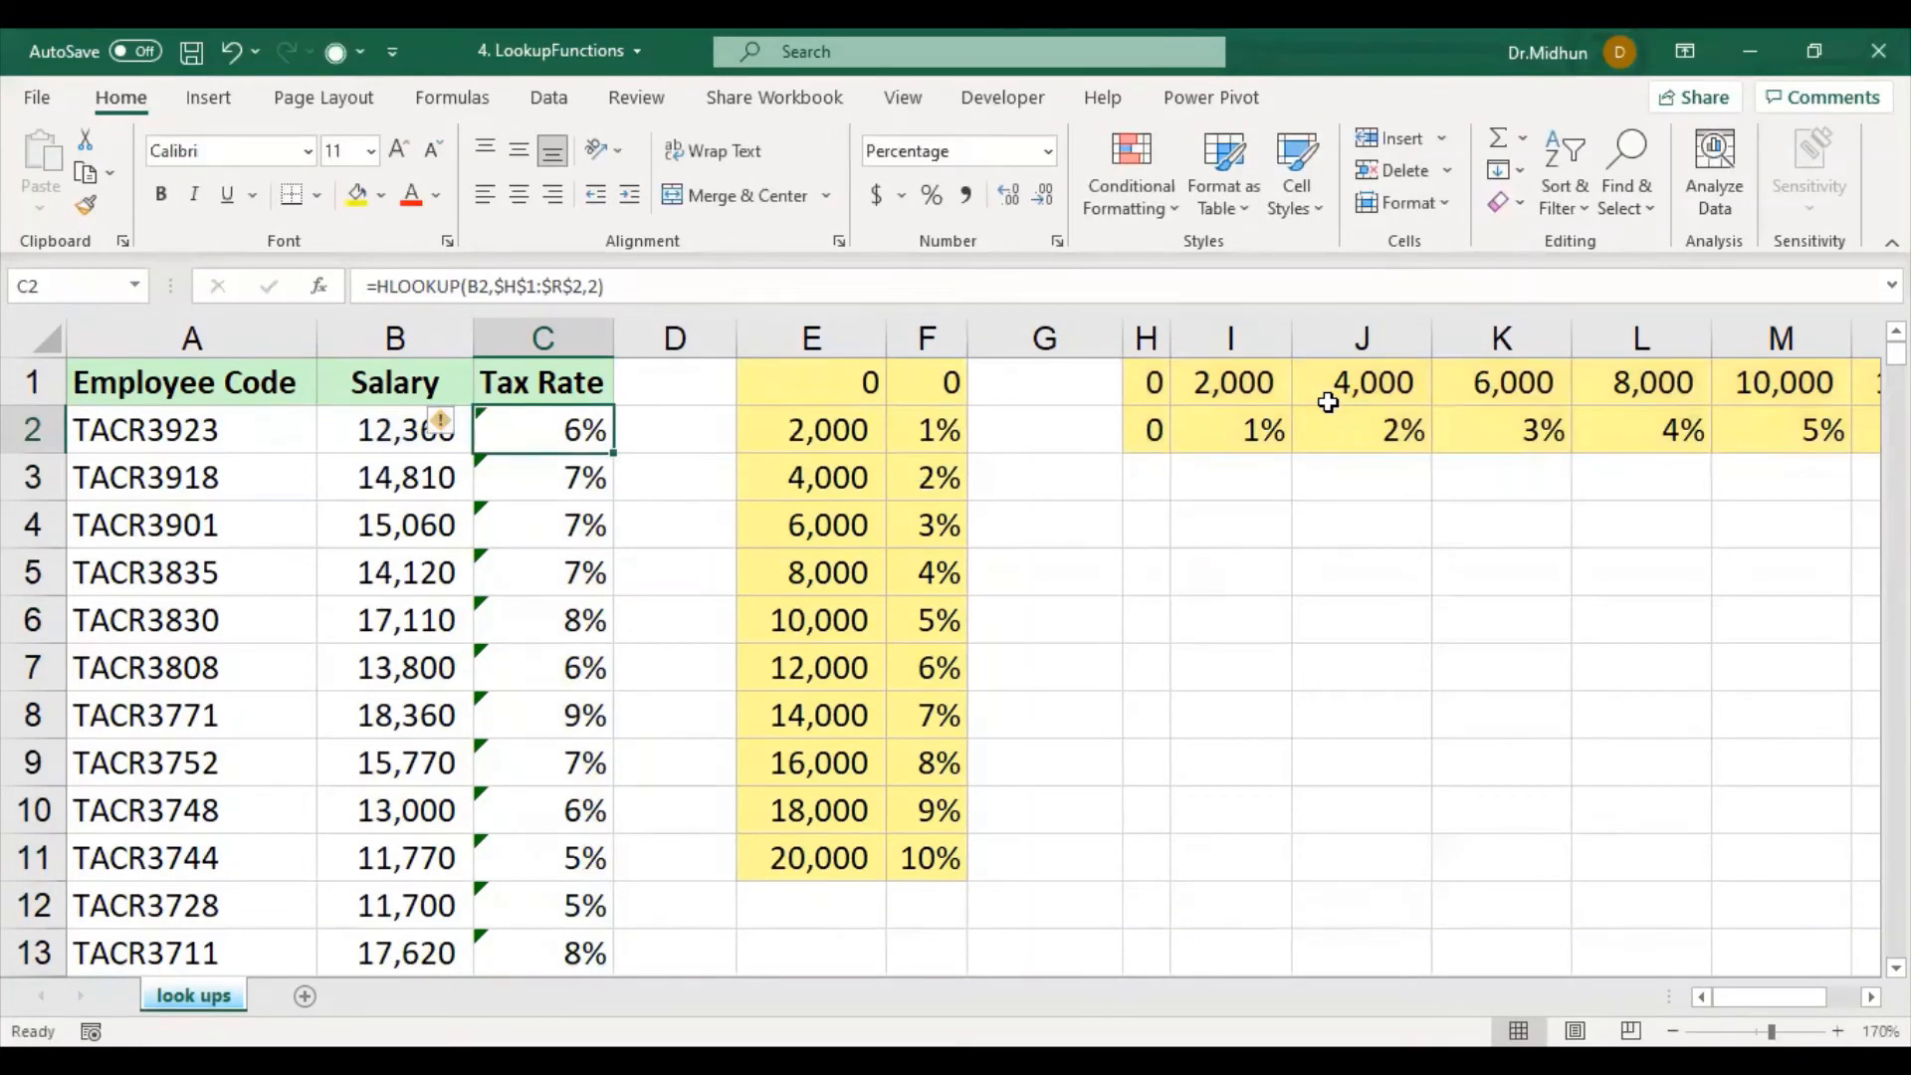
{"action": "left_click", "coordinate": [554, 486]}
{"action": "key", "text": "F2"}
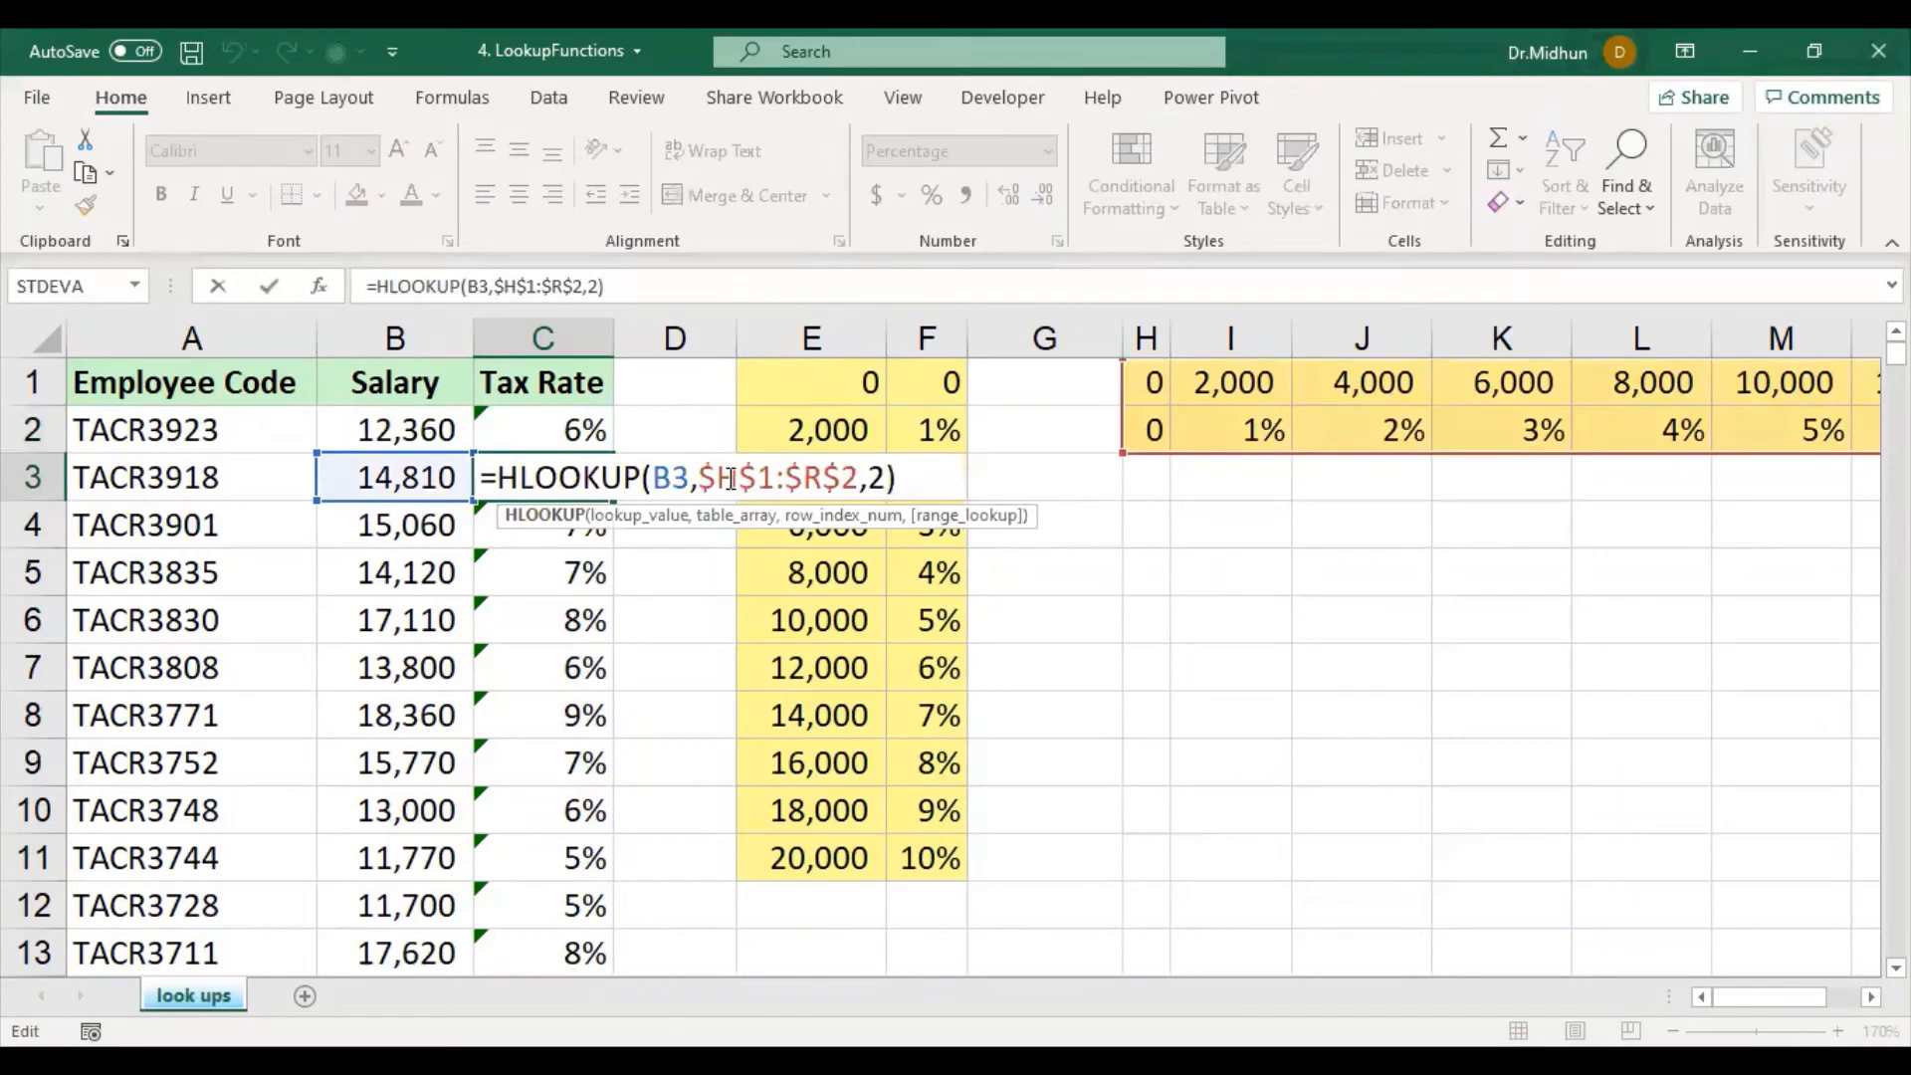
{"action": "key", "text": "Escape"}
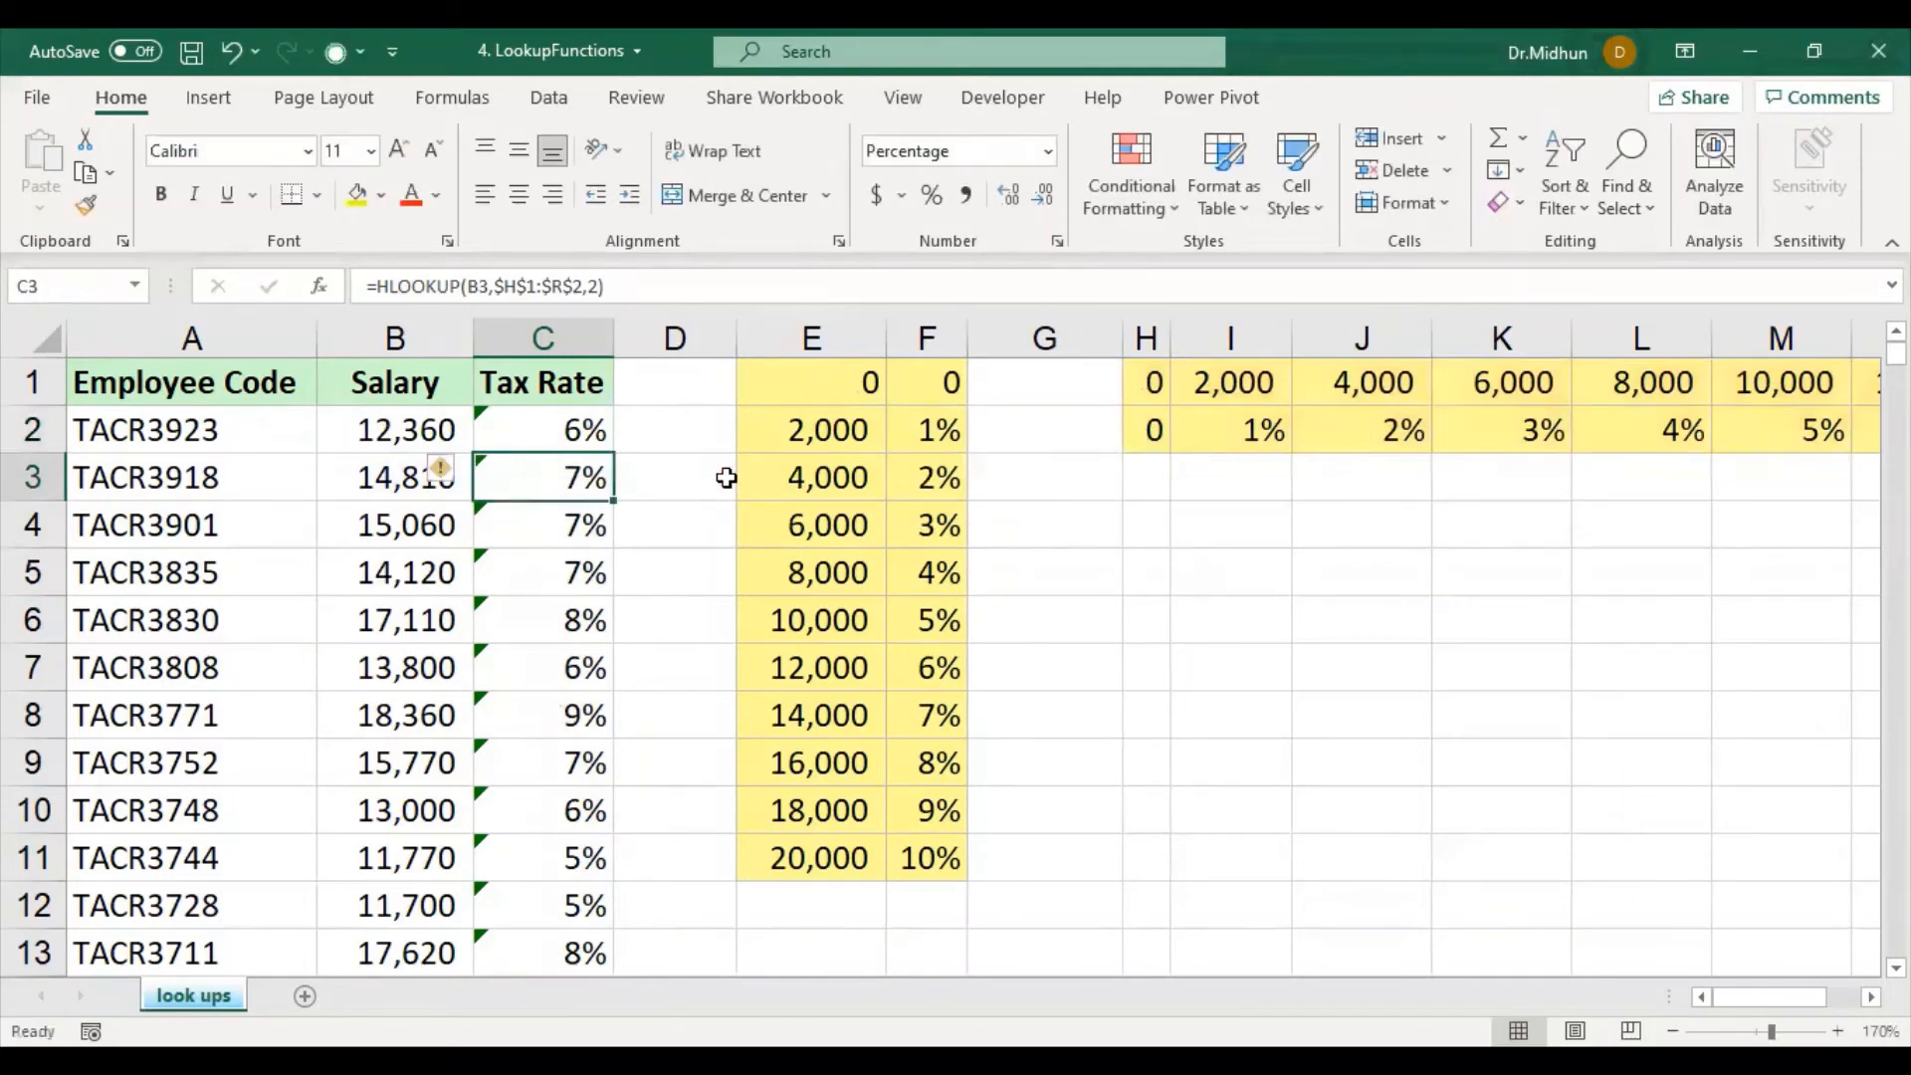
{"action": "double_click", "coordinate": [638, 423]}
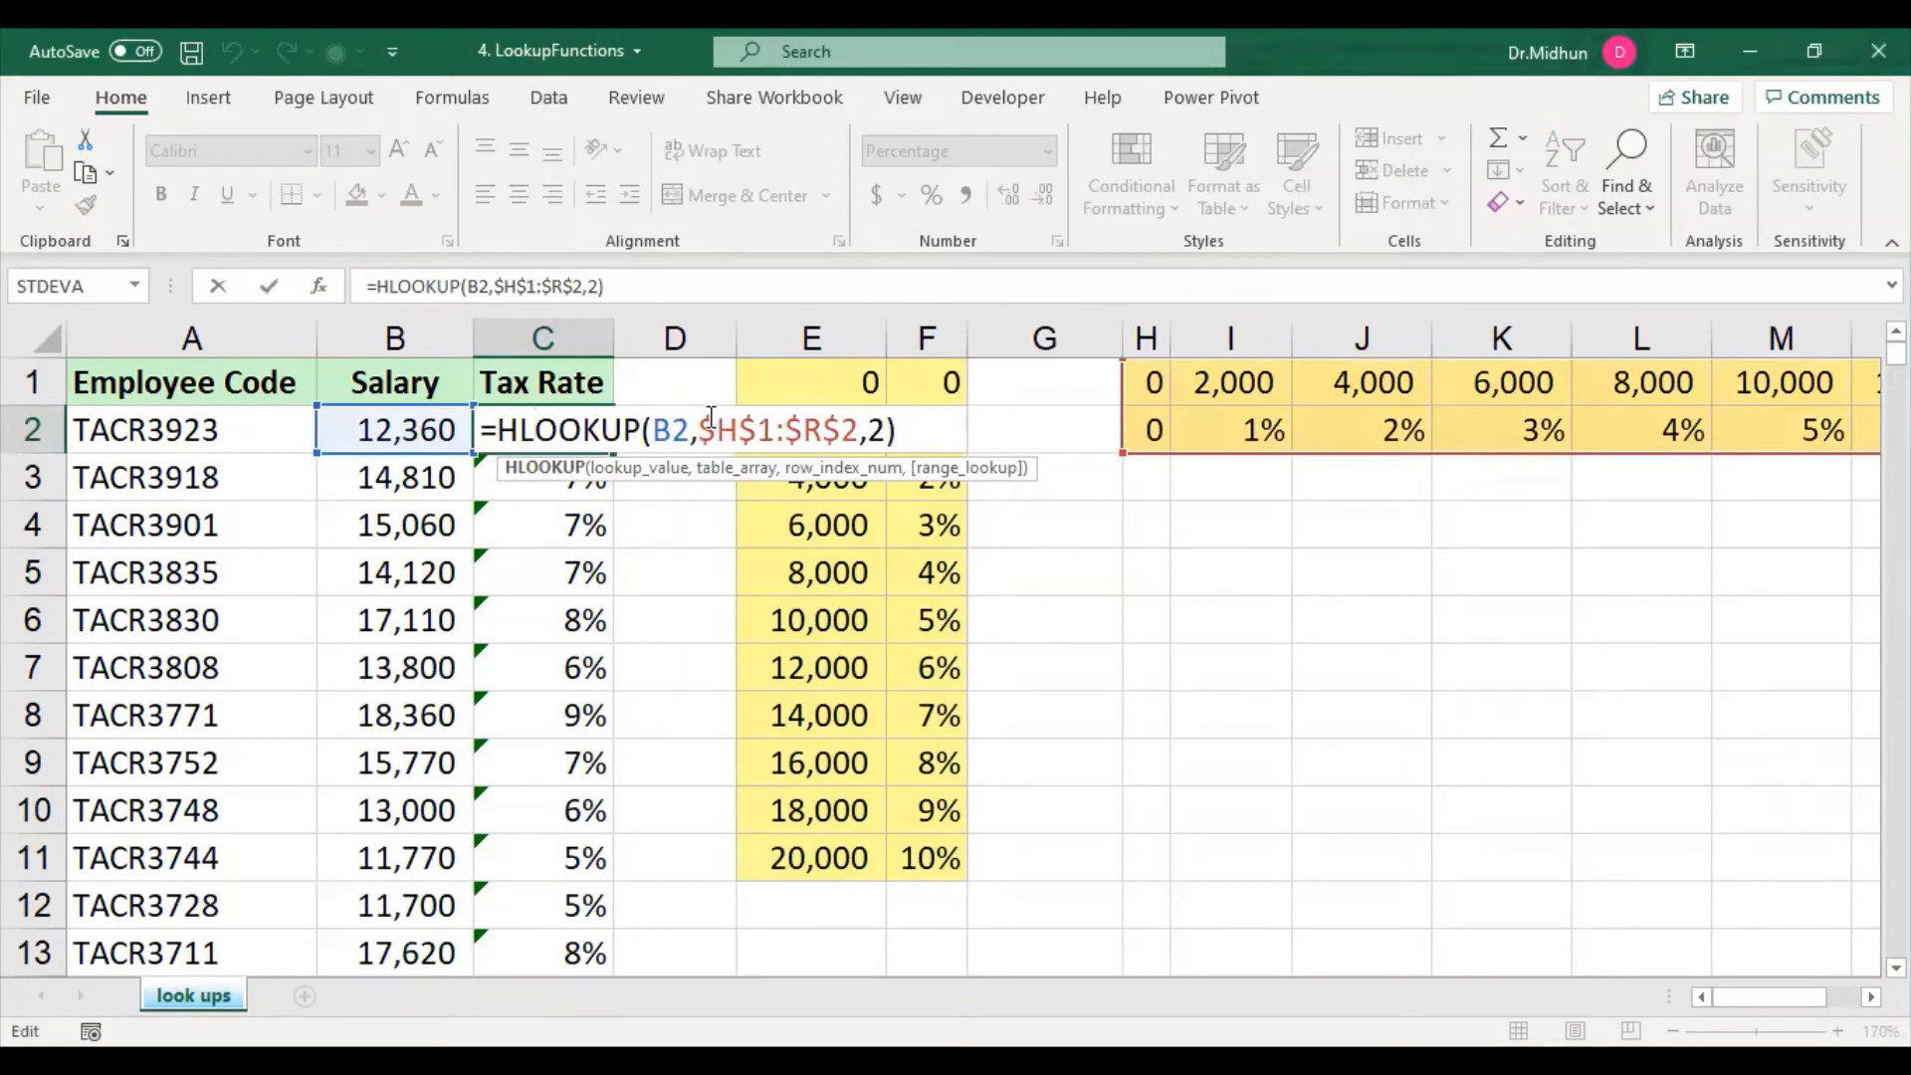
{"action": "left_click_drag", "start_coordinate": [705, 429], "coordinate": [836, 438]}
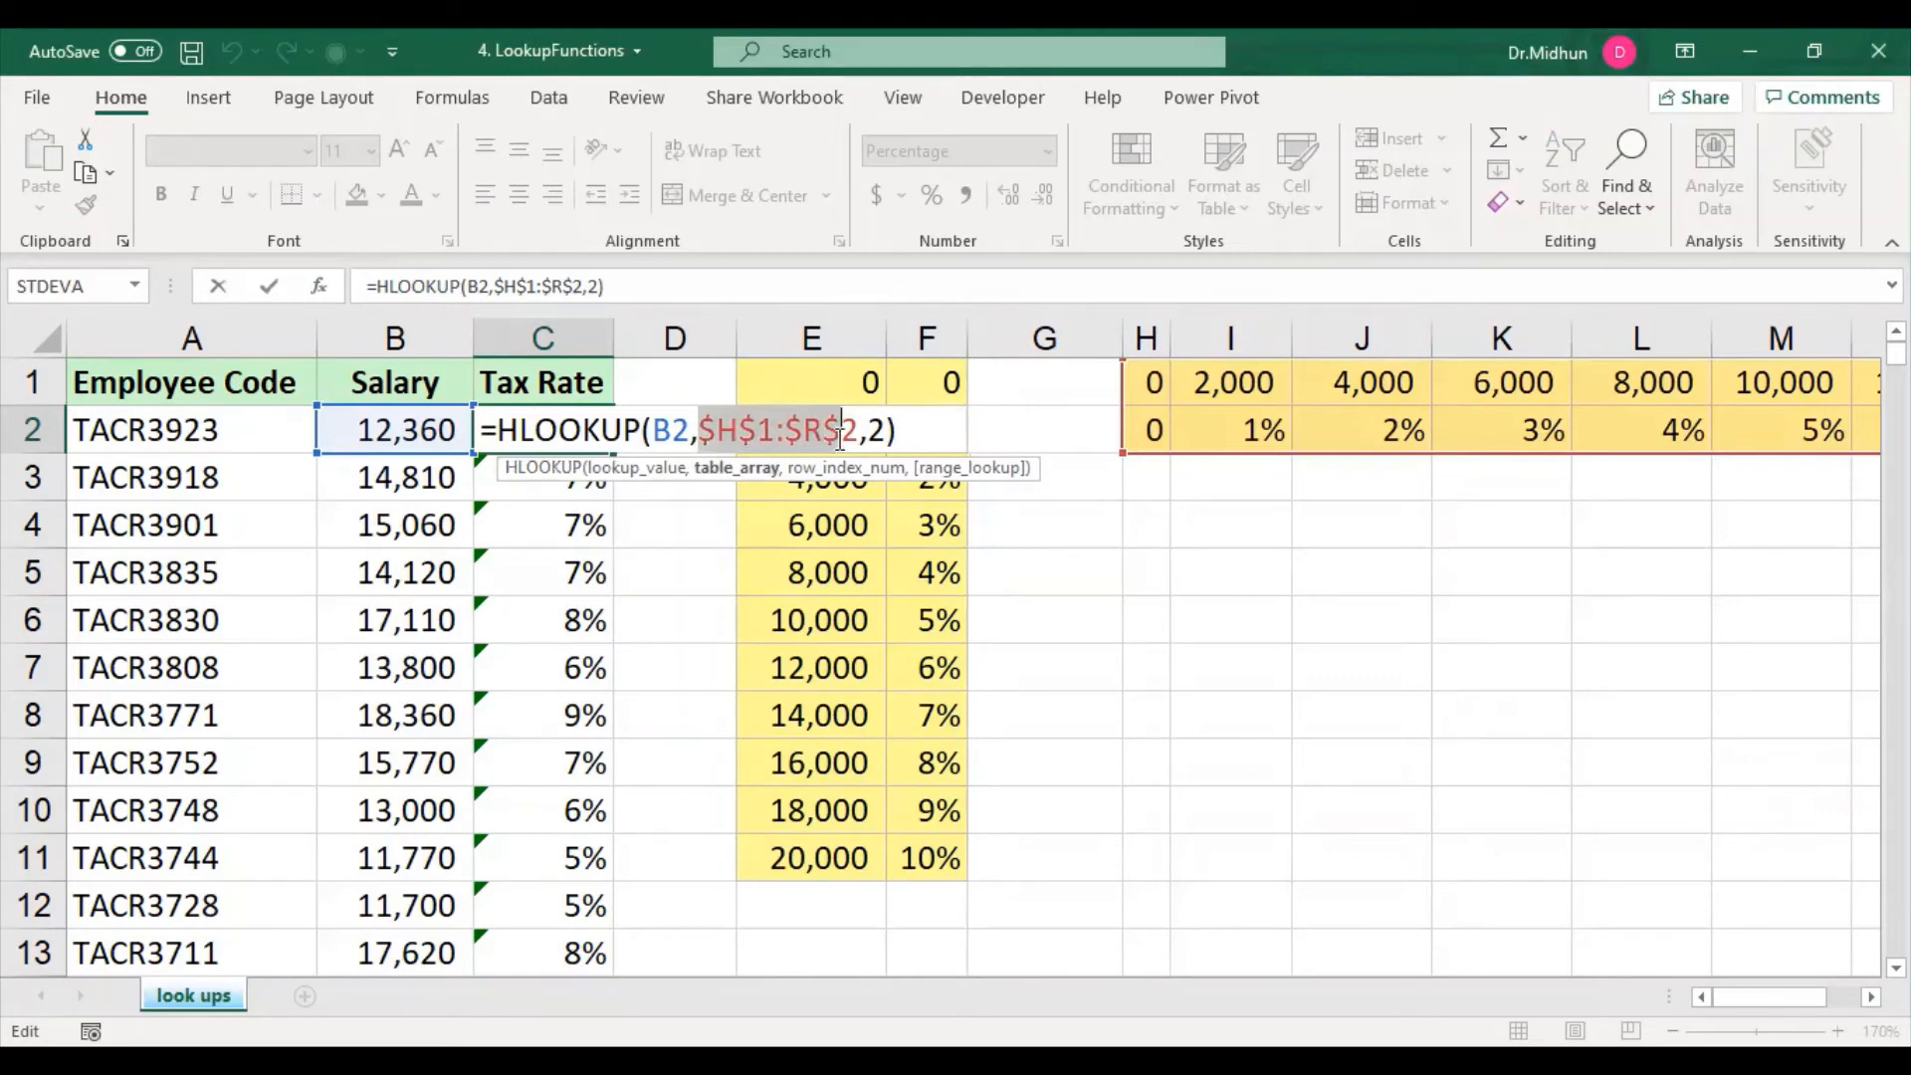
{"action": "left_click", "coordinate": [860, 437]}
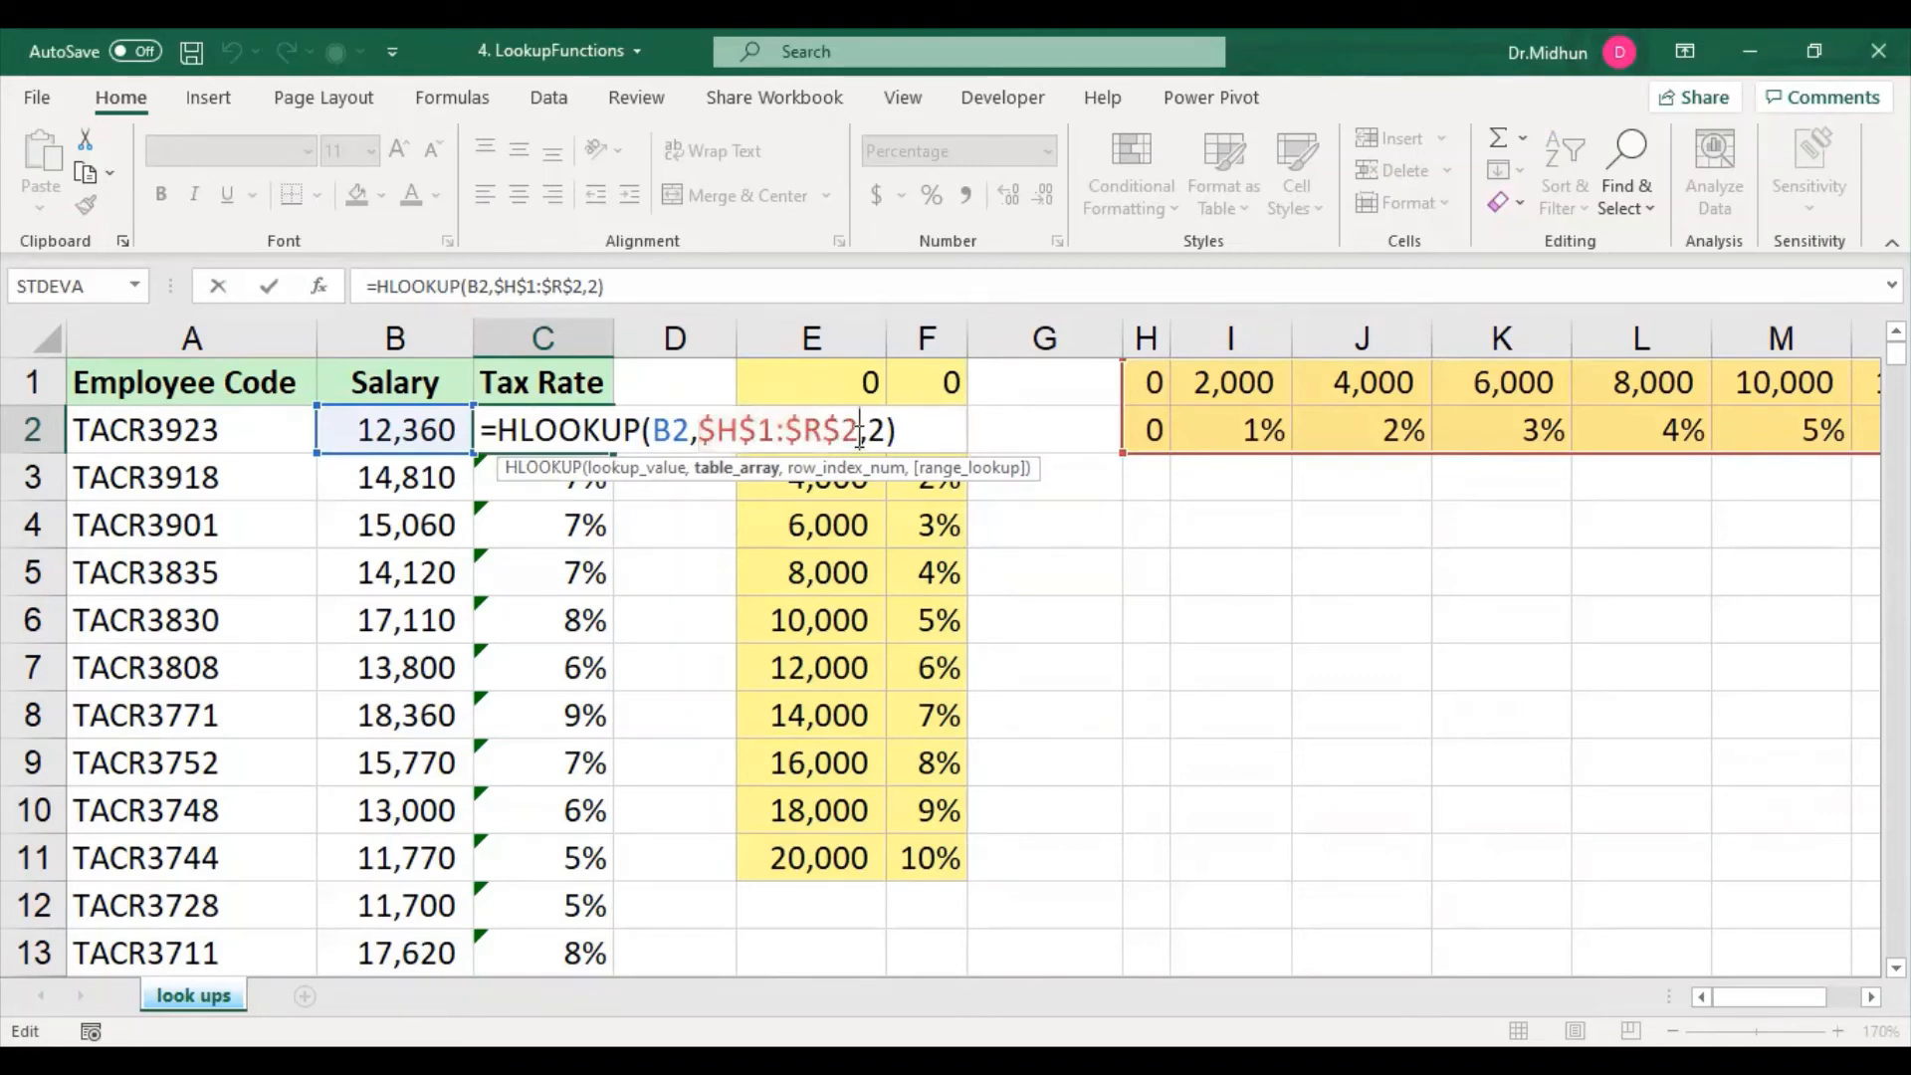
{"action": "key", "text": "ctrl+Return"}
Step: Check the vertical and horizontal rate tables against the table array reference in C2's HLOOKUP formula
{"action": "left_click_drag", "start_coordinate": [806, 428], "coordinate": [911, 851]}
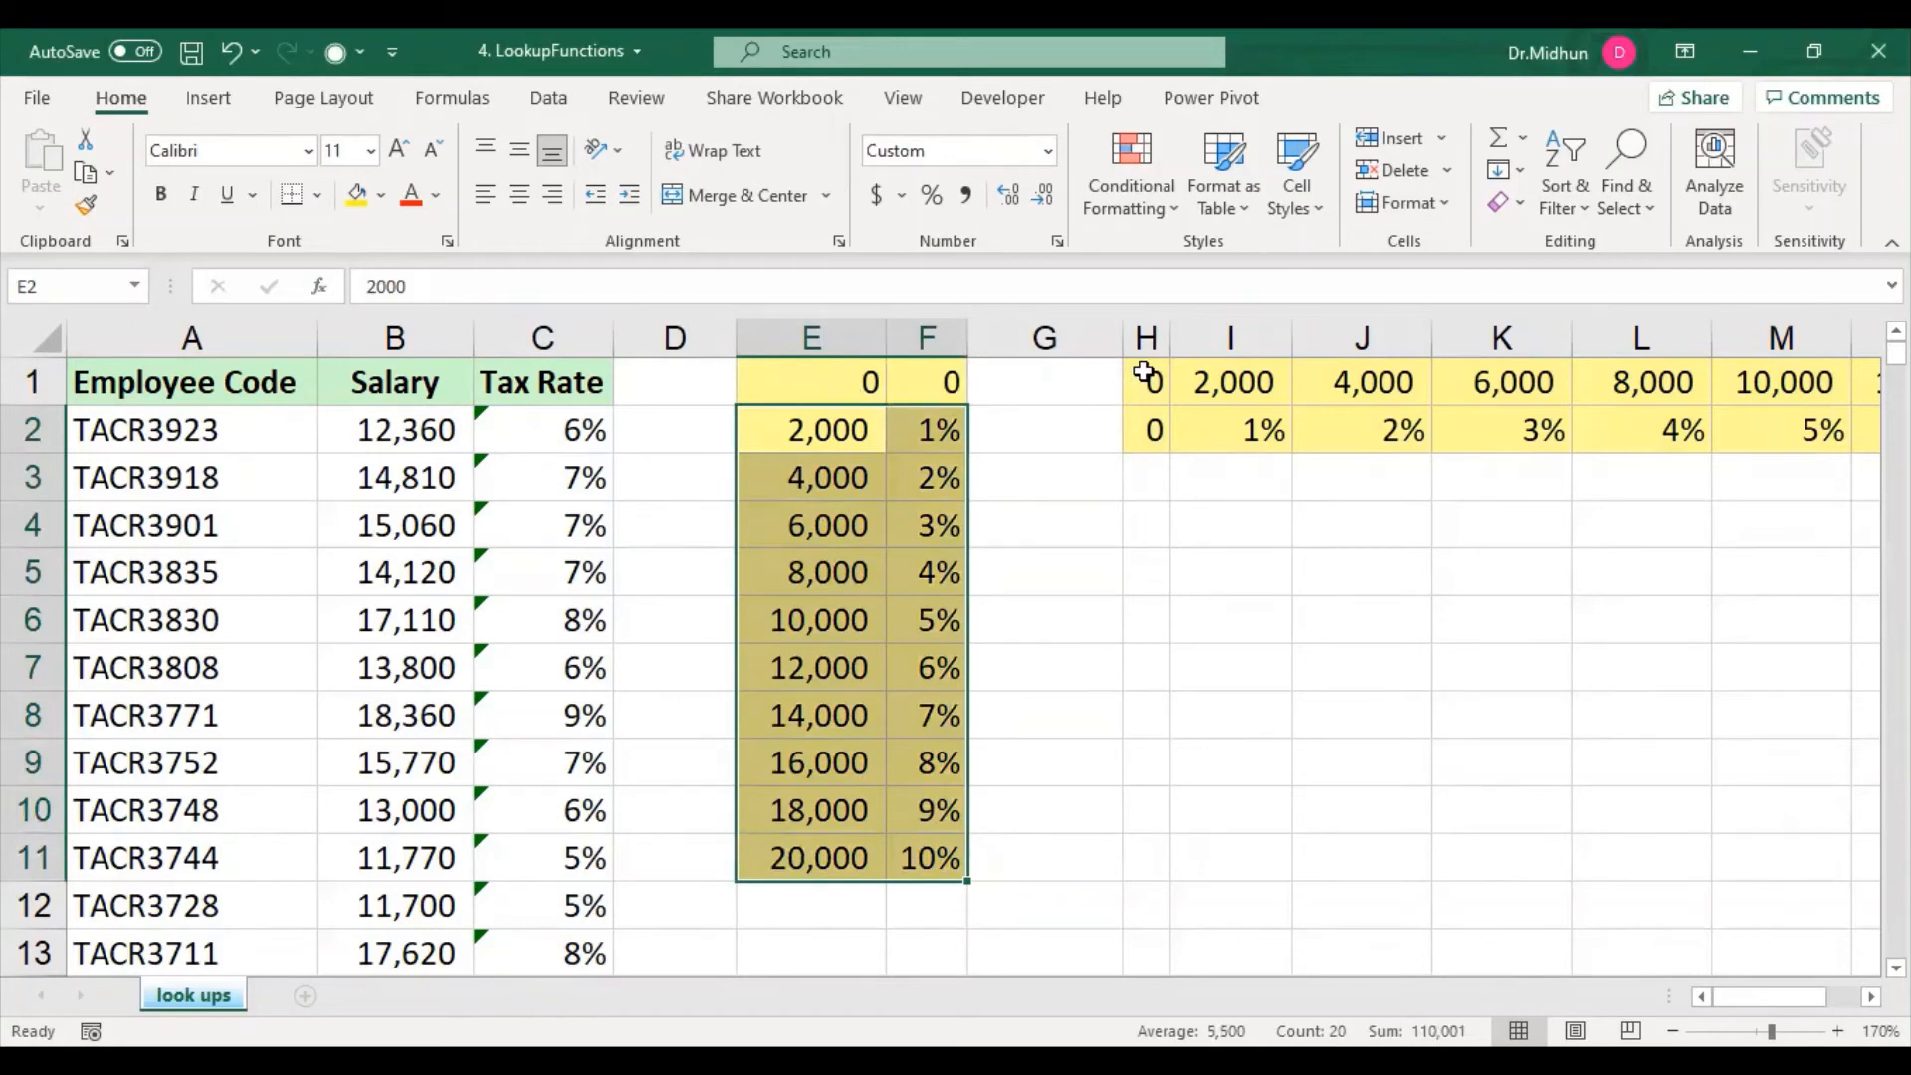
{"action": "left_click_drag", "start_coordinate": [1144, 376], "coordinate": [1303, 435]}
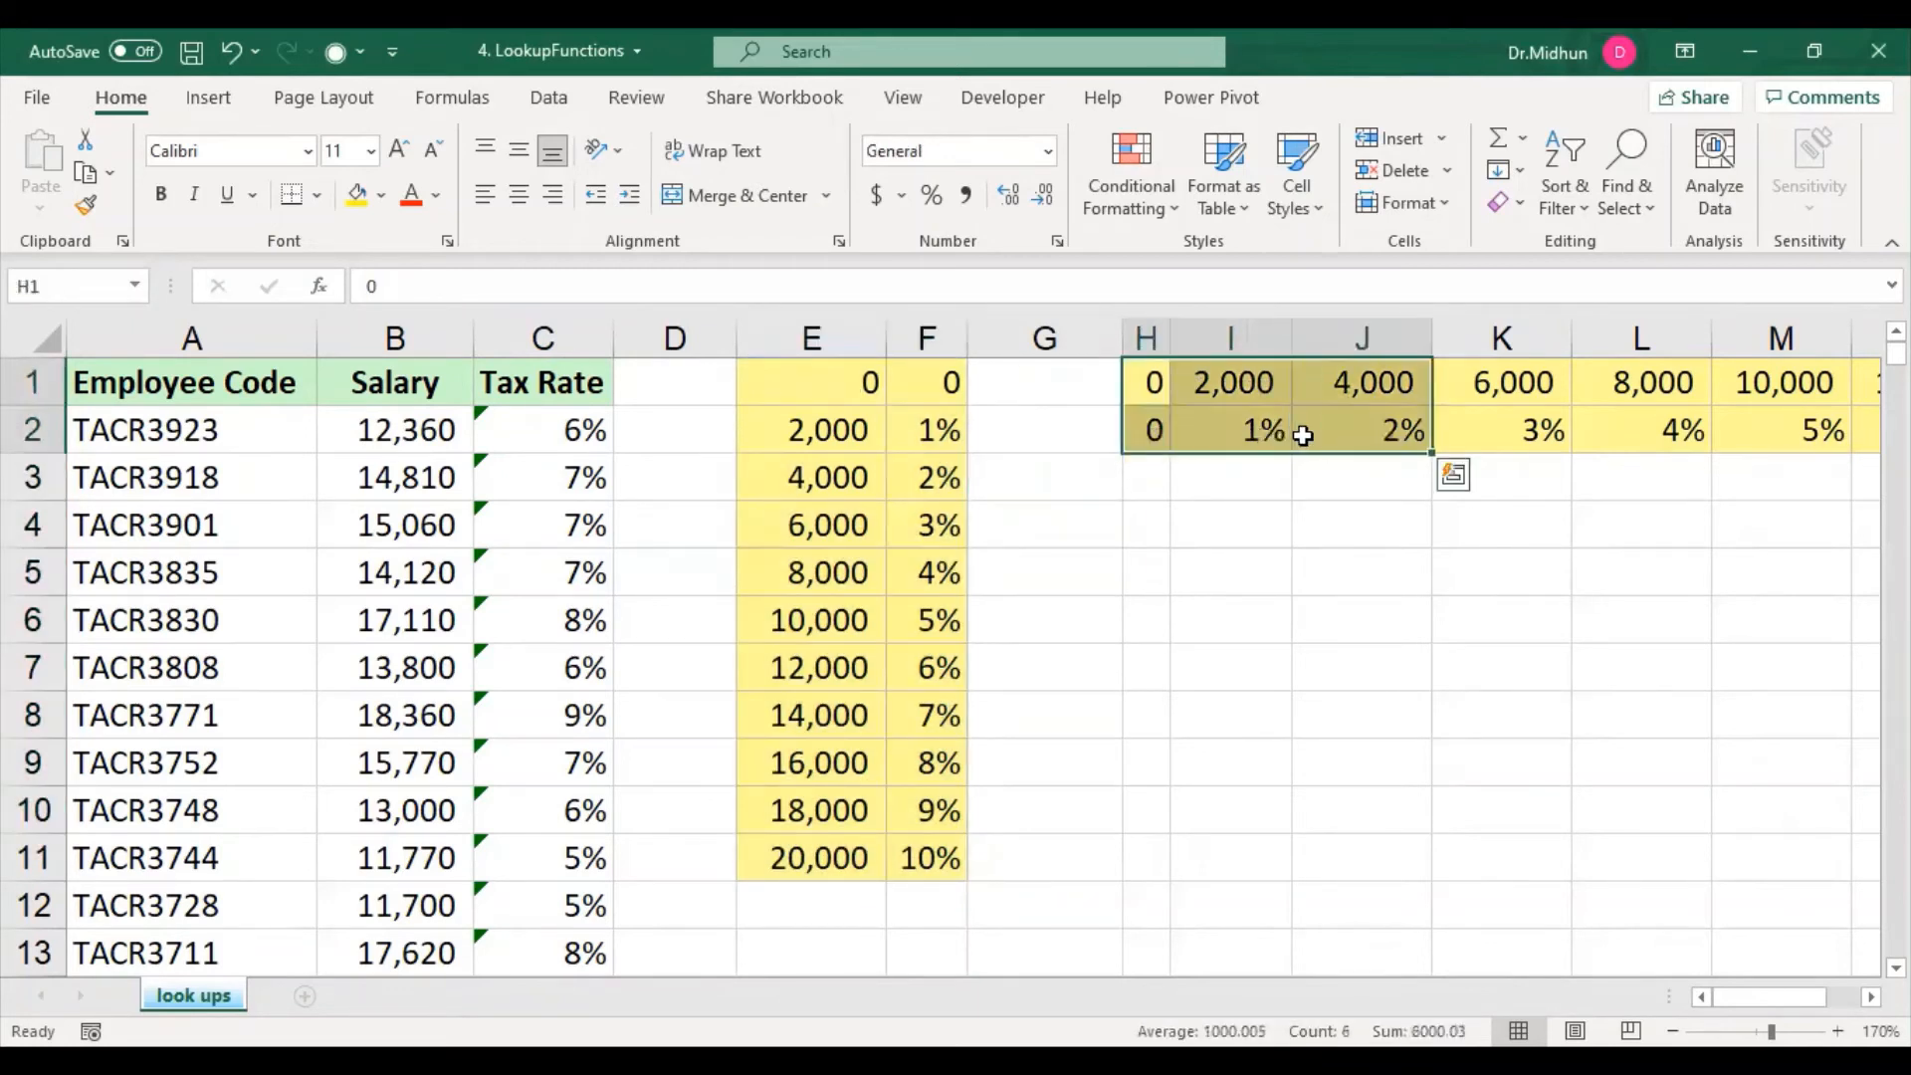
{"action": "left_click", "coordinate": [582, 418]}
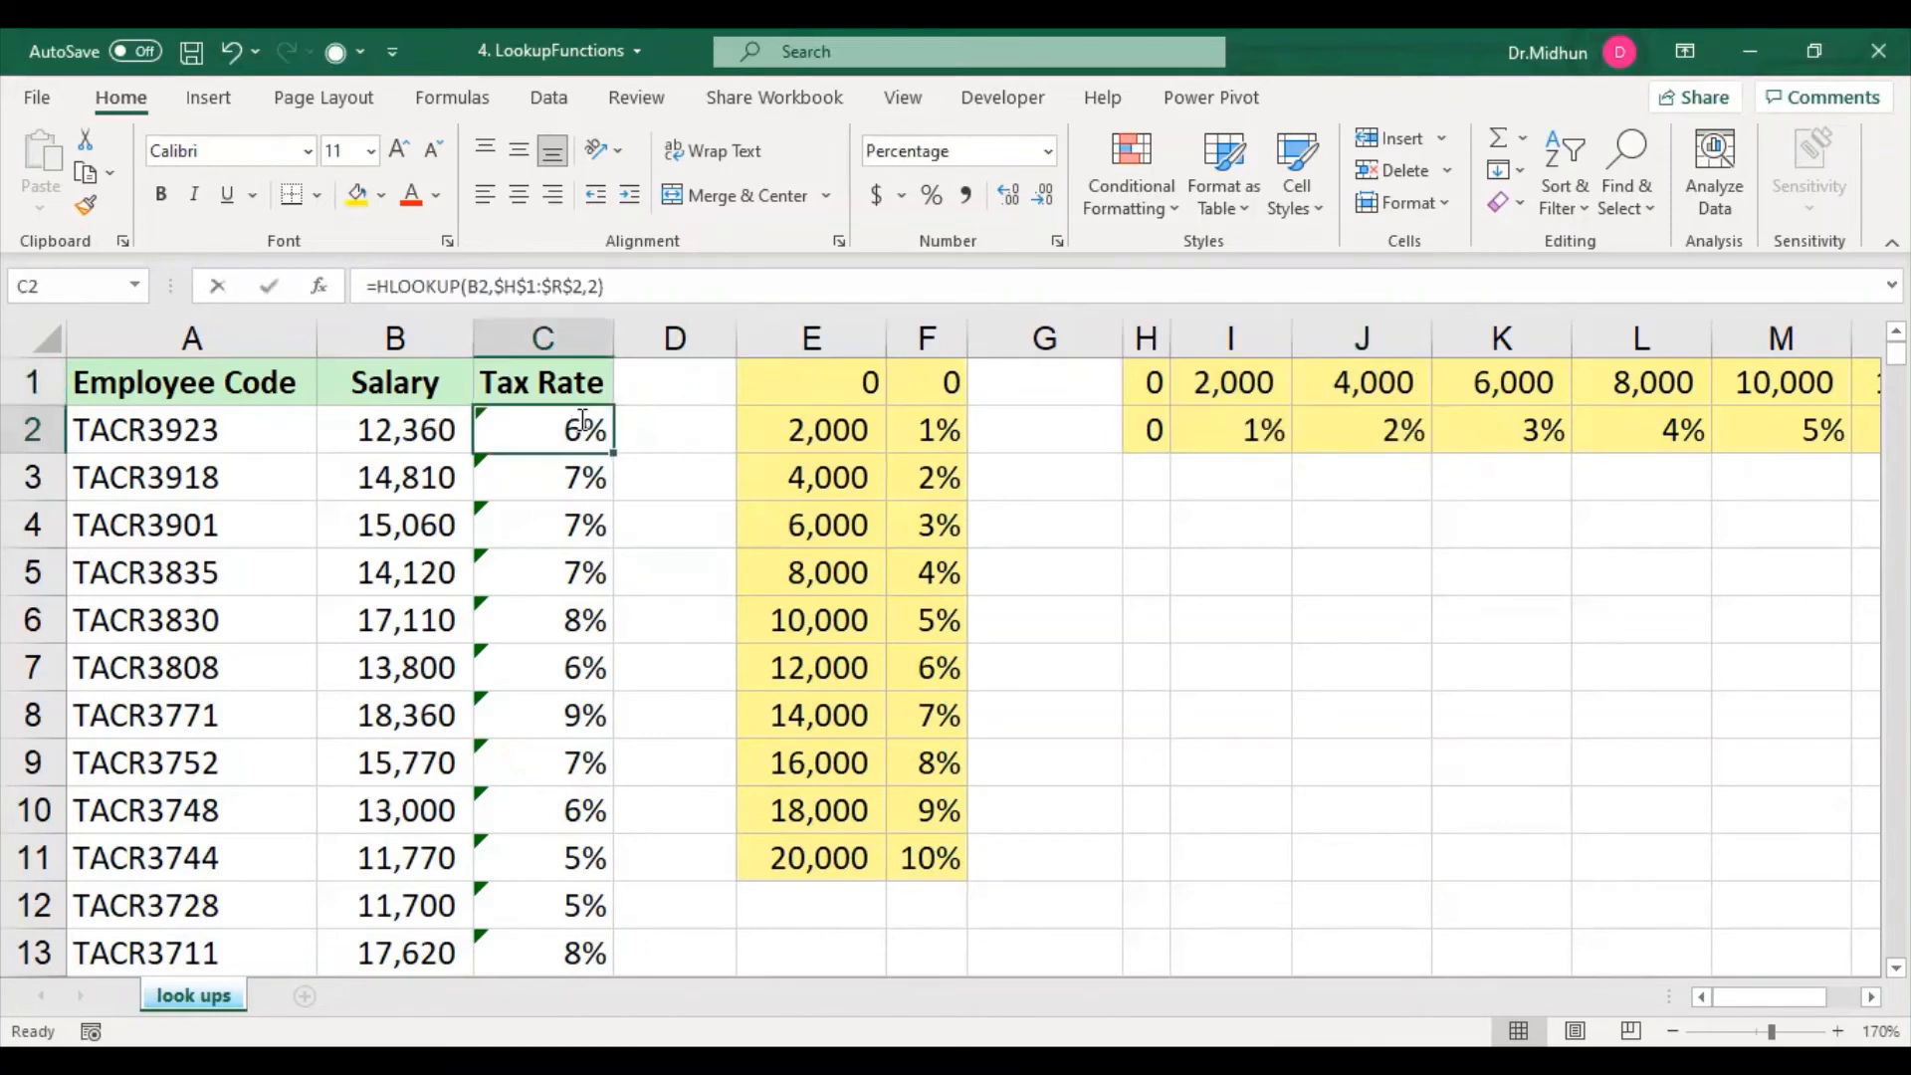
{"action": "double_click", "coordinate": [582, 418]}
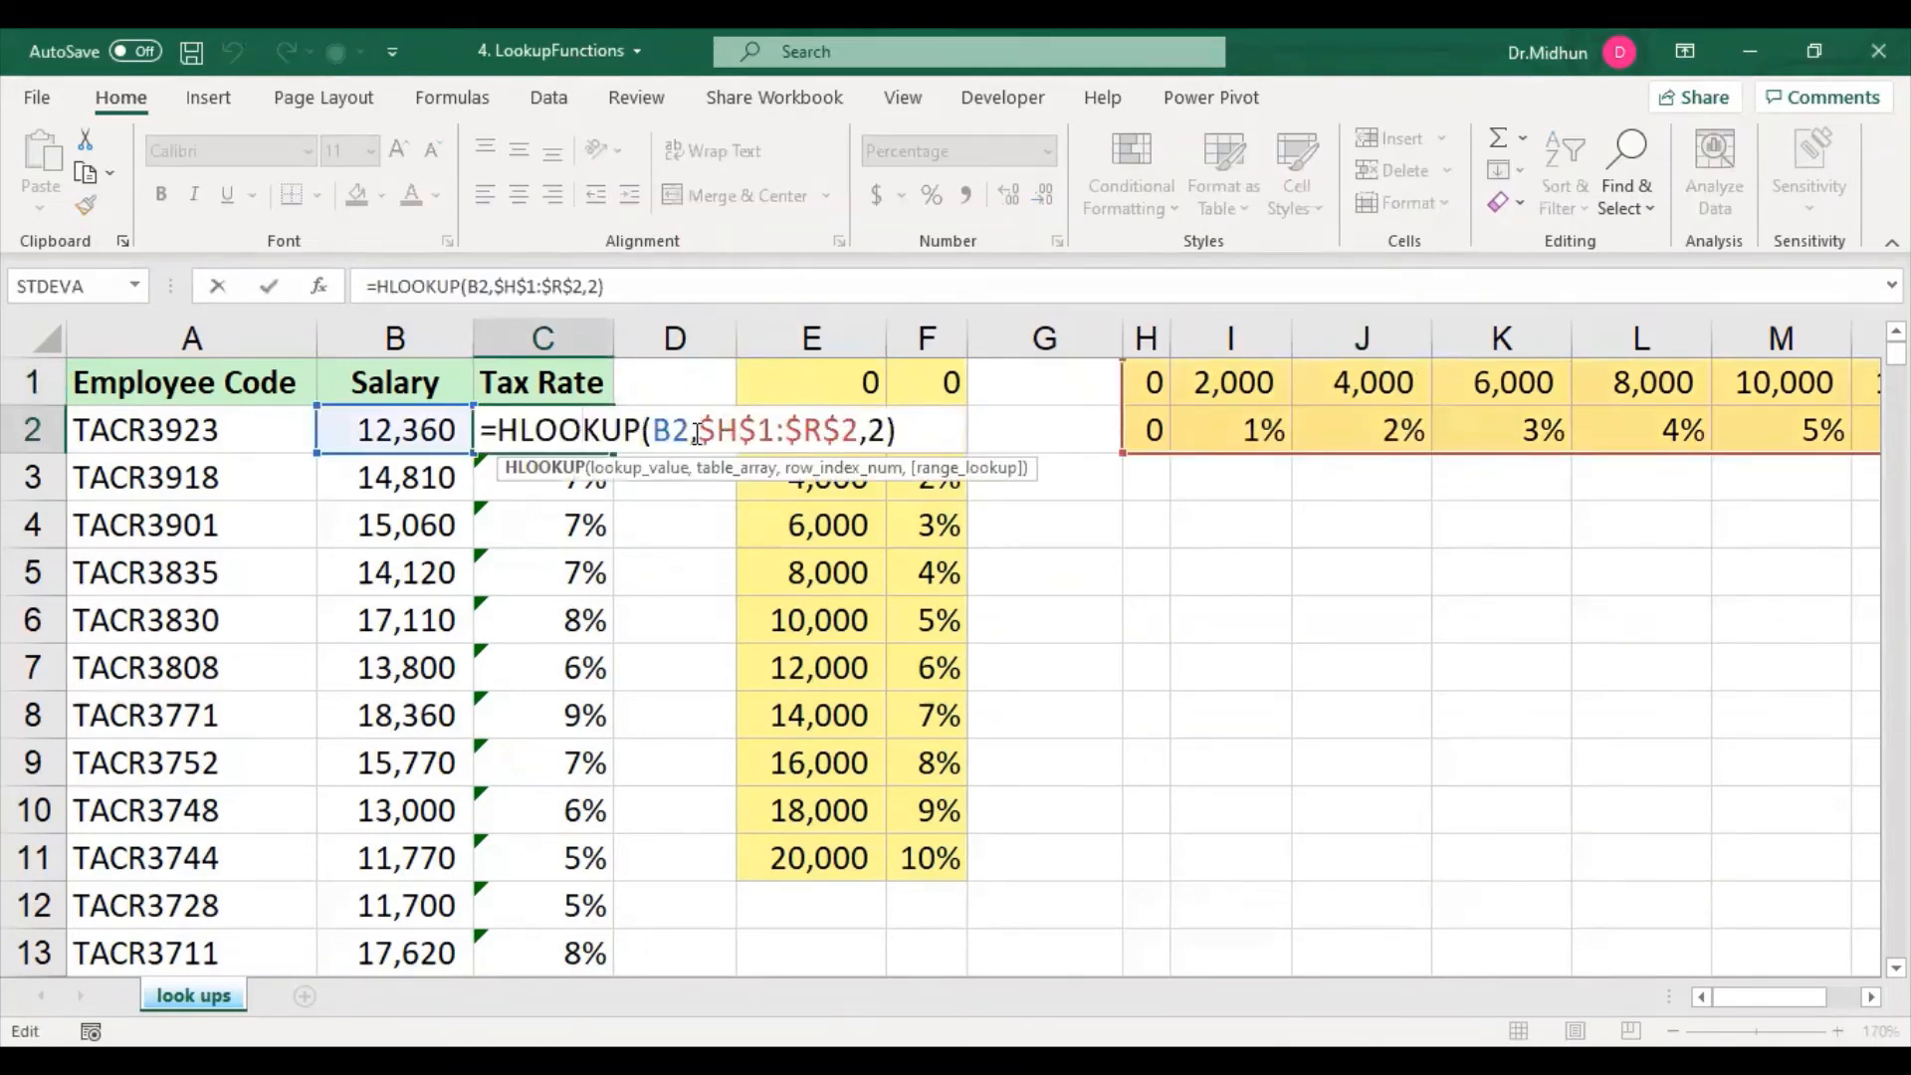
{"action": "left_click_drag", "start_coordinate": [744, 438], "coordinate": [861, 430]}
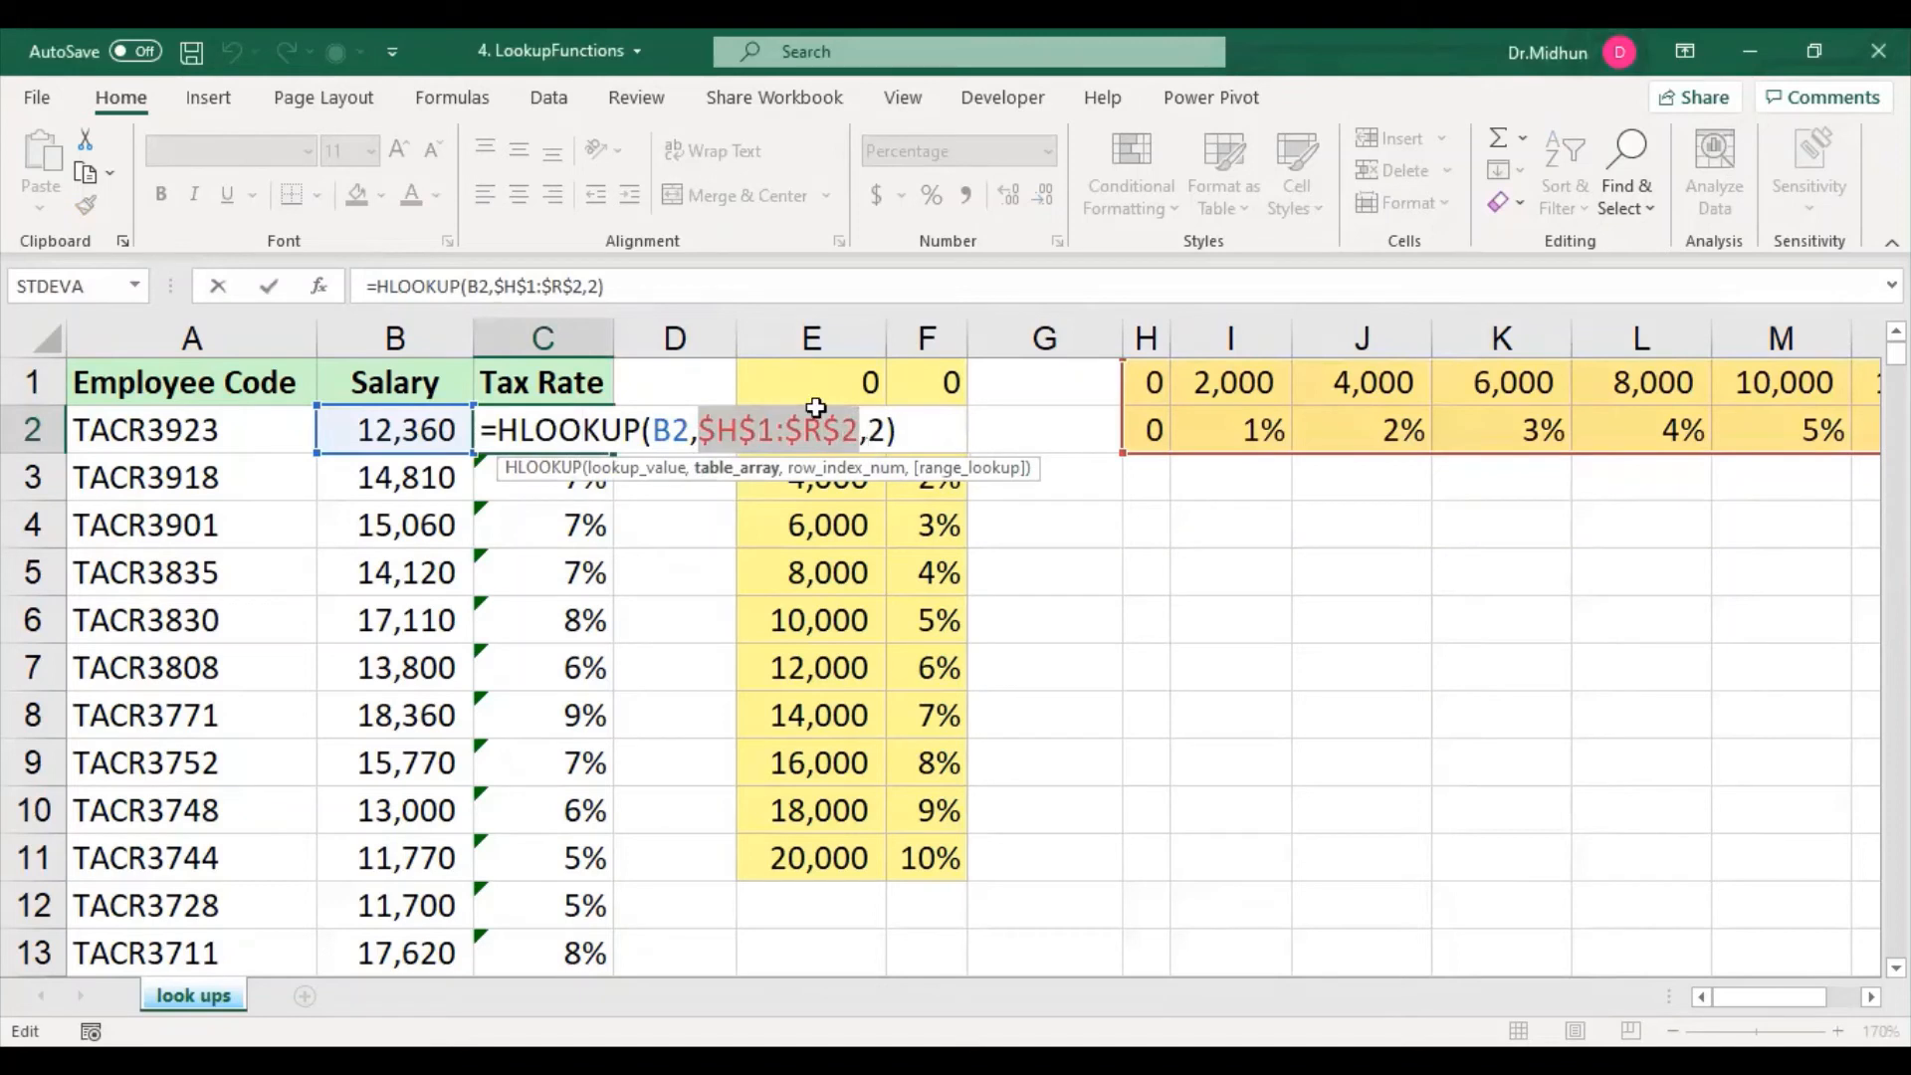
{"action": "key", "text": "Escape"}
Step: Define the name vtable for the vertical rate table E1:F11
{"action": "left_click_drag", "start_coordinate": [815, 379], "coordinate": [909, 857]}
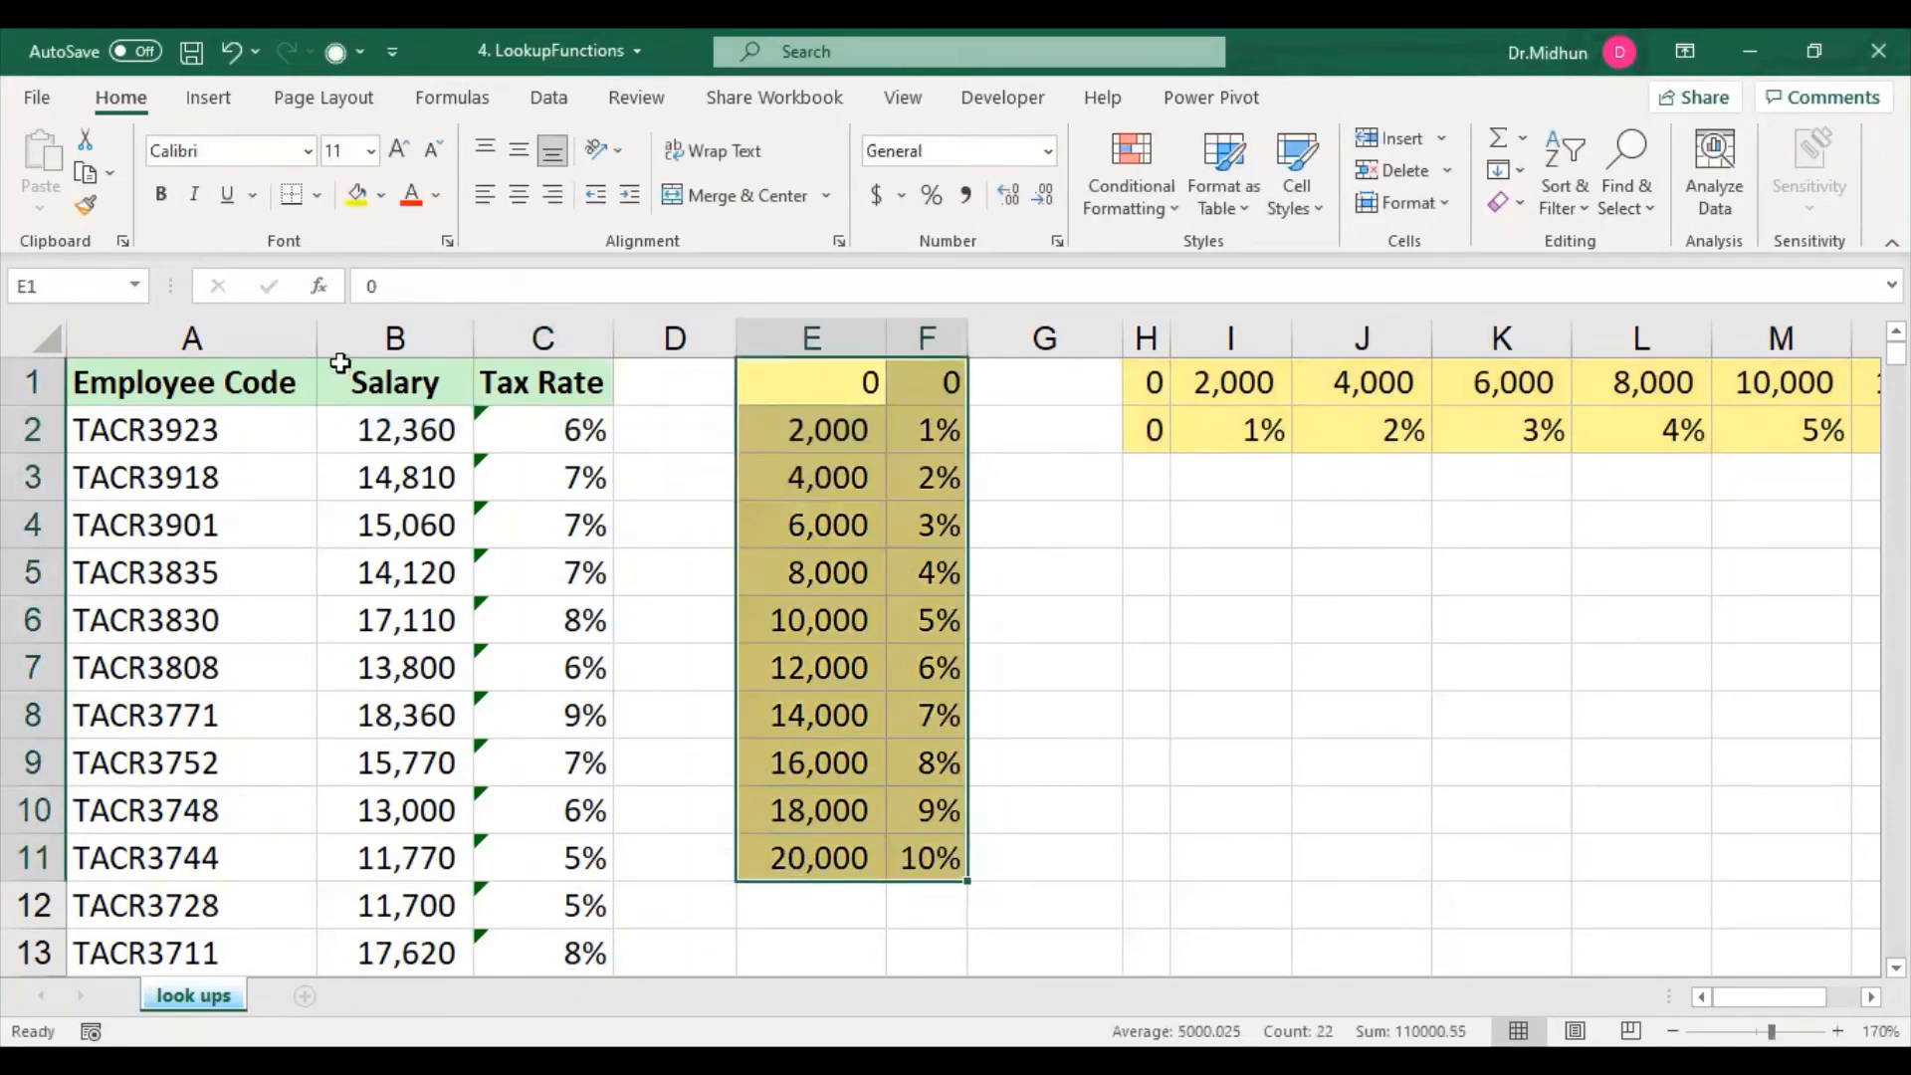
{"action": "left_click", "coordinate": [57, 287]}
{"action": "type", "text": "vtable"}
{"action": "double_click", "coordinate": [49, 284]}
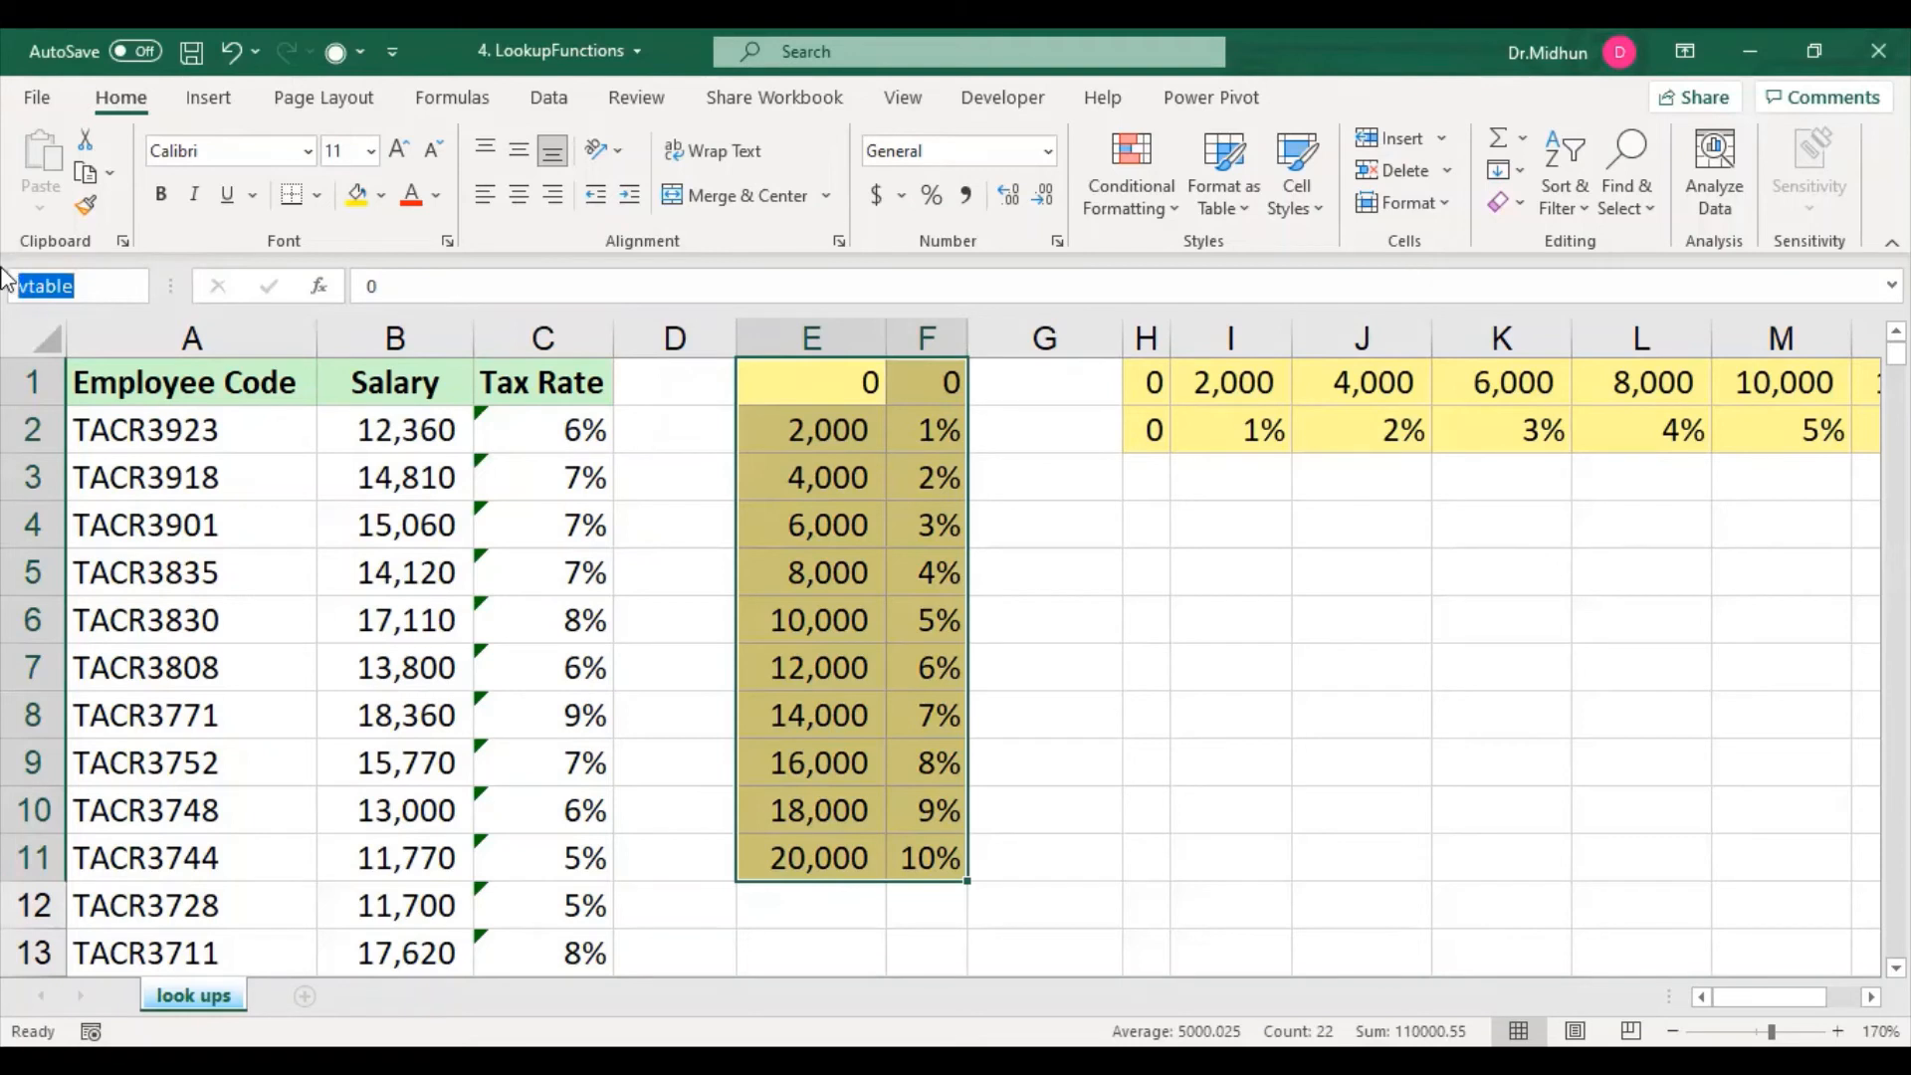
{"action": "key", "text": "Return"}
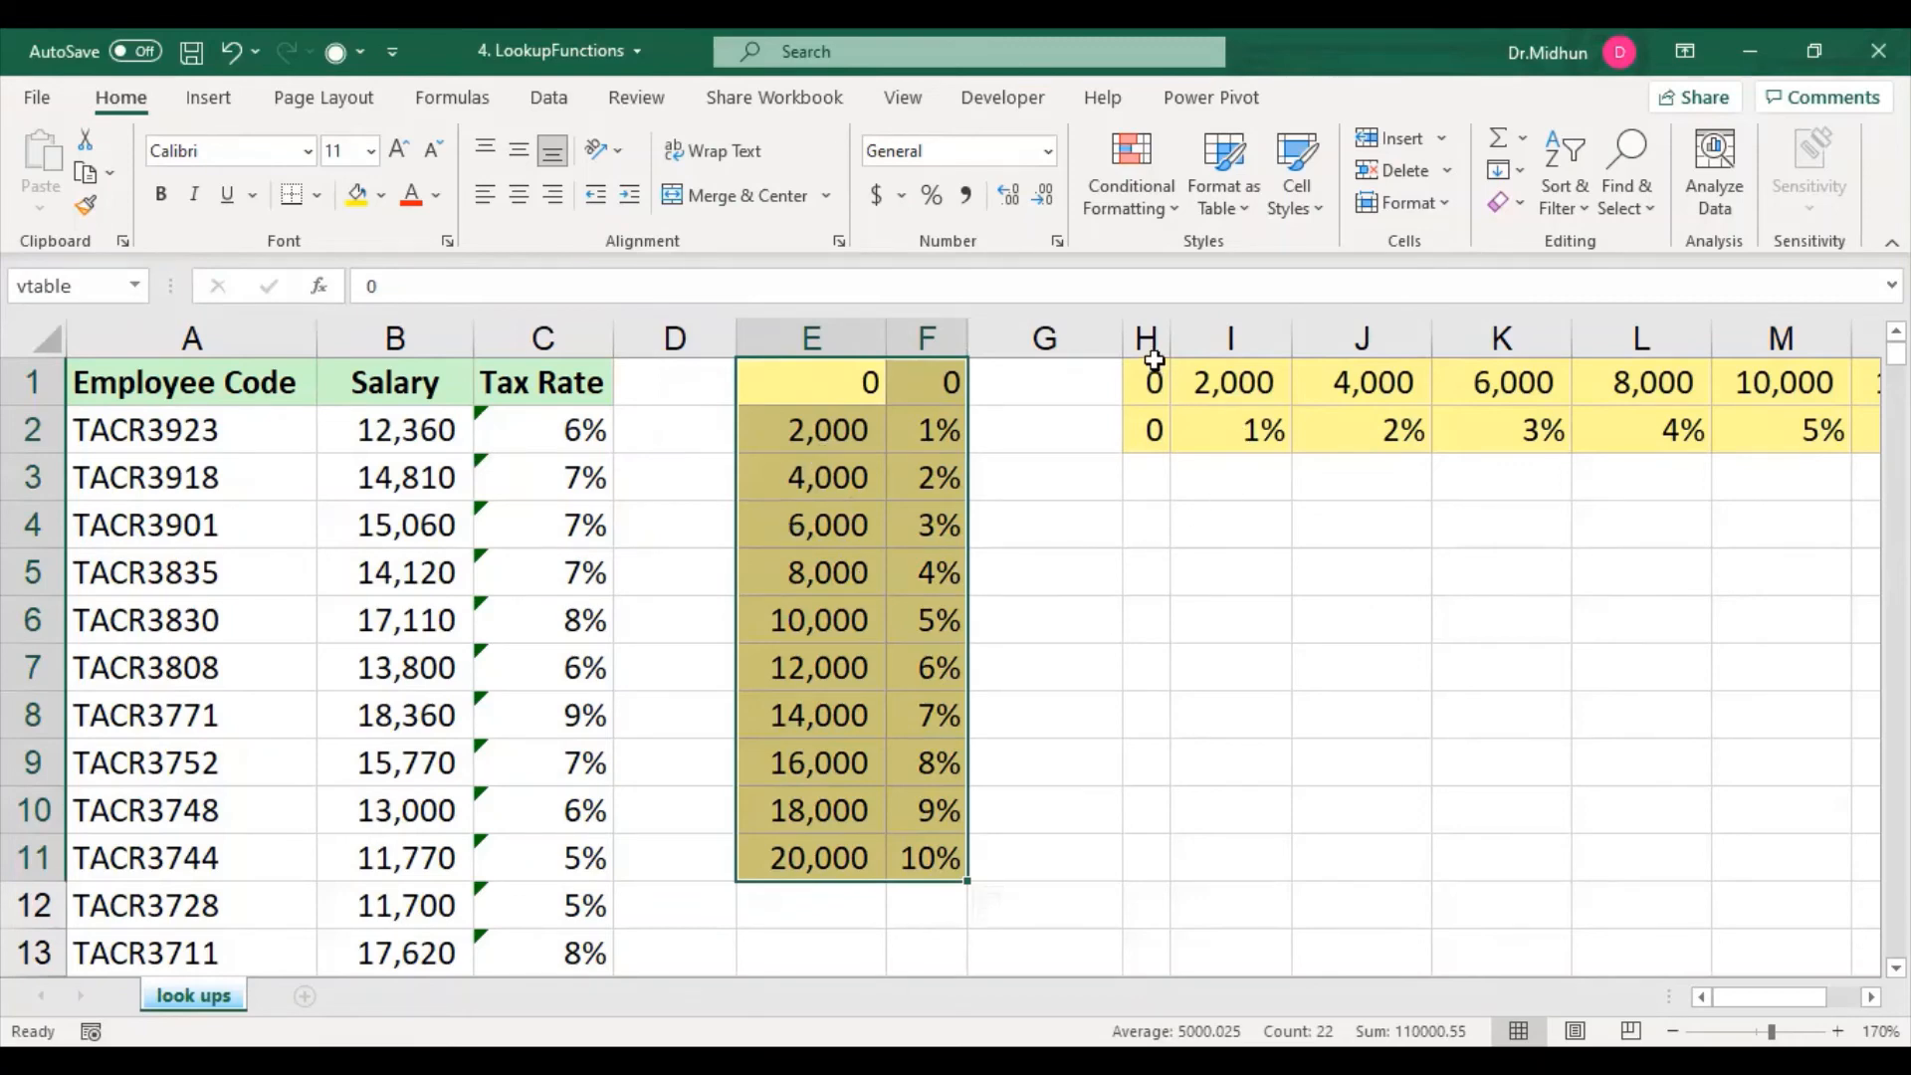
Step: Define the name htable for the horizontal rate table H1:R2
{"action": "left_click", "coordinate": [1154, 398]}
{"action": "left_click_drag", "start_coordinate": [1154, 403], "coordinate": [1794, 412]}
{"action": "left_click", "coordinate": [76, 272]}
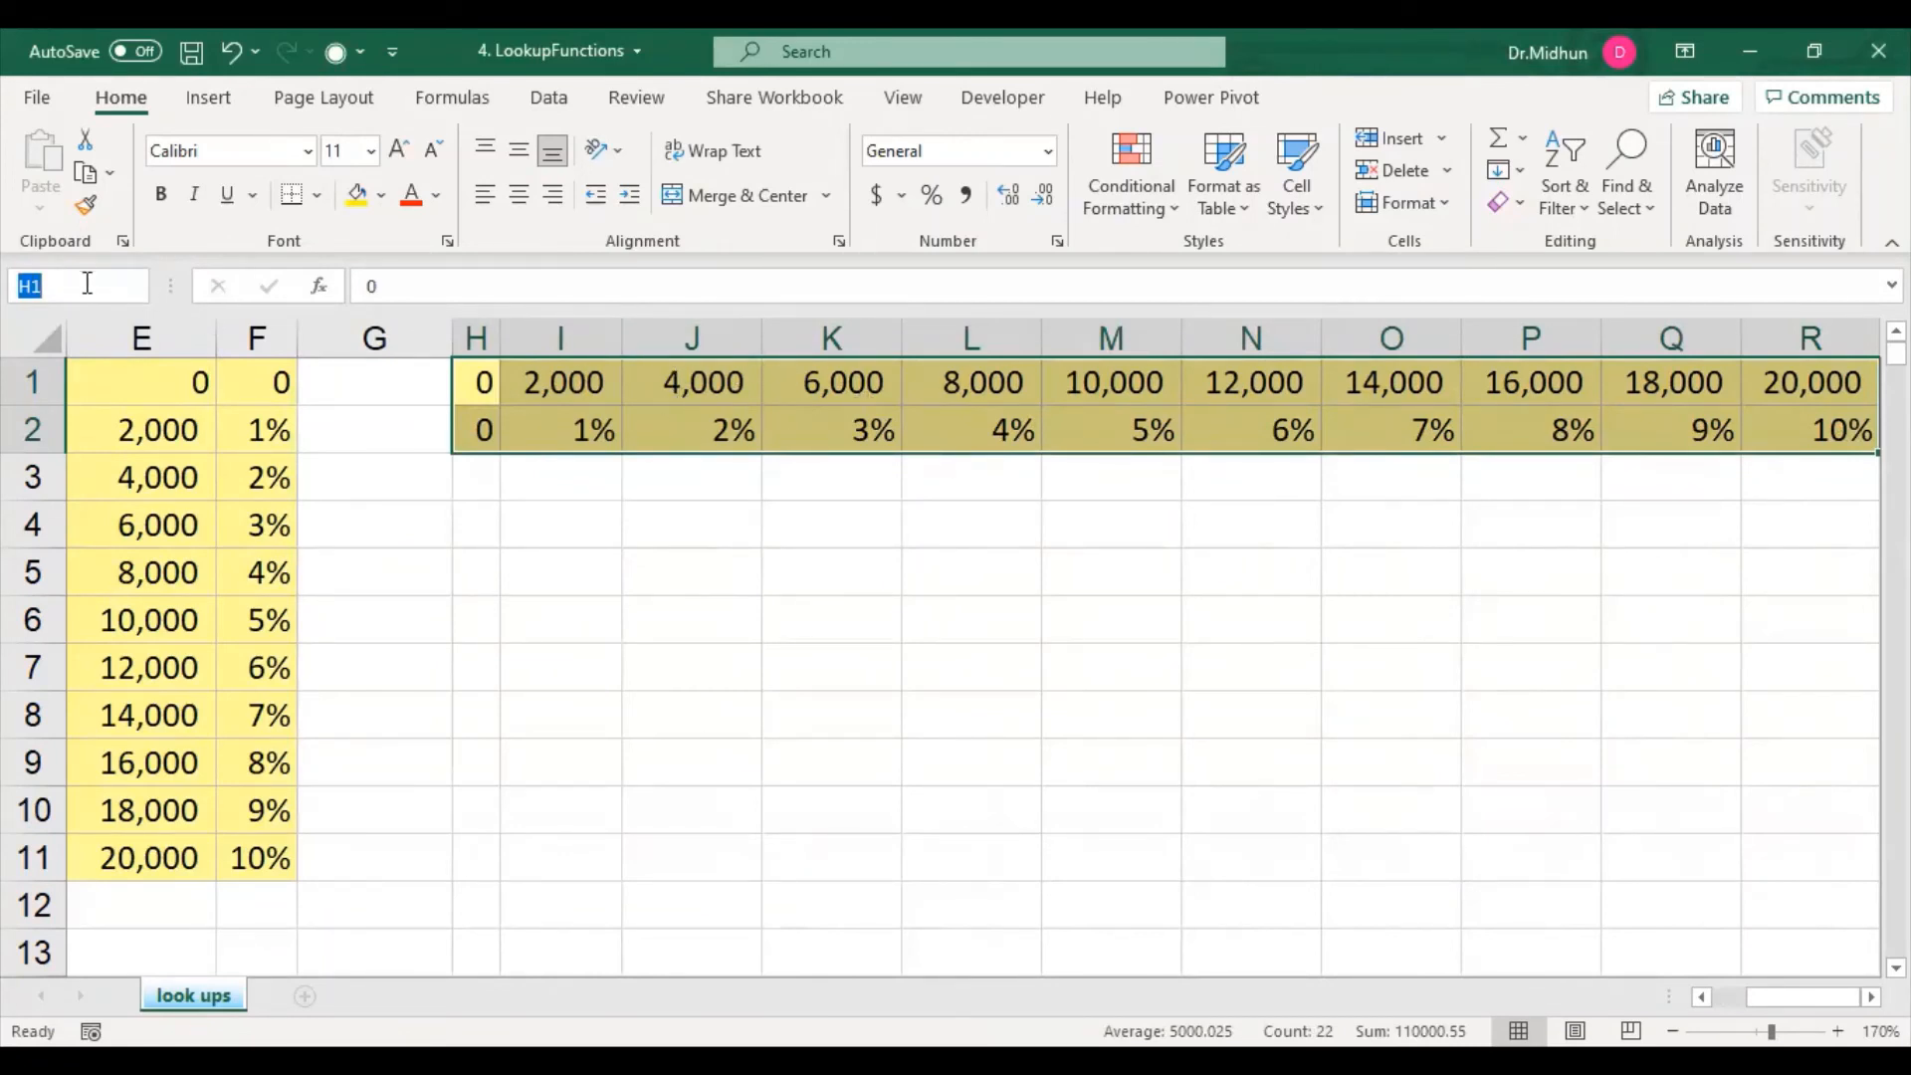
{"action": "type", "text": "htable"}
{"action": "key", "text": "Return"}
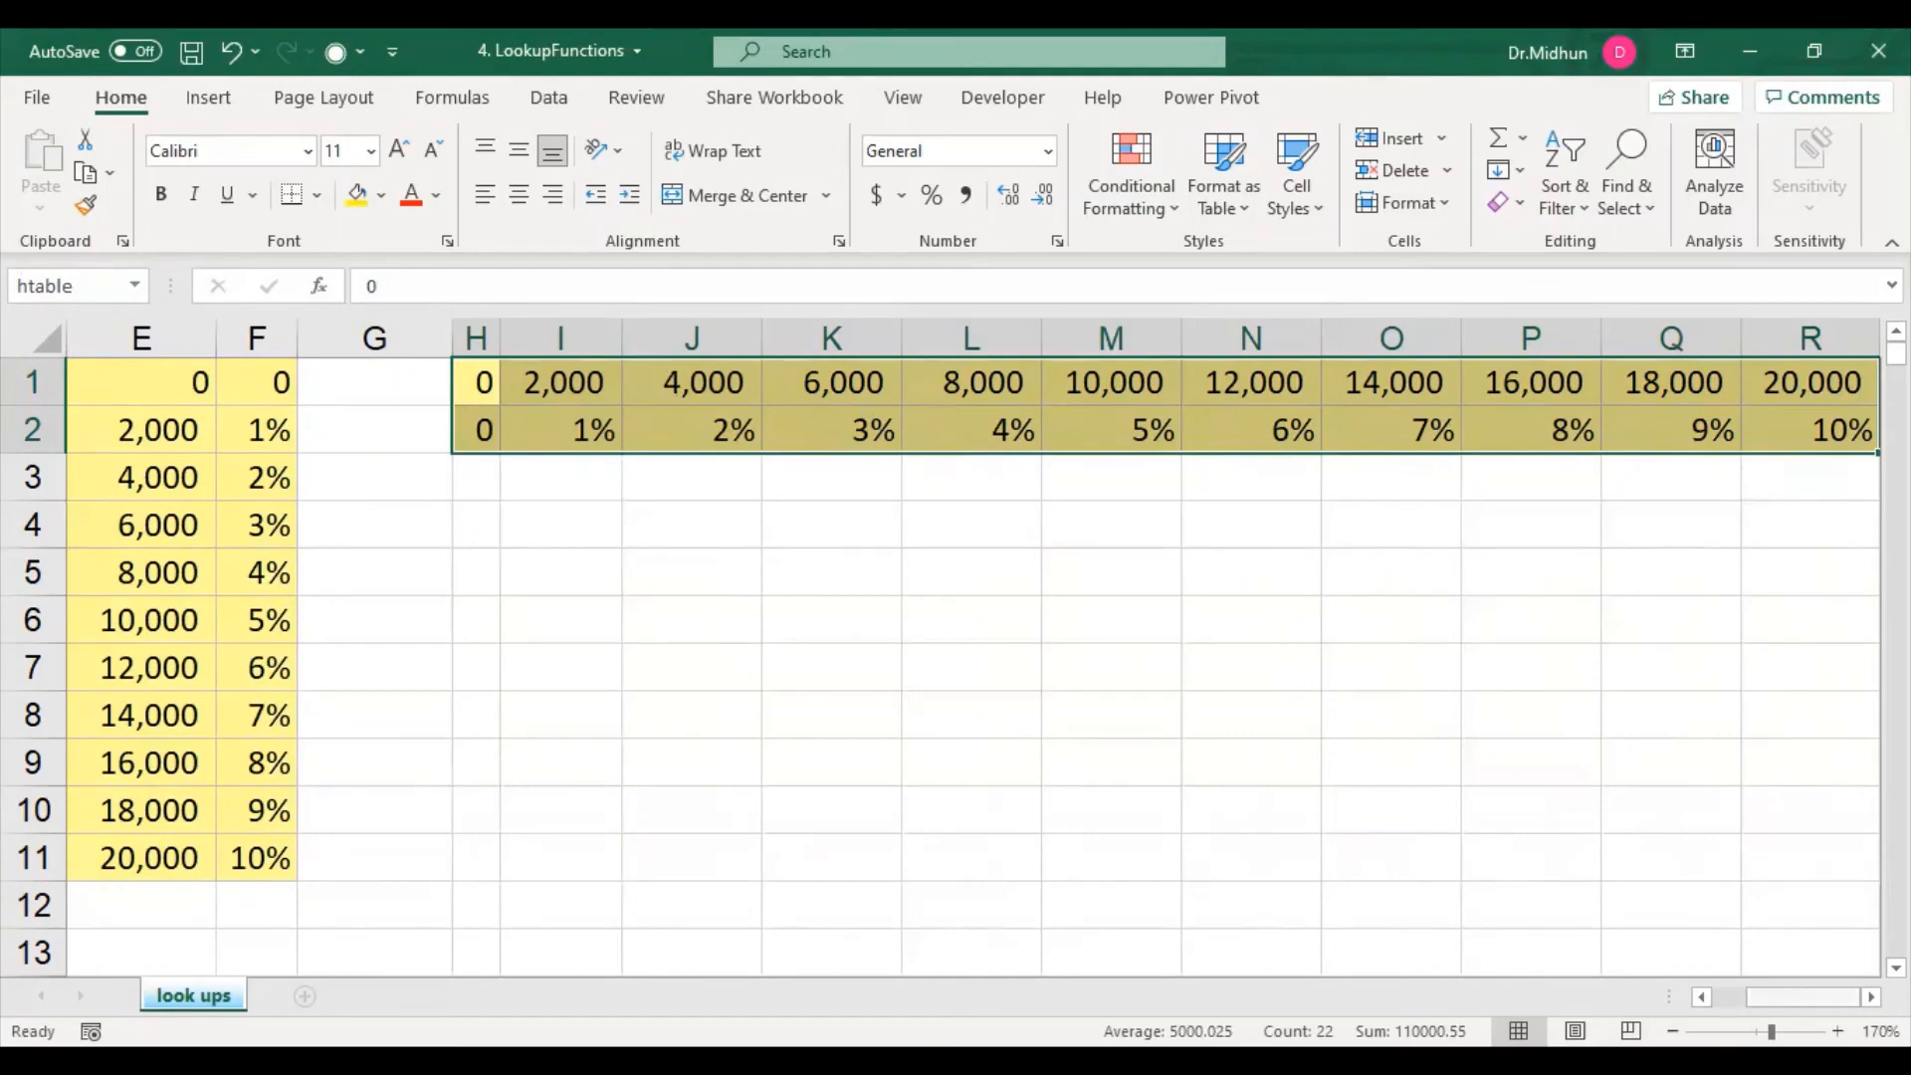
Step: Replace the table array in C2's HLOOKUP formula with the named range htable and enter the formula
{"action": "left_click_drag", "start_coordinate": [1804, 996], "coordinate": [1770, 996]}
{"action": "left_click", "coordinate": [557, 426]}
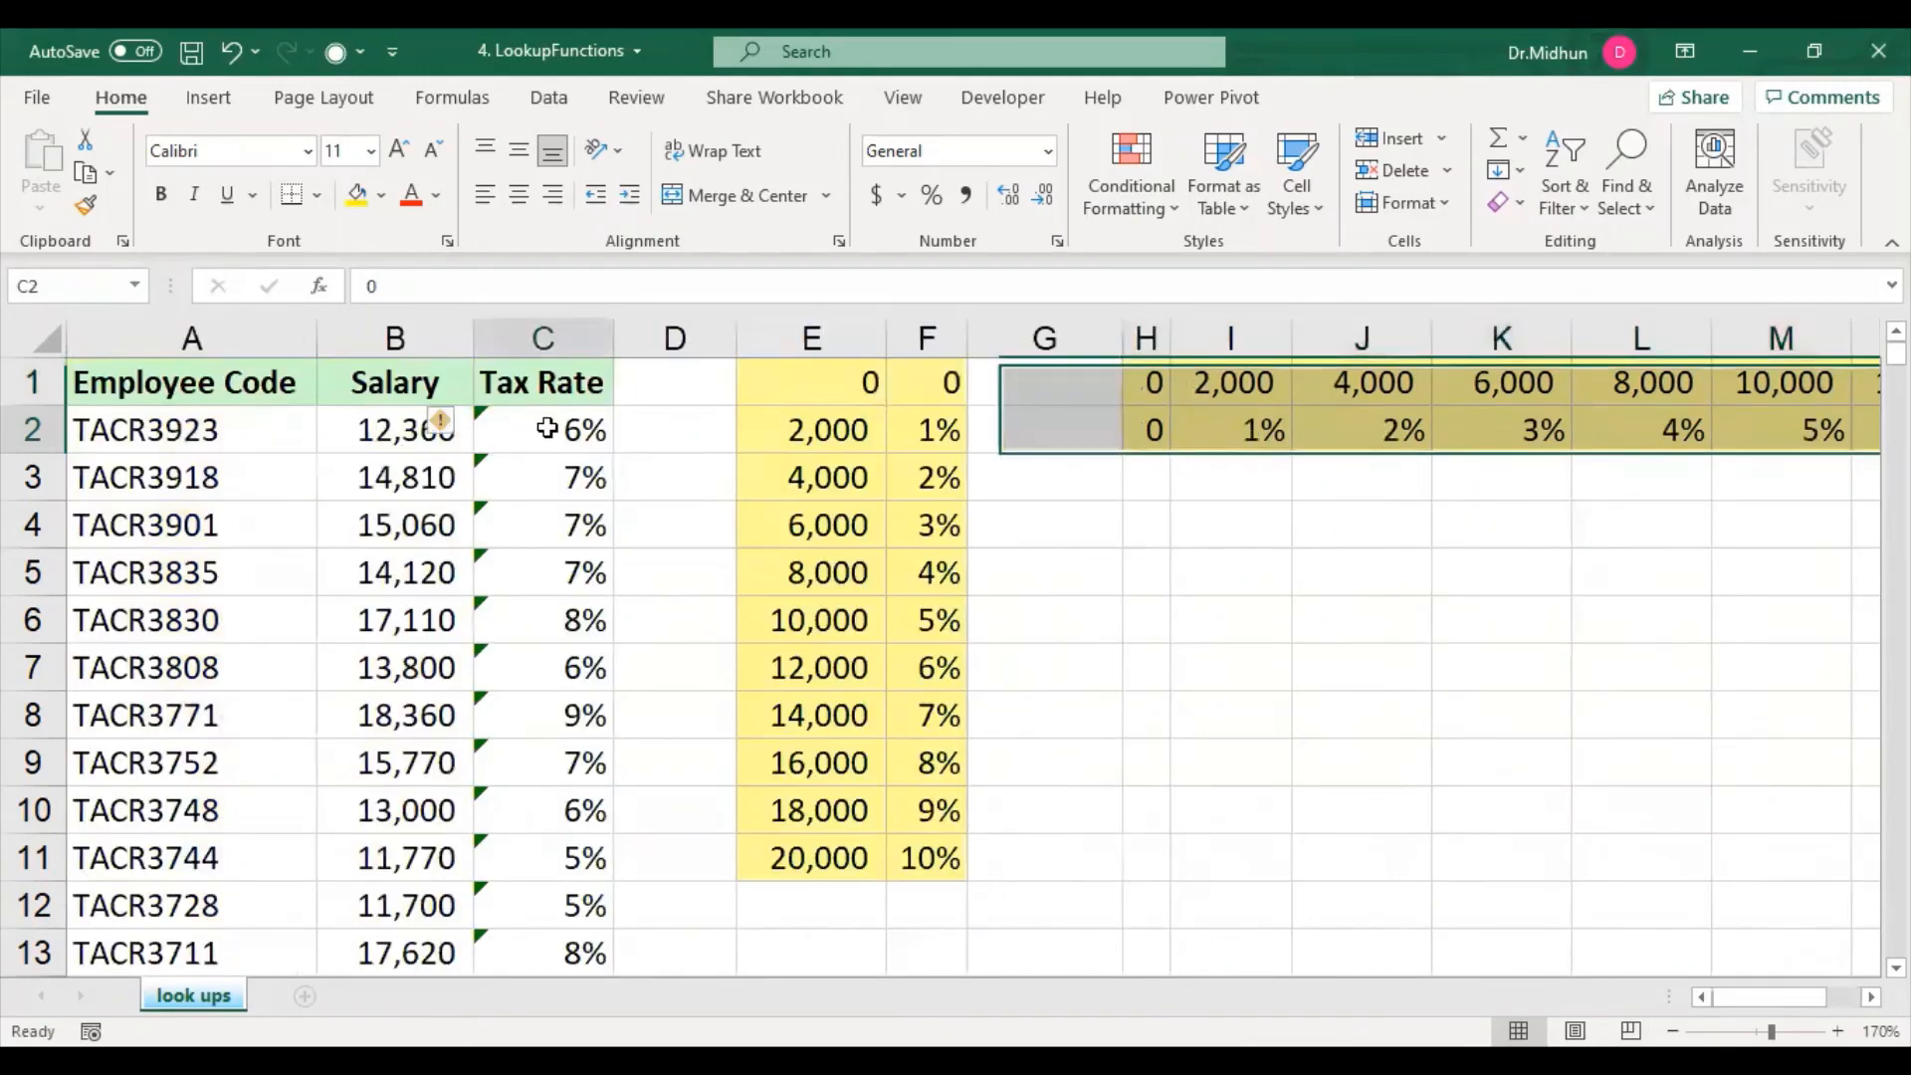
{"action": "double_click", "coordinate": [534, 433]}
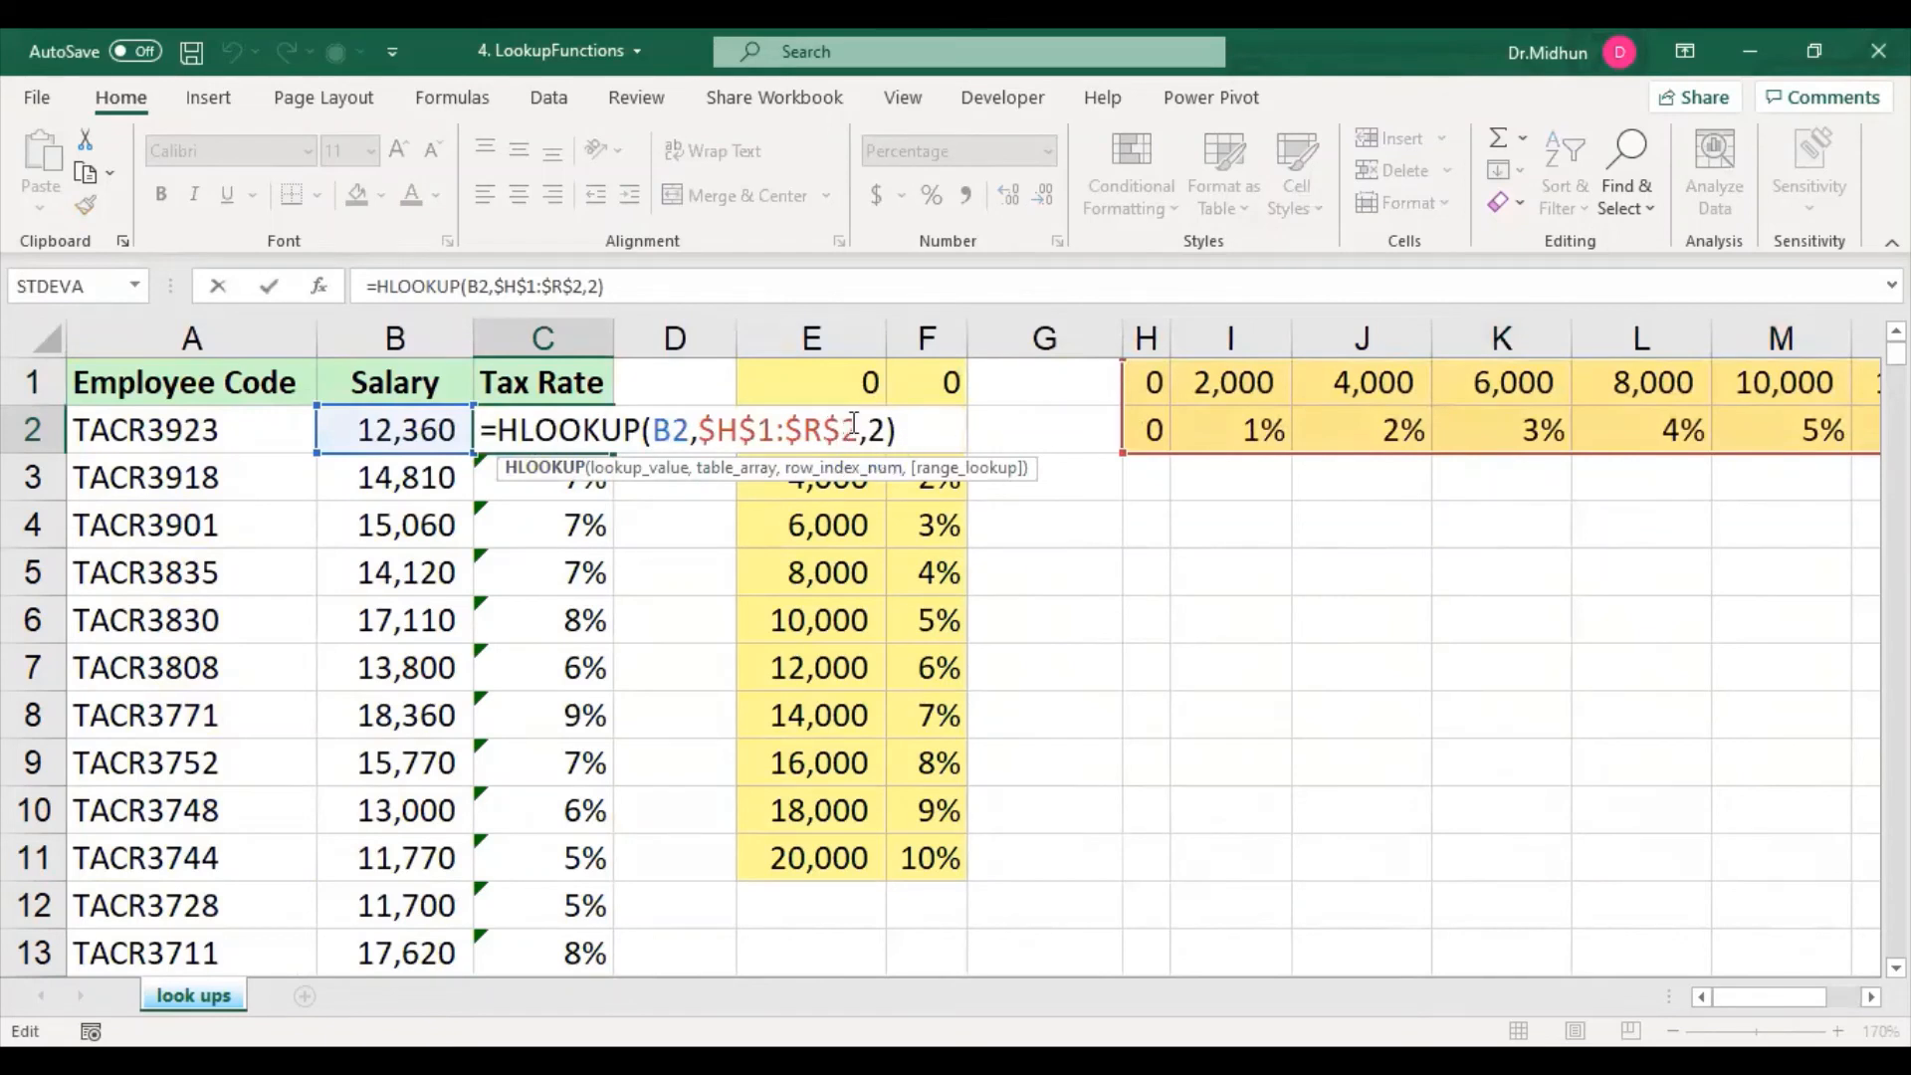
{"action": "left_click_drag", "start_coordinate": [860, 428], "coordinate": [699, 426]}
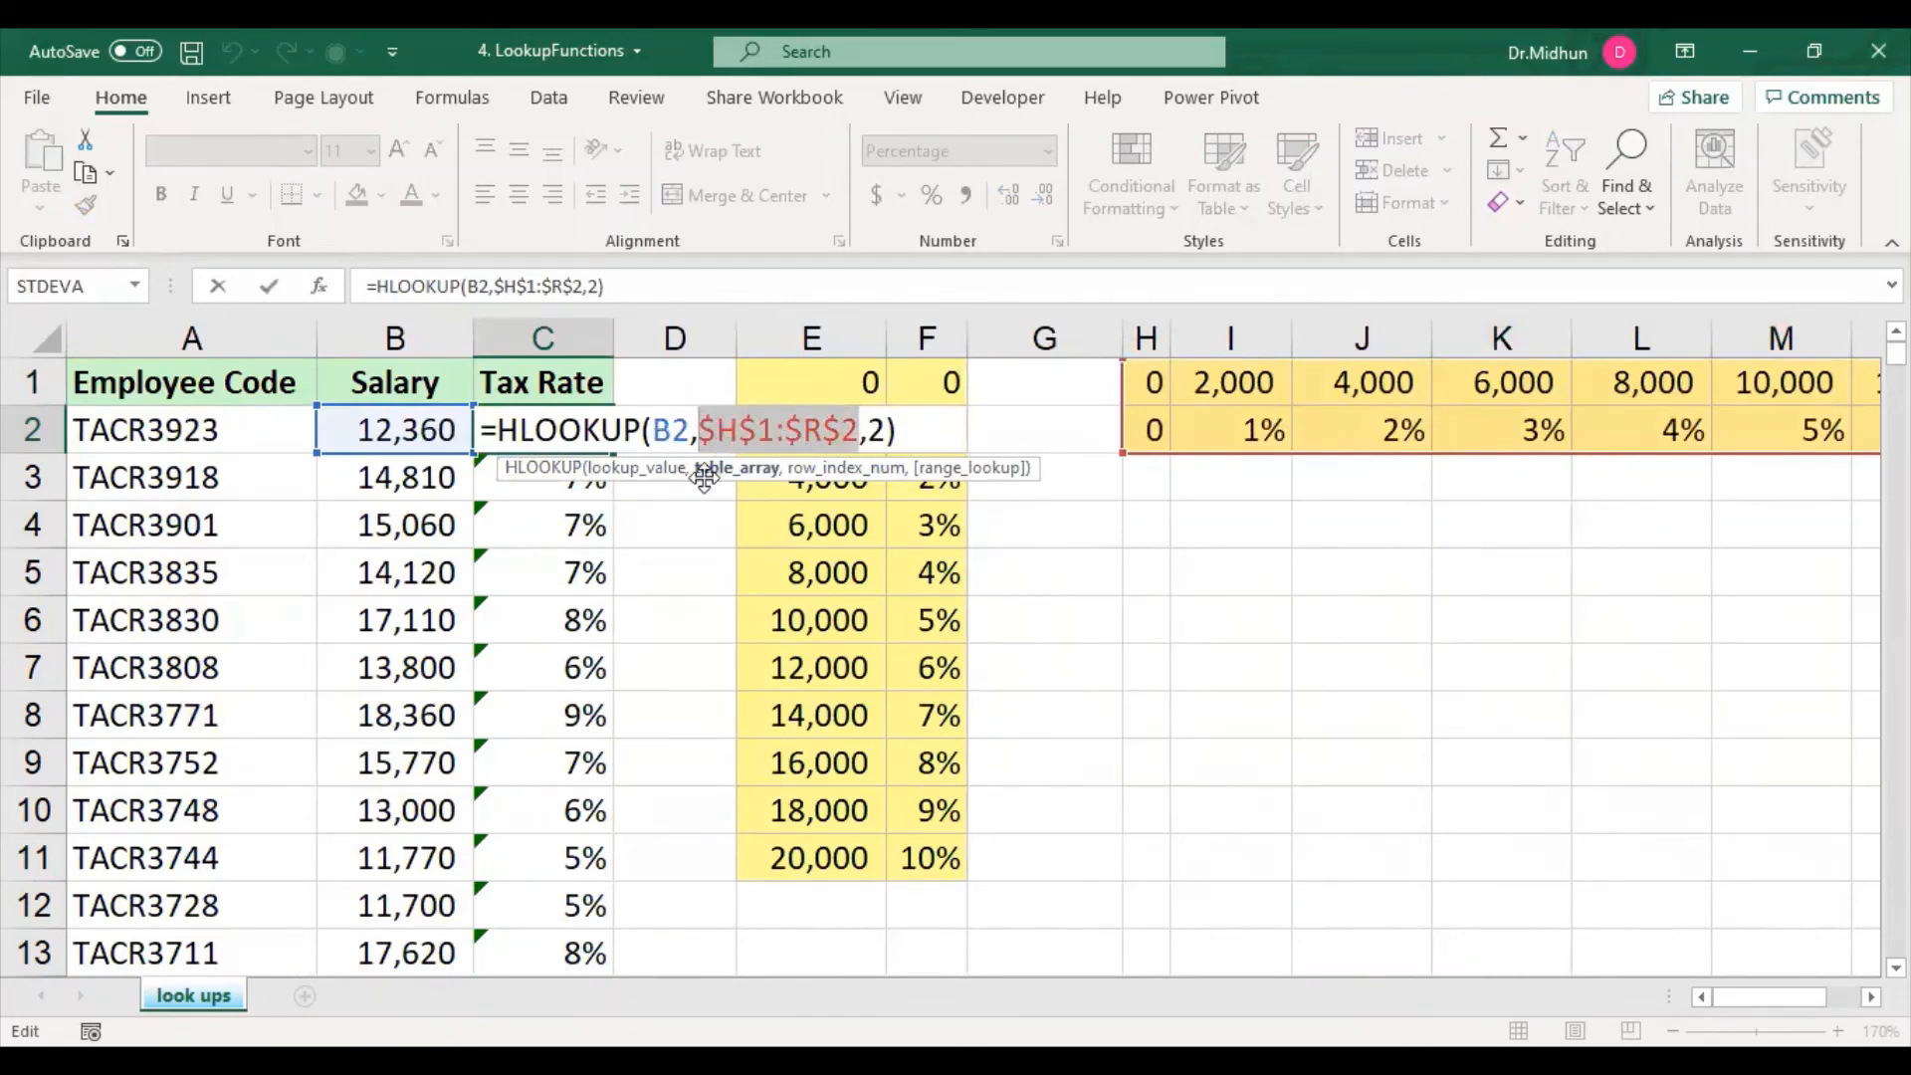
{"action": "key", "text": "BackSpace"}
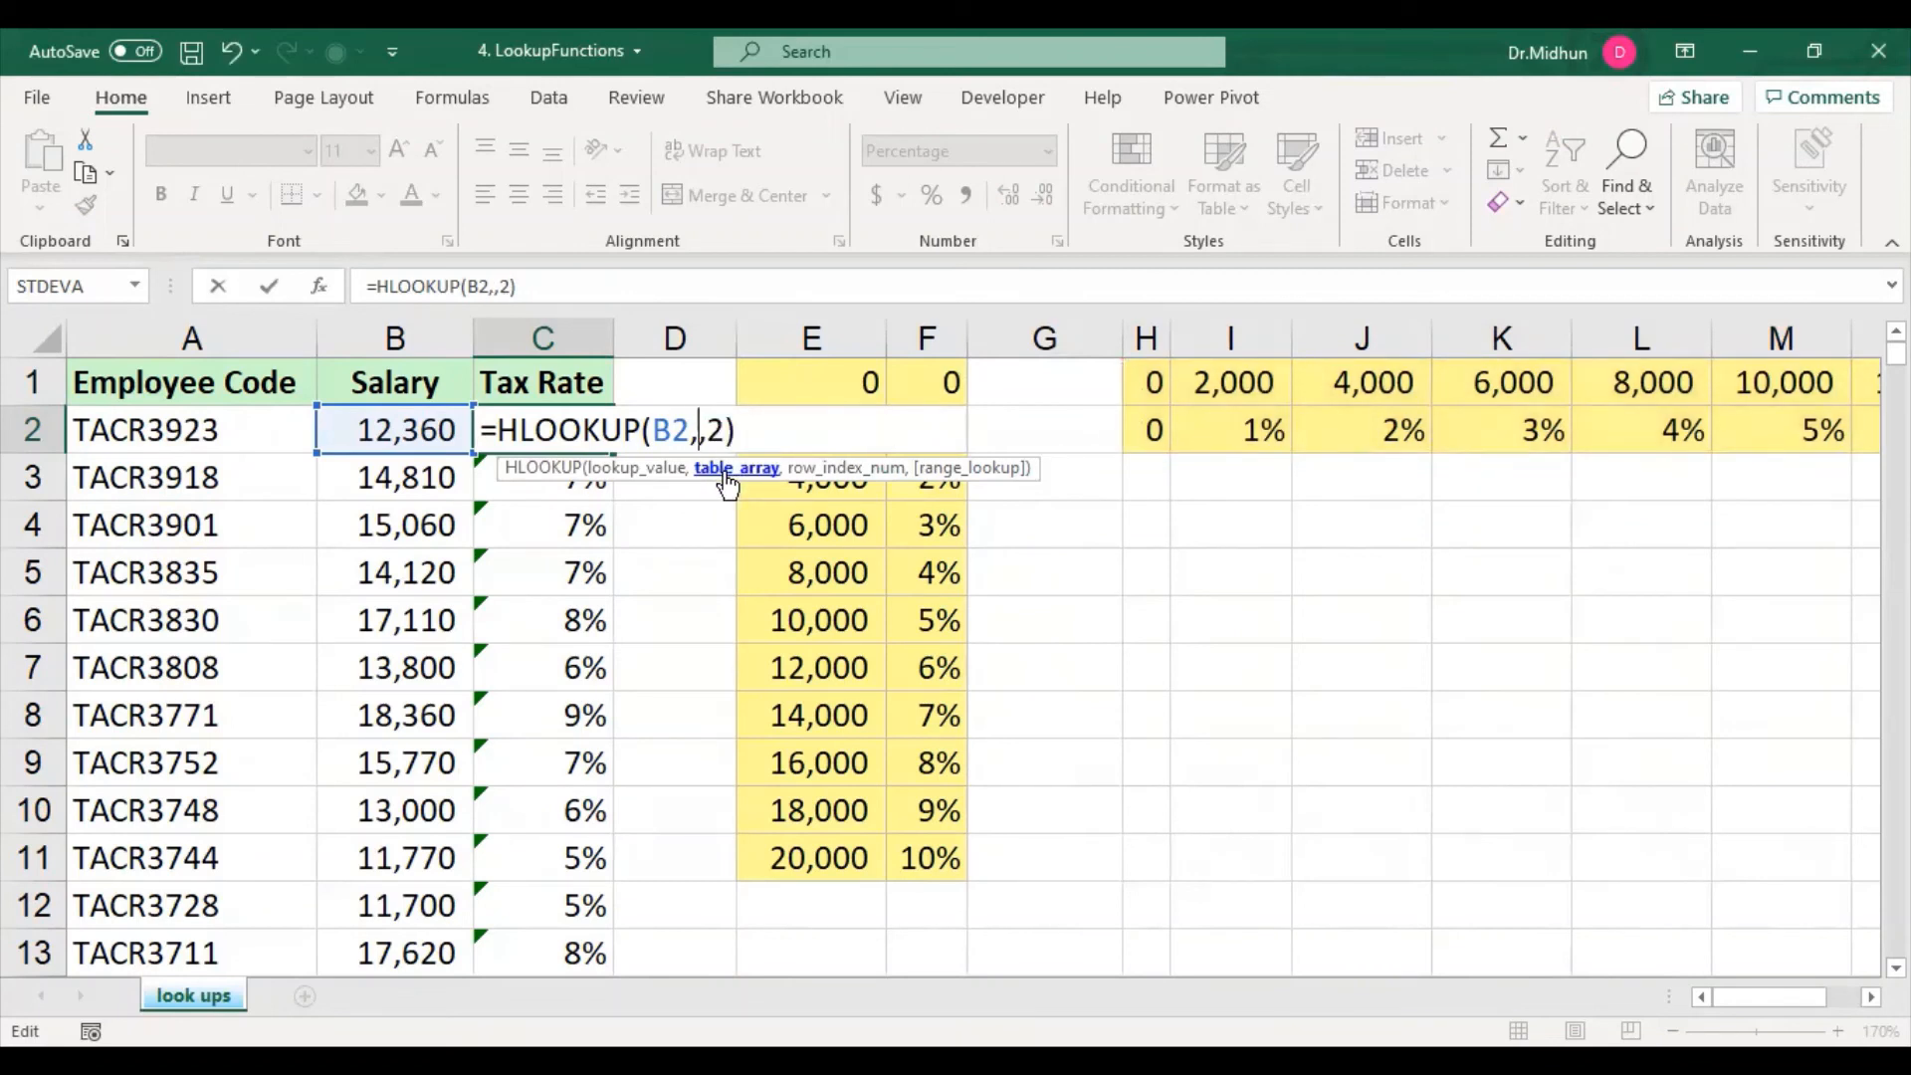
{"action": "type", "text": "h"}
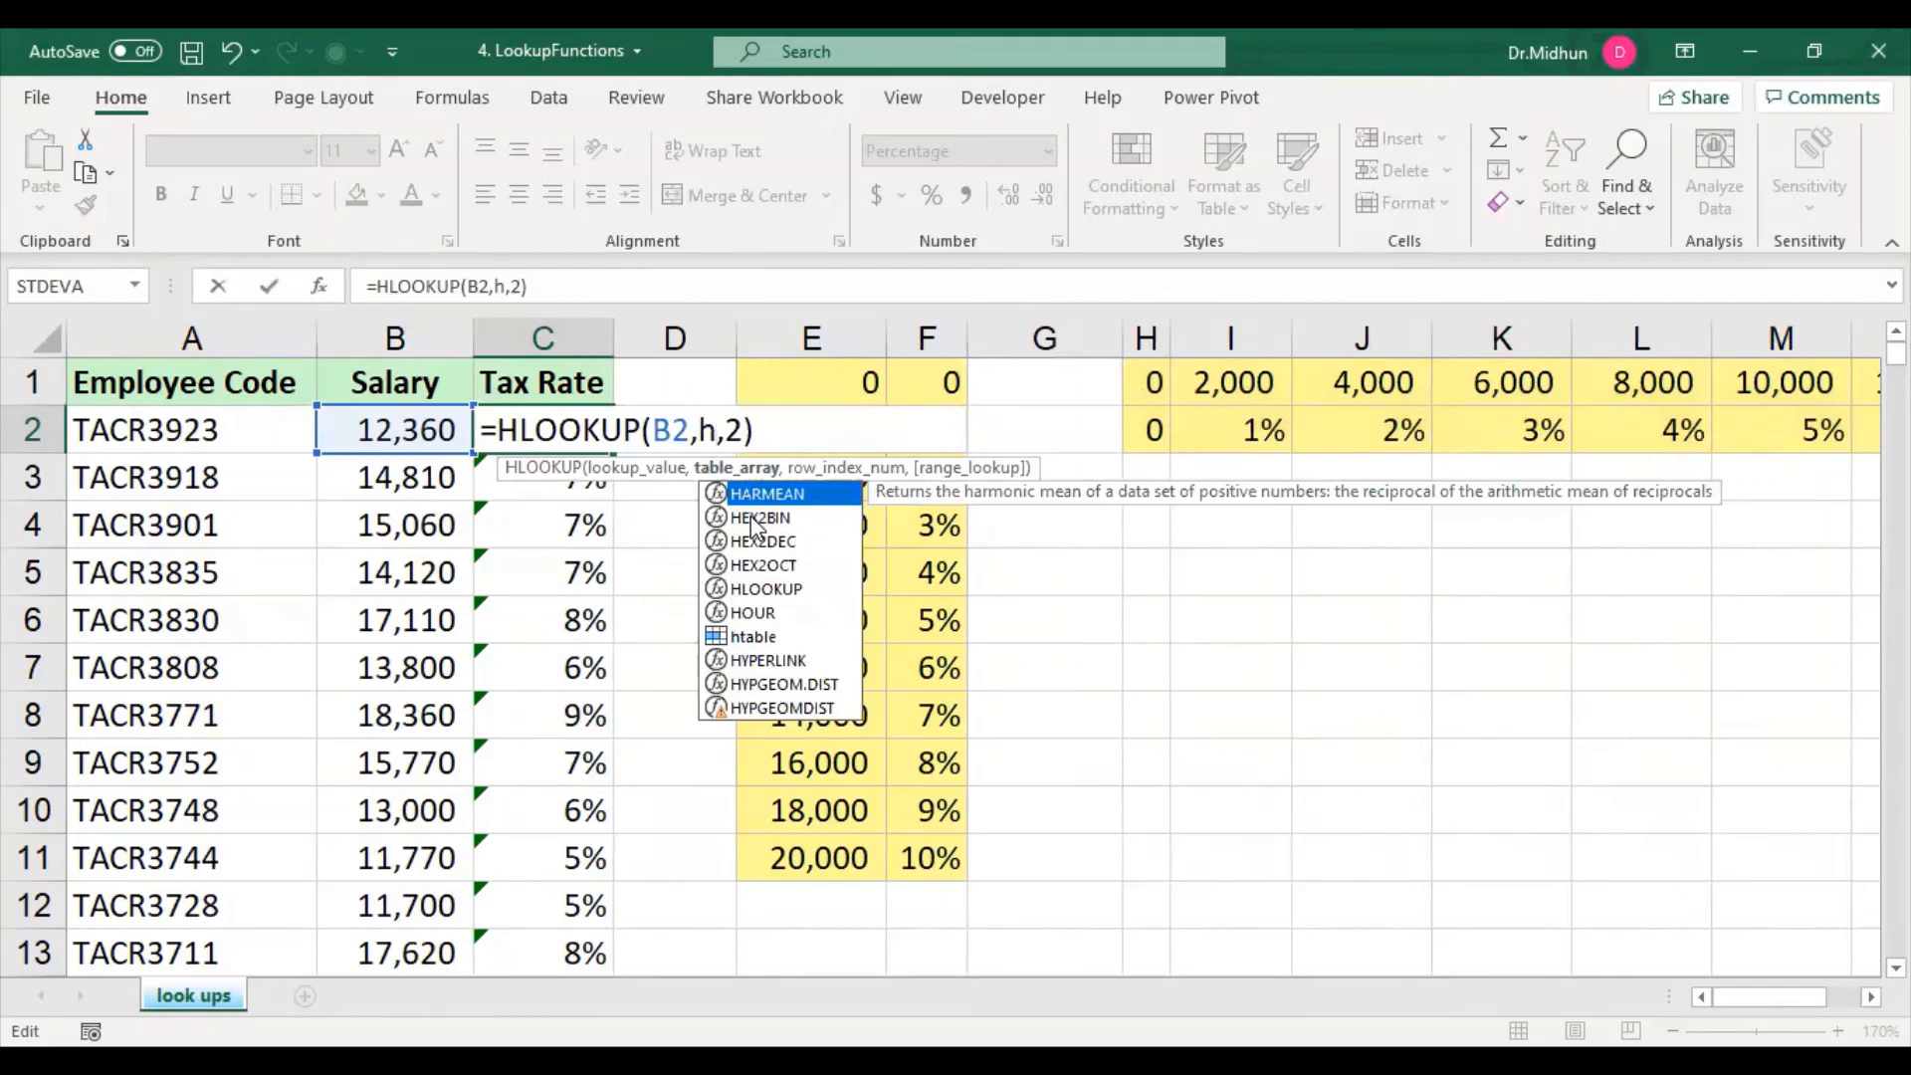
{"action": "type", "text": "t"}
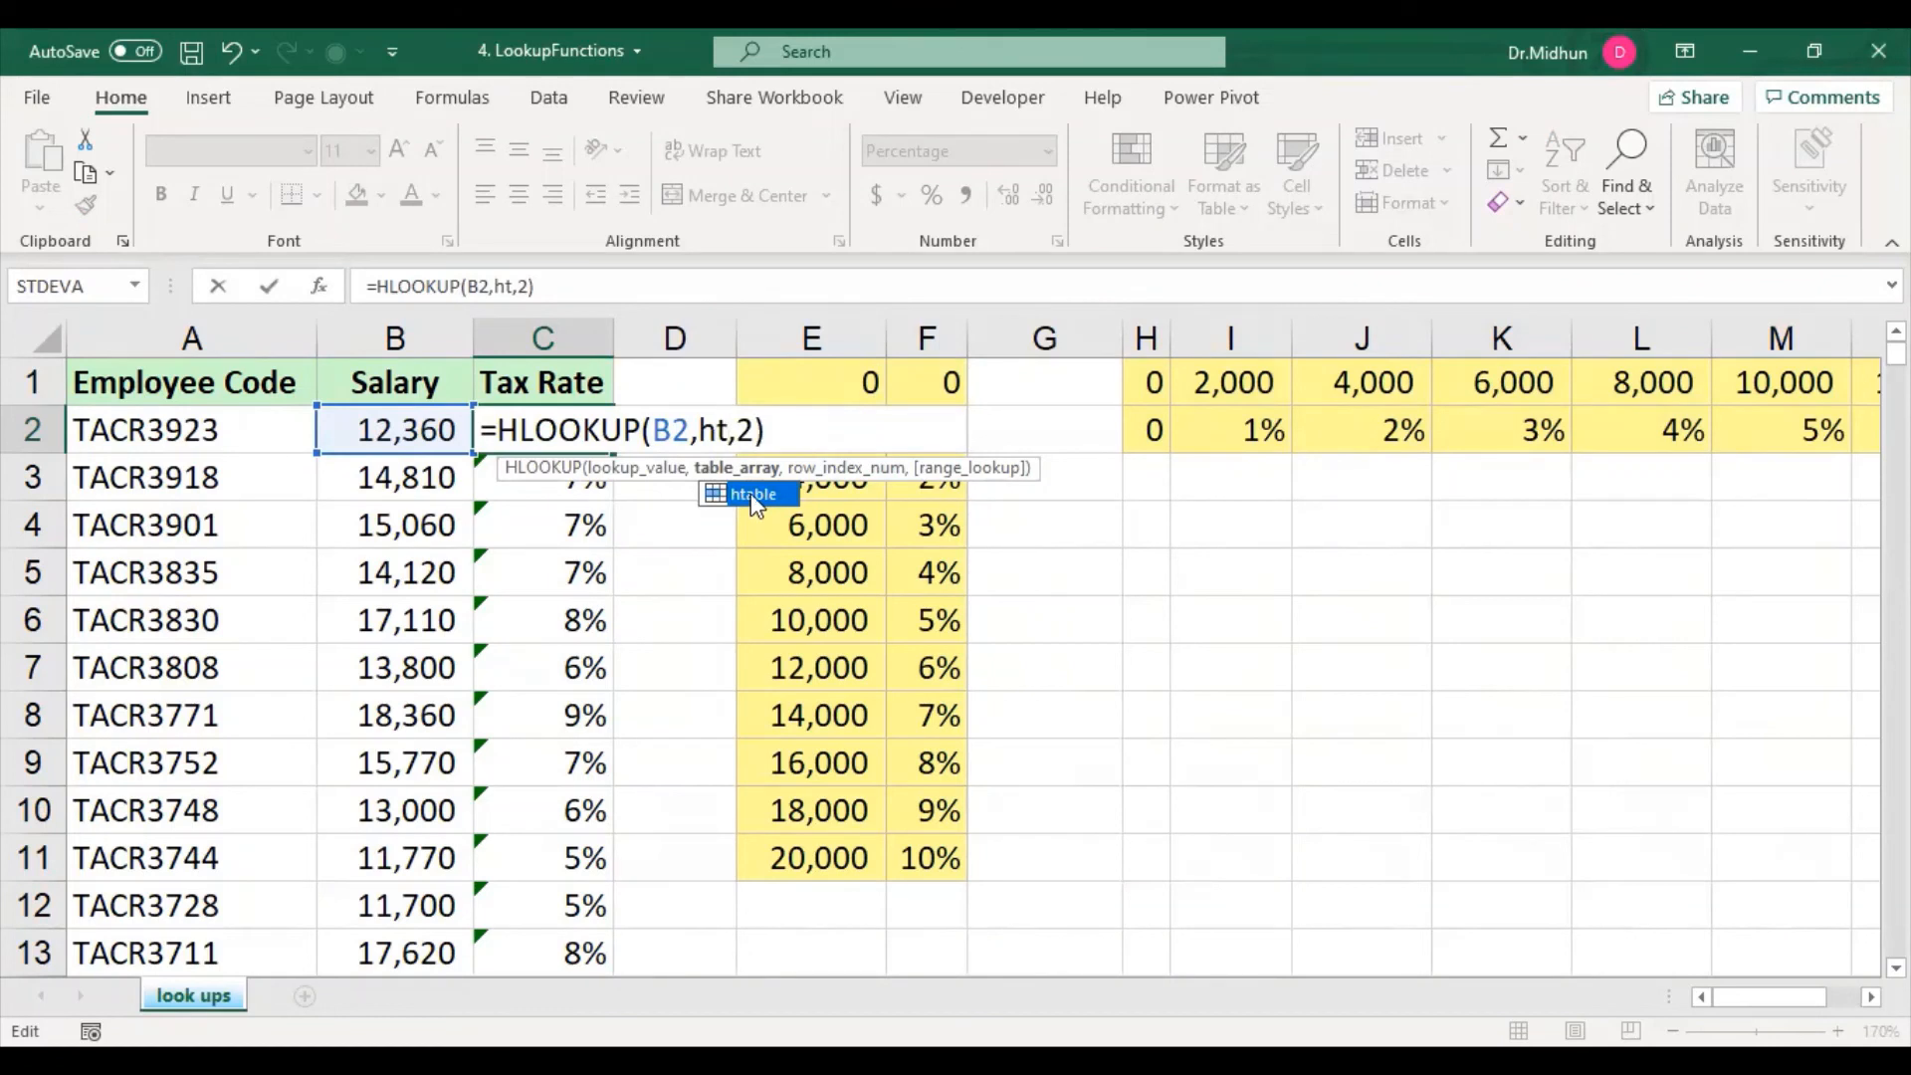
{"action": "double_click", "coordinate": [754, 494]}
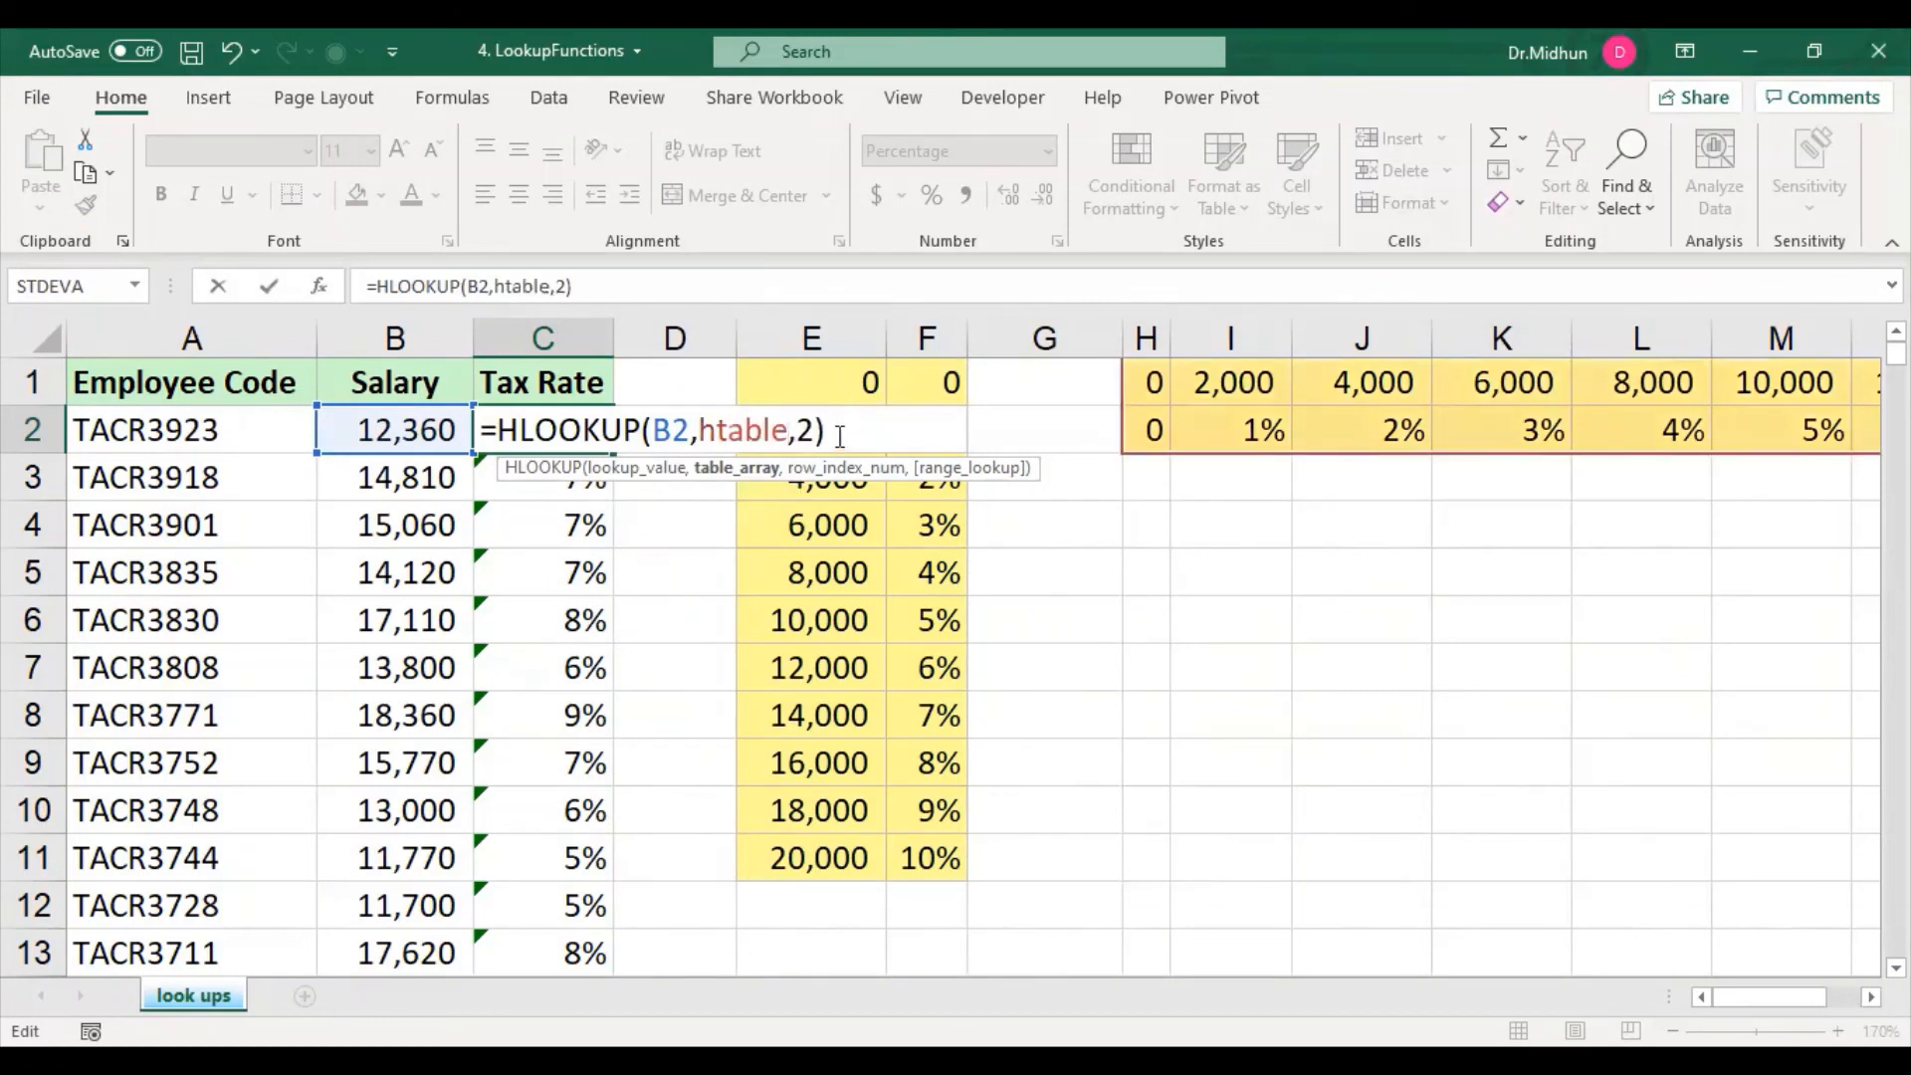
{"action": "left_click", "coordinate": [838, 436]}
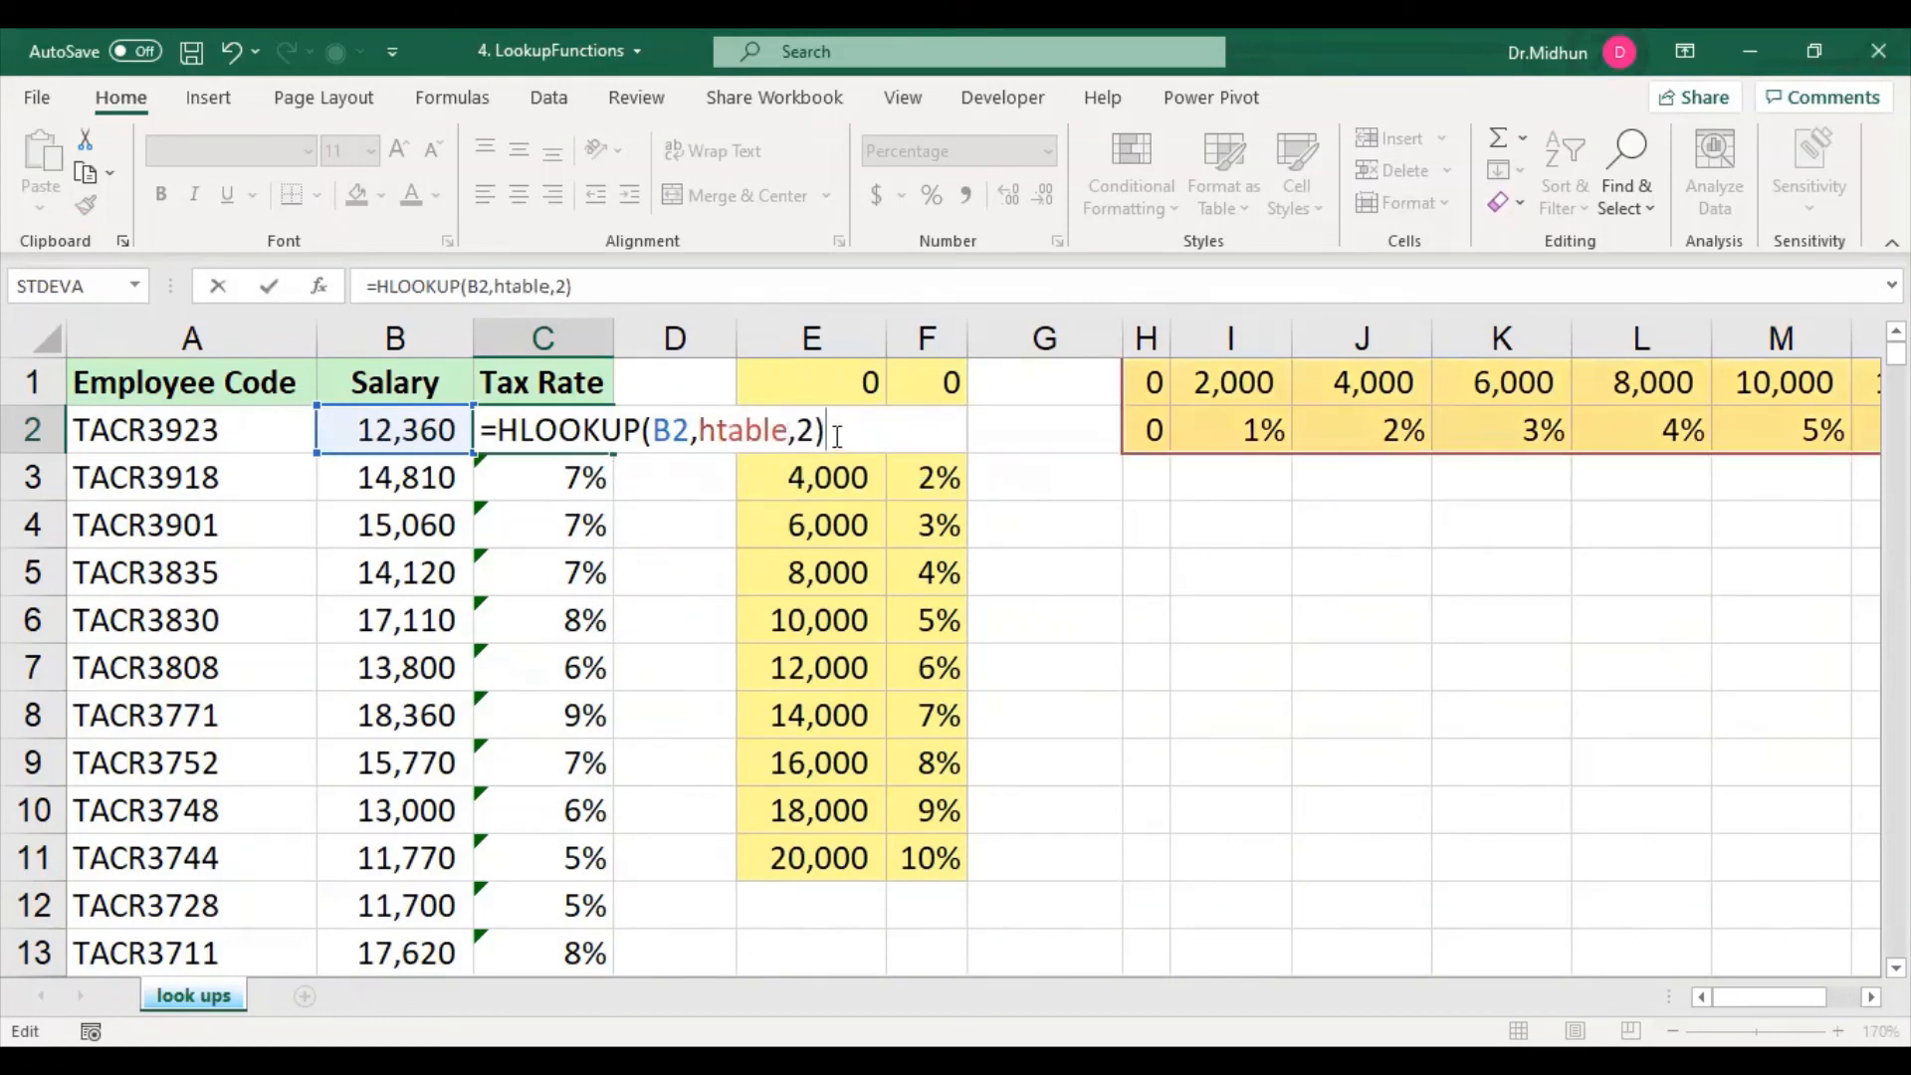
{"action": "key", "text": "Return"}
Step: Replace HLOOKUP with VLOOKUP in C2's Tax Rate formula, keeping B2 as the lookup value
{"action": "double_click", "coordinate": [577, 429]}
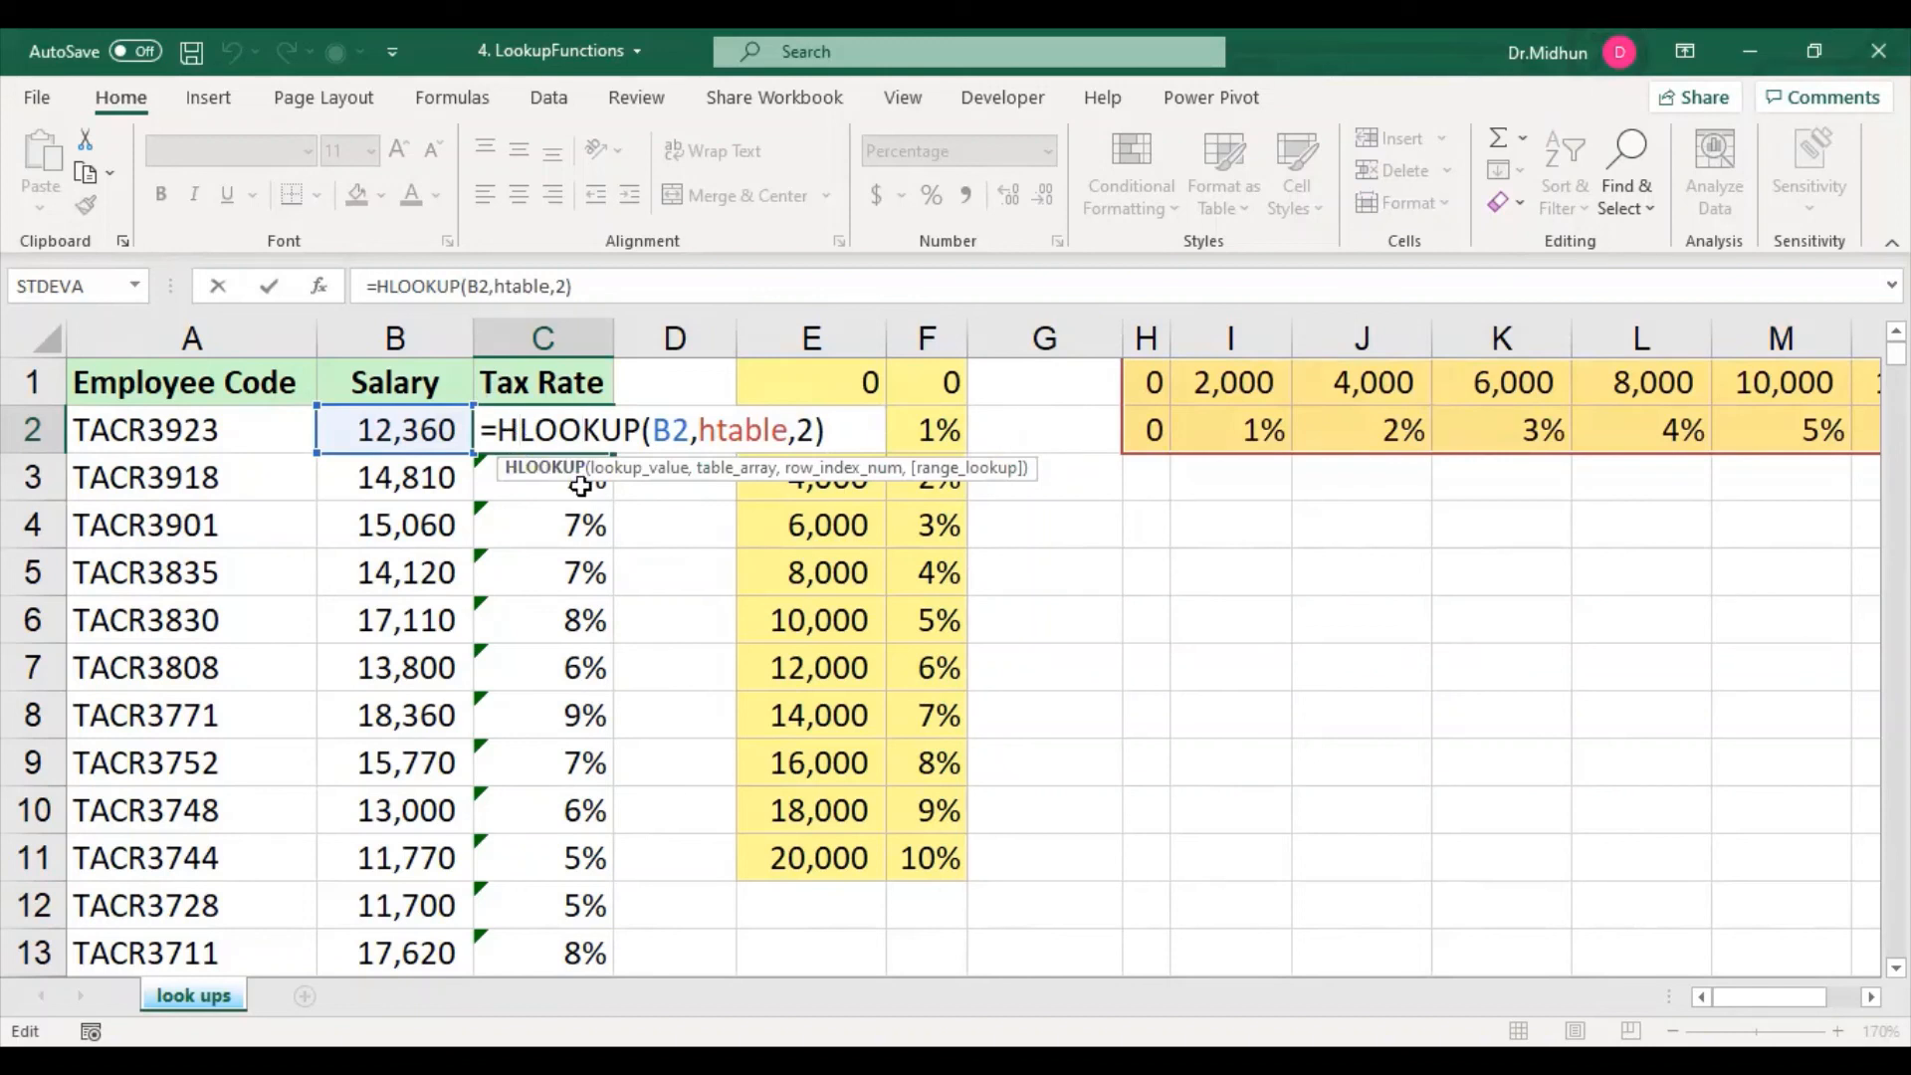
{"action": "key", "text": "BackSpace"}
{"action": "type", "text": "V"}
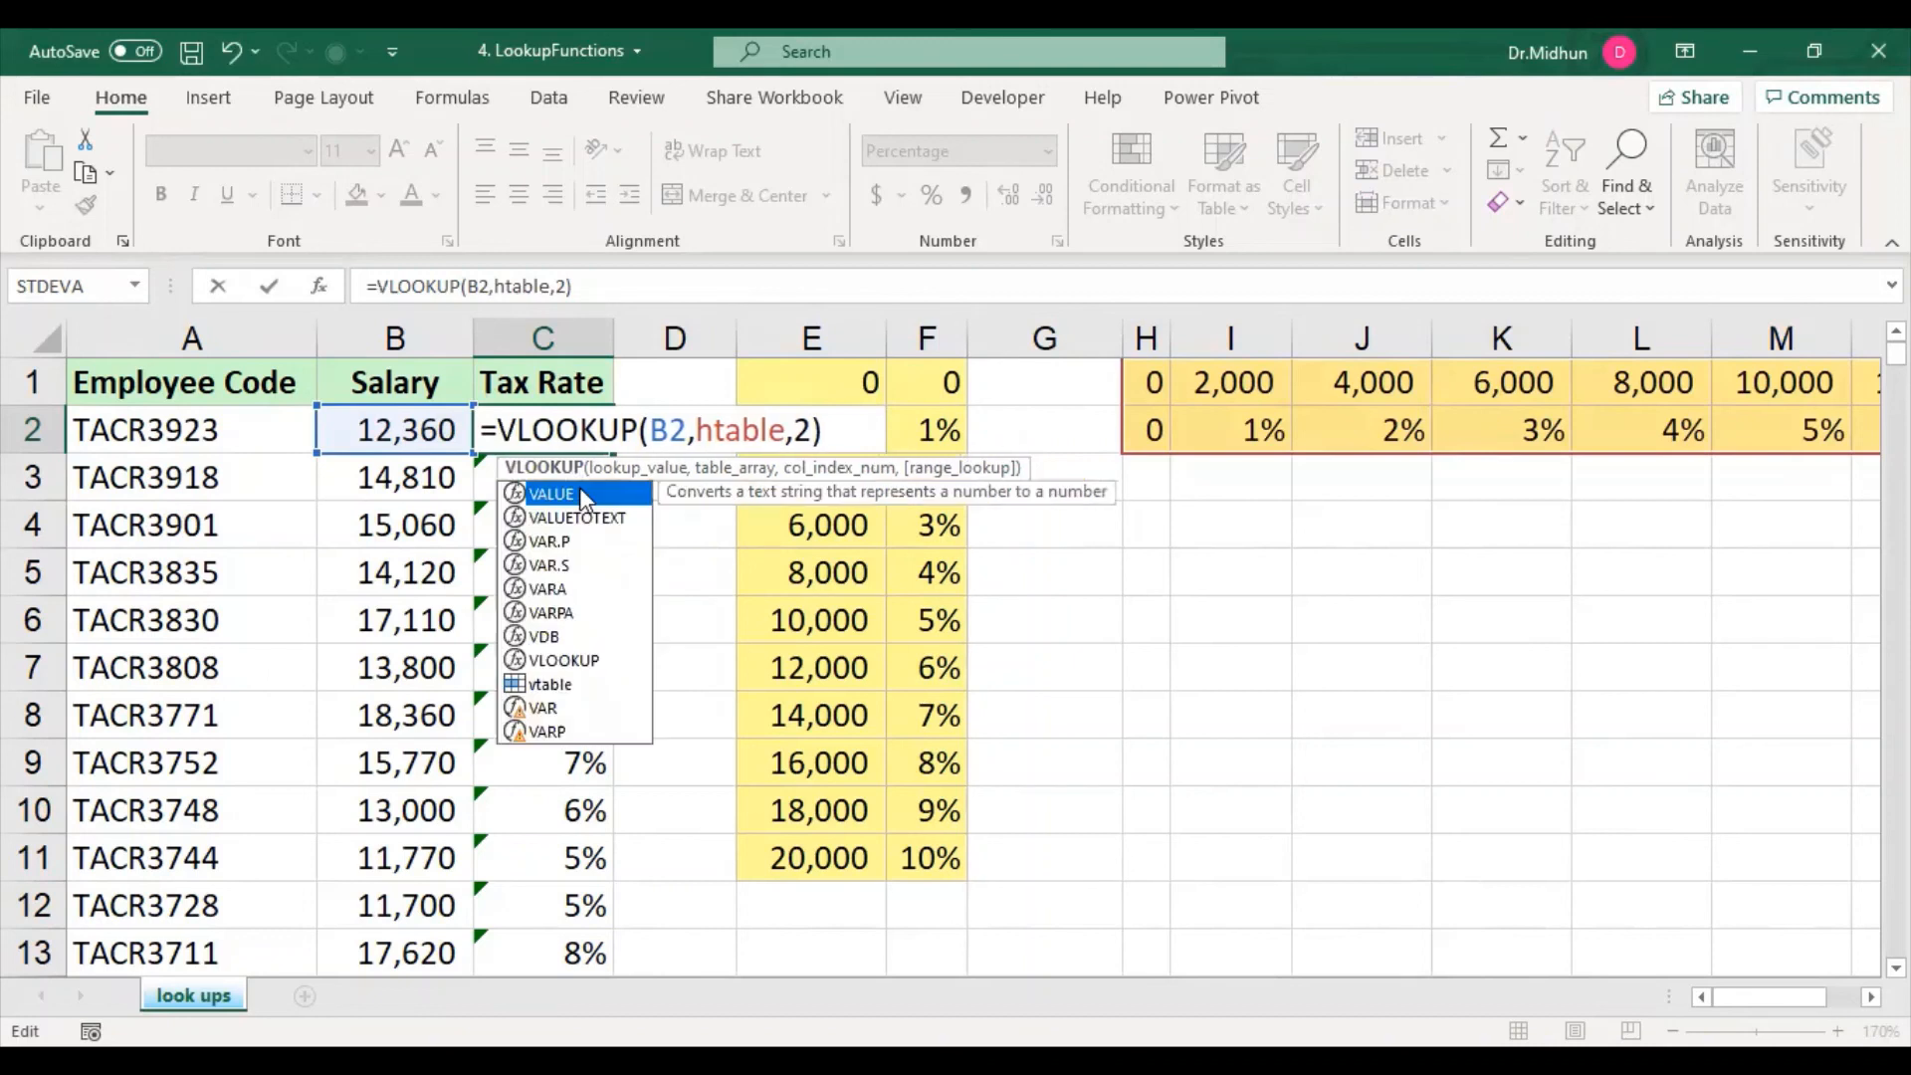
Step: Replace the table array in C2's VLOOKUP formula with the named range vtable and fill the formula down the Tax Rate column
{"action": "left_click", "coordinate": [786, 433]}
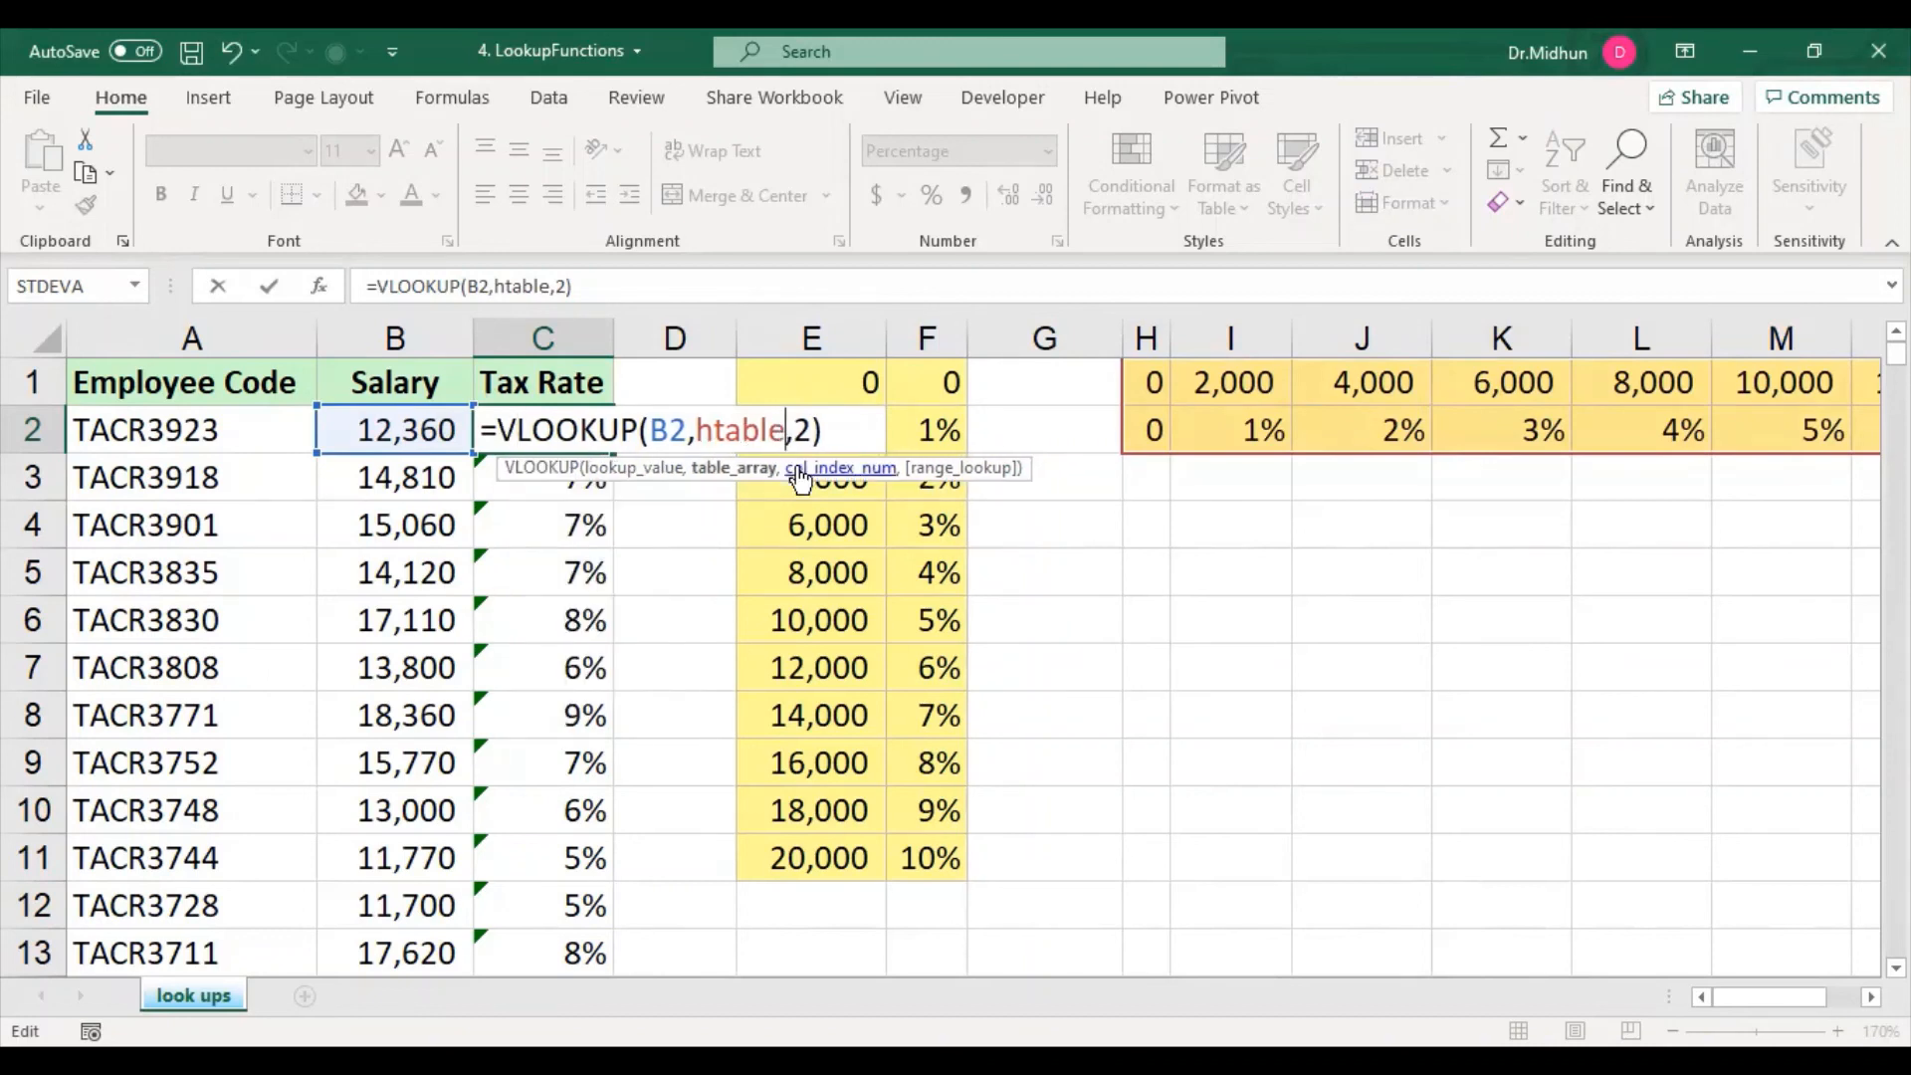
{"action": "key", "text": "BackSpace"}
{"action": "key", "text": "BackSpace"}
{"action": "key", "text": "BackSpace"}
{"action": "key", "text": "BackSpace"}
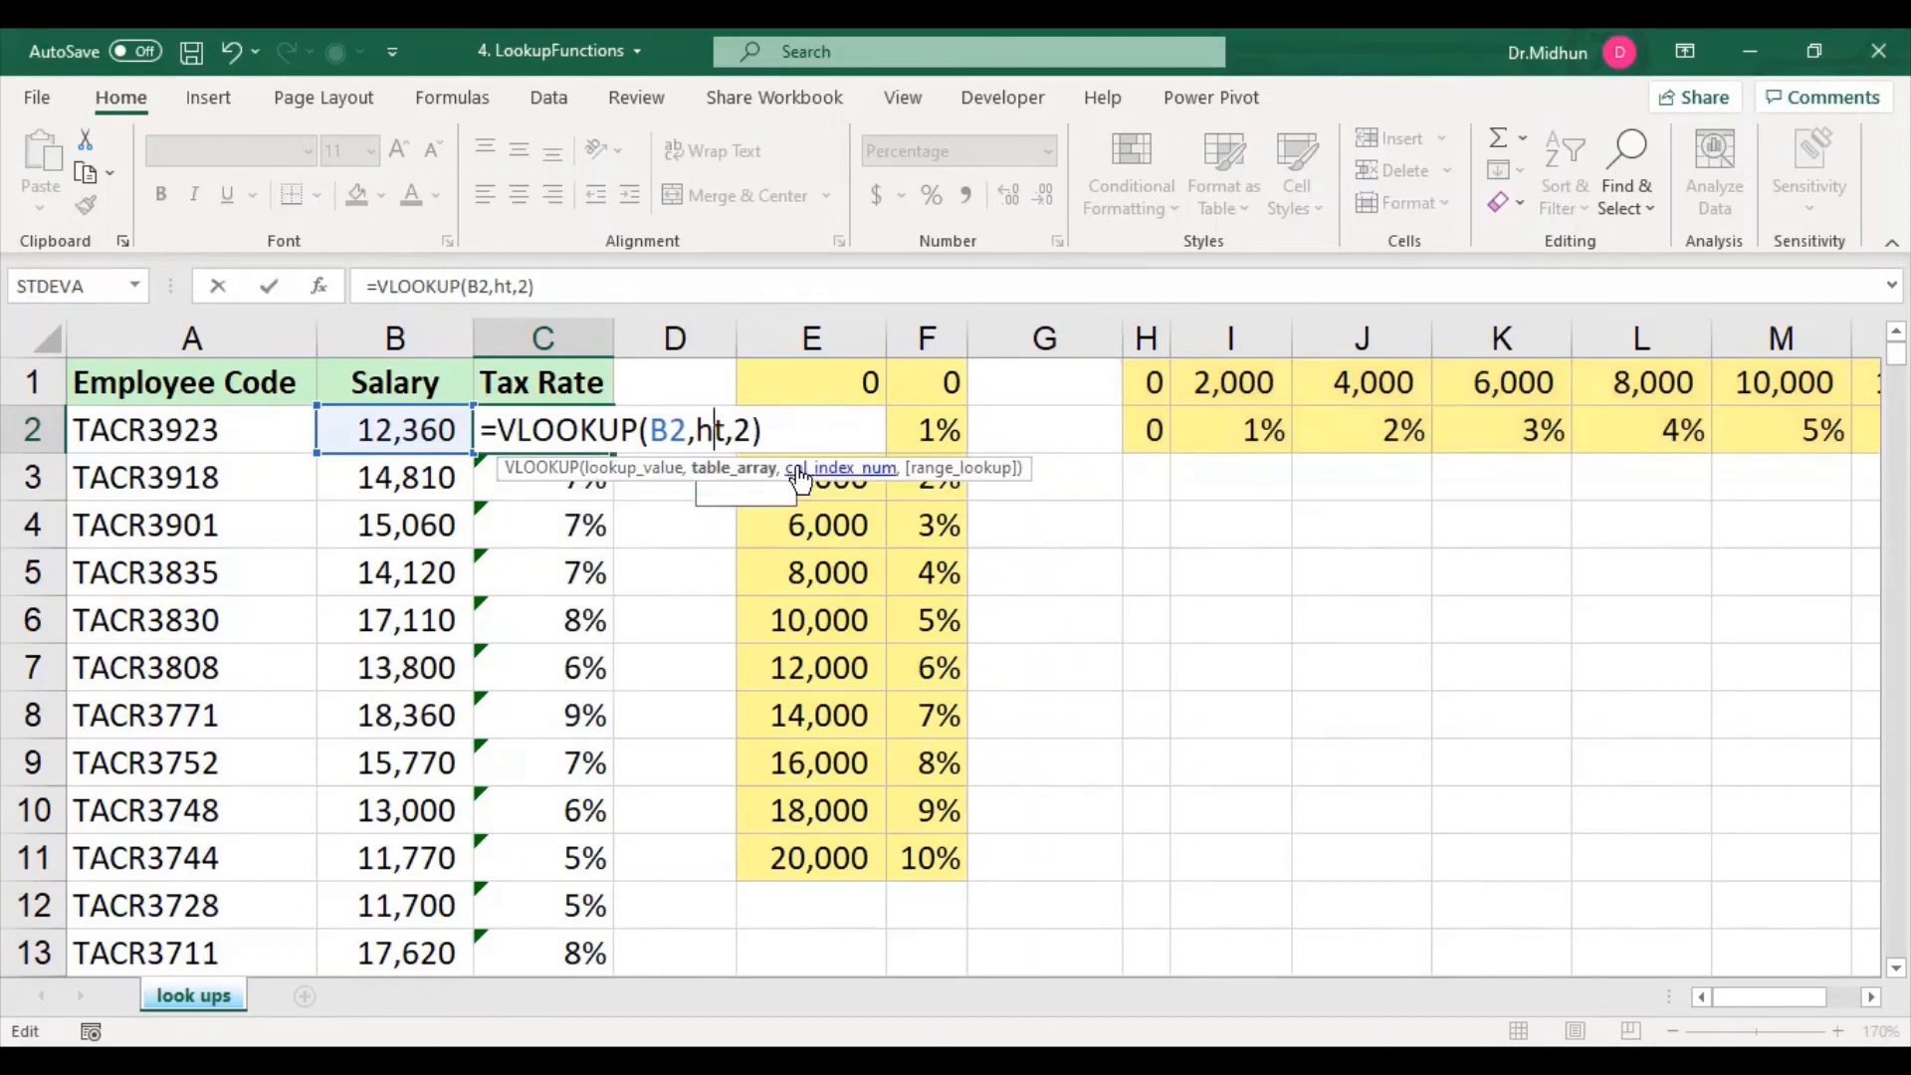
{"action": "key", "text": "BackSpace"}
{"action": "key", "text": "BackSpace"}
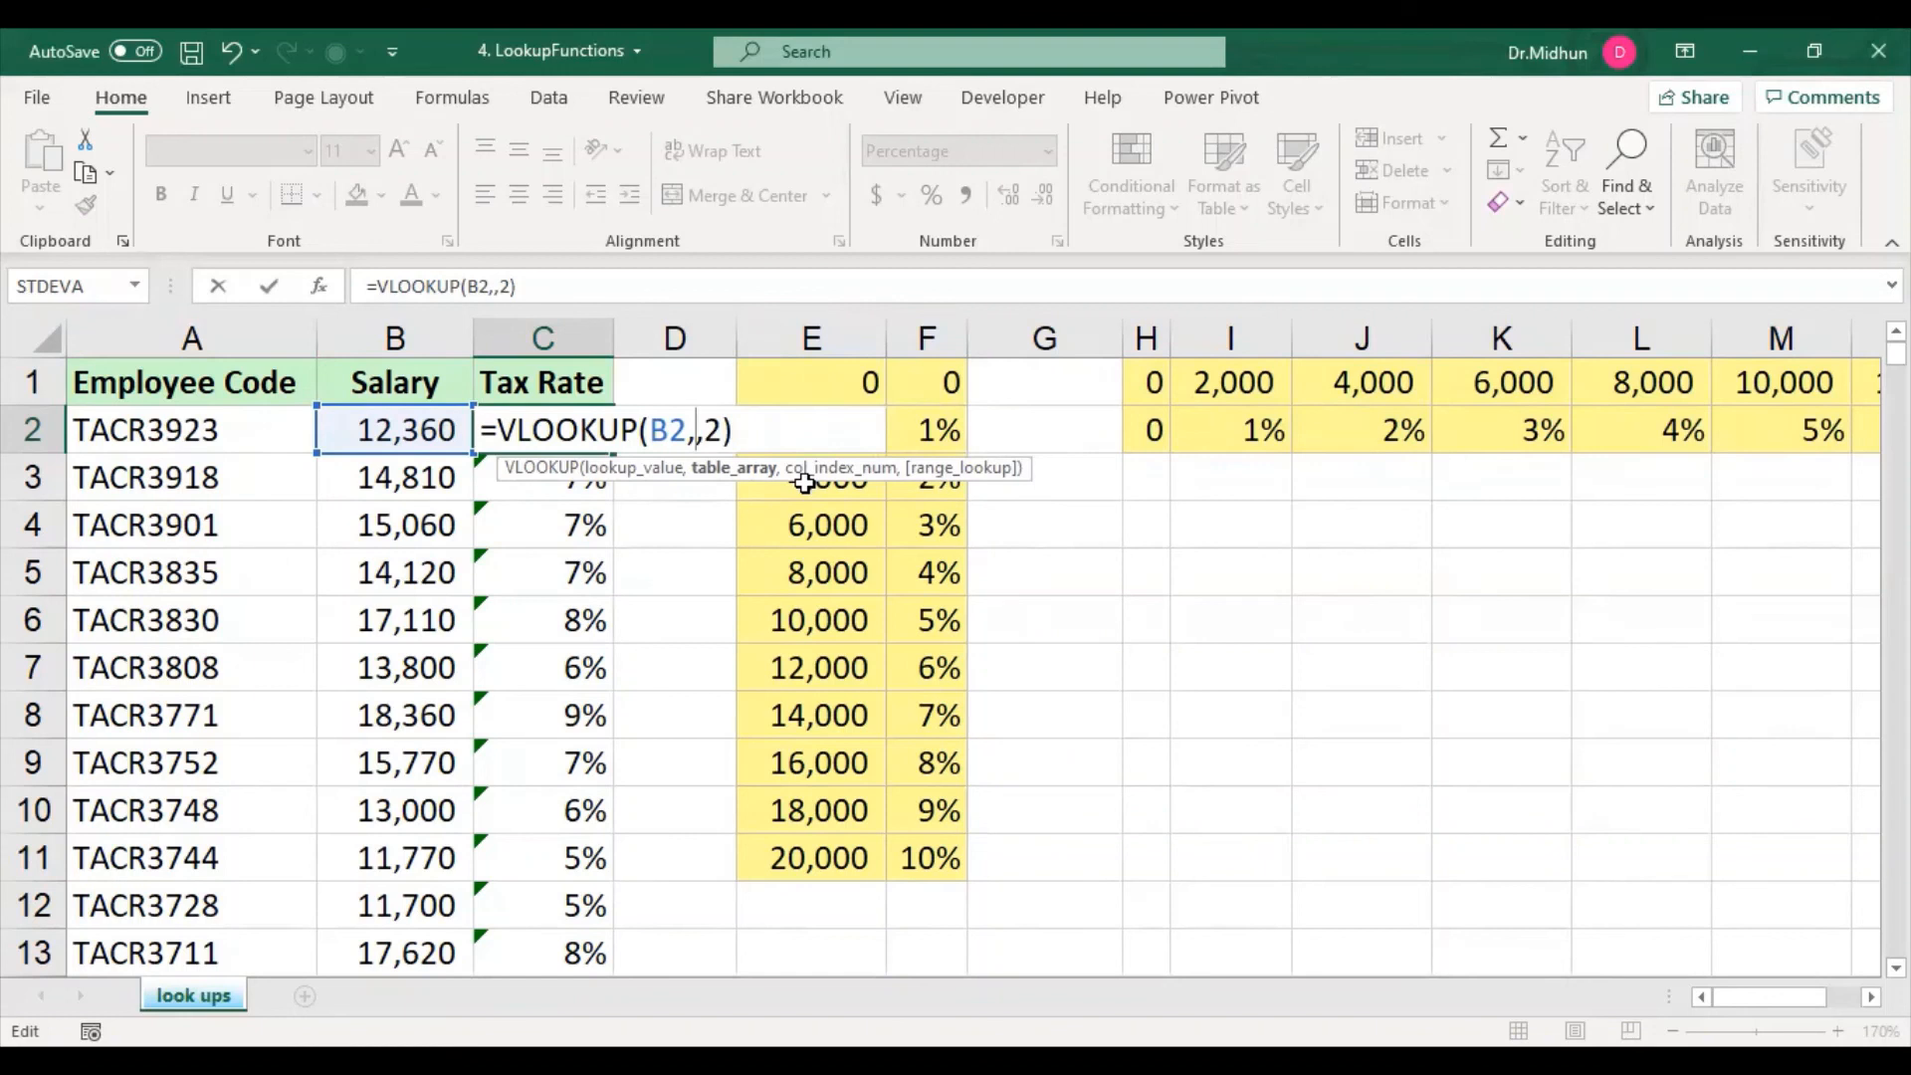
{"action": "type", "text": "vt"}
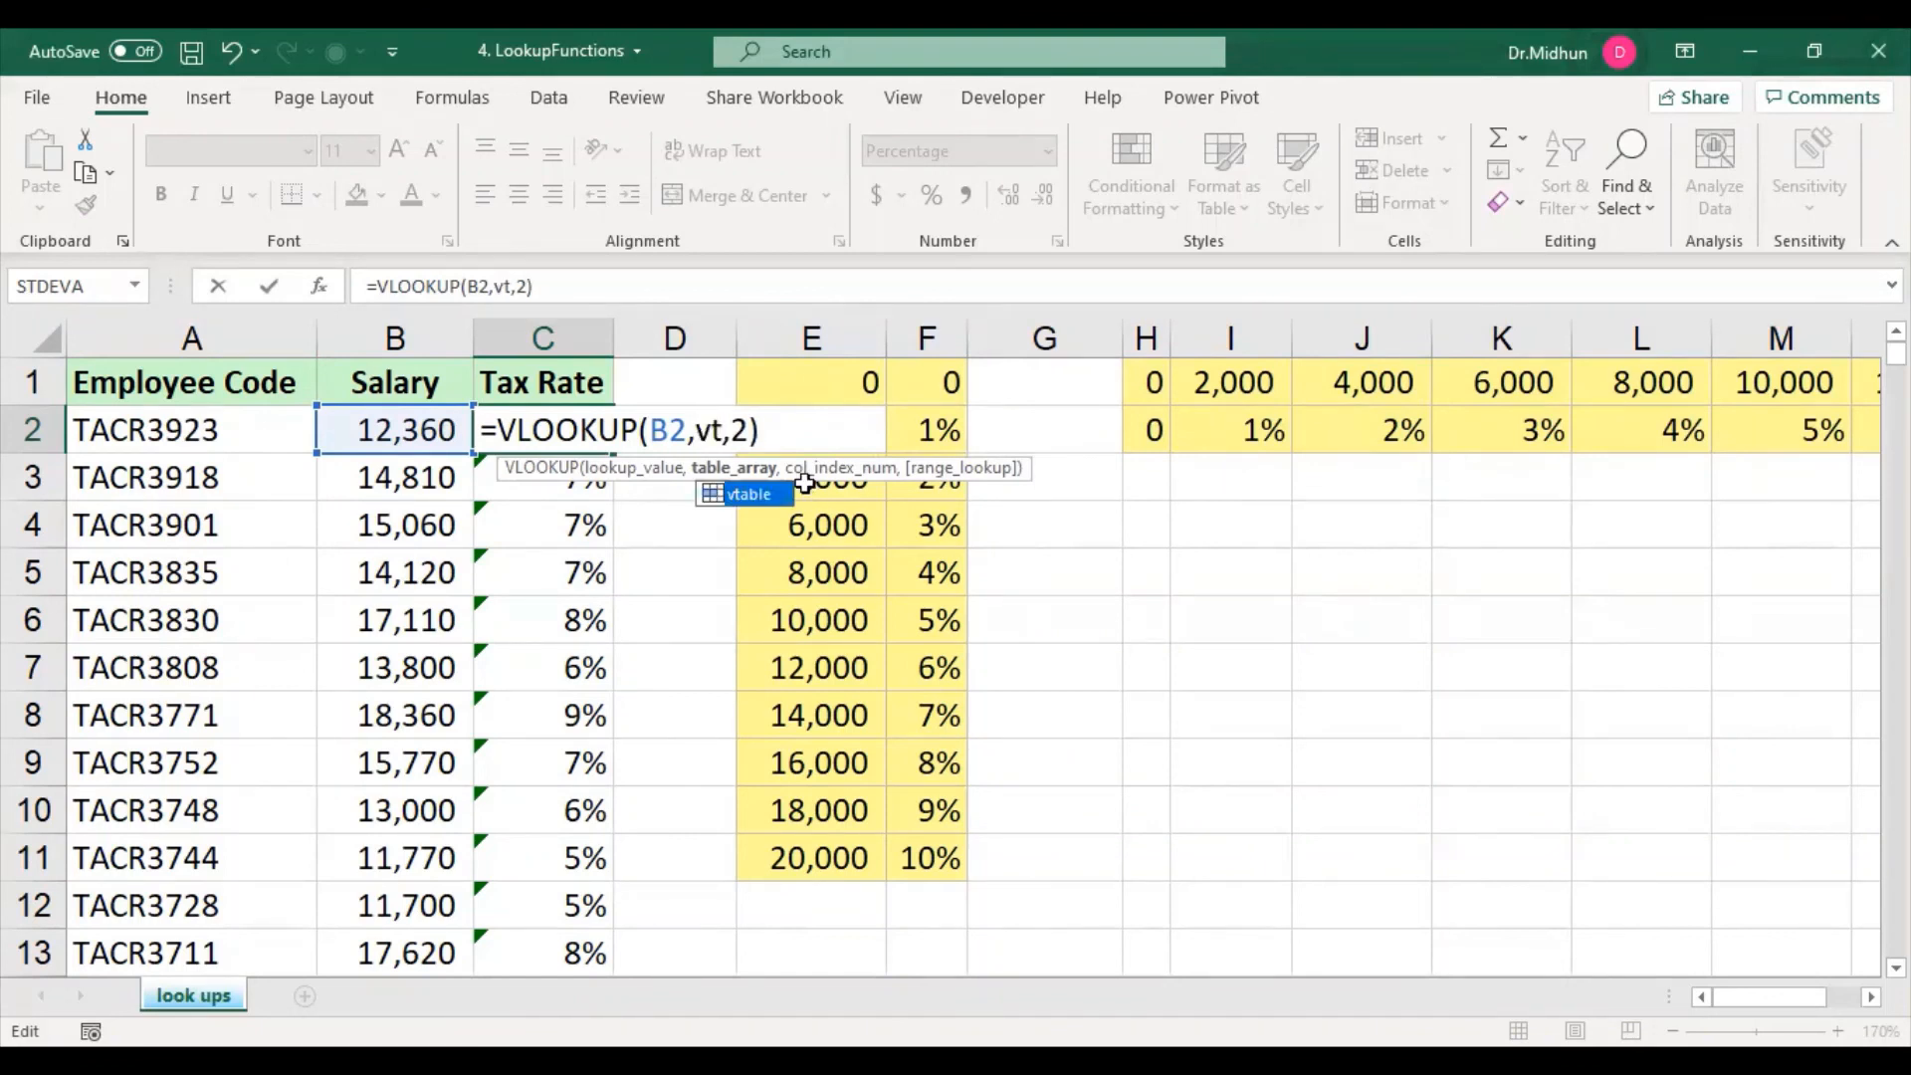
{"action": "double_click", "coordinate": [751, 494]}
{"action": "left_click", "coordinate": [841, 433]}
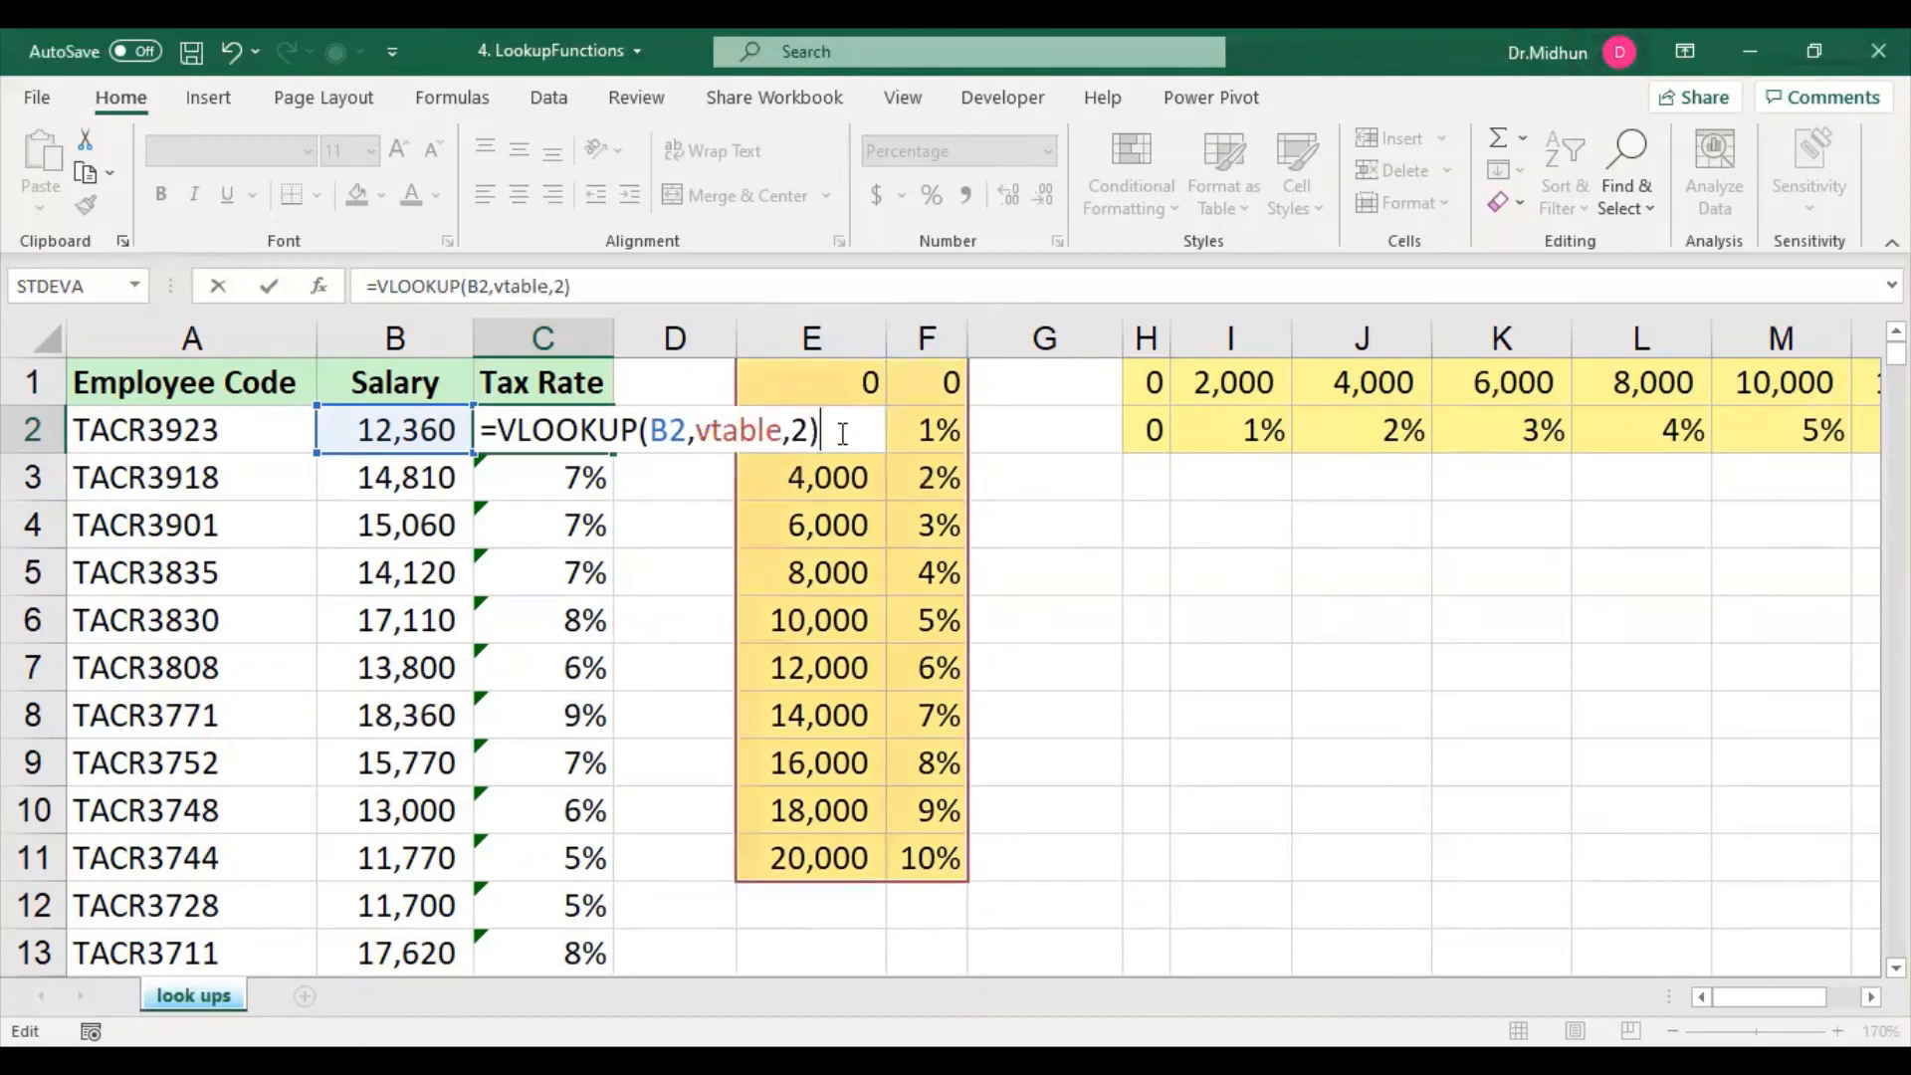
{"action": "key", "text": "Return"}
{"action": "left_click", "coordinate": [559, 431]}
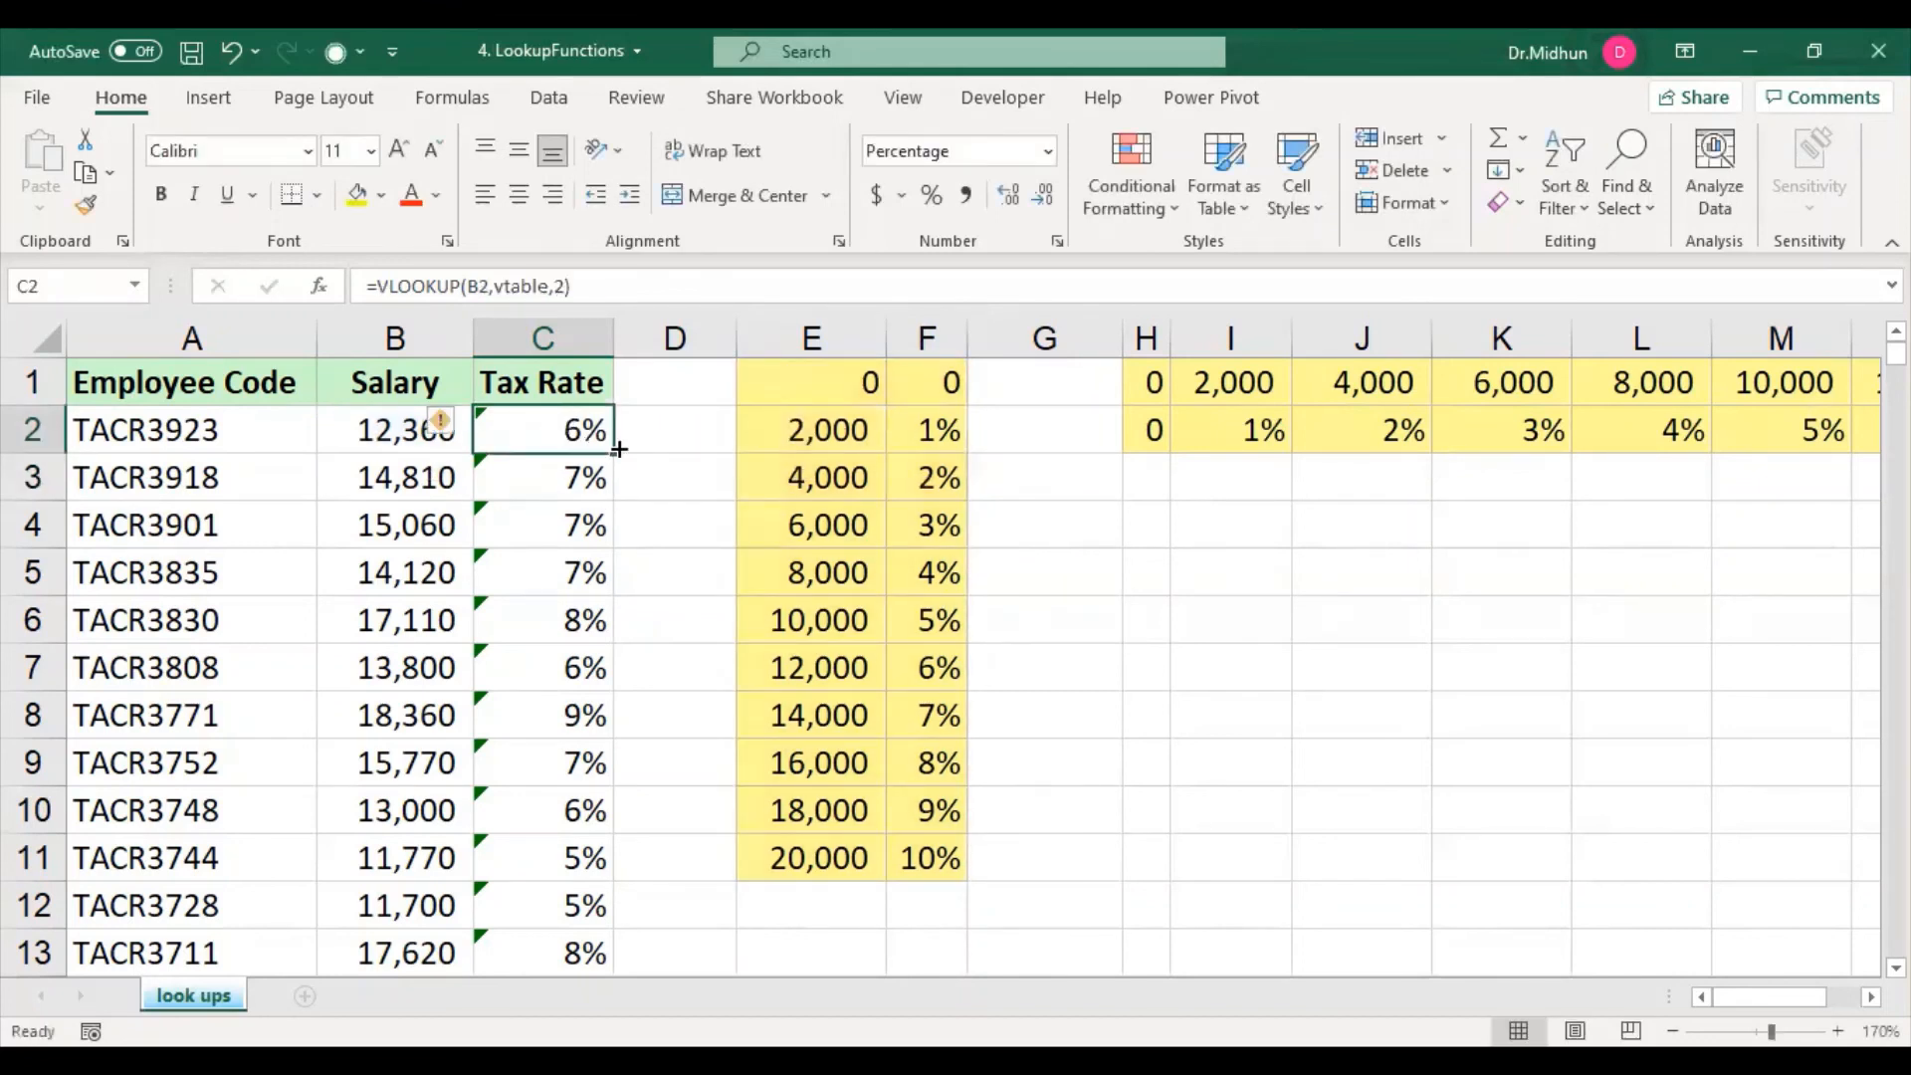
{"action": "double_click", "coordinate": [619, 452]}
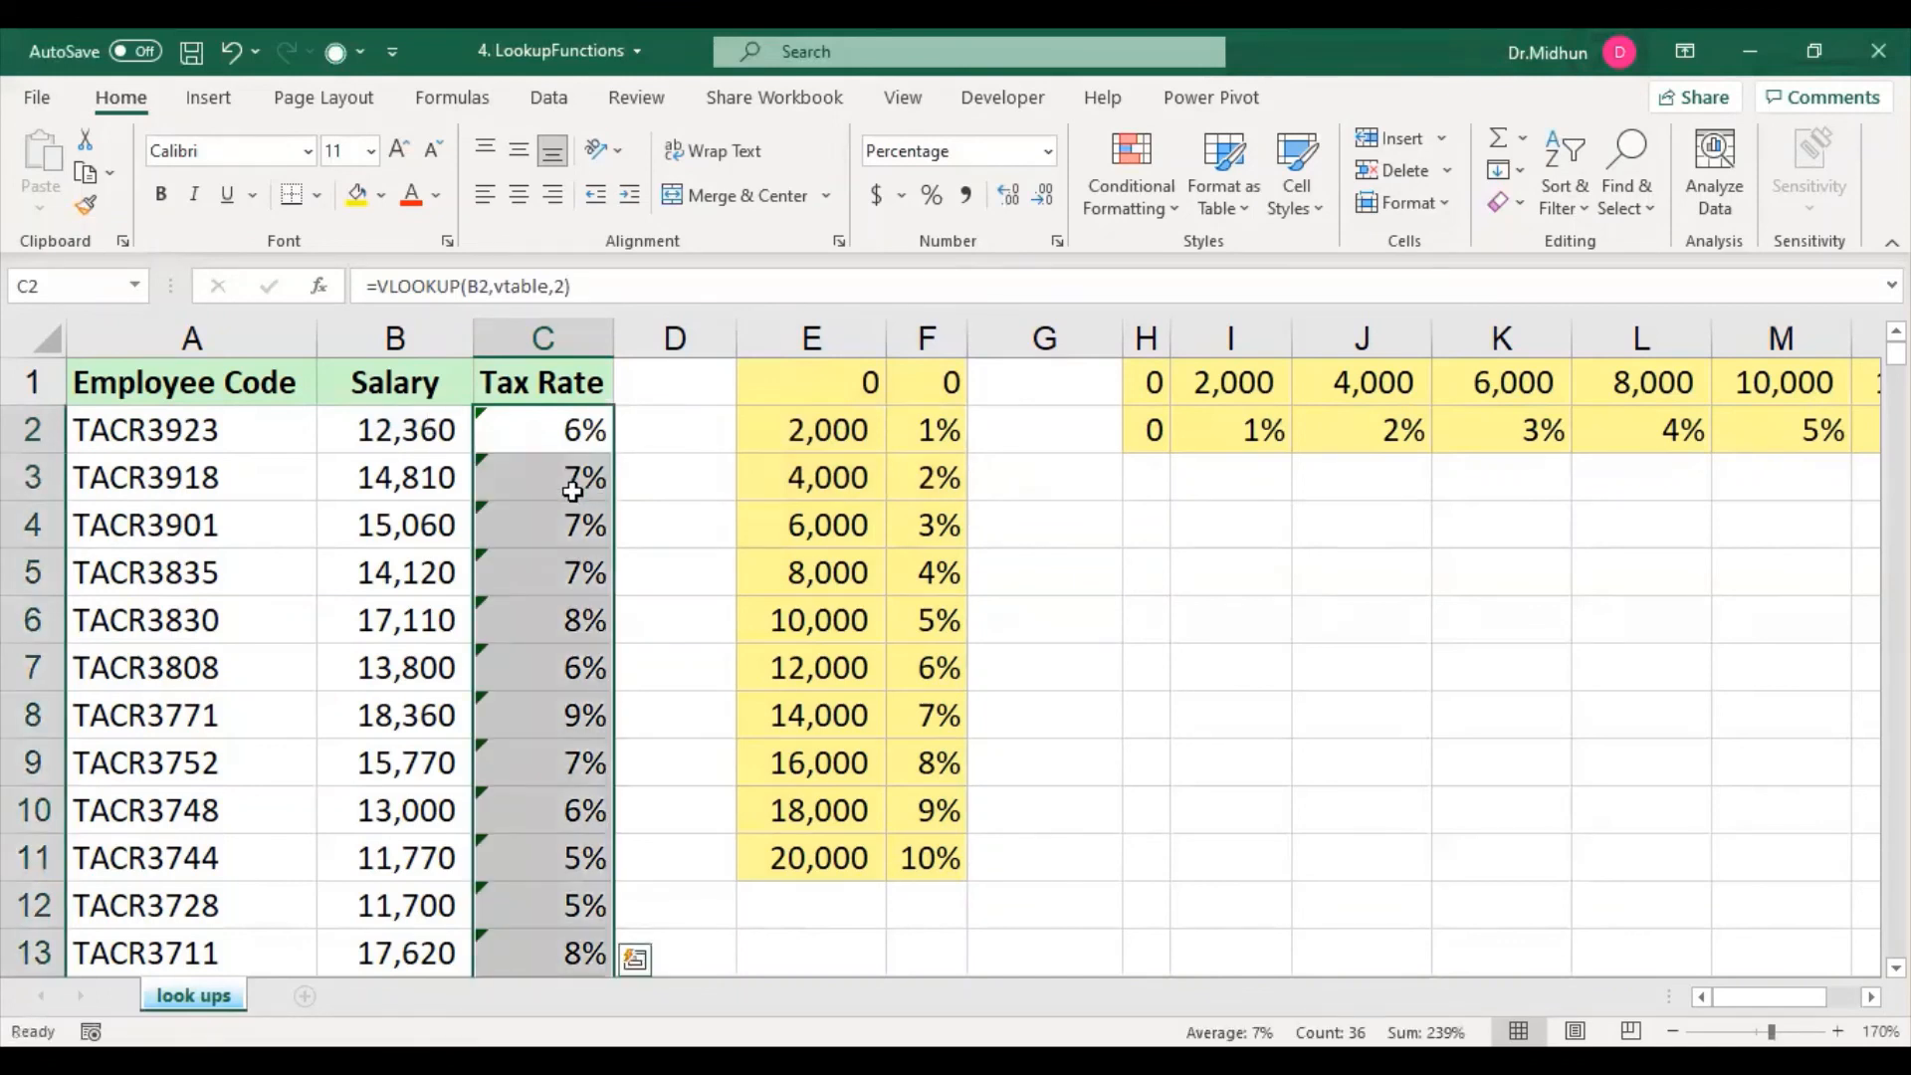
Step: Examine the filled VLOOKUP formula in C3, checking its lookup value and the vtable reference
{"action": "double_click", "coordinate": [572, 484]}
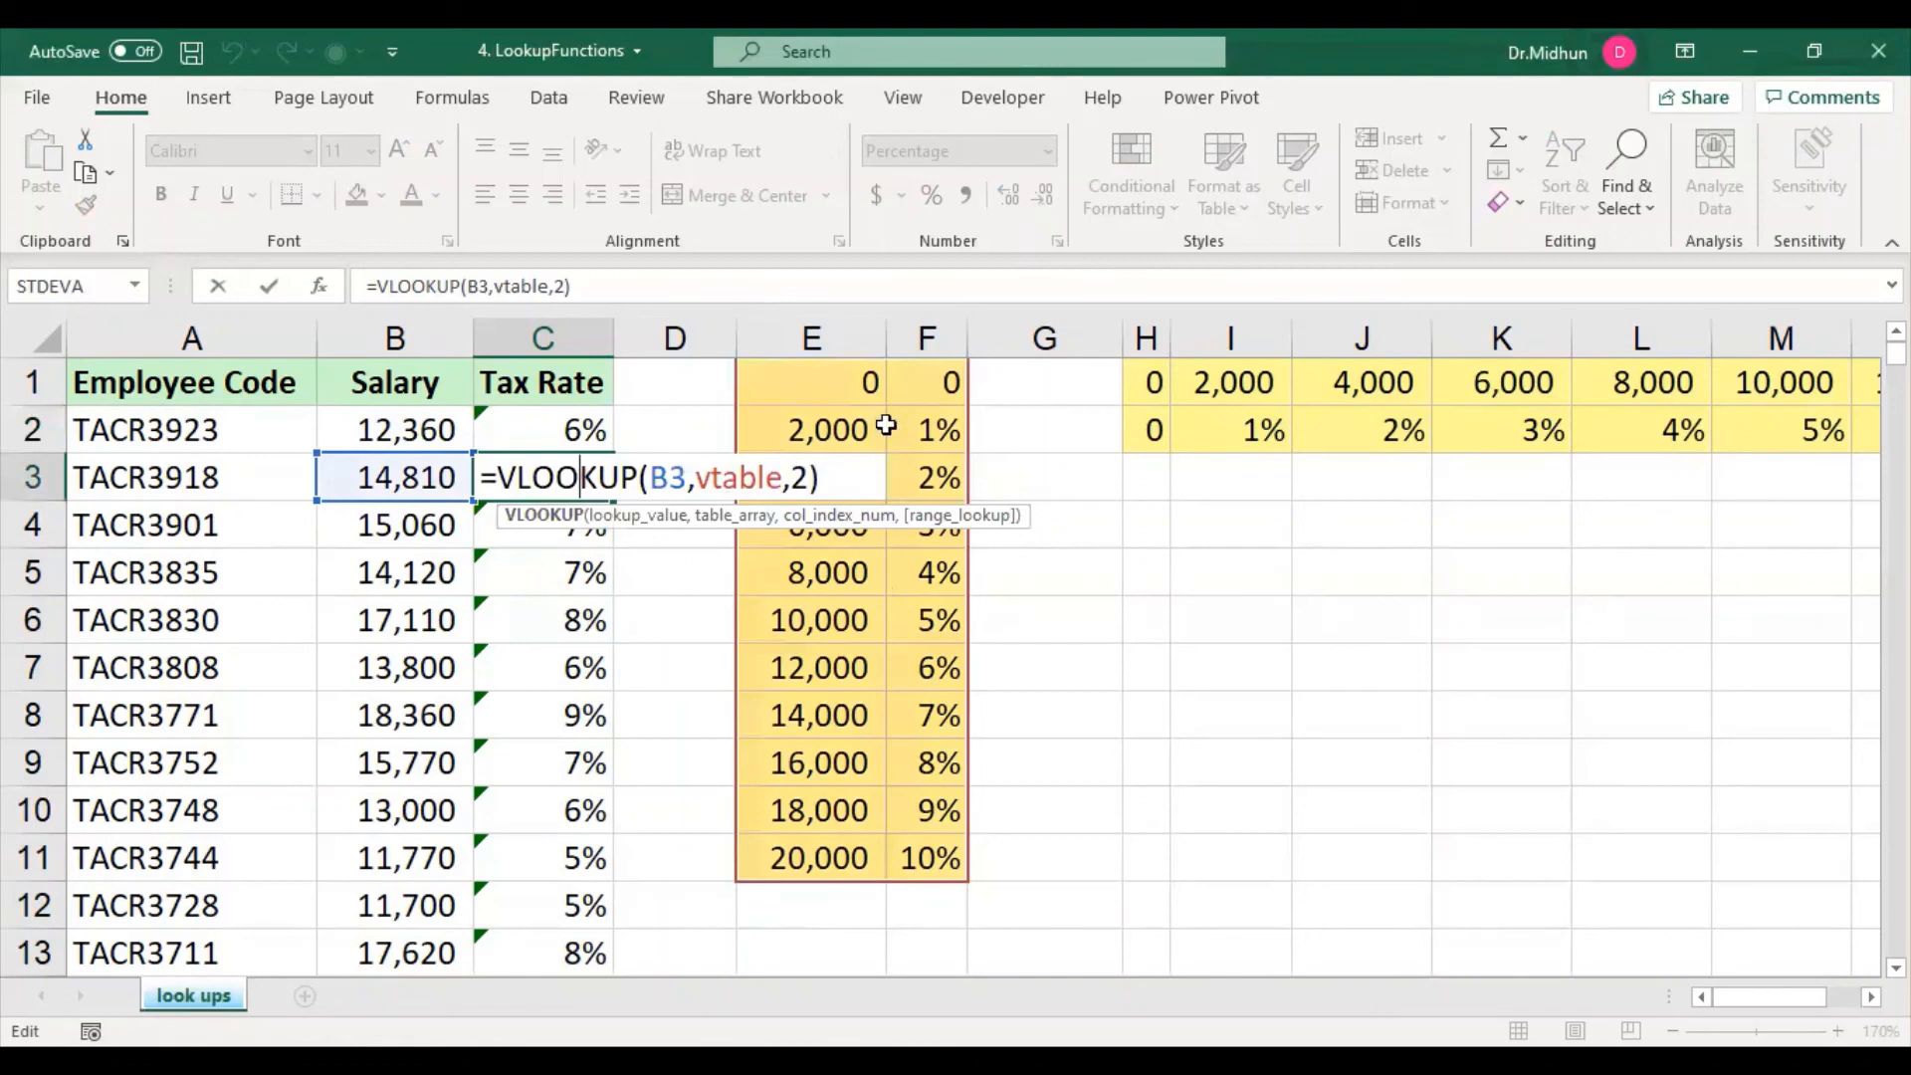
{"action": "key", "text": "Escape"}
{"action": "double_click", "coordinate": [572, 485]}
{"action": "key", "text": "Escape"}
{"action": "double_click", "coordinate": [577, 482]}
{"action": "key", "text": "Escape"}
{"action": "double_click", "coordinate": [579, 484]}
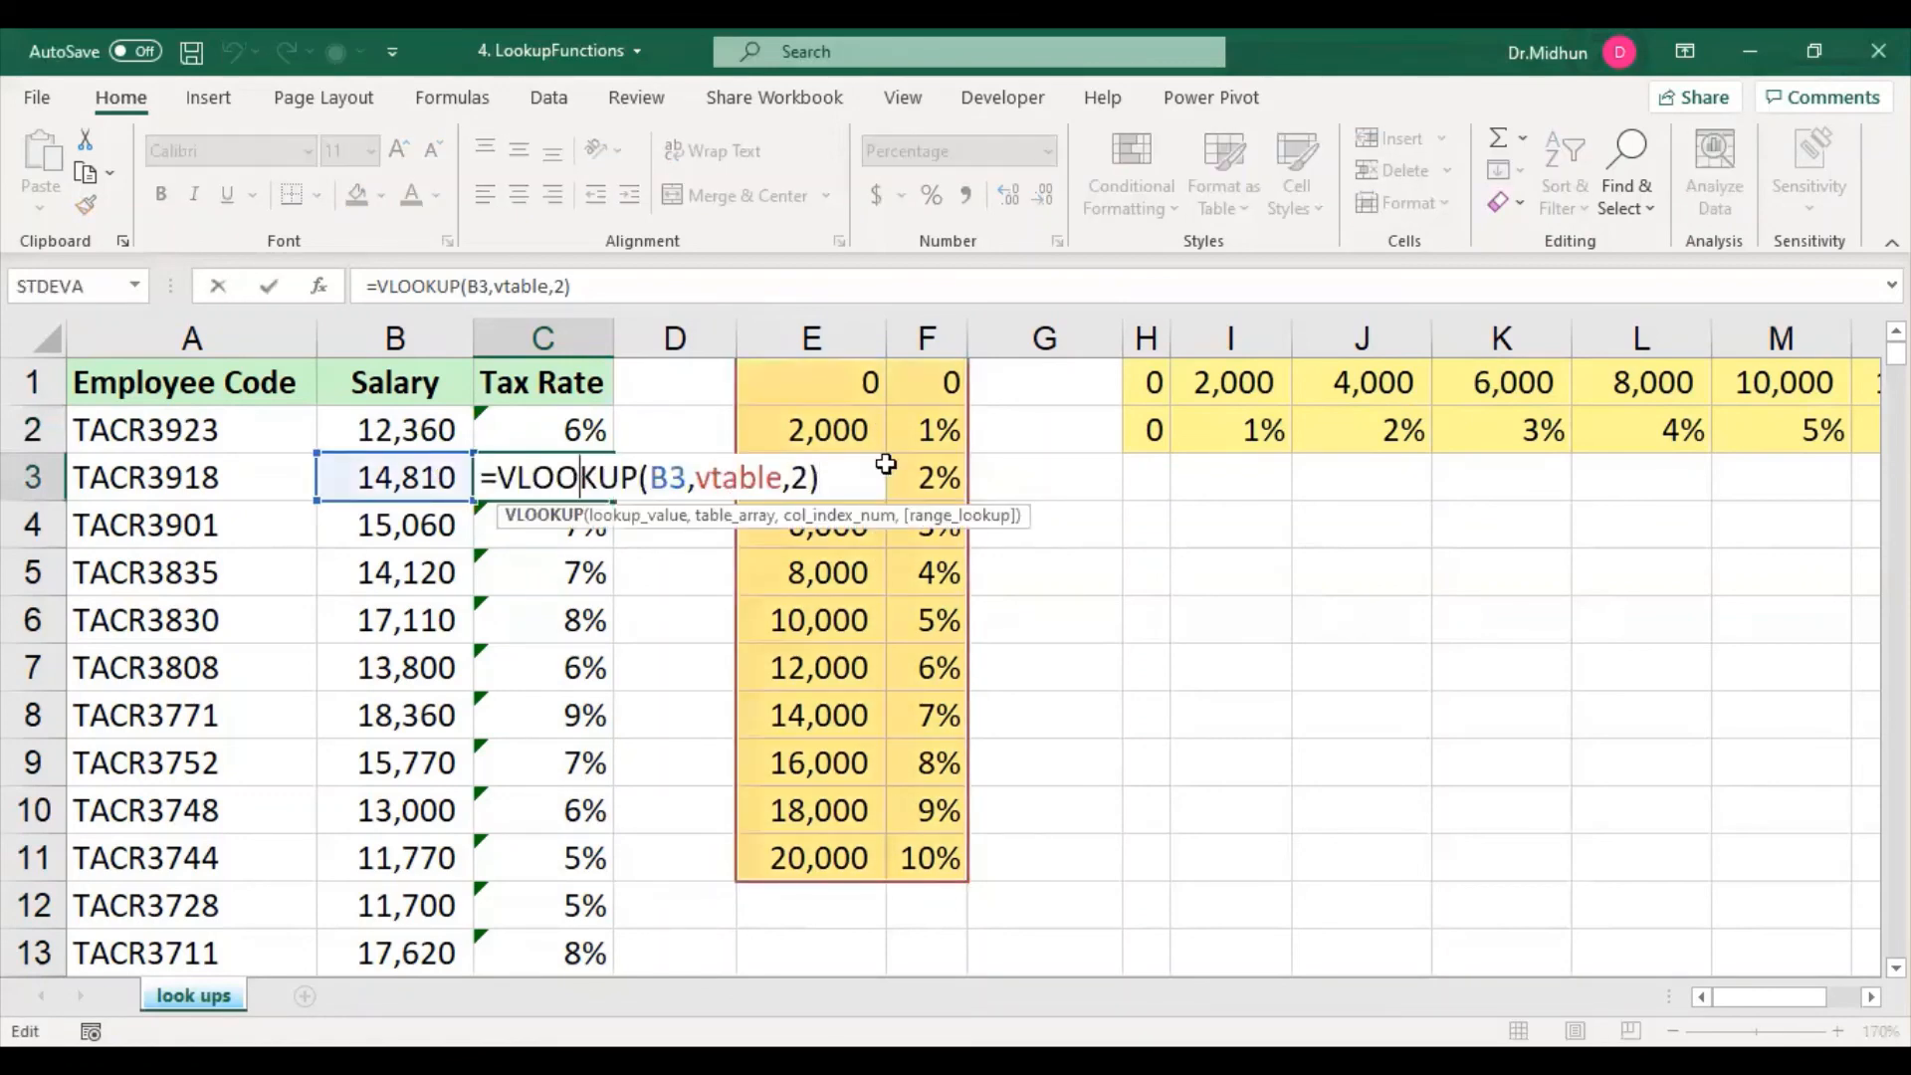